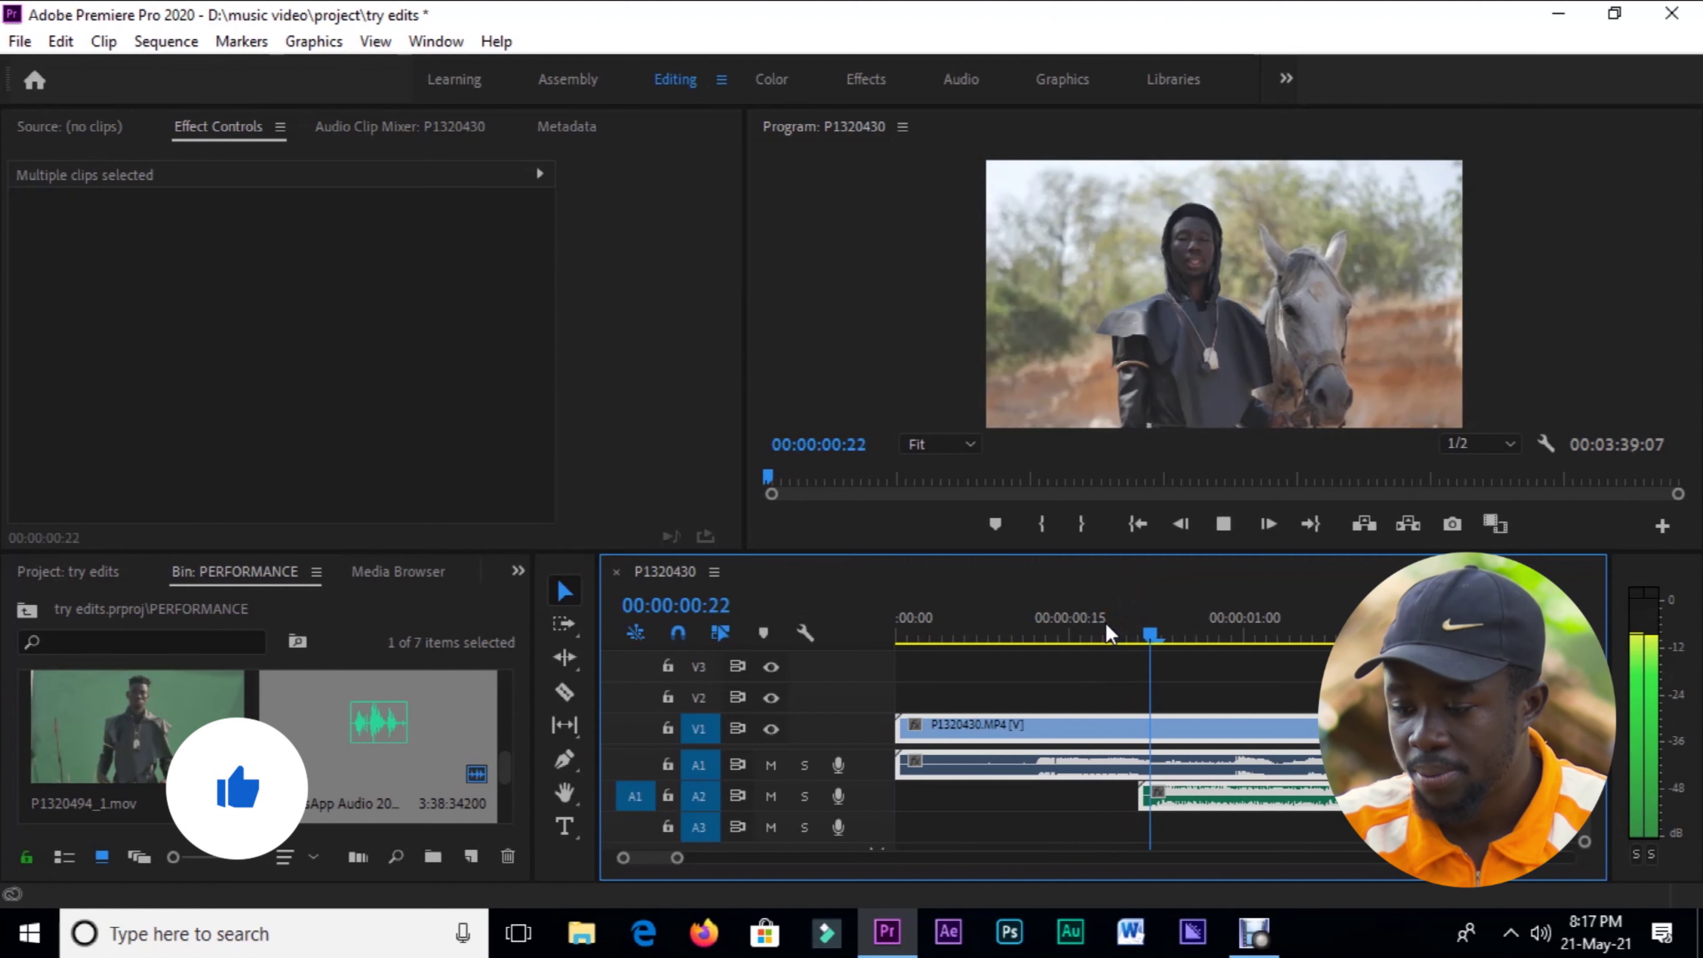
- Play the opening seconds of the sequence to check that P1320430.MP4 is in sync with the song audio
{"action": "left_click", "coordinate": [1106, 631]}
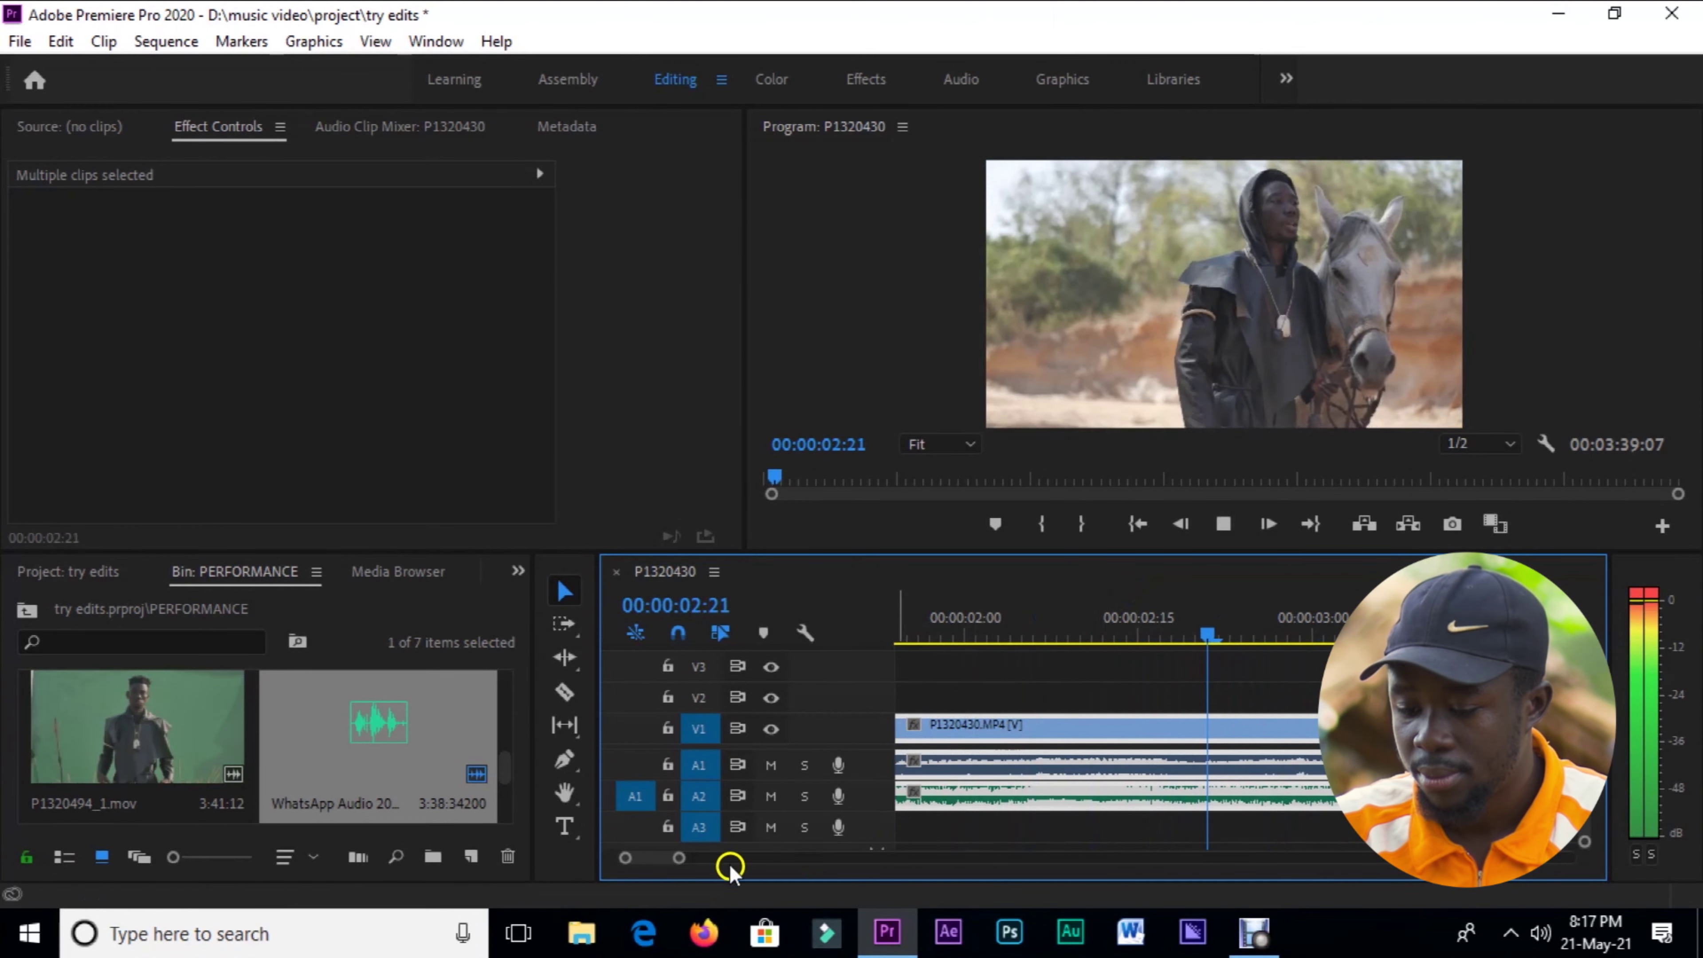
{"action": "left_click_drag", "start_coordinate": [679, 858], "coordinate": [974, 862]}
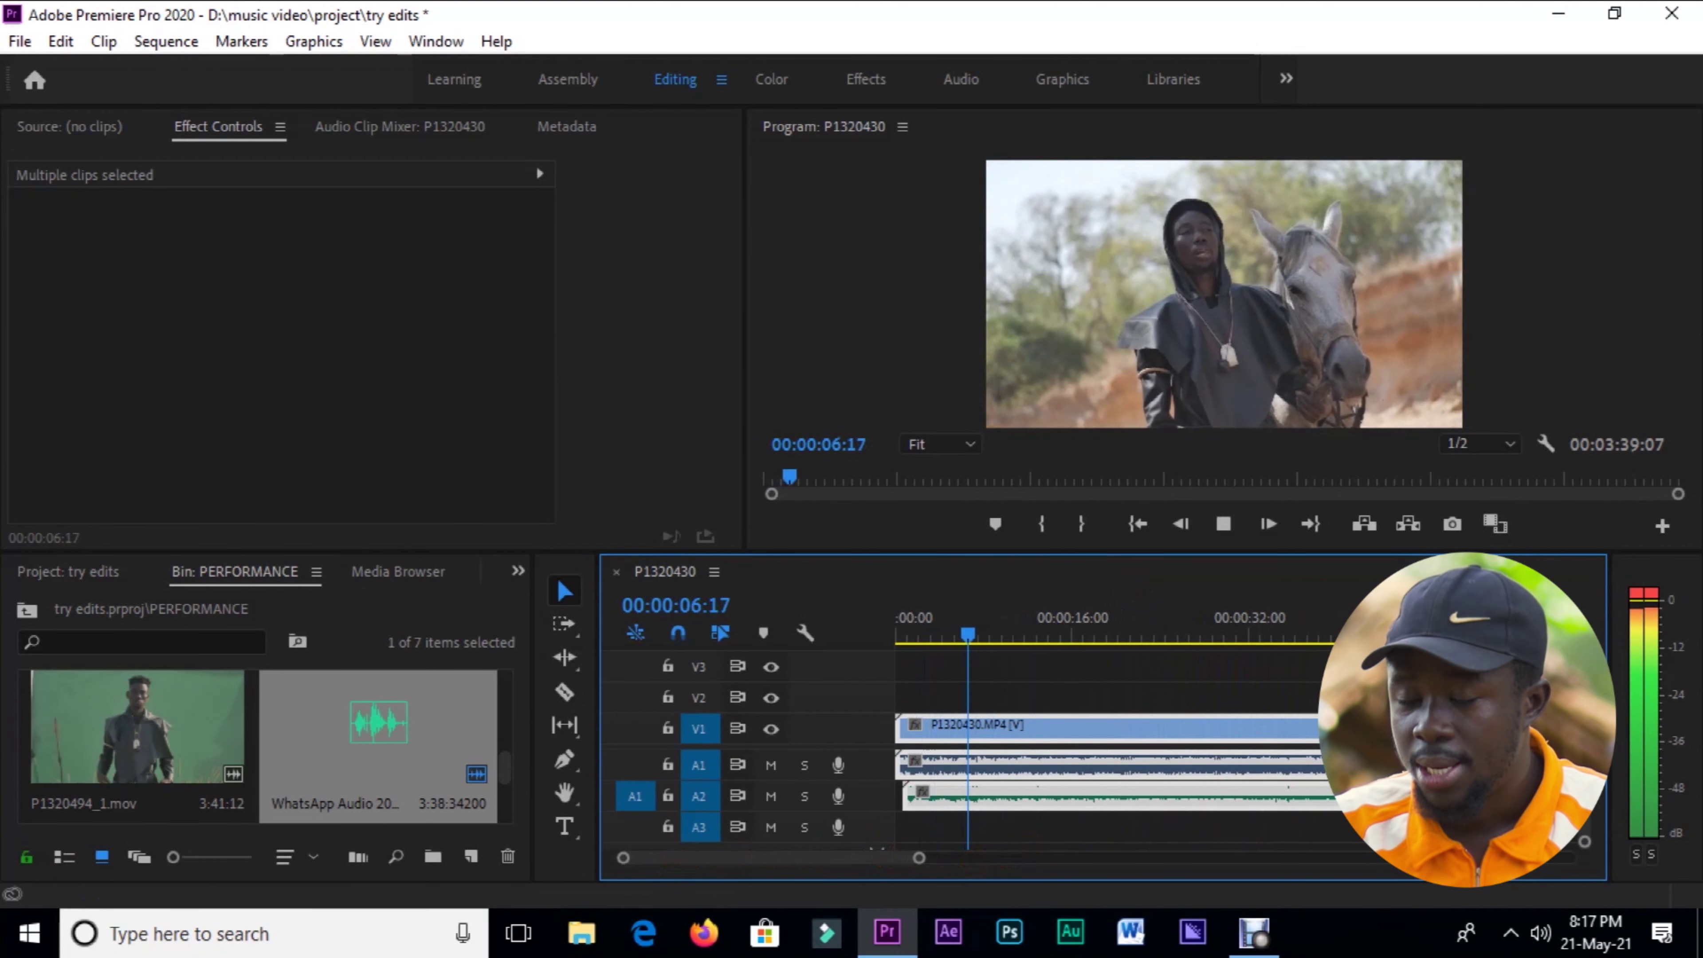
{"action": "key", "text": "space"}
{"action": "key", "text": "ctrl+s"}
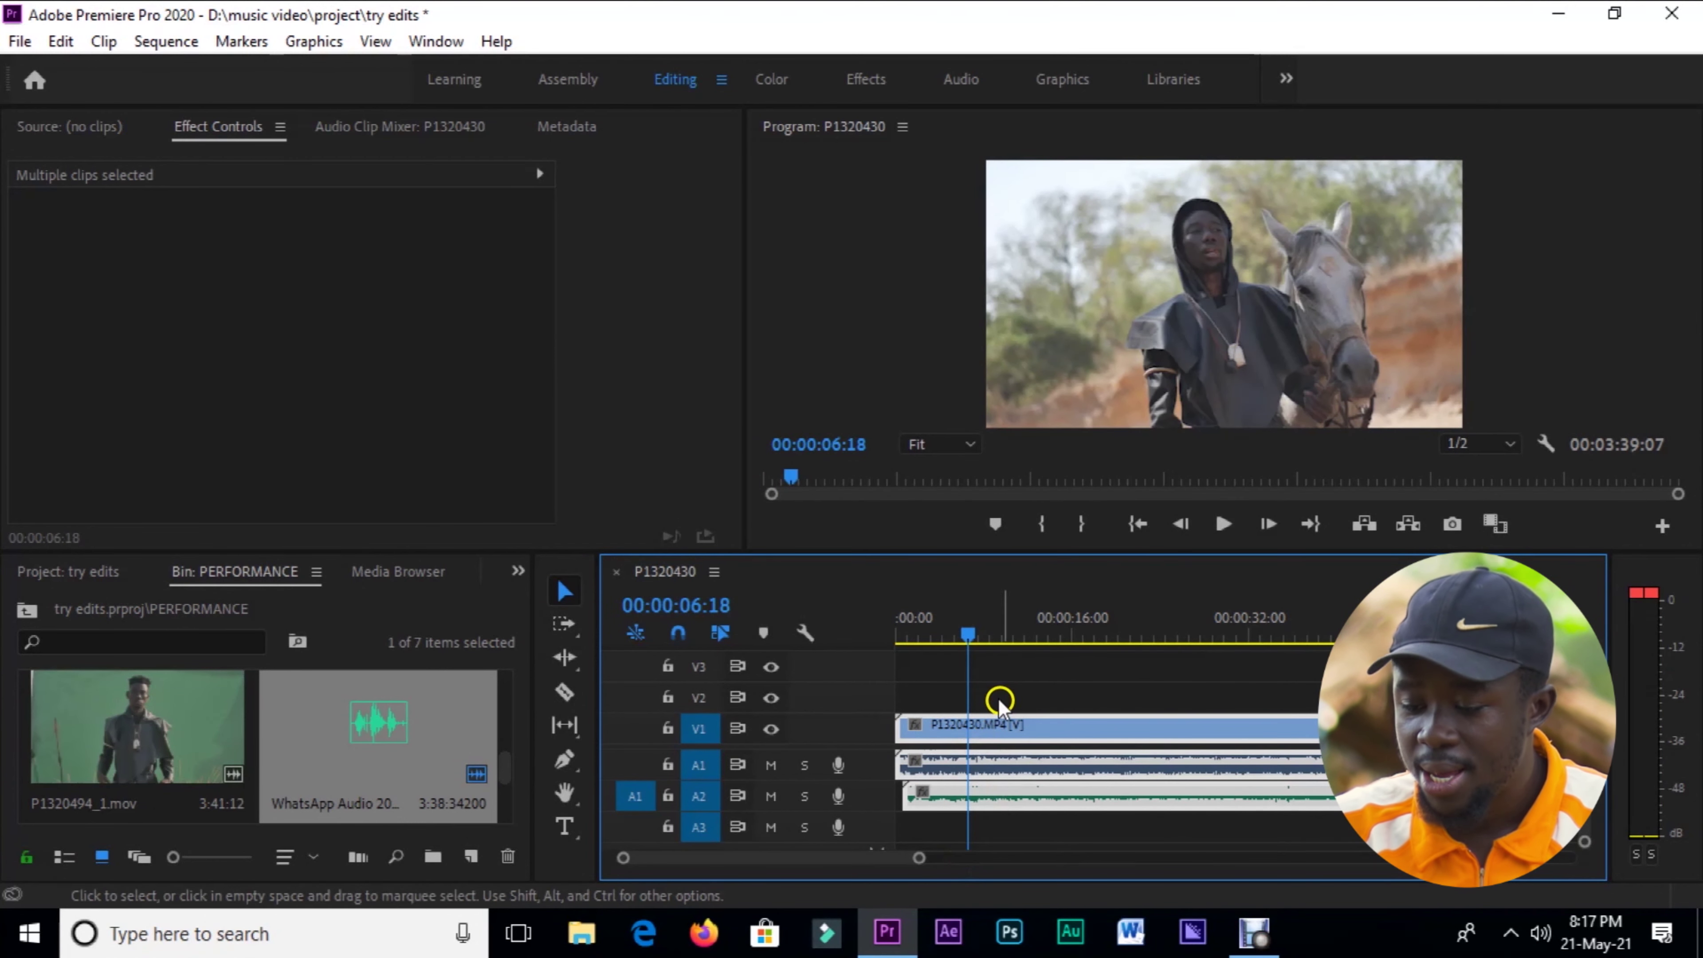
{"action": "left_click", "coordinate": [1002, 701]}
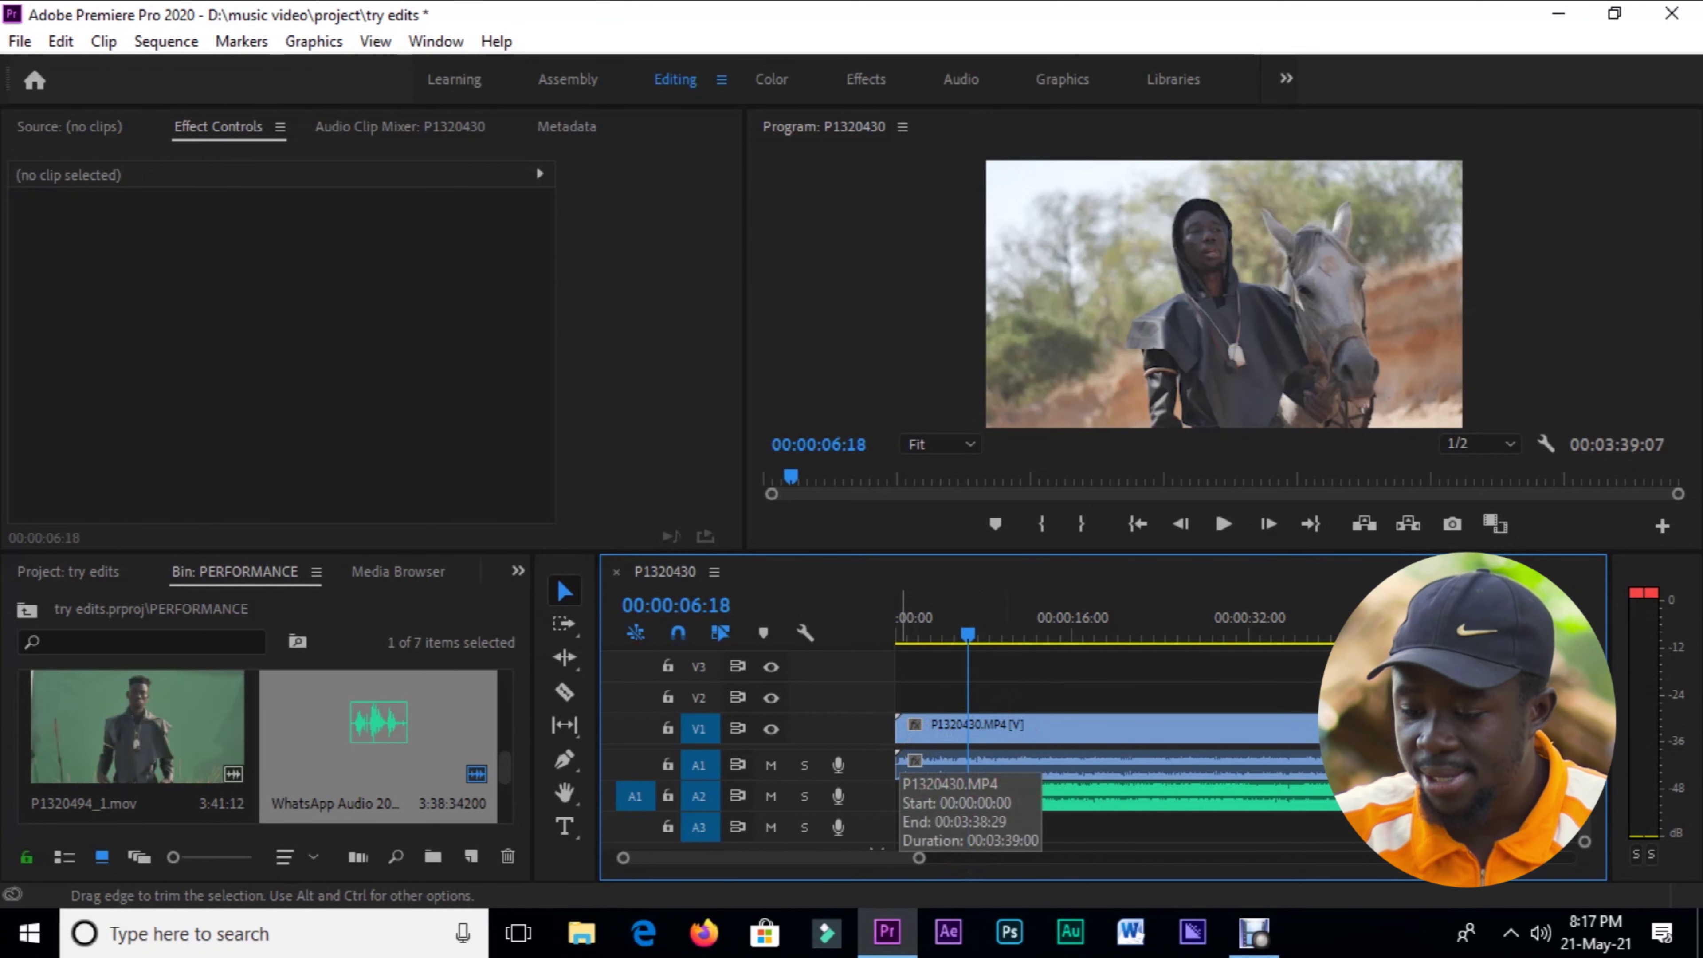
- Trim the start of P1320430.MP4 to the beginning of the song audio and delete the clip's camera audio
{"action": "left_click_drag", "start_coordinate": [901, 730], "coordinate": [912, 733]}
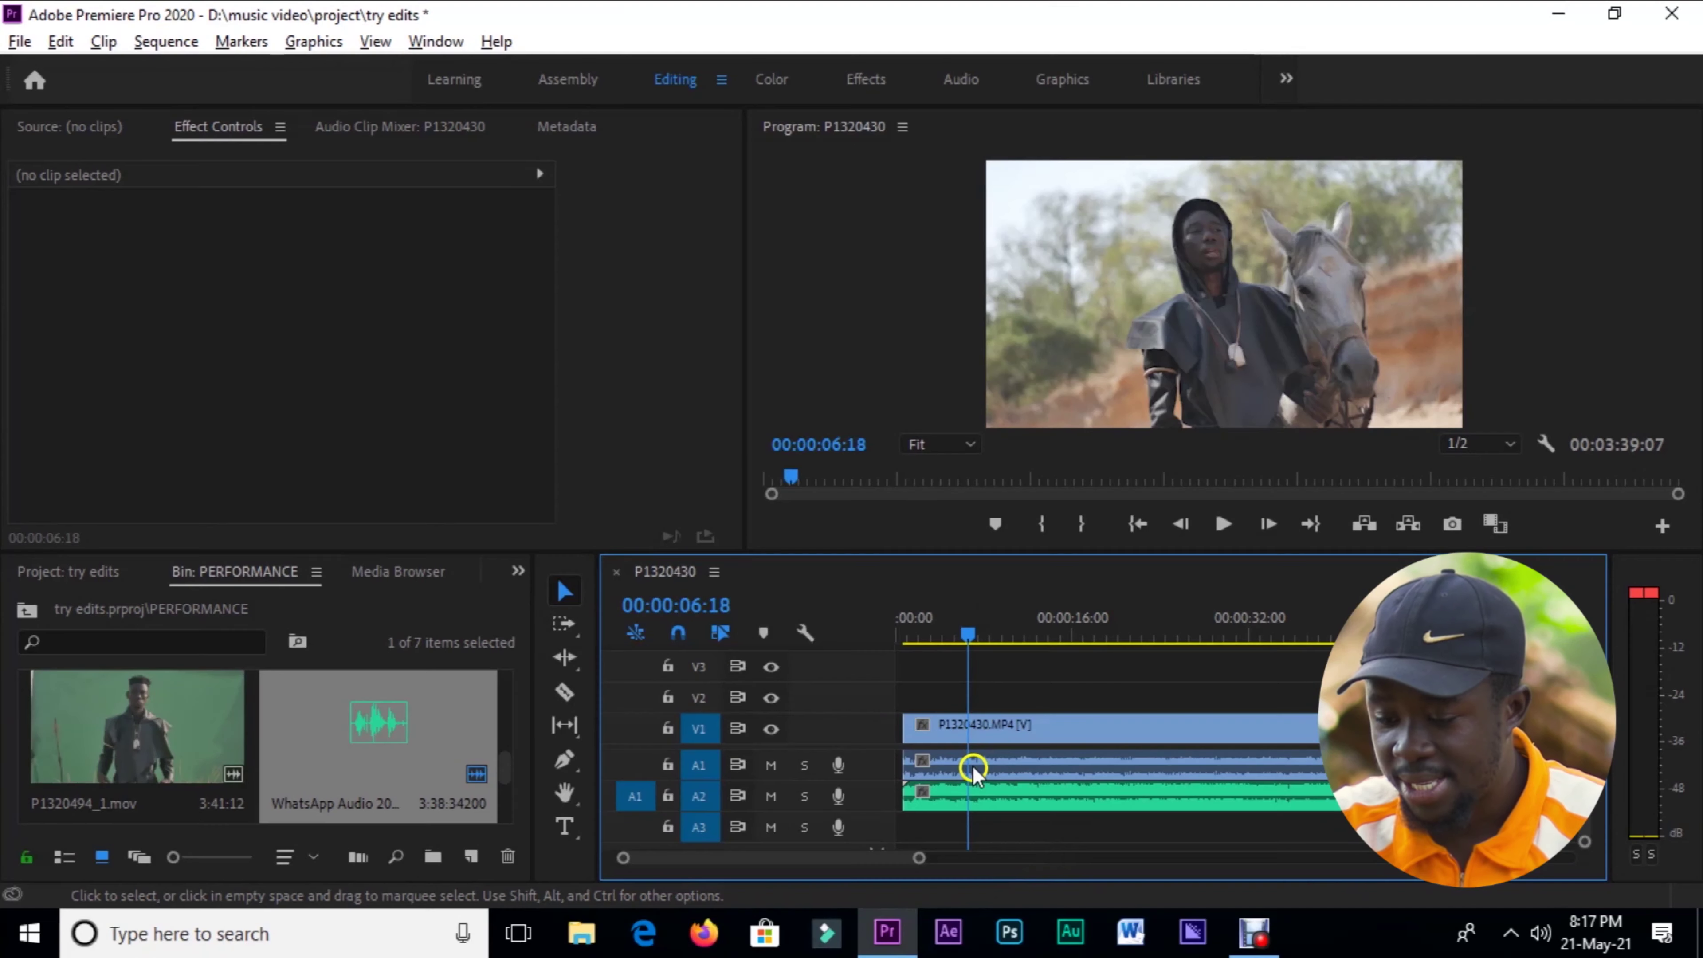
{"action": "left_click", "coordinate": [972, 772]}
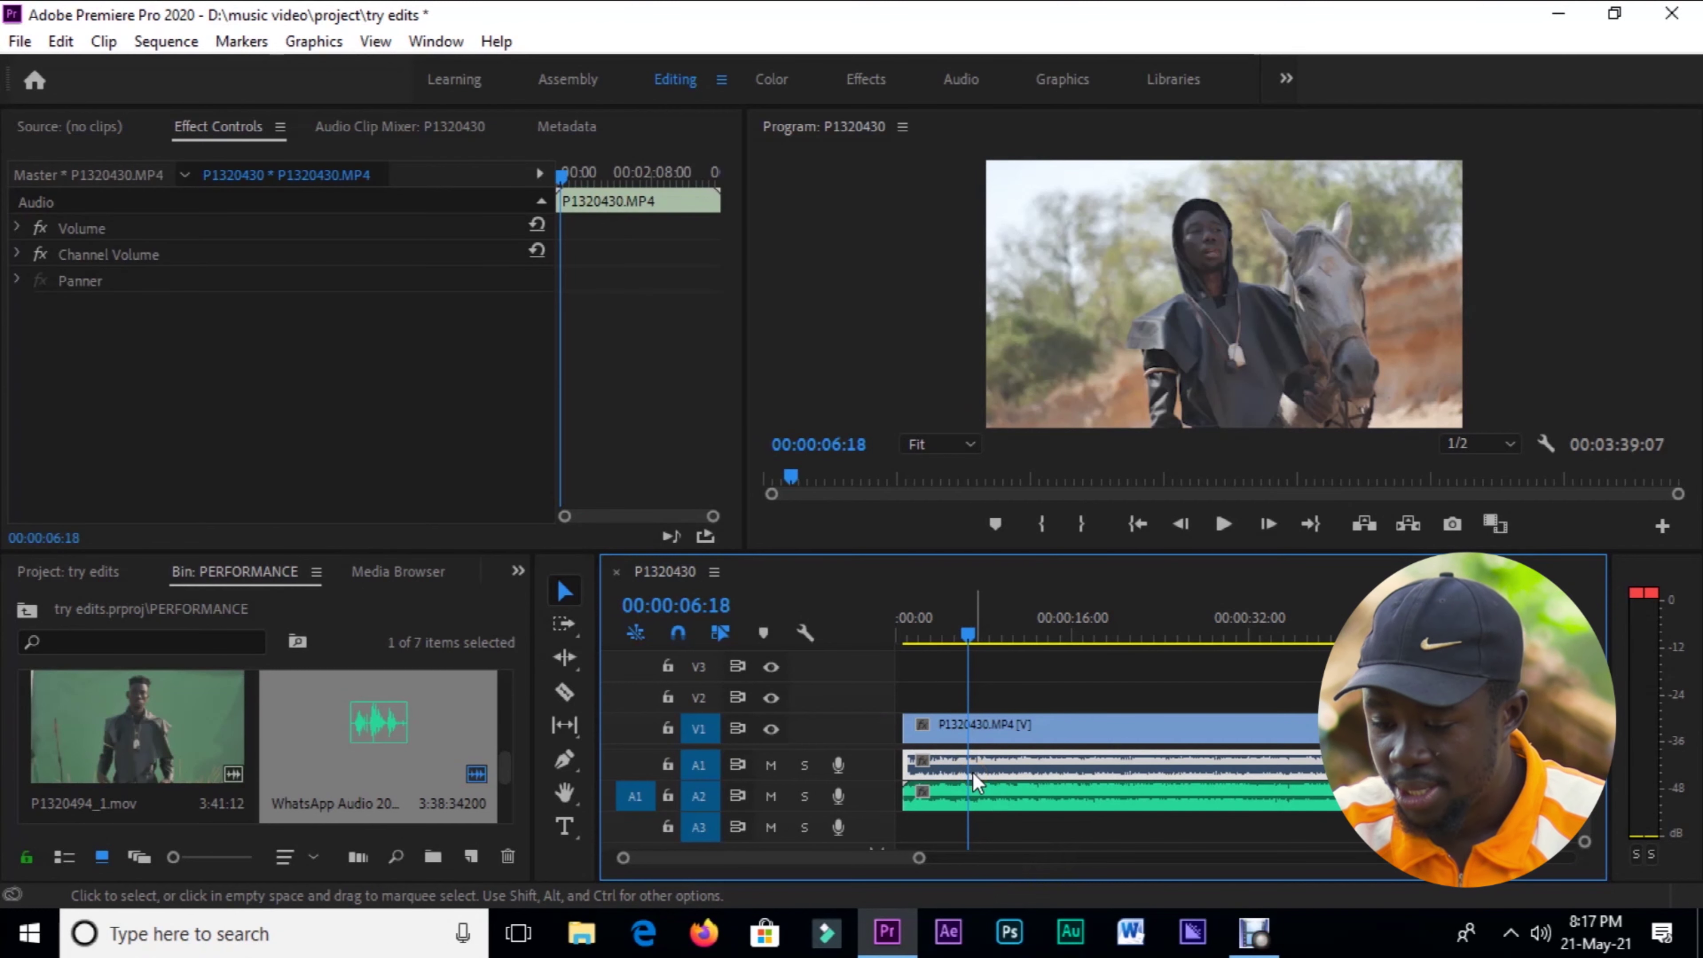
{"action": "key", "text": "Delete"}
- Move the WhatsApp song audio up from track A2 to A1
{"action": "left_click", "coordinate": [1015, 798]}
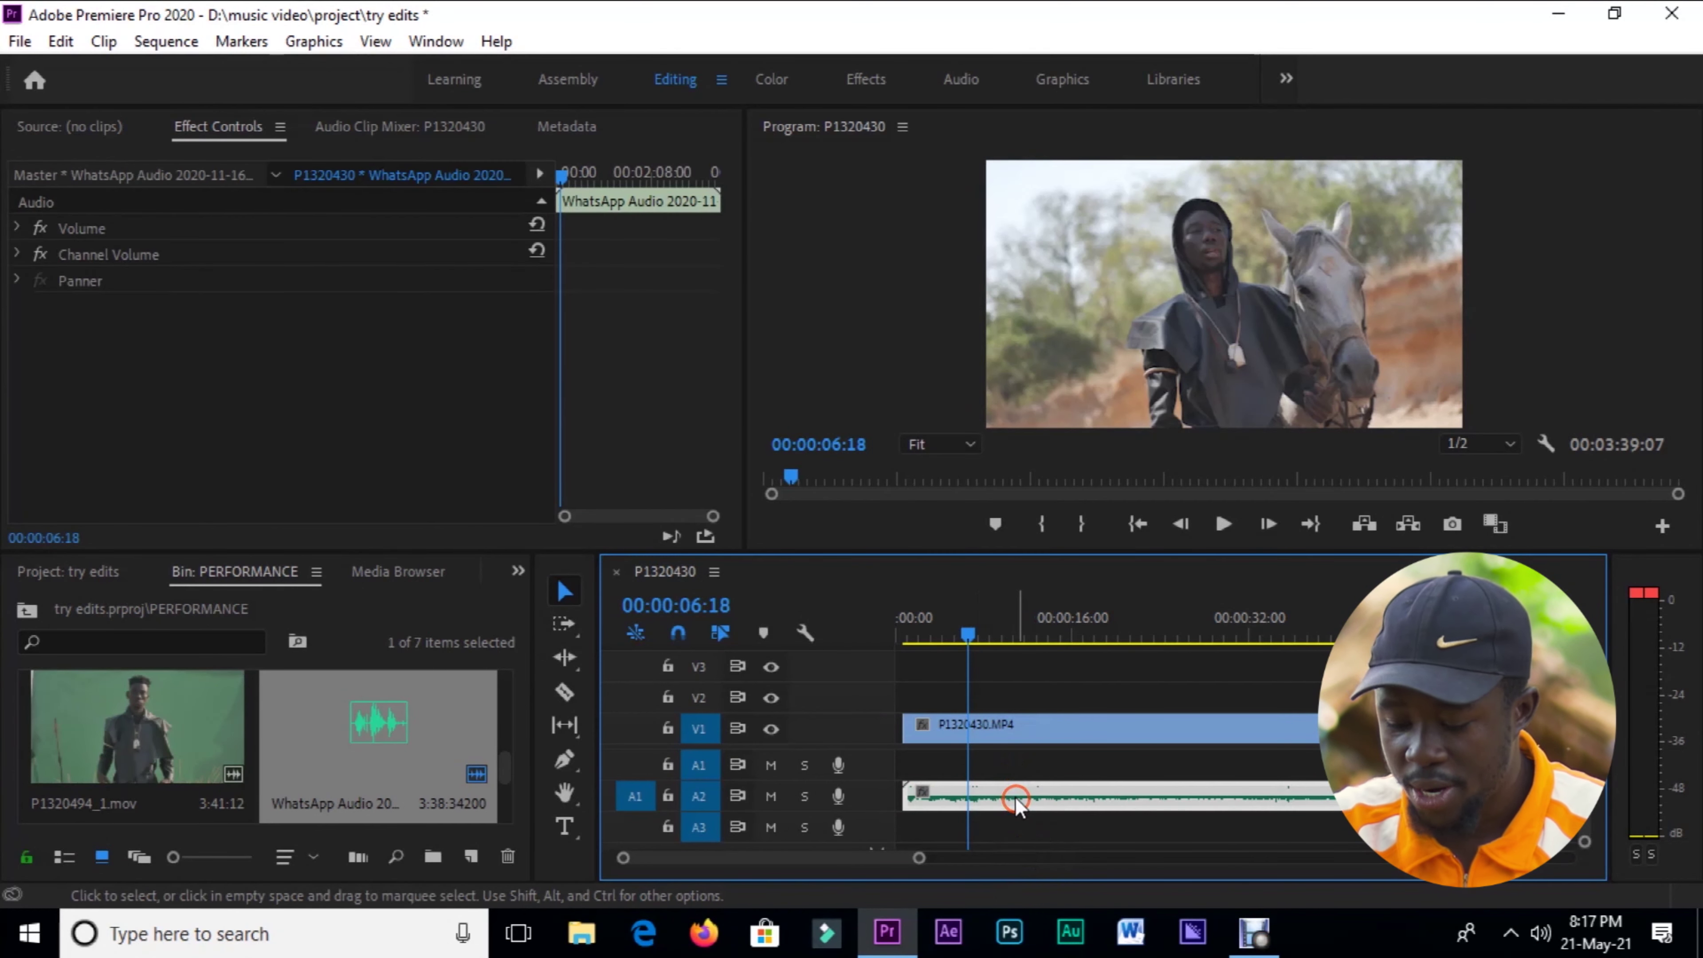
{"action": "key", "text": "alt+Up"}
{"action": "left_click", "coordinate": [1044, 793]}
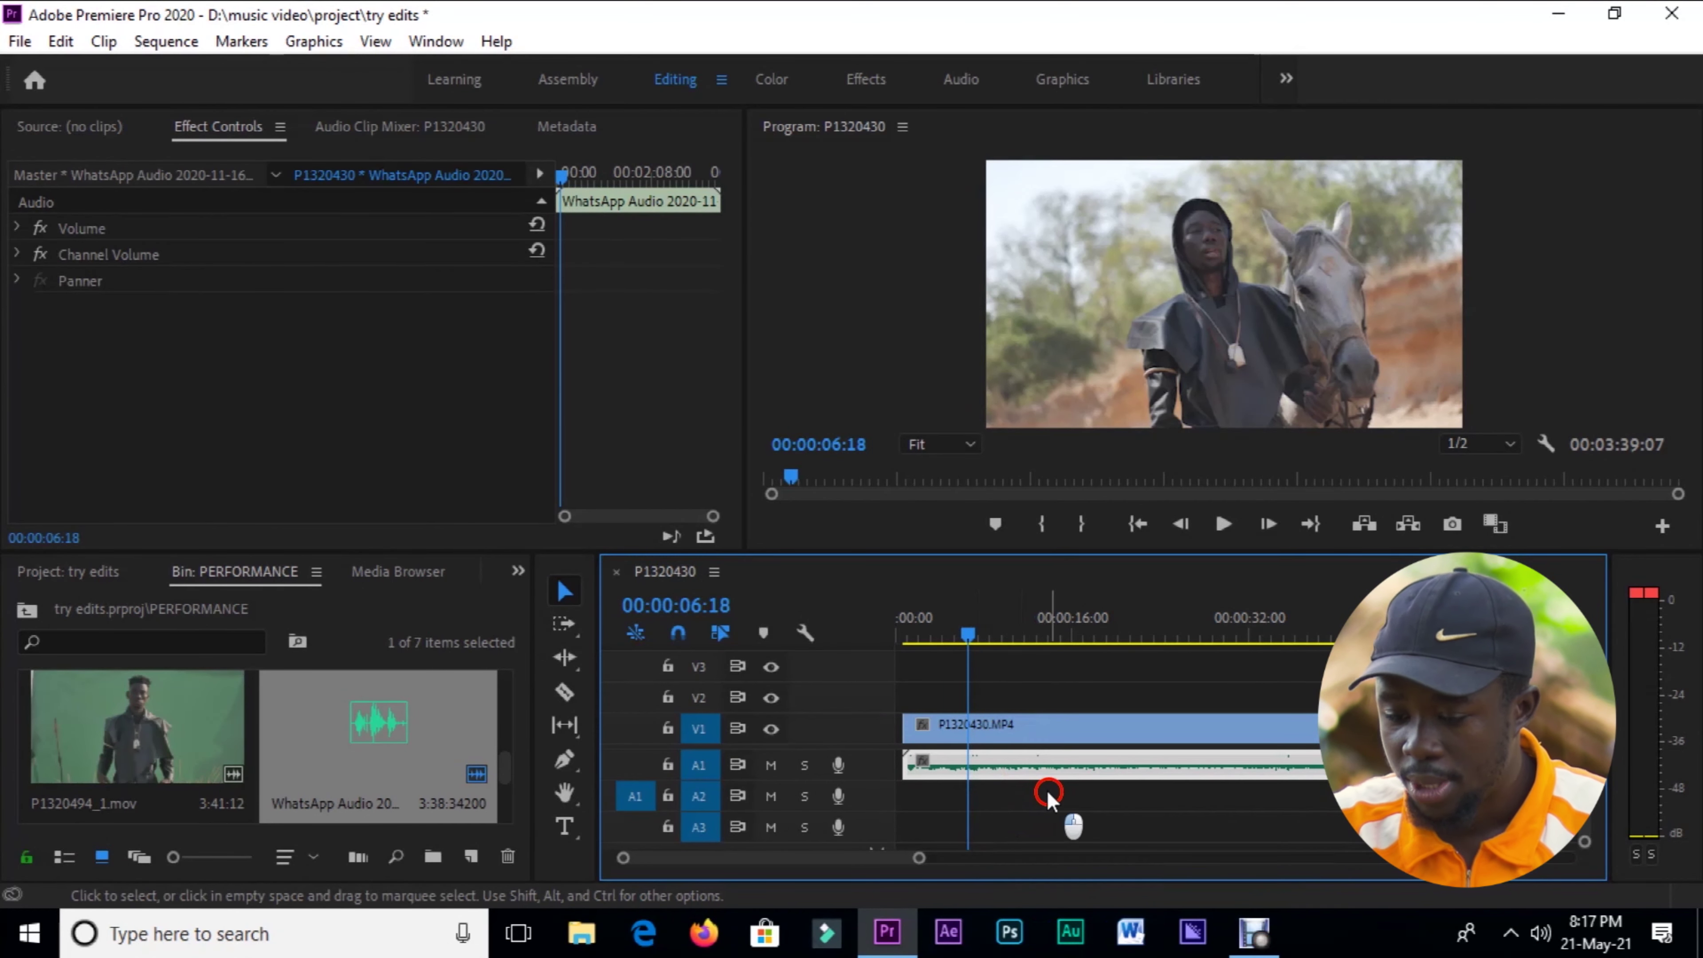
- Add P1320431.MP4 from the PERFORMANCE bin at the sequence start, with its video on V2 and its audio on A2
{"action": "left_click_drag", "start_coordinate": [502, 757], "coordinate": [503, 683]}
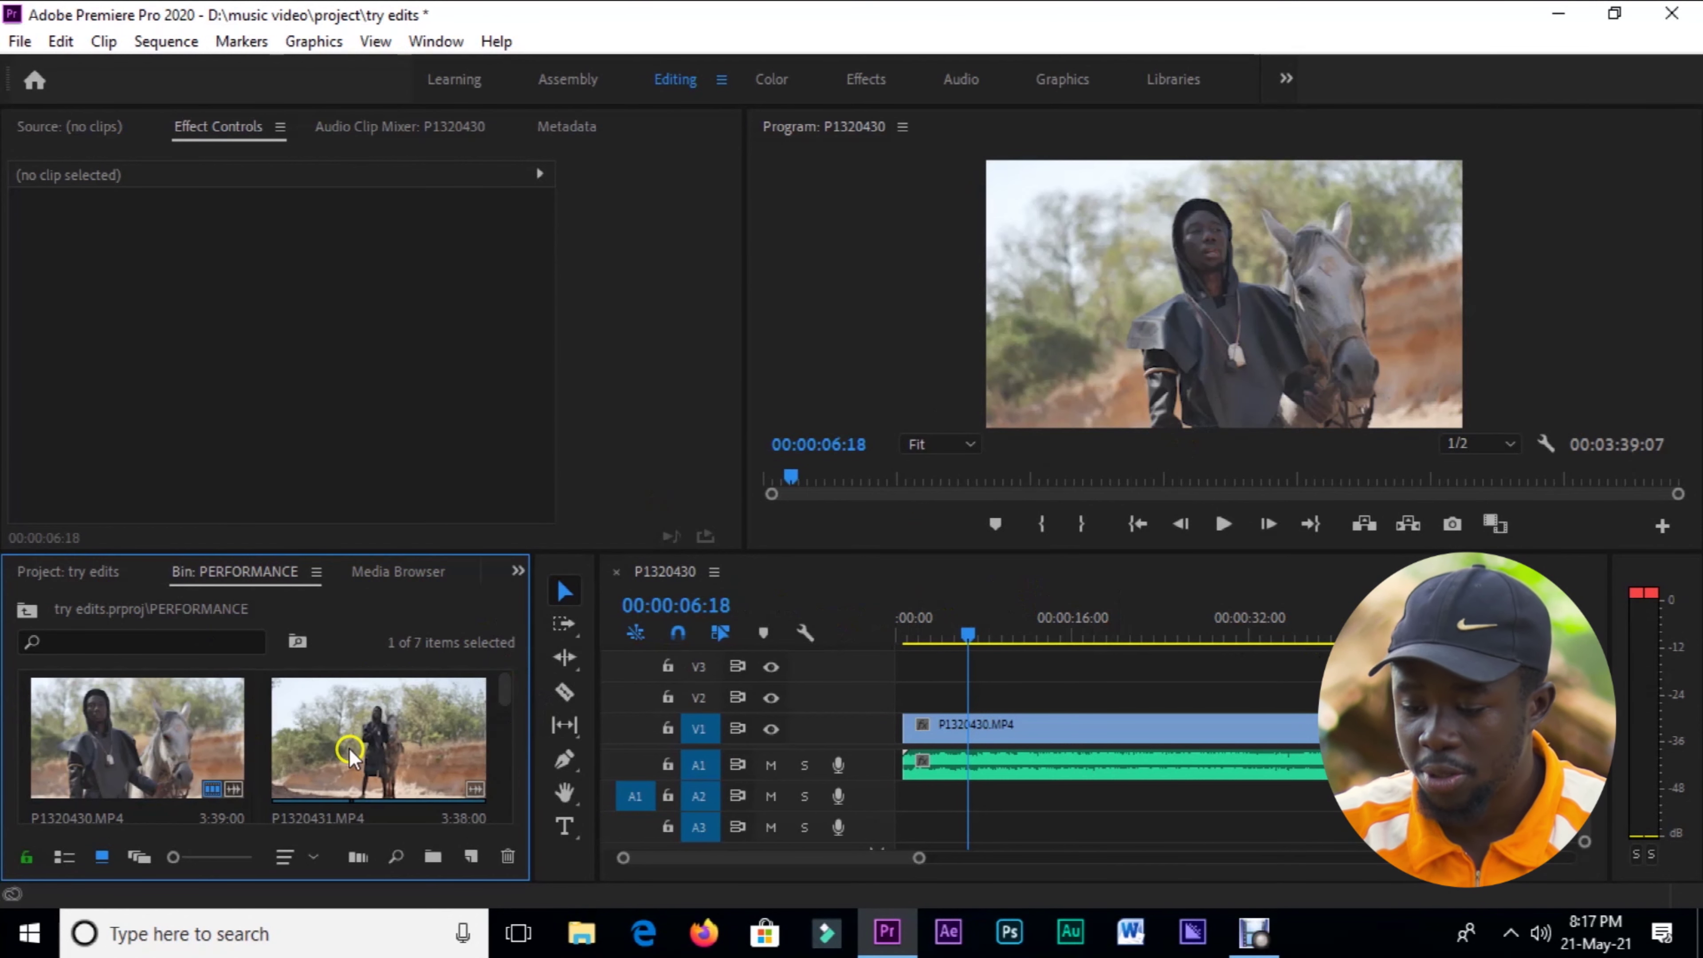
{"action": "left_click_drag", "start_coordinate": [349, 741], "coordinate": [907, 544]}
{"action": "left_click_drag", "start_coordinate": [1096, 578], "coordinate": [884, 796]}
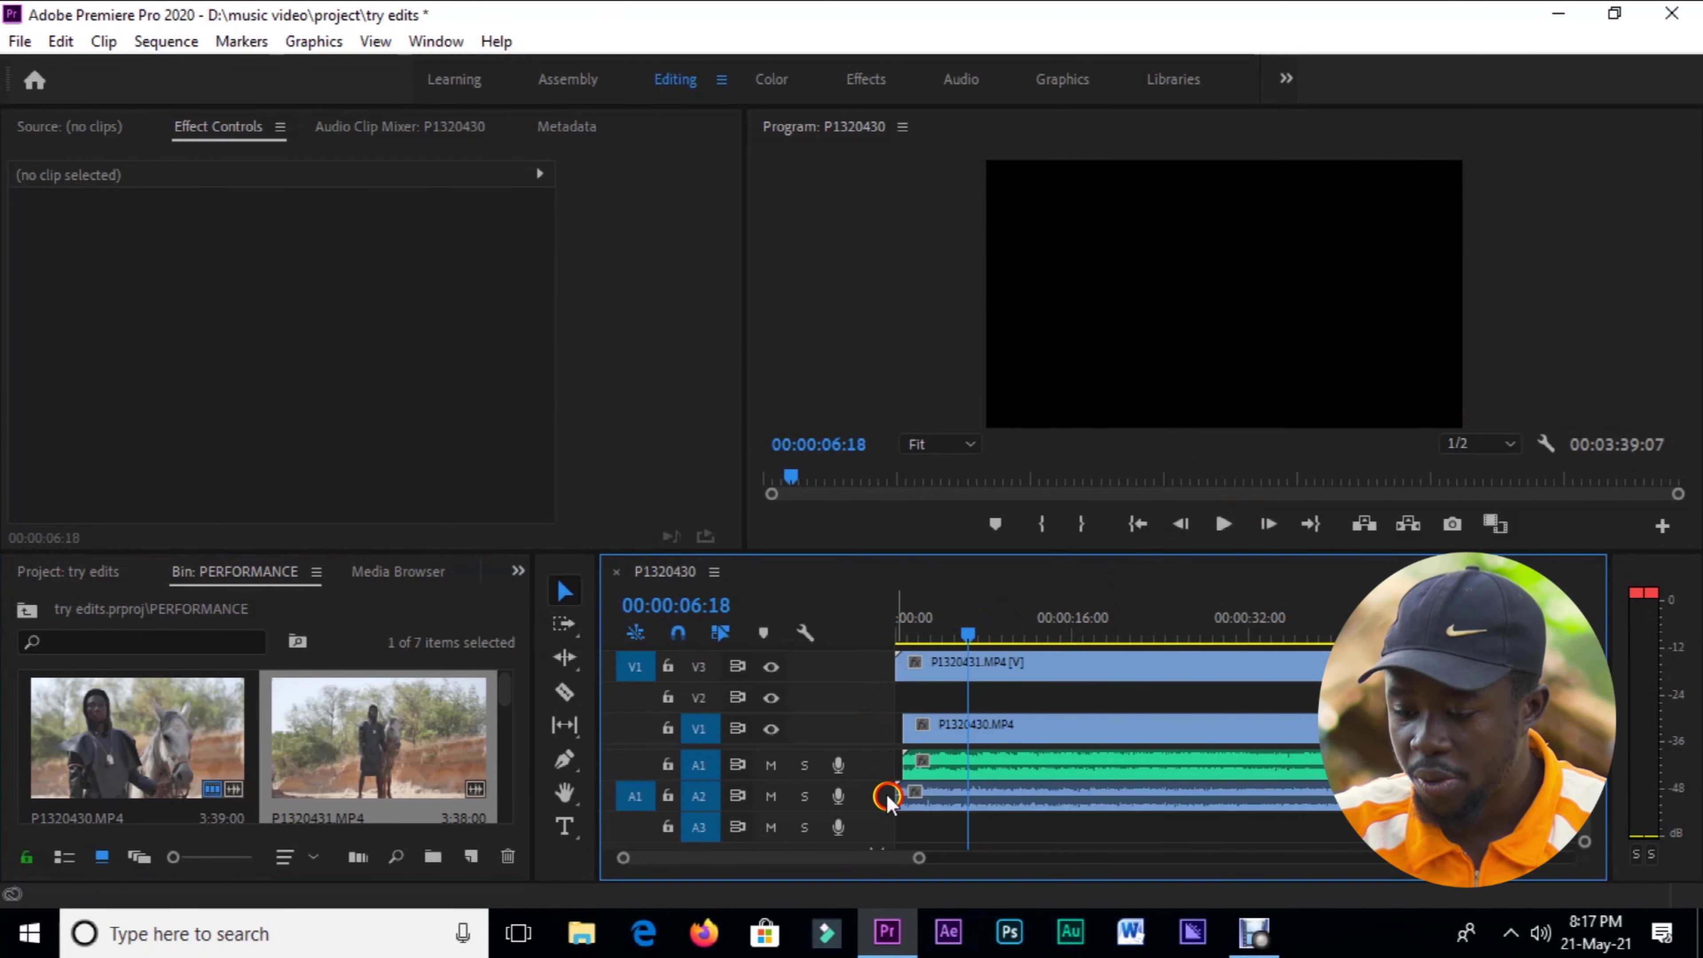
{"action": "left_click", "coordinate": [1052, 679]}
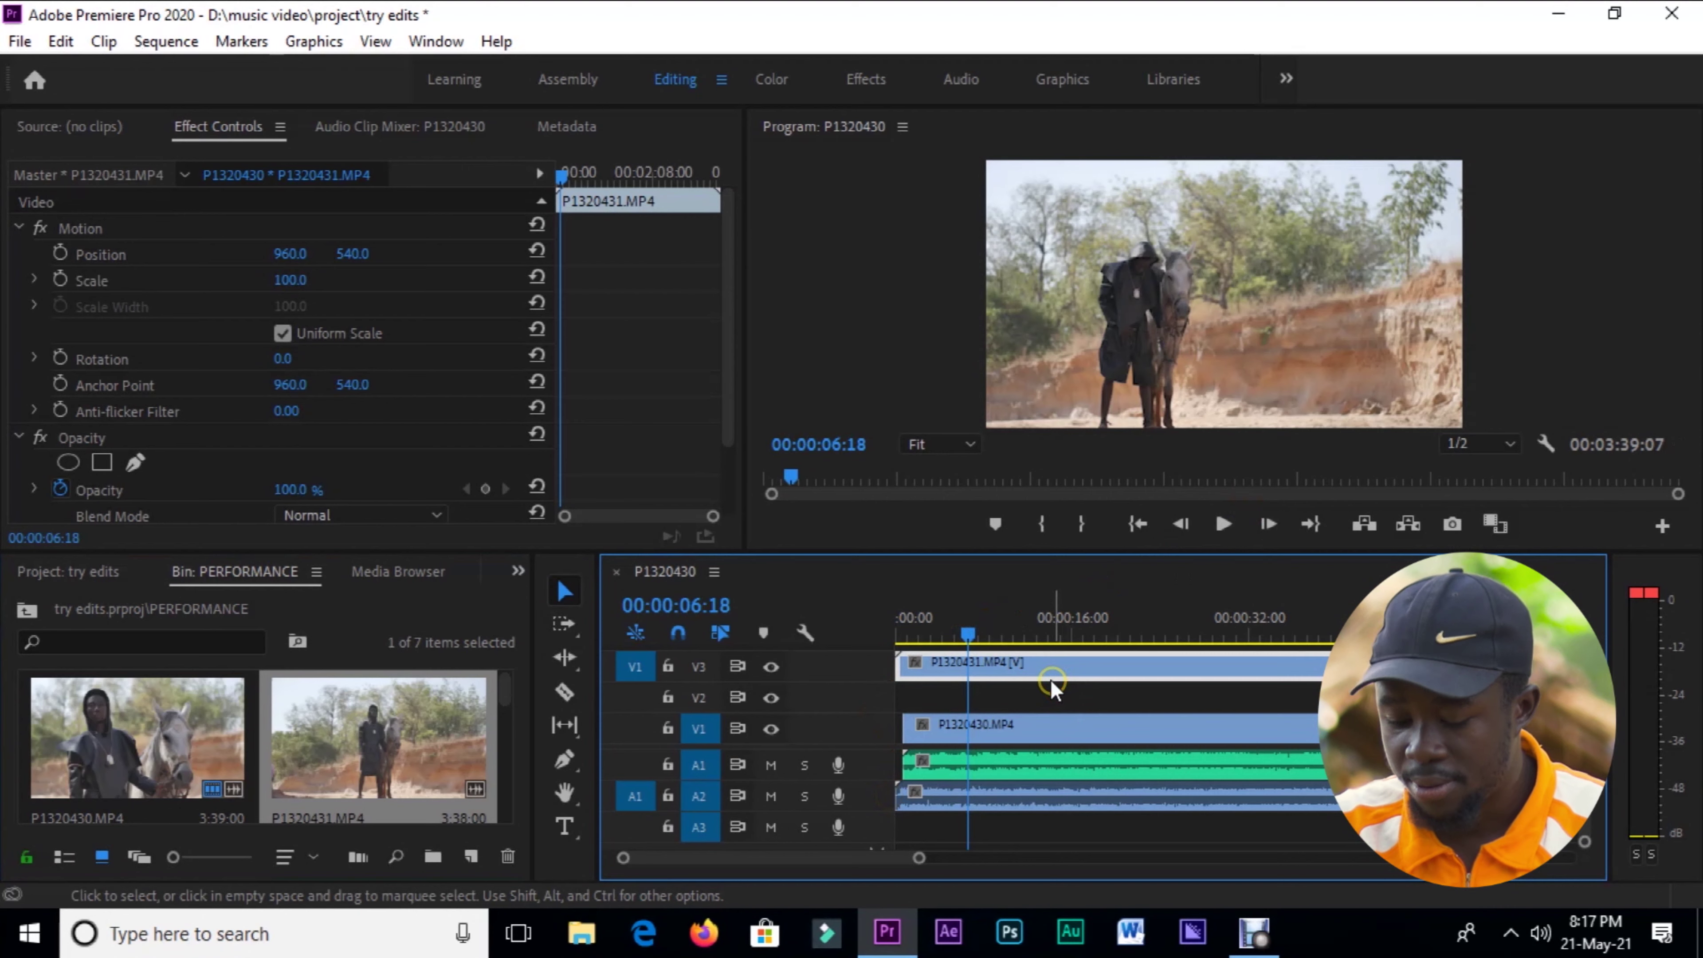
{"action": "key", "text": "alt+Down"}
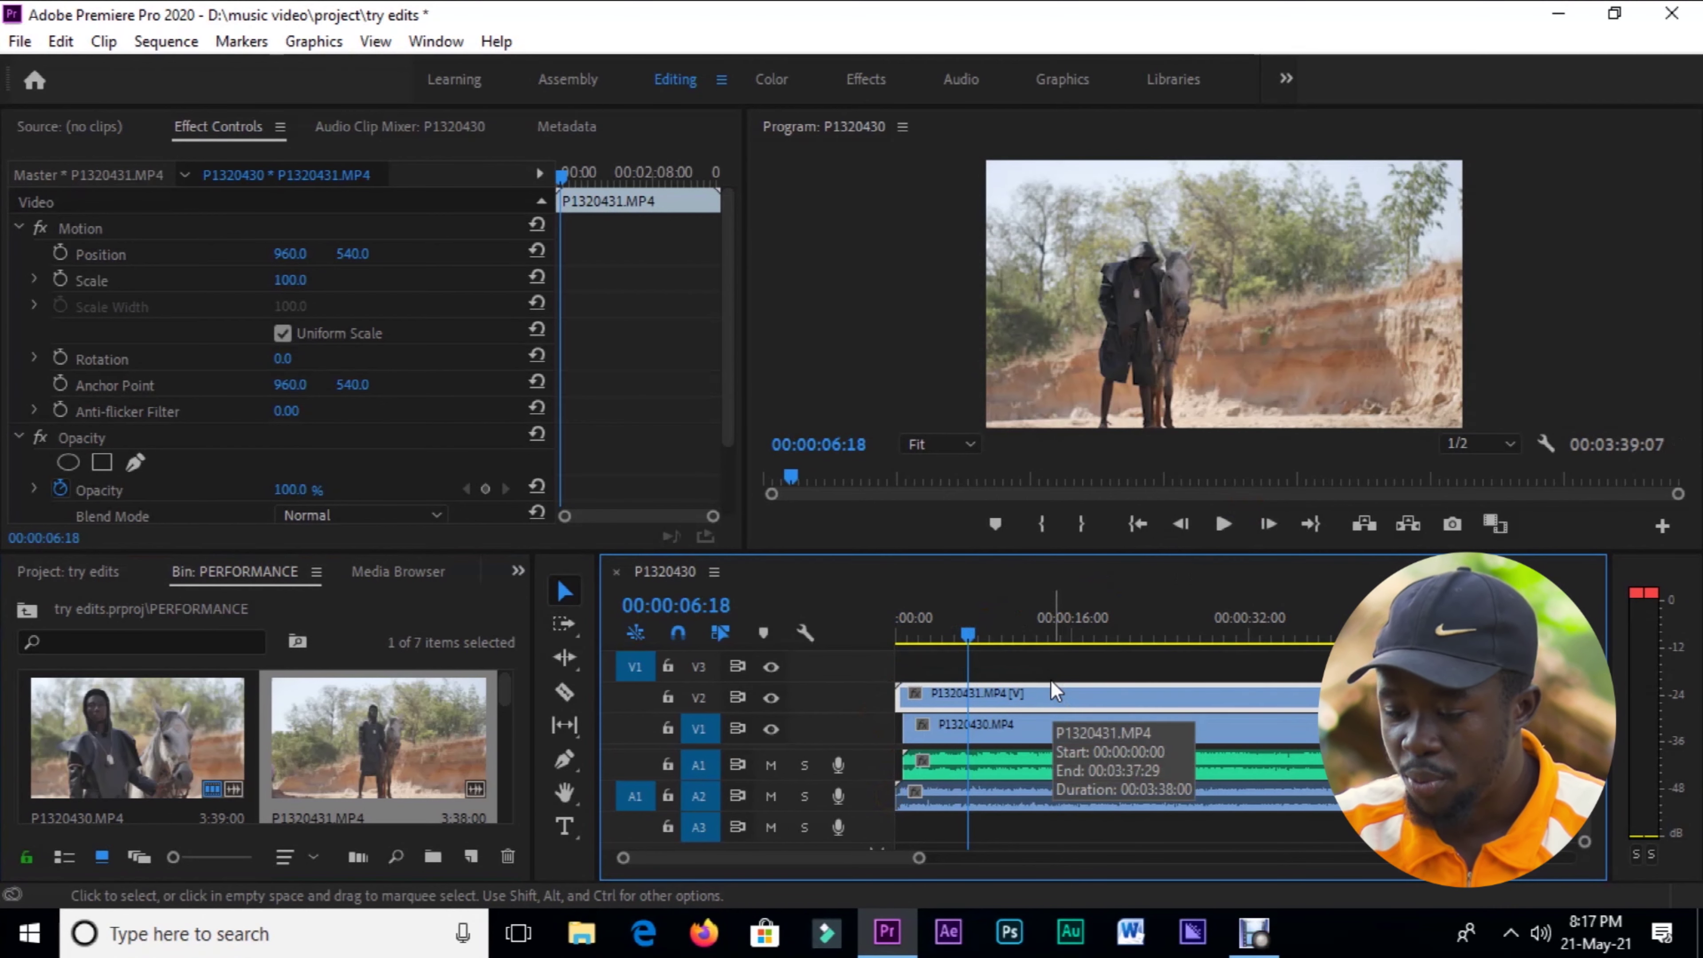
- Synchronize P1320431.MP4 with the song on A1, using Audio with track channel 1 as the synchronize point
{"action": "left_click", "coordinate": [1017, 676]}
{"action": "left_click", "coordinate": [949, 797]}
{"action": "left_click_drag", "start_coordinate": [990, 832], "coordinate": [963, 780]}
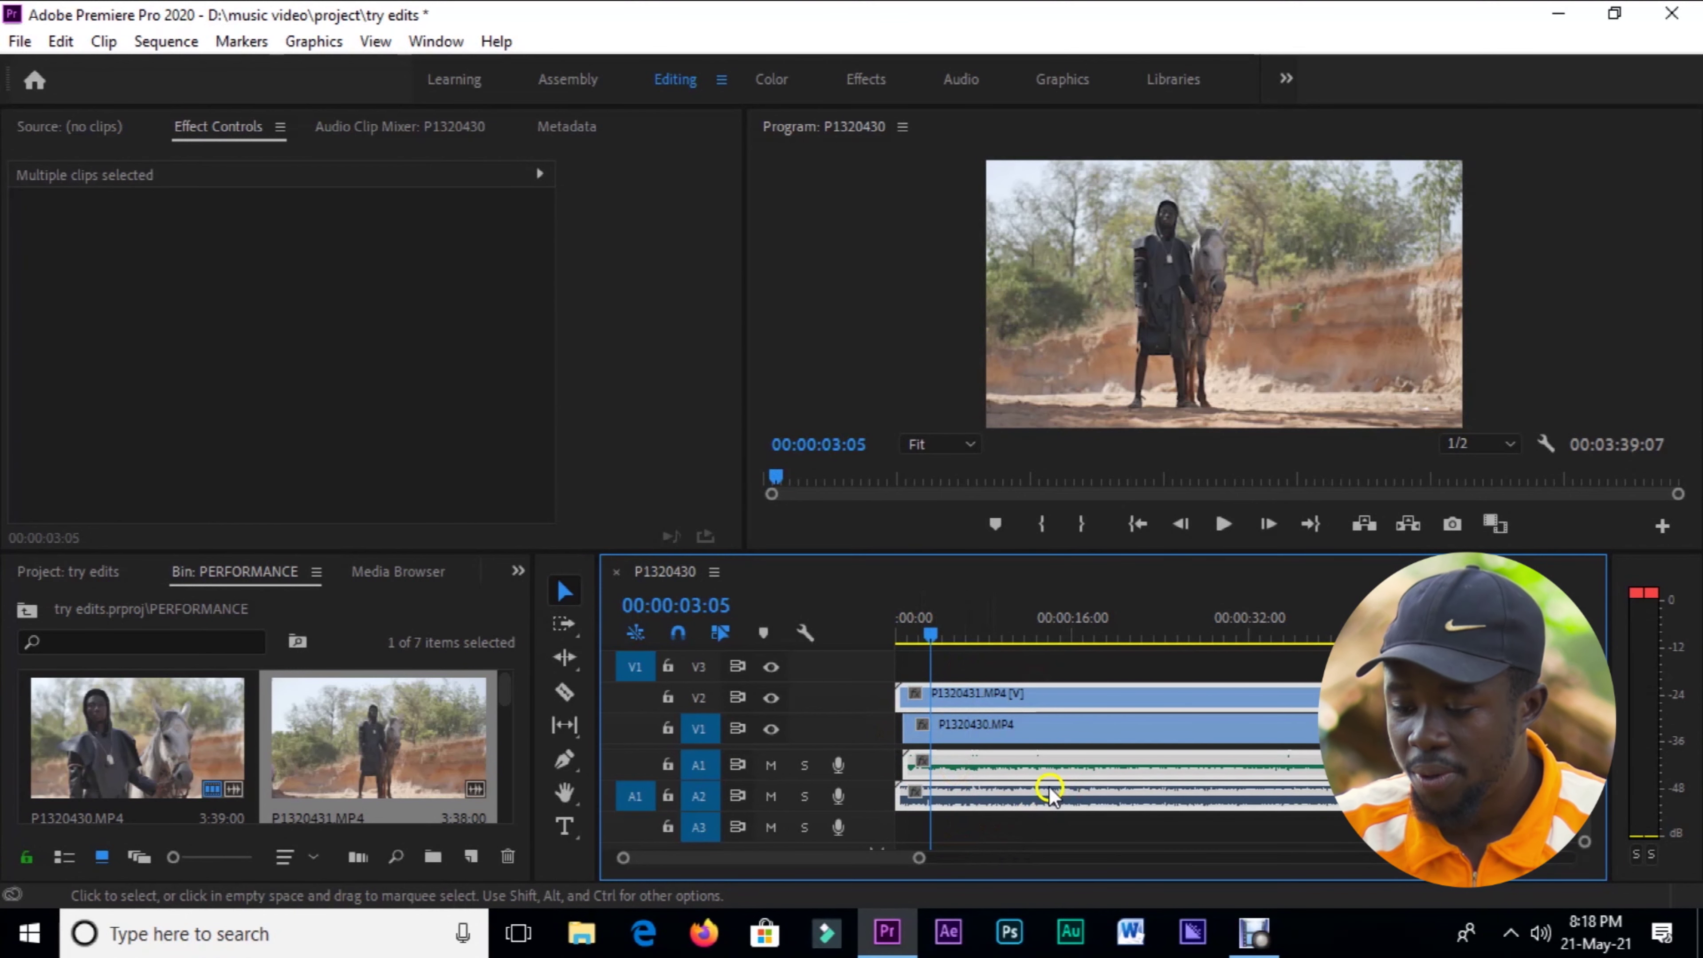
{"action": "right_click", "coordinate": [950, 686]}
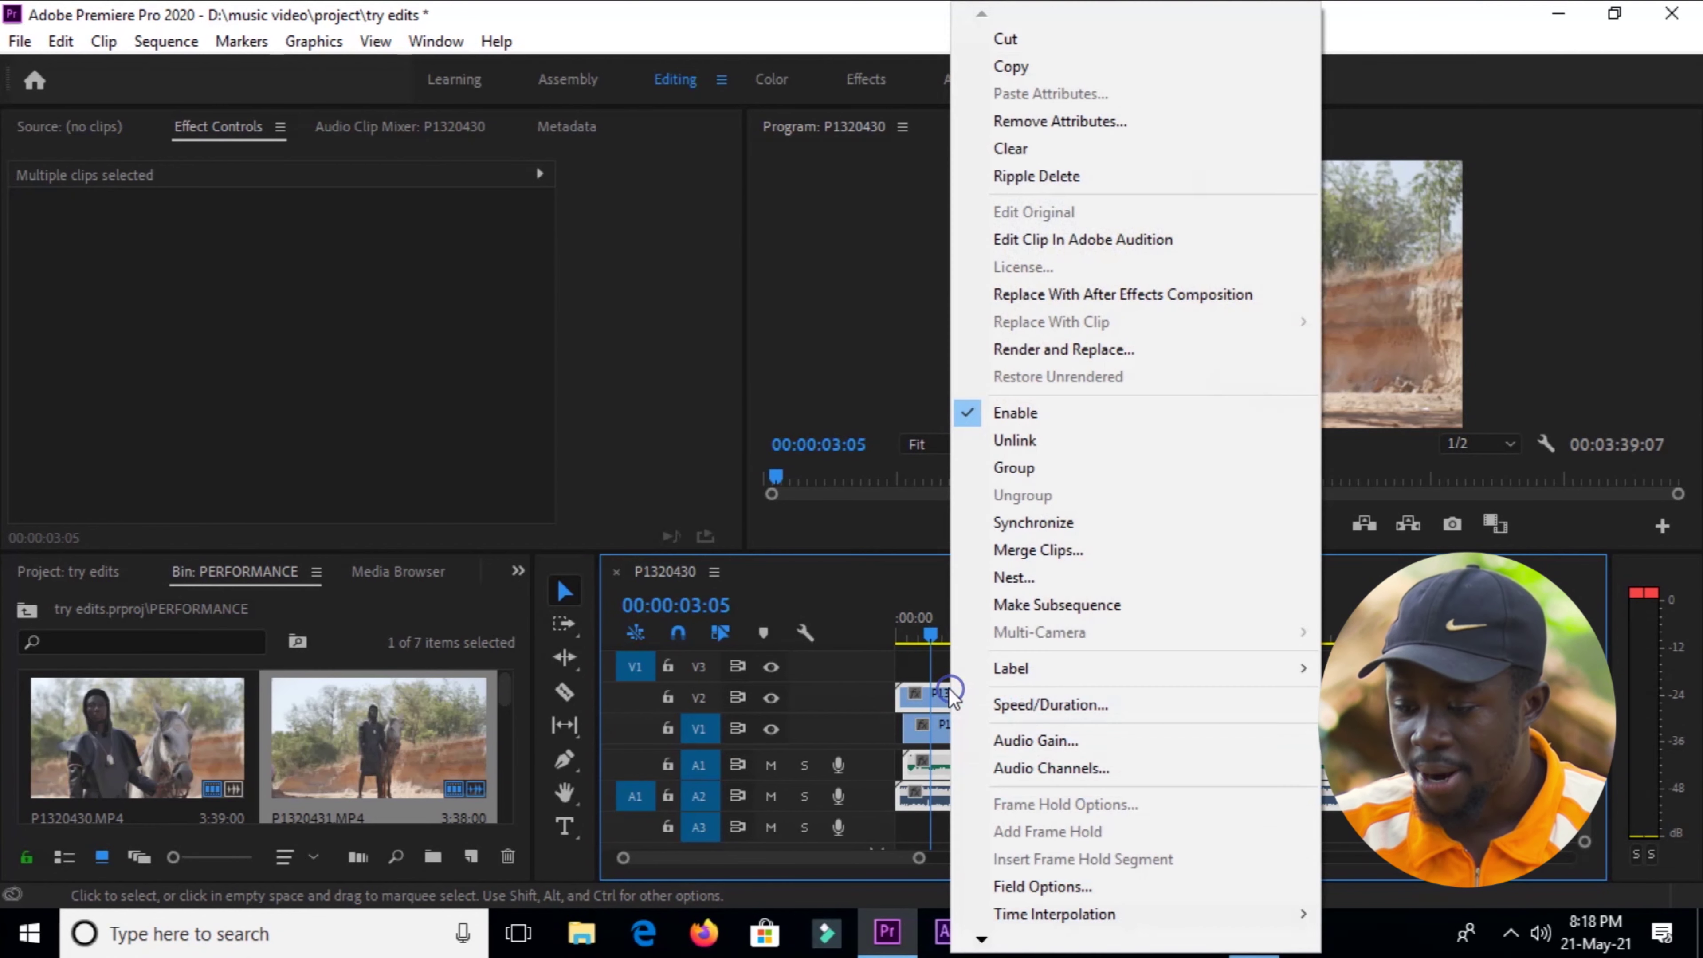
{"action": "left_click", "coordinate": [1081, 527]}
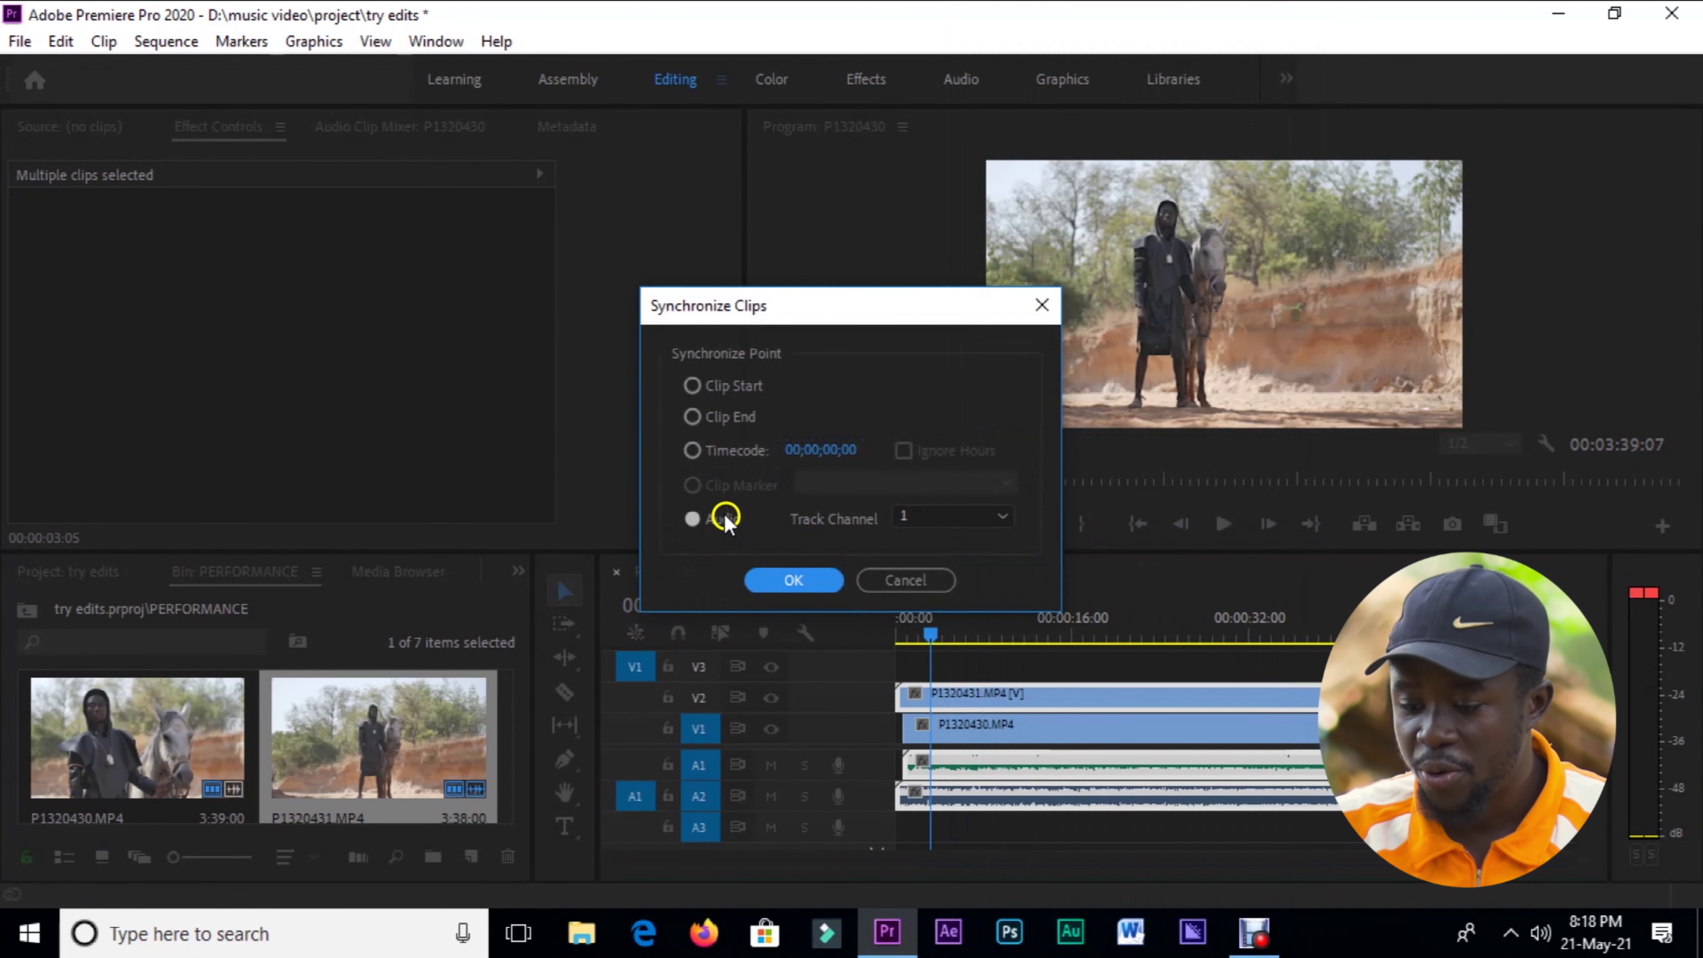
{"action": "left_click", "coordinate": [793, 581]}
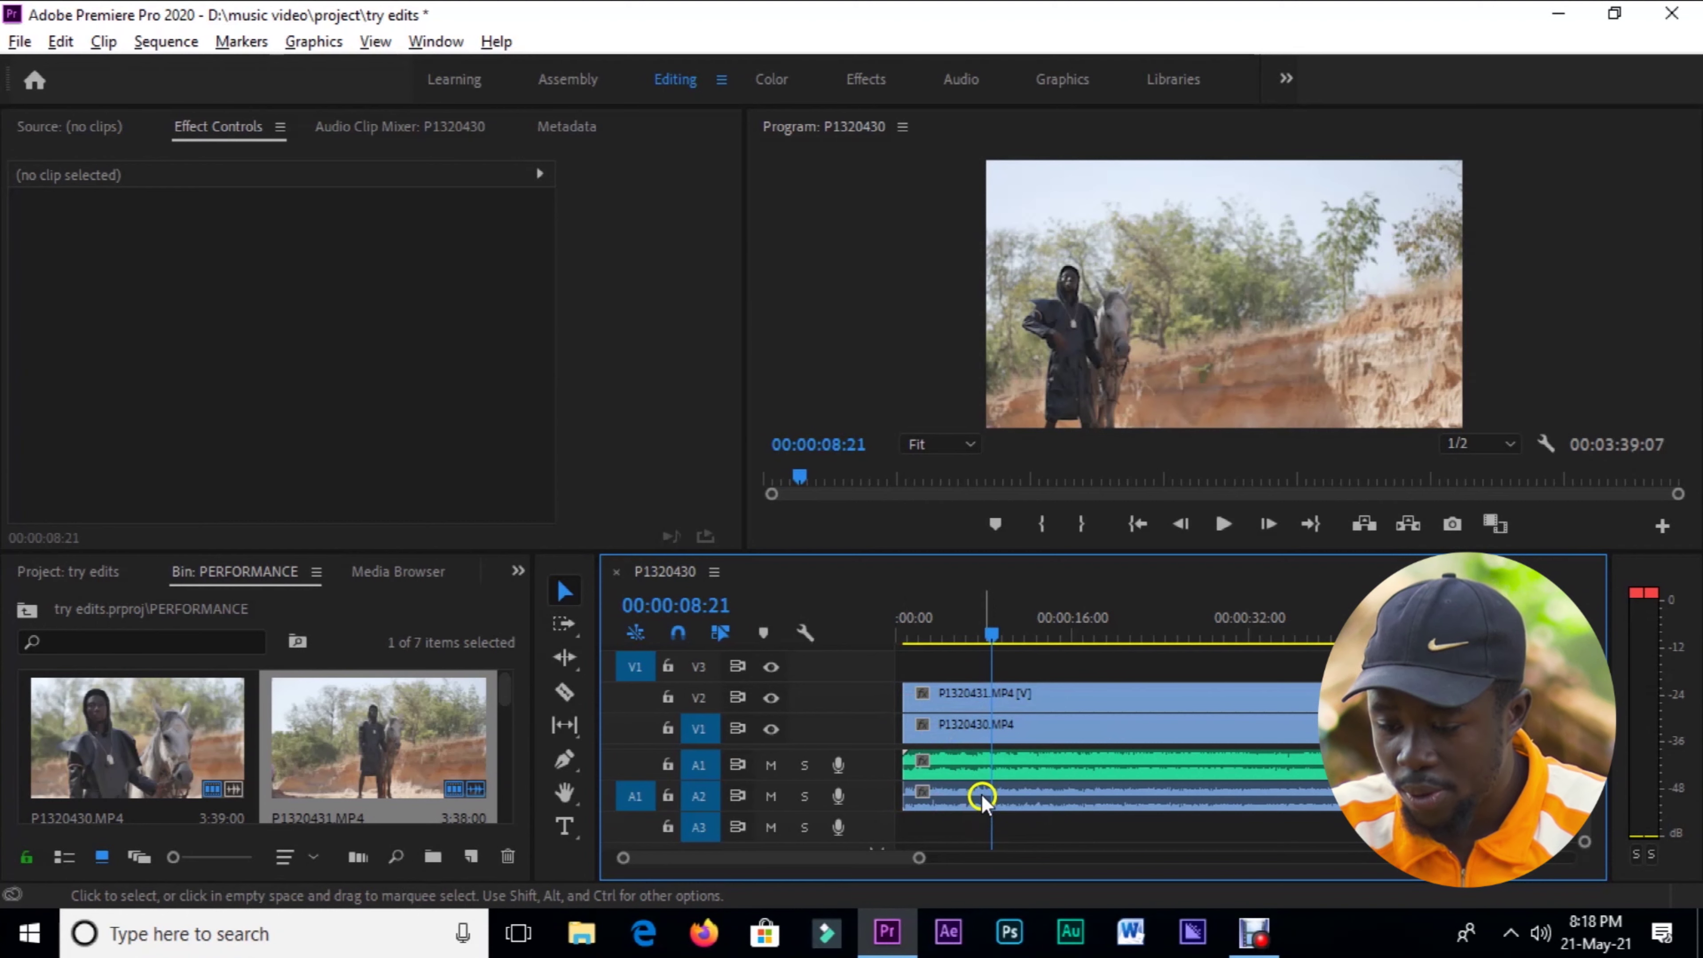
- Delete the camera audio of P1320431.MP4 from A2 and save the project
{"action": "left_click", "coordinate": [980, 793]}
{"action": "key", "text": "Delete"}
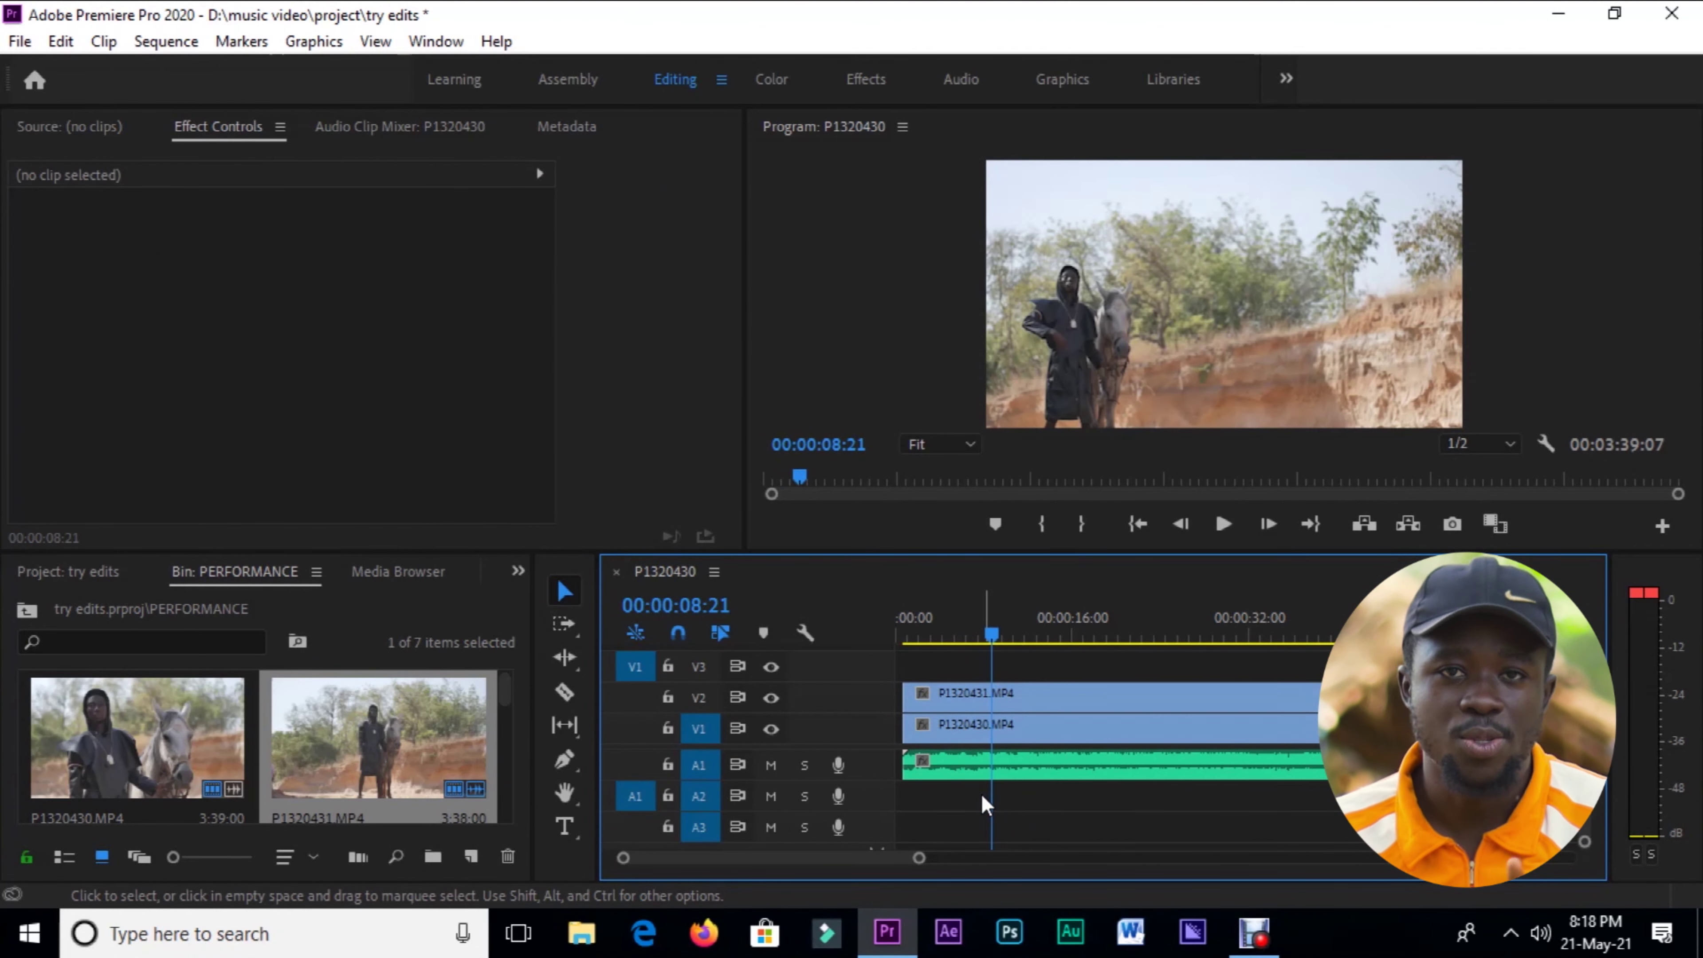
{"action": "key", "text": "ctrl+s"}
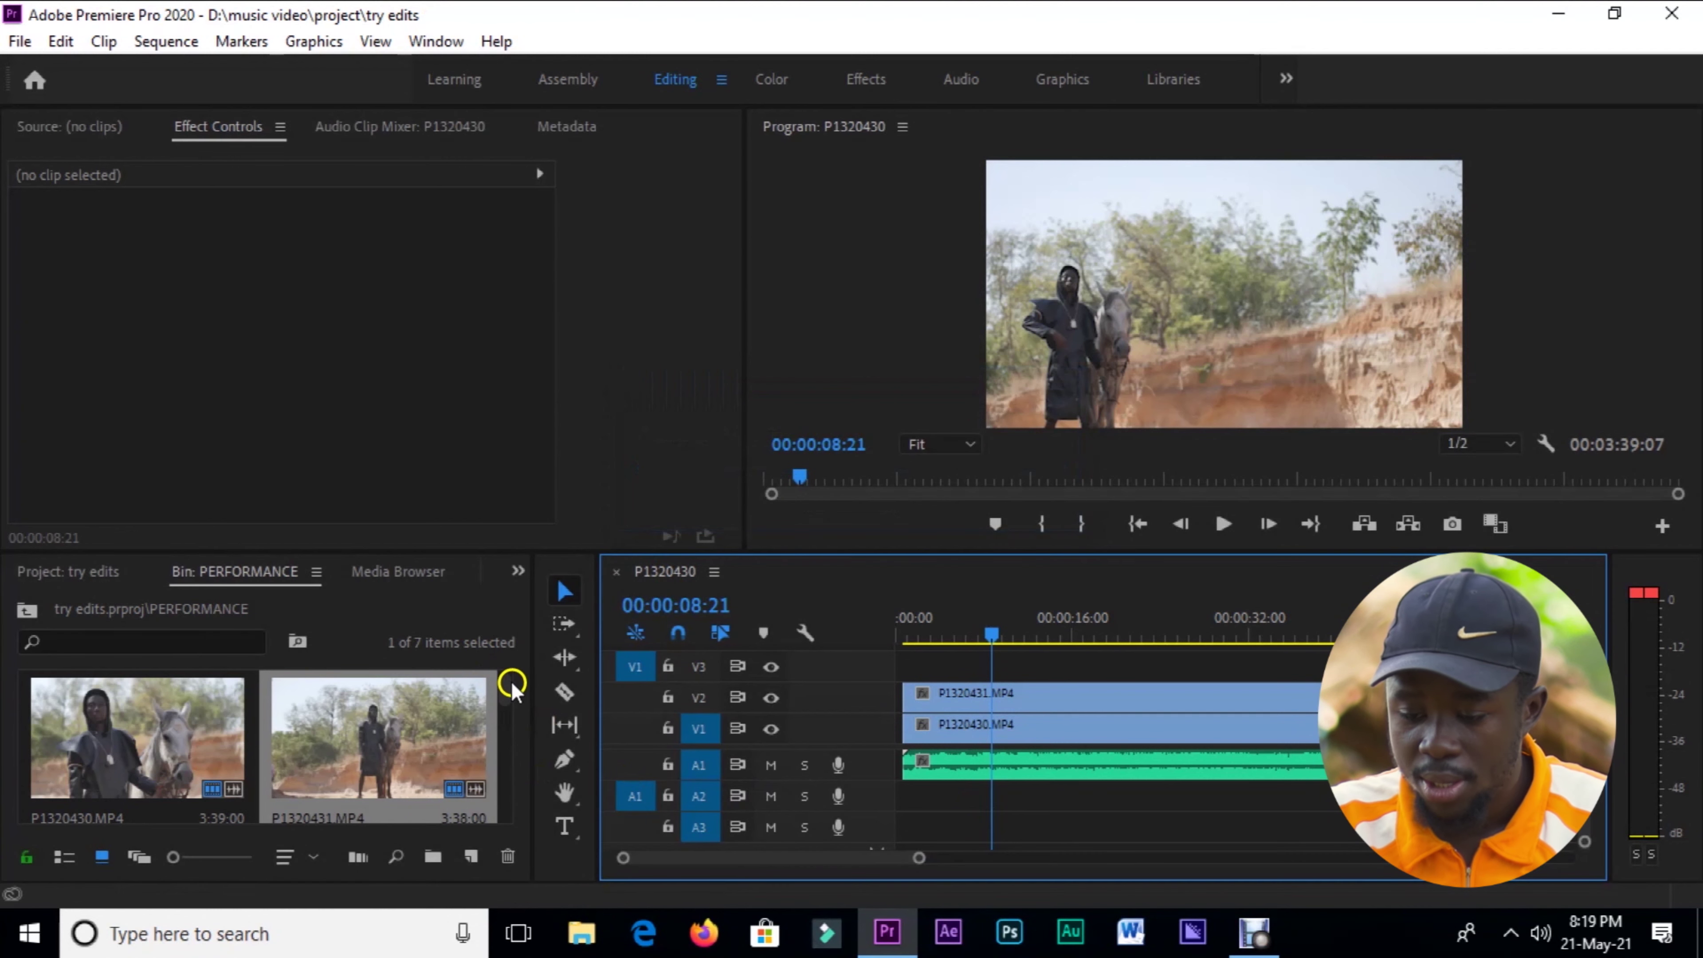
- Add P1320434.MP4 from the bin at the sequence start, with its video on V3 and its audio on A2
{"action": "left_click_drag", "start_coordinate": [507, 687], "coordinate": [499, 727]}
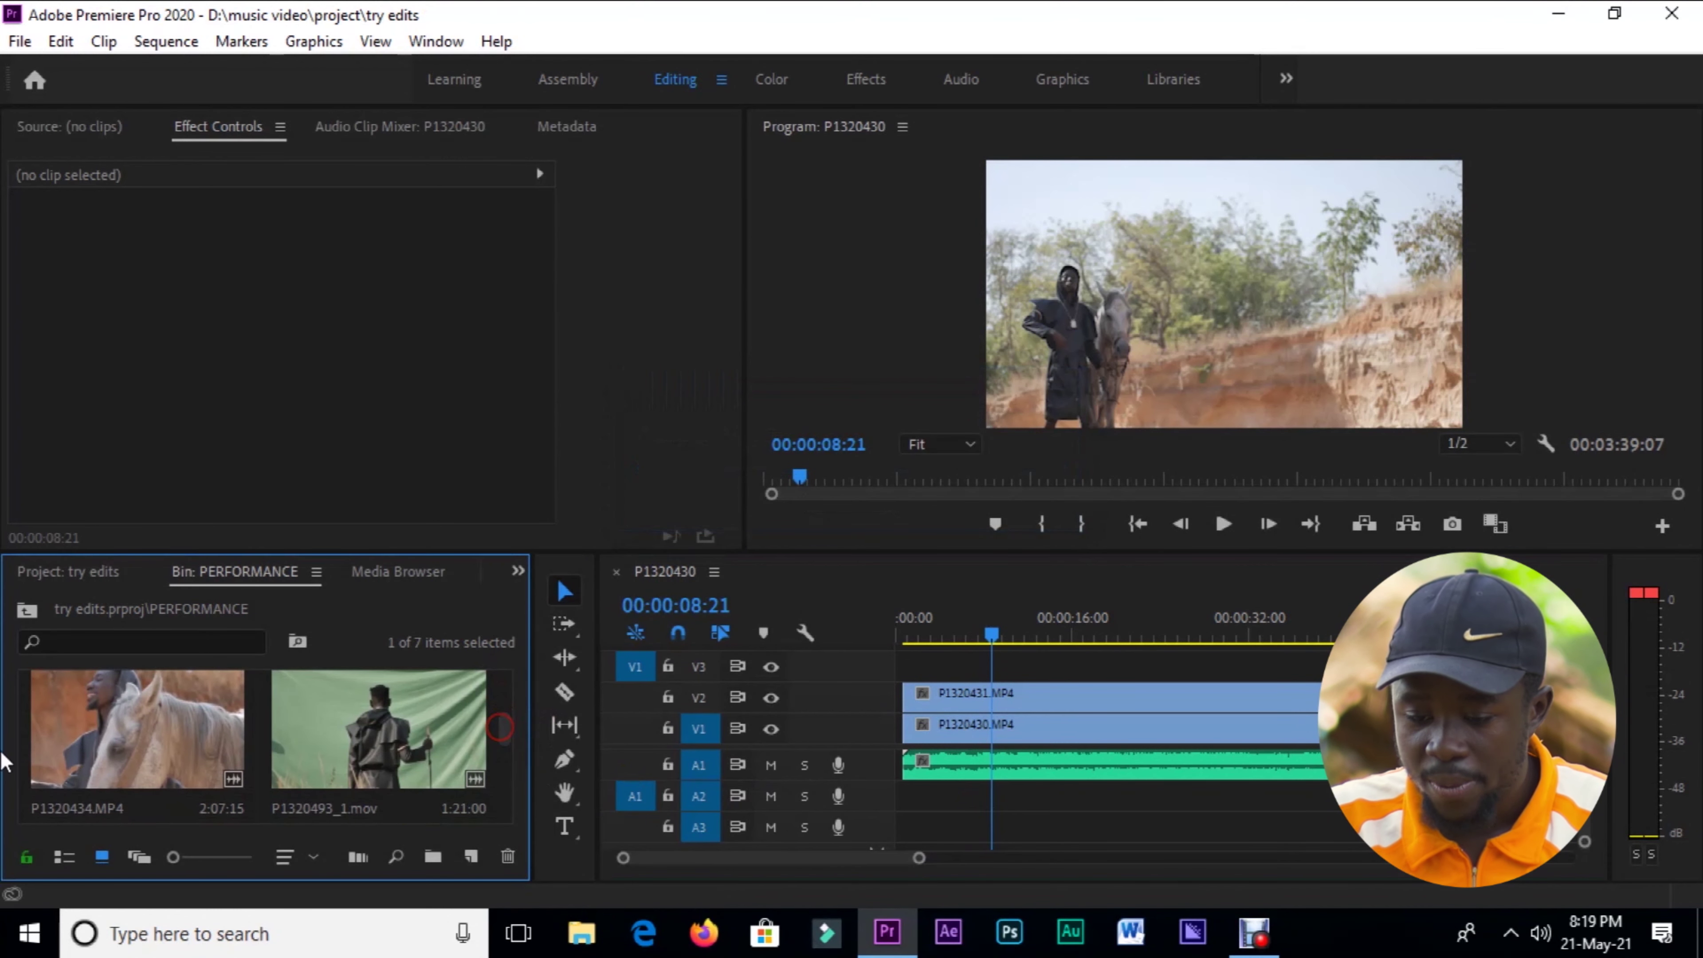
{"action": "left_click_drag", "start_coordinate": [134, 734], "coordinate": [871, 671]}
{"action": "left_click_drag", "start_coordinate": [981, 637], "coordinate": [951, 644]}
- Synchronize P1320434.MP4 with the song on A1, using Audio with track channel 1 as the synchronize point
{"action": "left_click", "coordinate": [967, 807]}
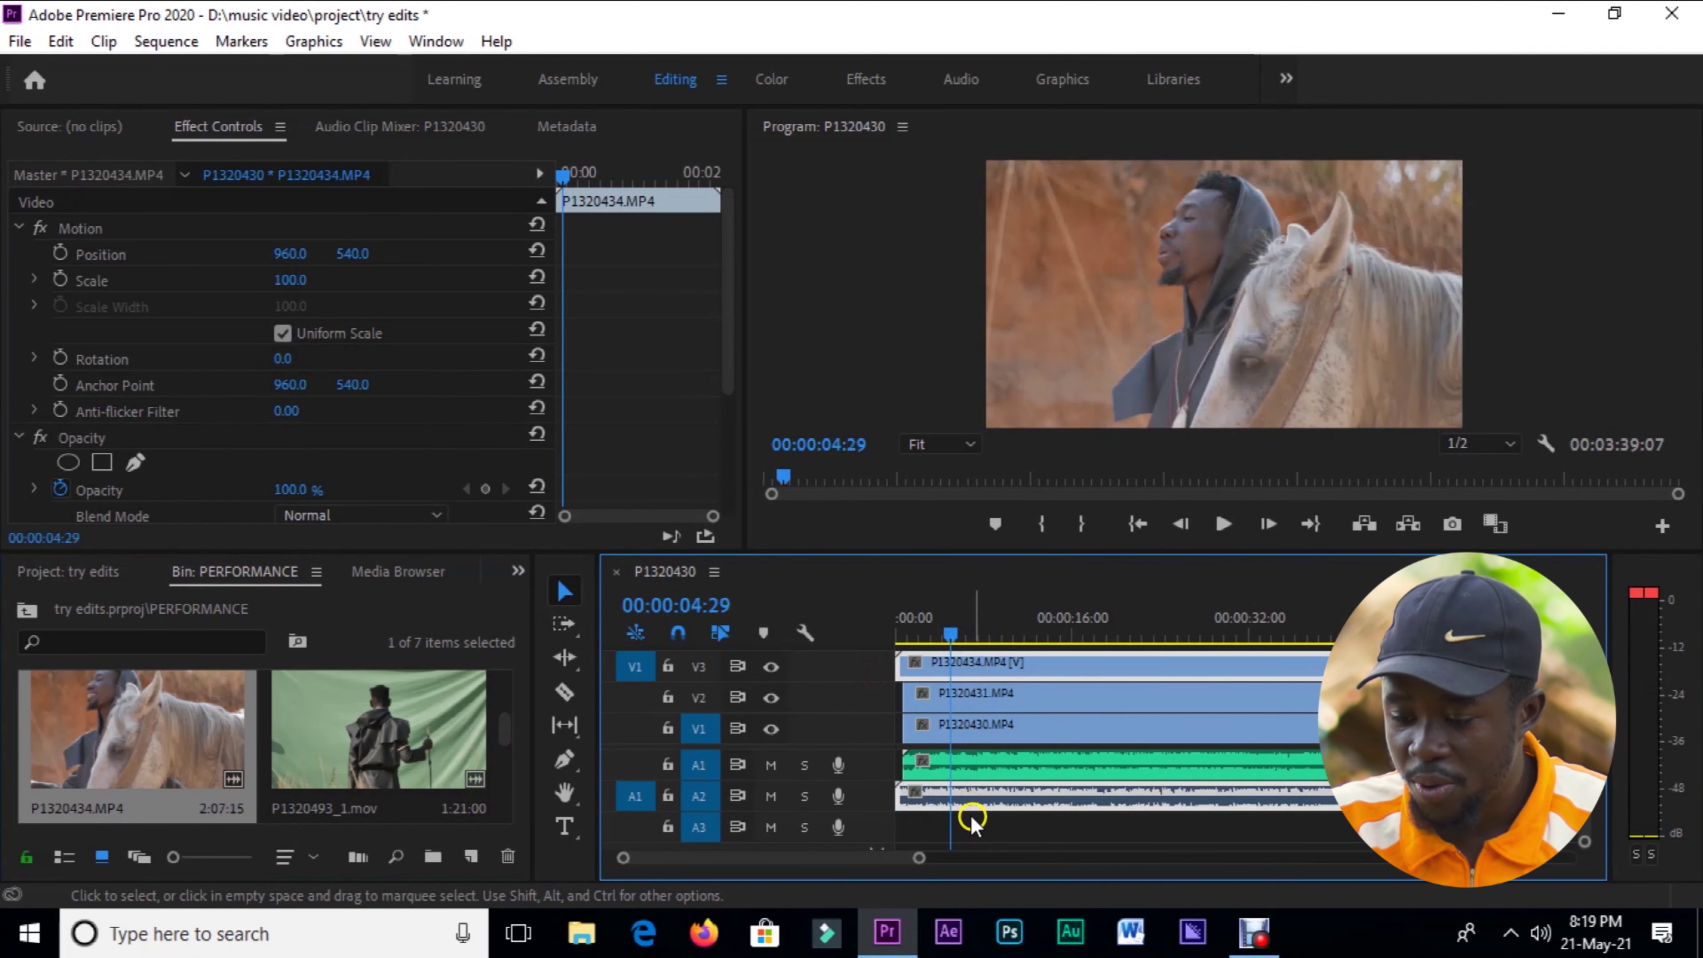
{"action": "left_click", "coordinate": [951, 766], "text": "shift"}
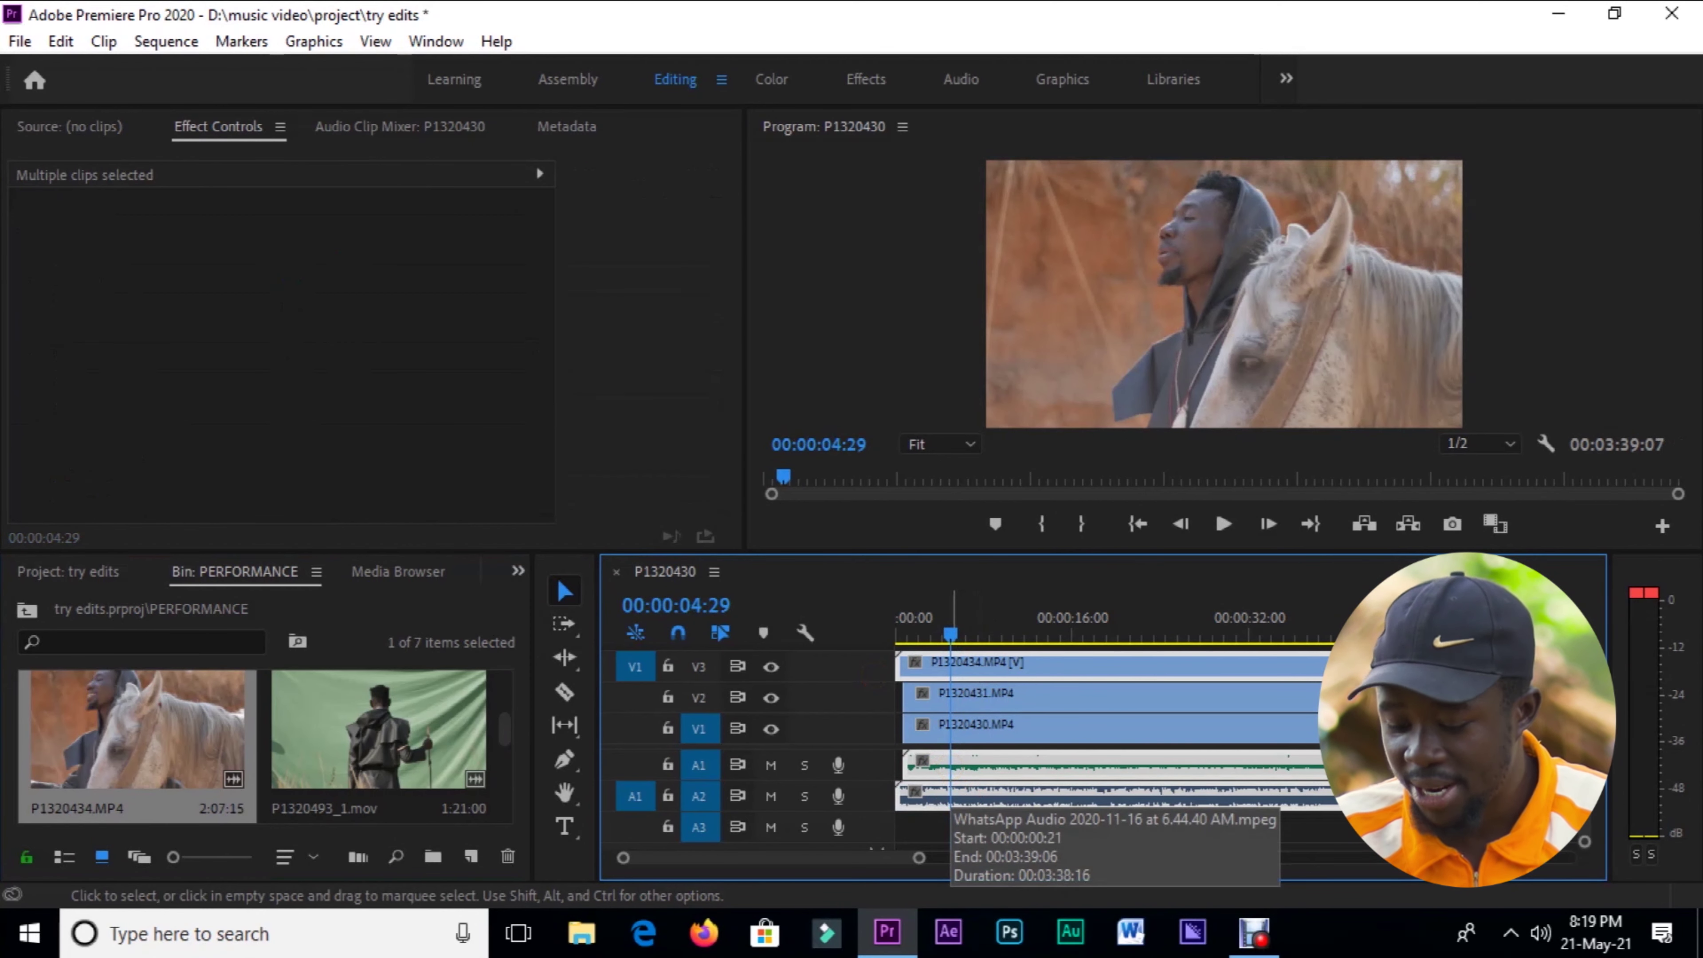
{"action": "right_click", "coordinate": [945, 758]}
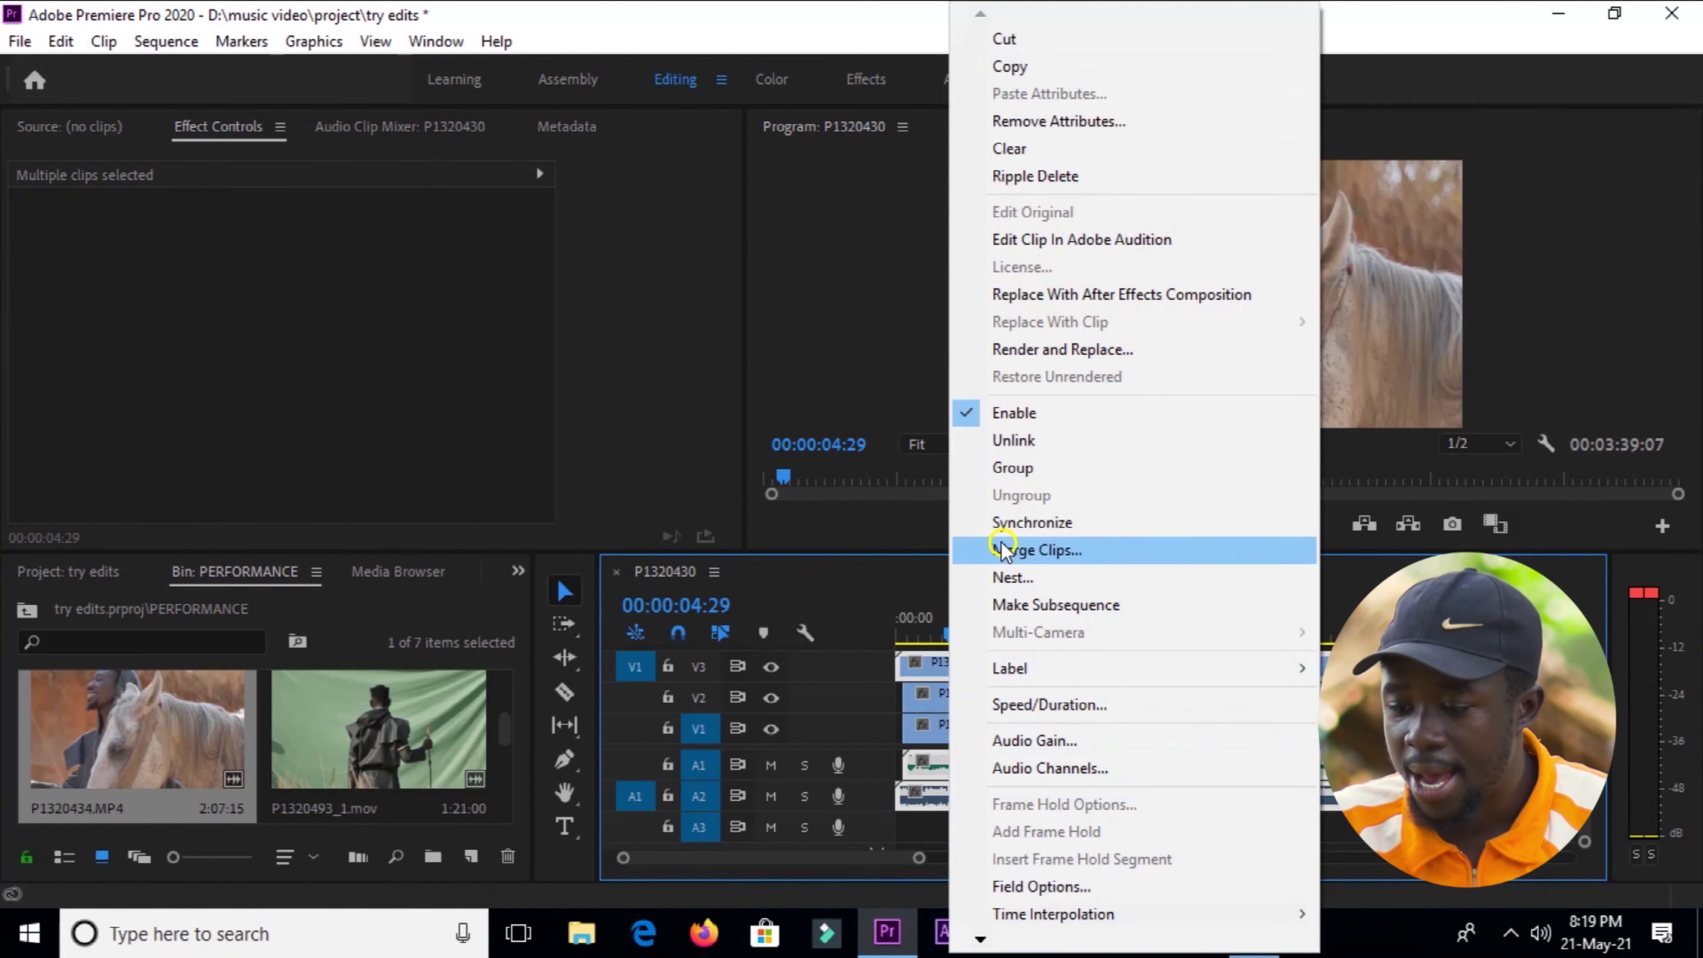
{"action": "left_click", "coordinate": [1002, 525]}
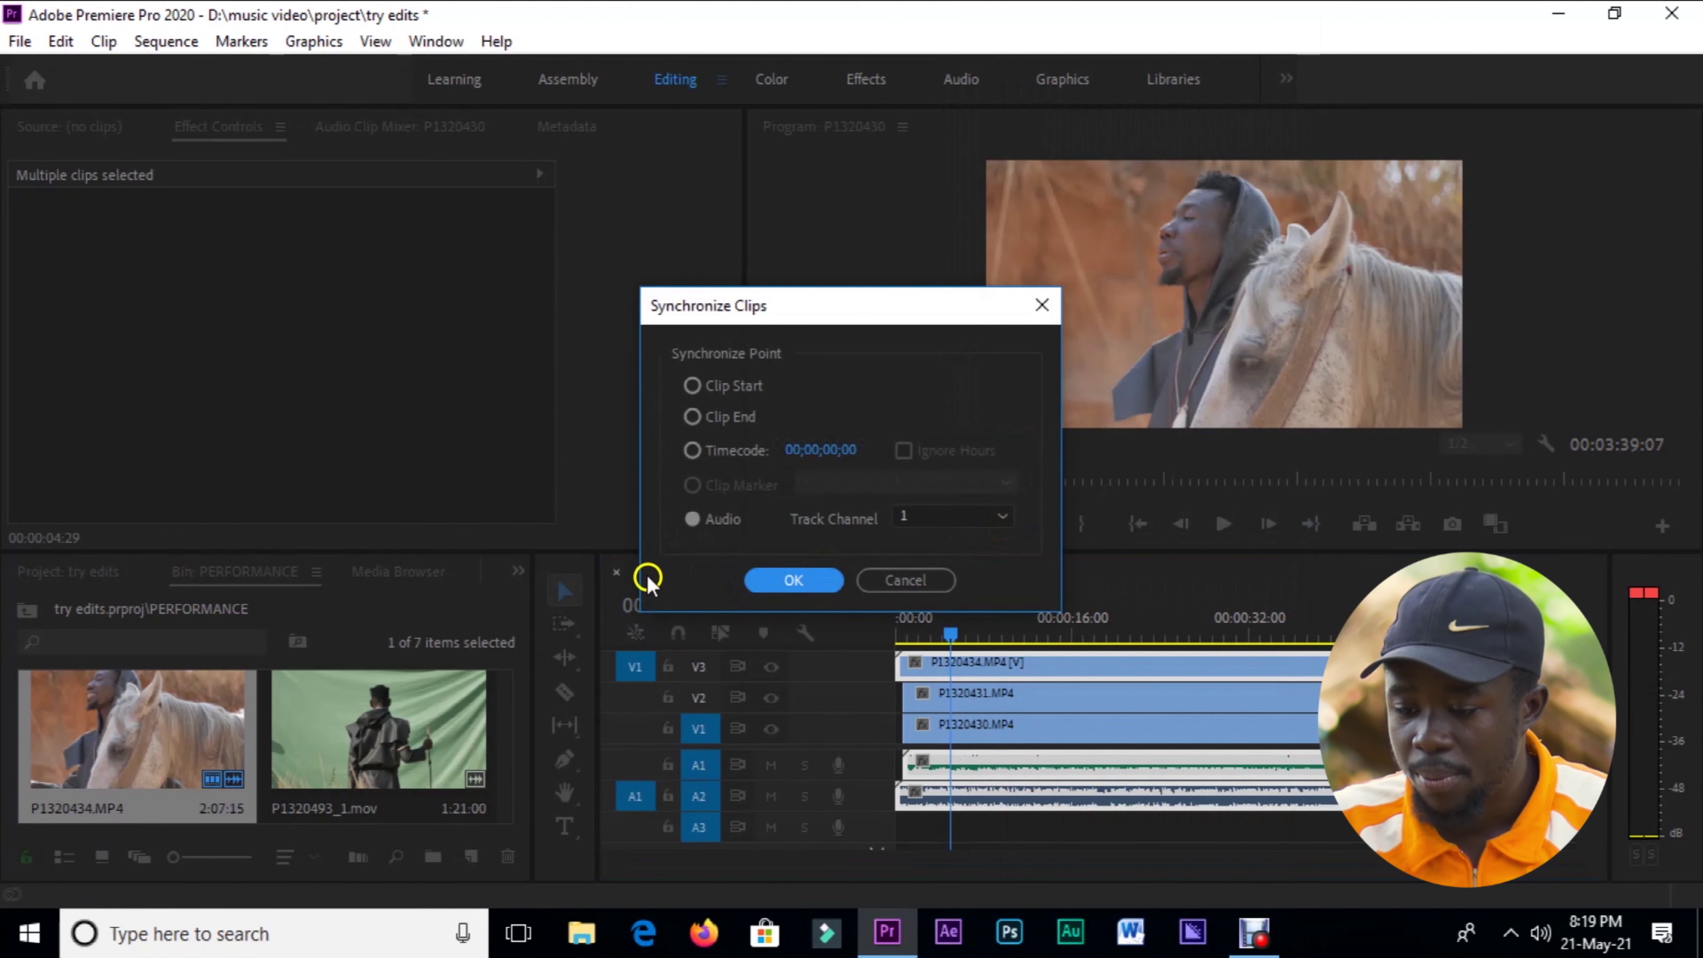
{"action": "left_click", "coordinate": [764, 578]}
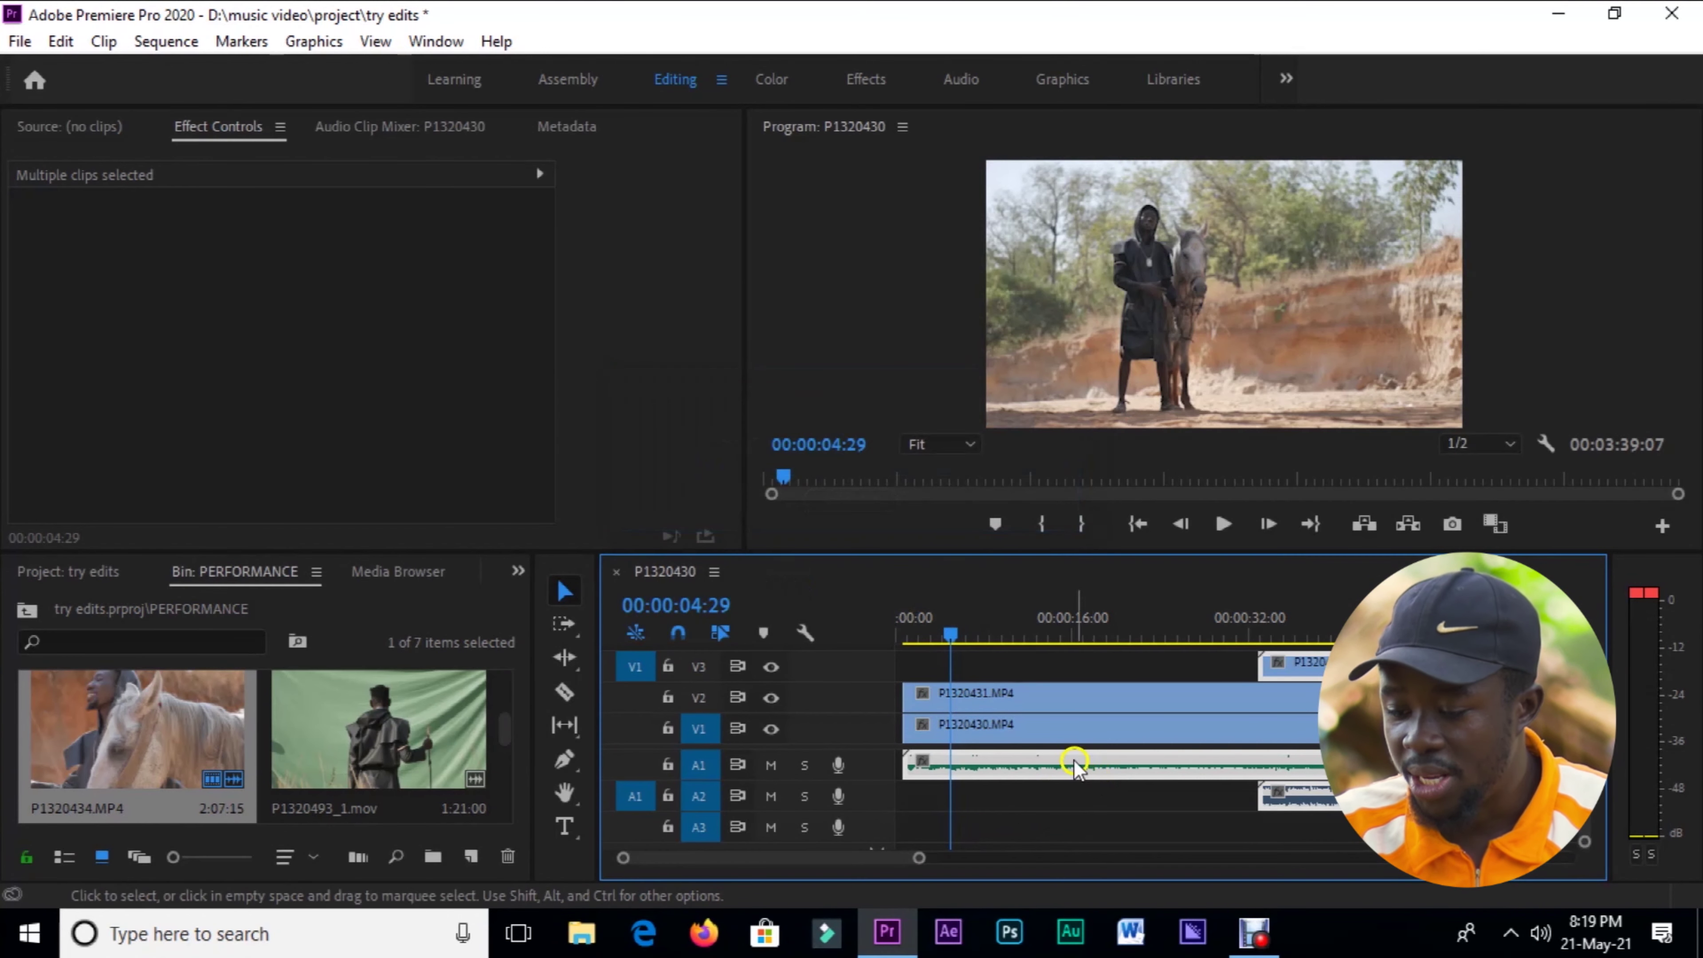
- Play the sequence from just before P1320434.MP4 begins to check its sync with the song
{"action": "left_click", "coordinate": [1188, 820]}
{"action": "left_click", "coordinate": [1246, 631]}
{"action": "key", "text": "space"}
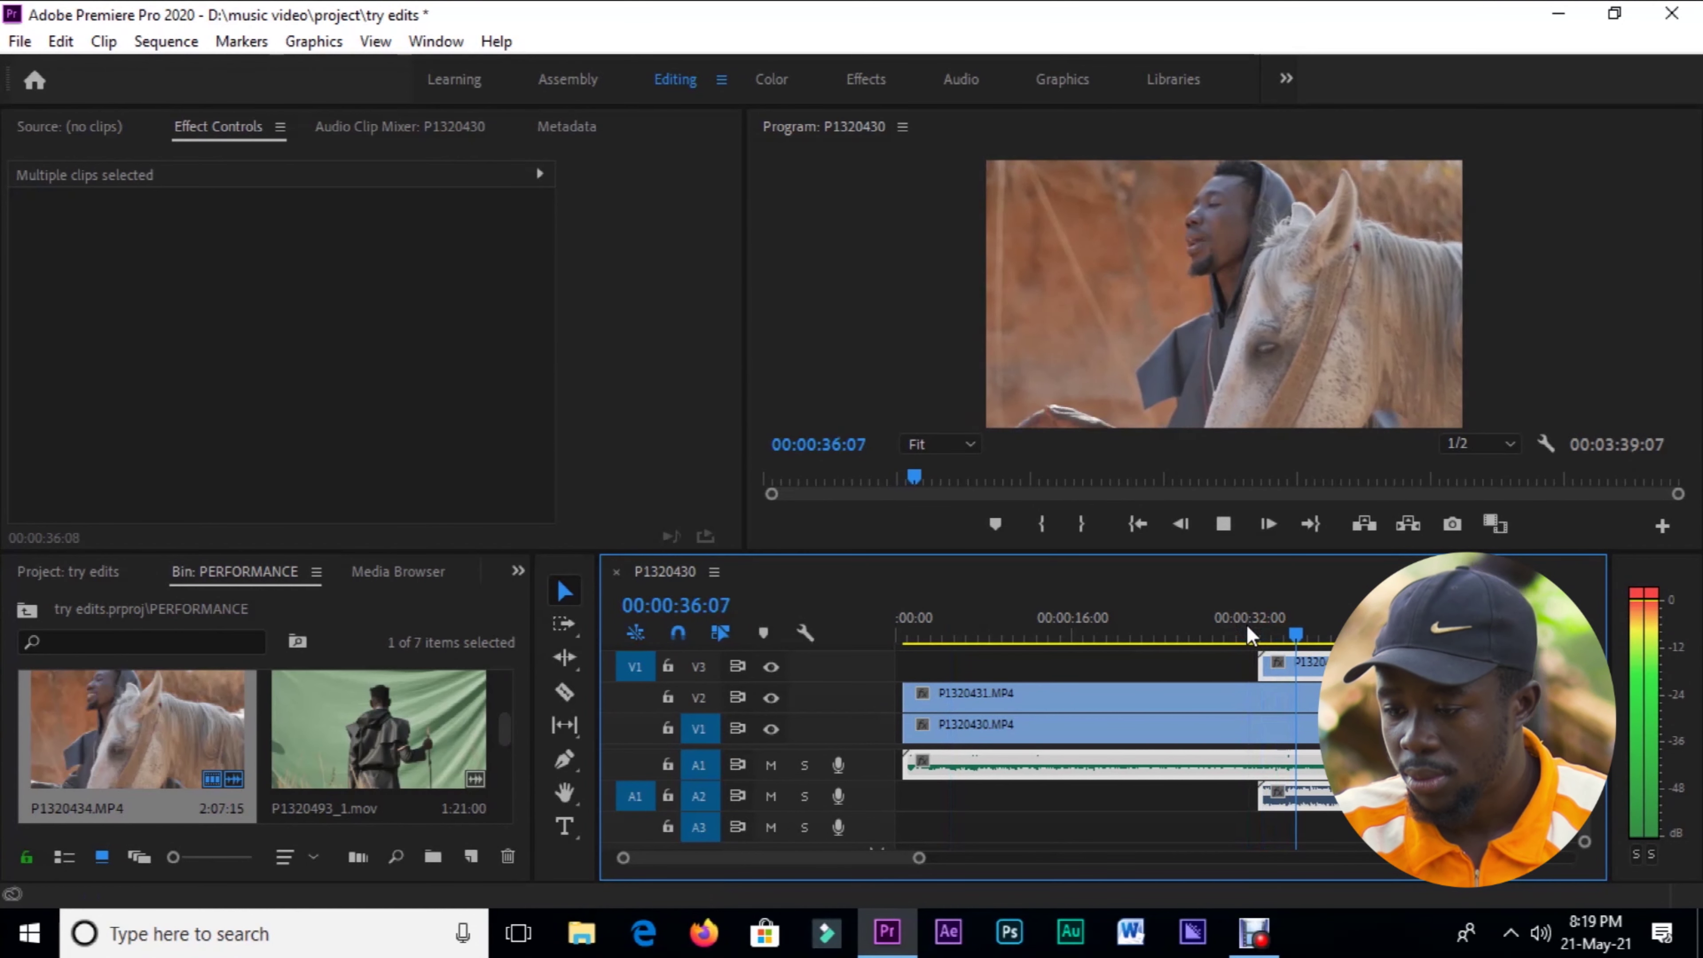
{"action": "key", "text": "space"}
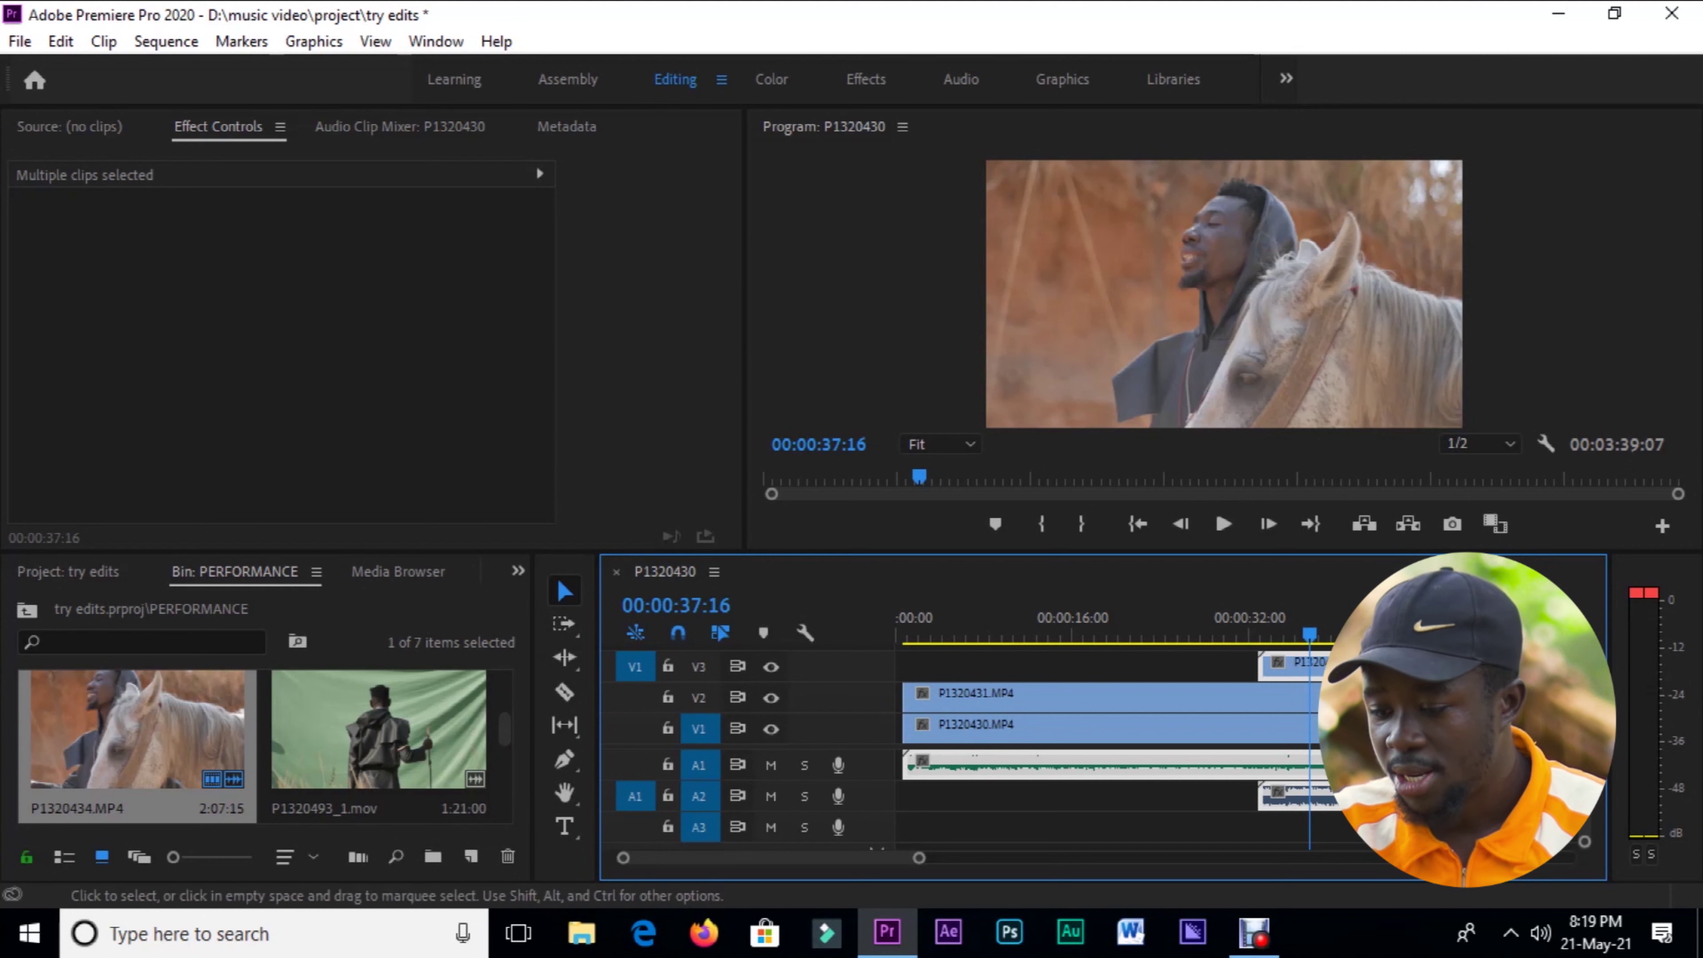
- Delete the camera audio of P1320434.MP4 from A2
{"action": "left_click", "coordinate": [1327, 817]}
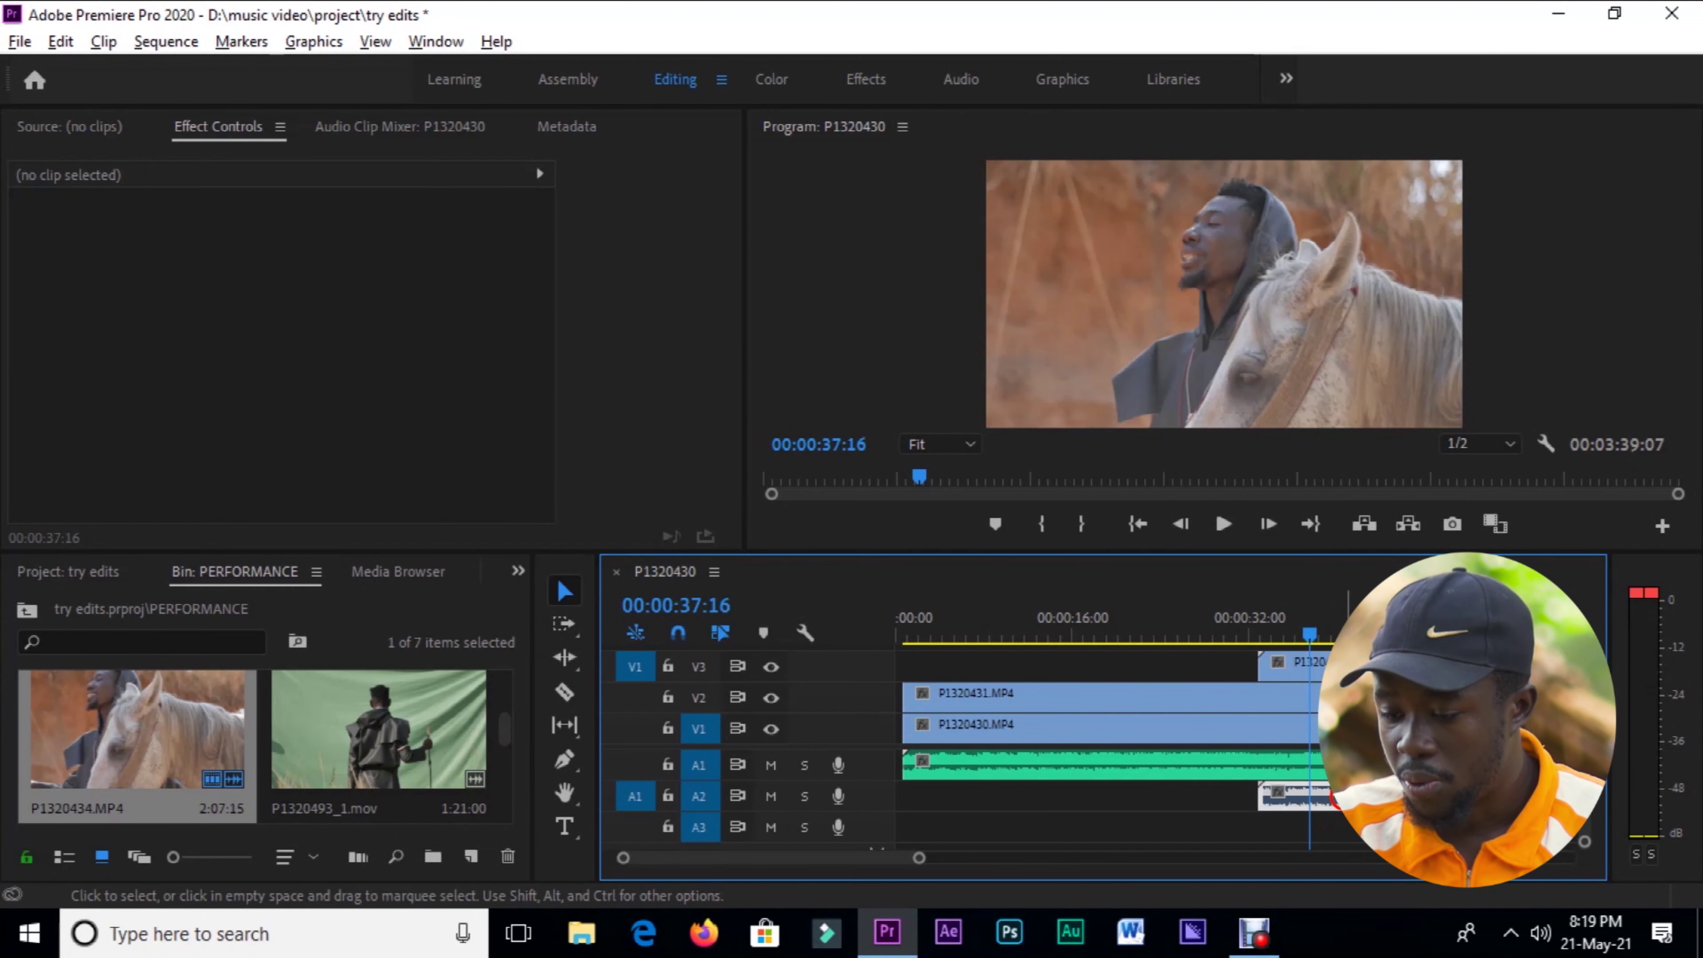
{"action": "left_click", "coordinate": [1331, 799]}
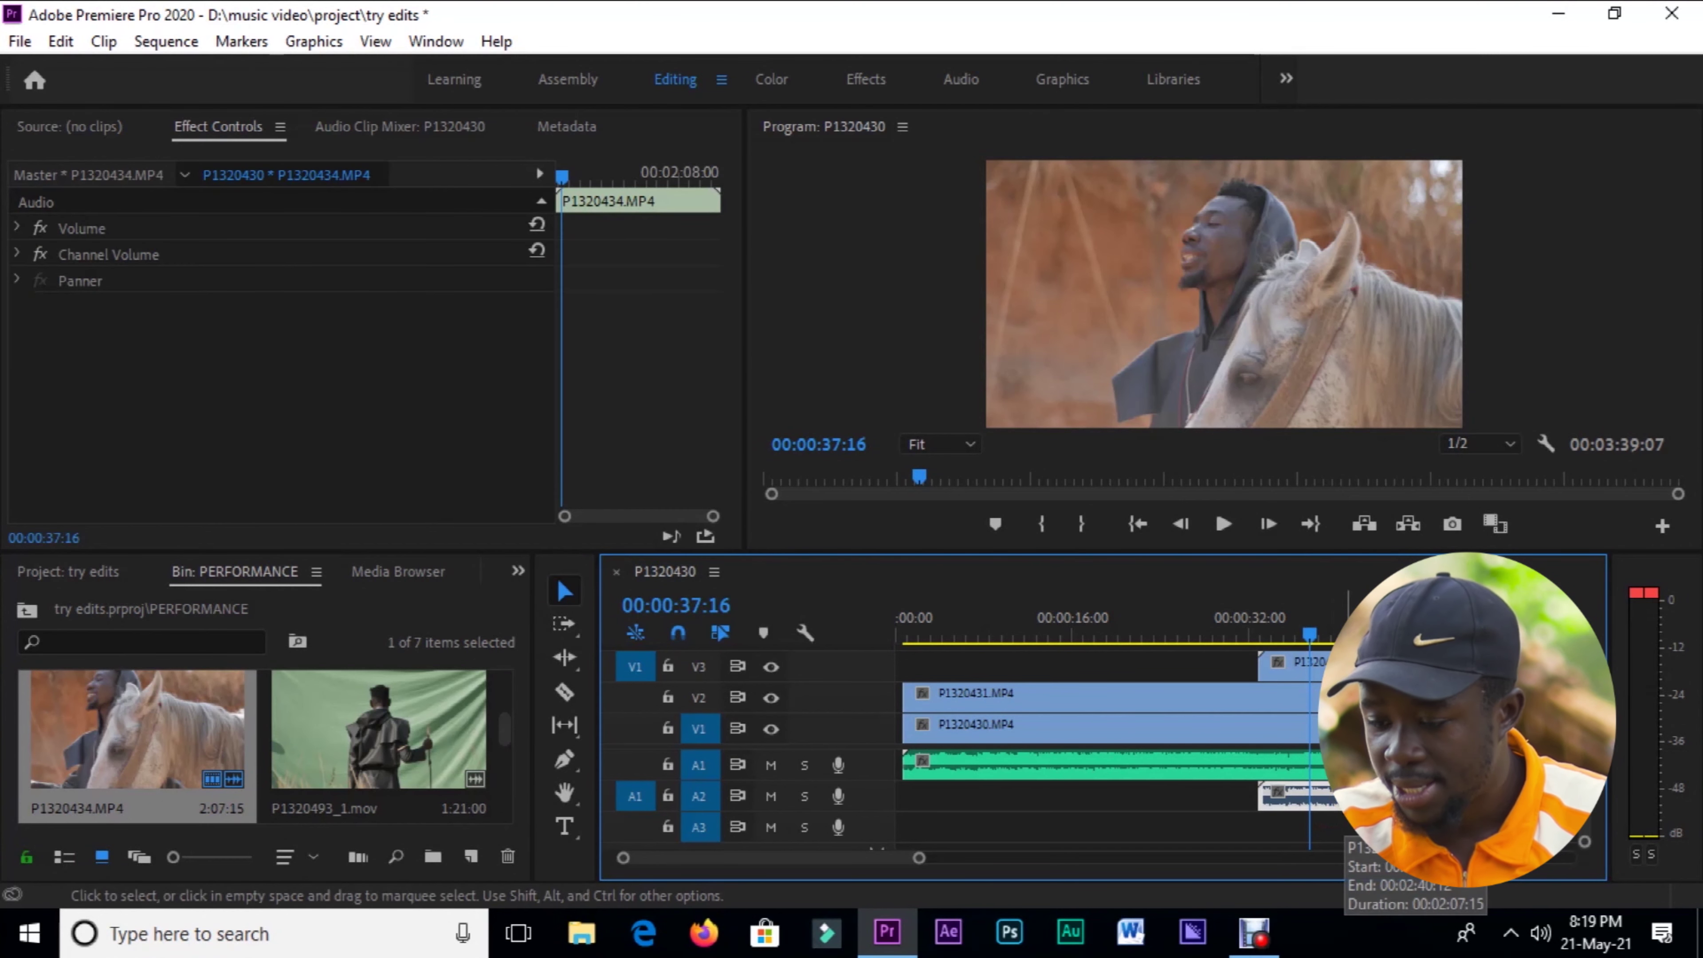
{"action": "key", "text": "Delete"}
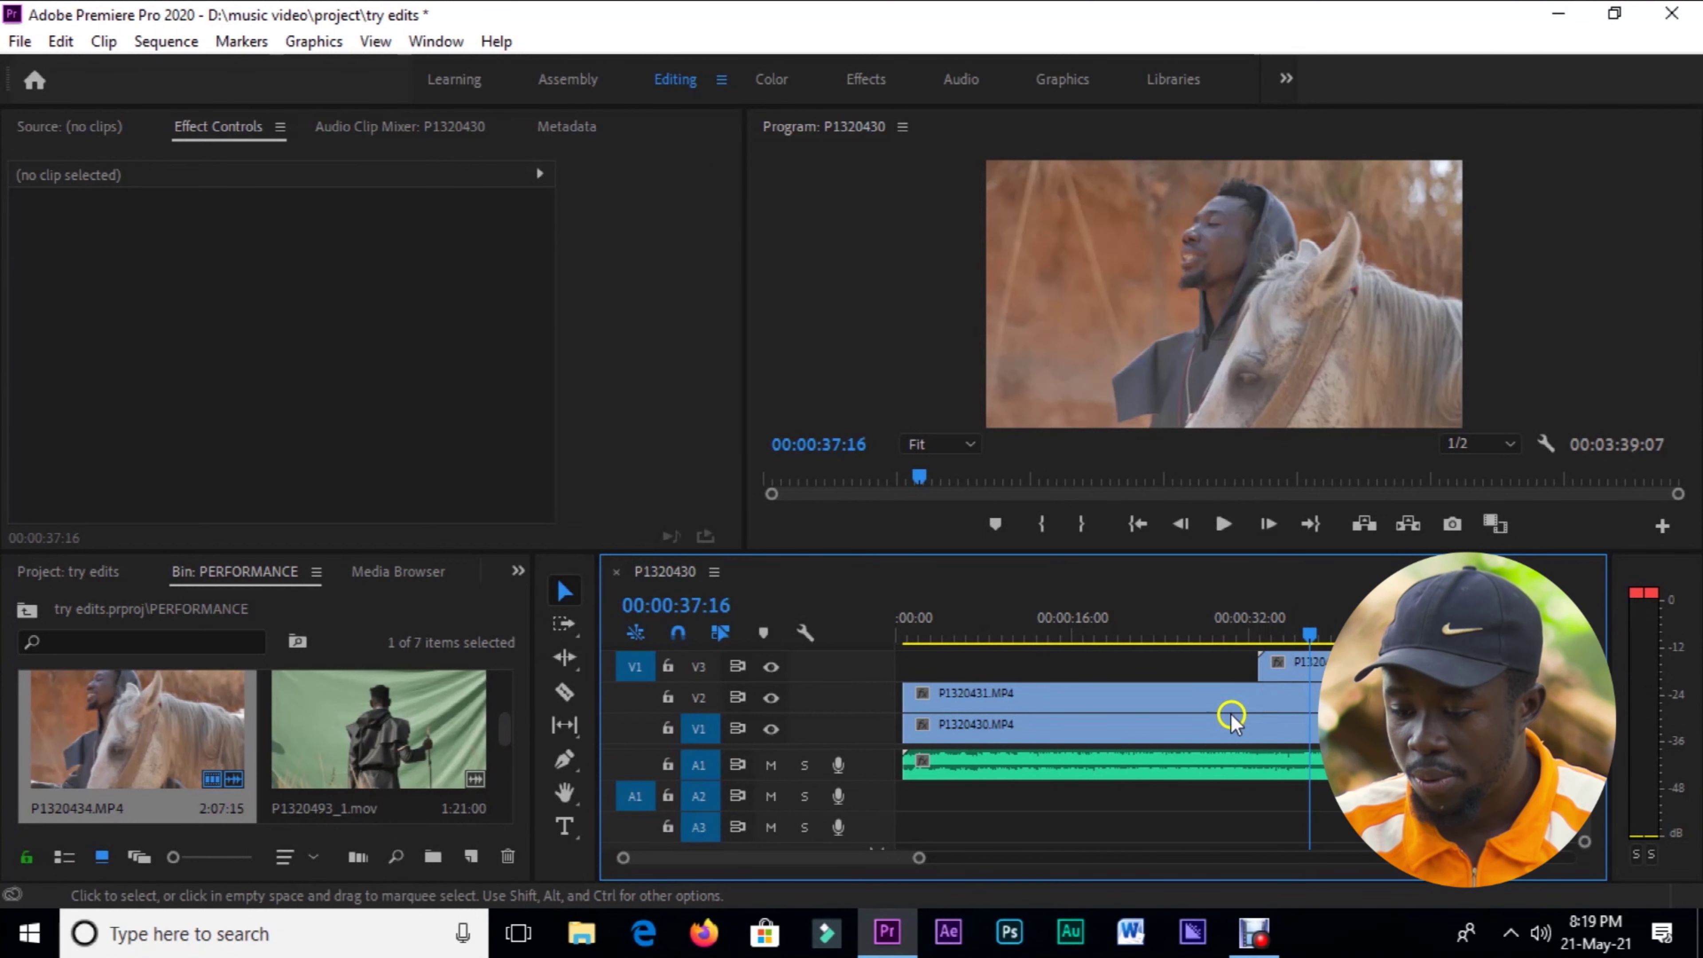
- Move the playhead back to 00:00:00:14 and open P1320493_1.mov in the Source monitor
{"action": "left_click_drag", "start_coordinate": [943, 643], "coordinate": [902, 649]}
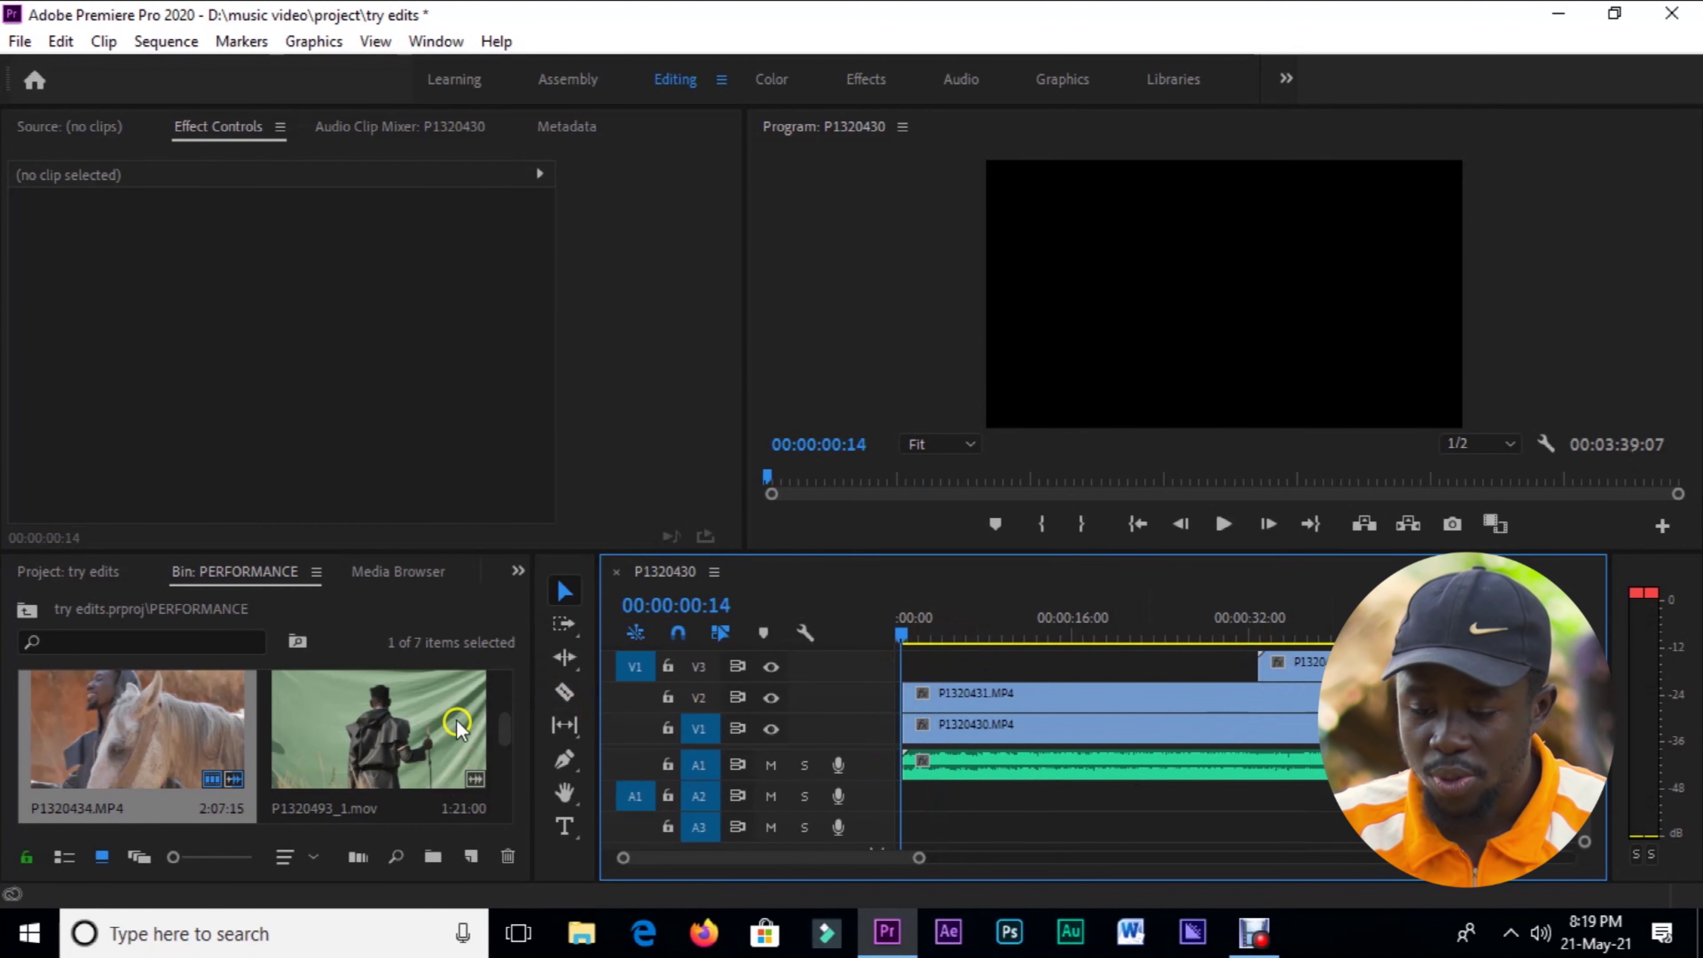
{"action": "left_click_drag", "start_coordinate": [504, 730], "coordinate": [504, 736]}
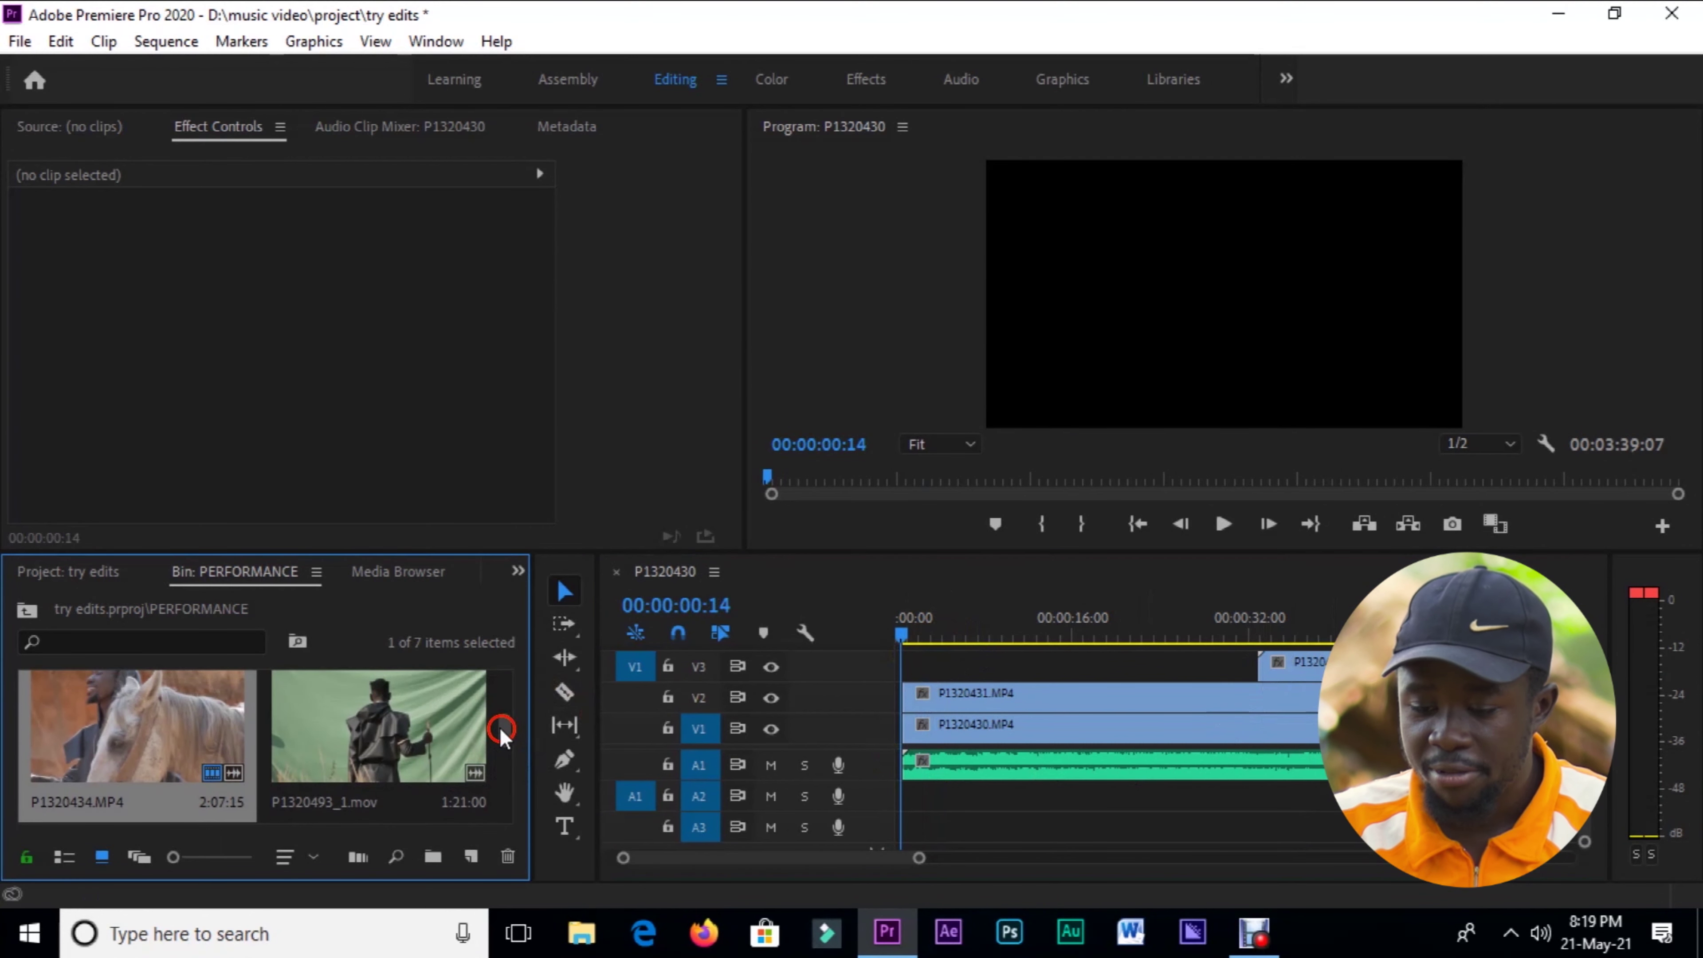
{"action": "left_click", "coordinate": [355, 728]}
{"action": "double_click", "coordinate": [355, 728]}
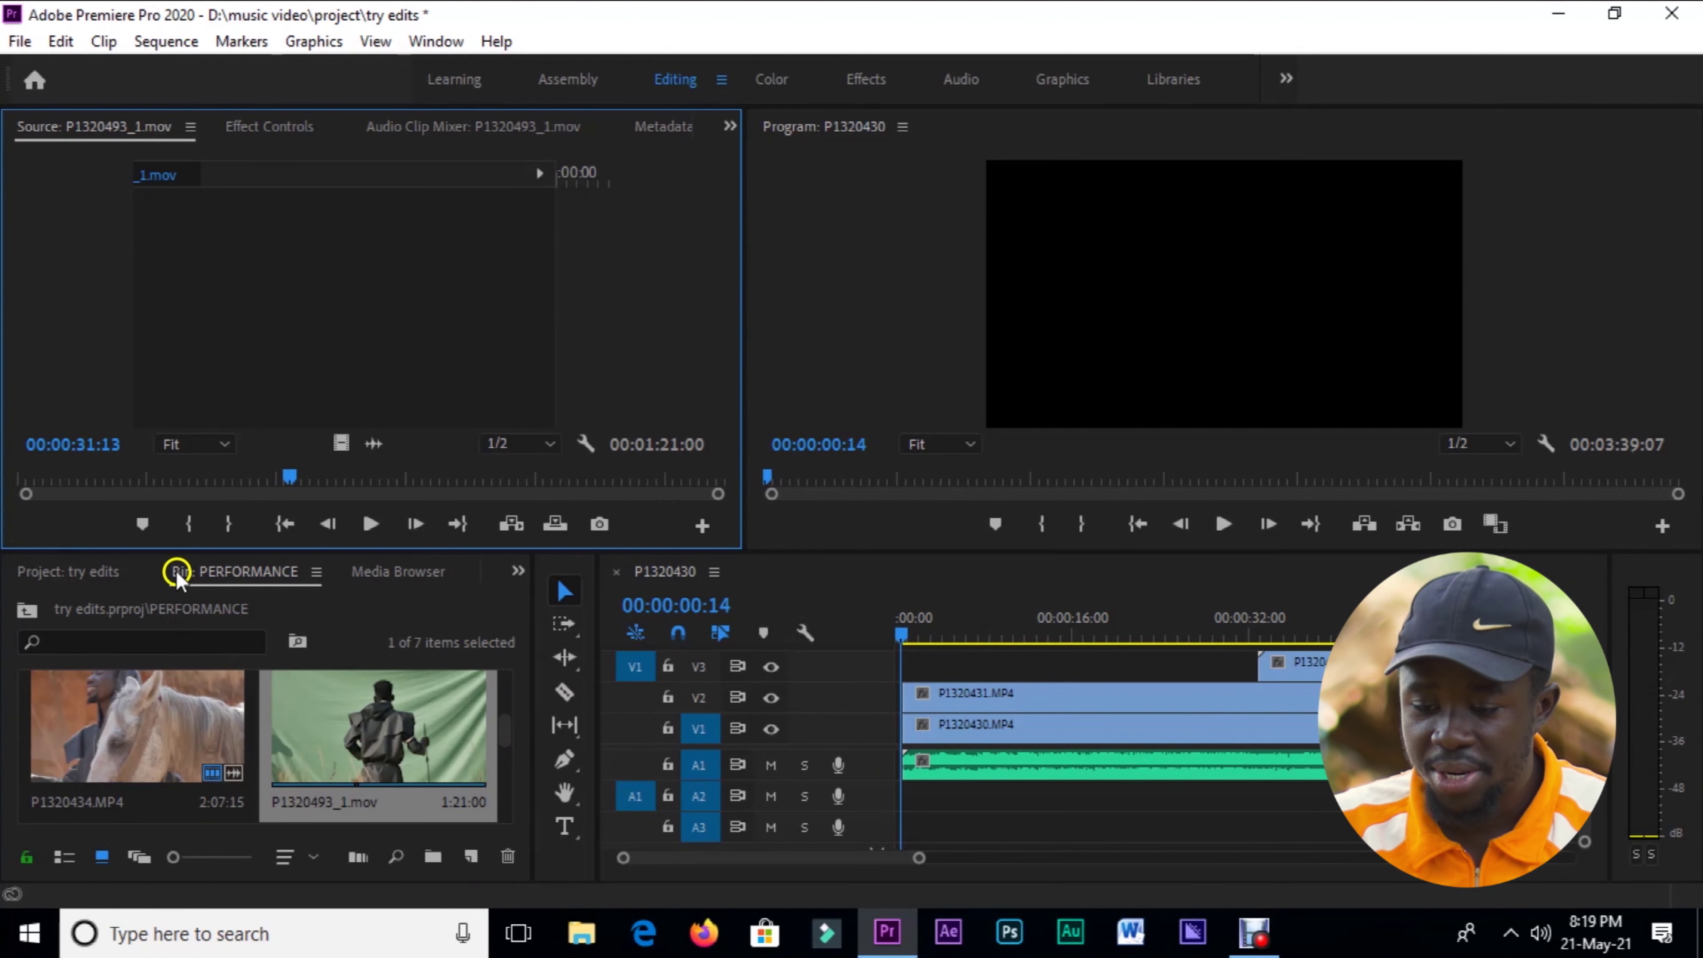
- Synchronize P1320494_1.mov with the song on A1, using Audio with track channel 1 as the synchronize point
{"action": "left_click_drag", "start_coordinate": [496, 711], "coordinate": [502, 761]}
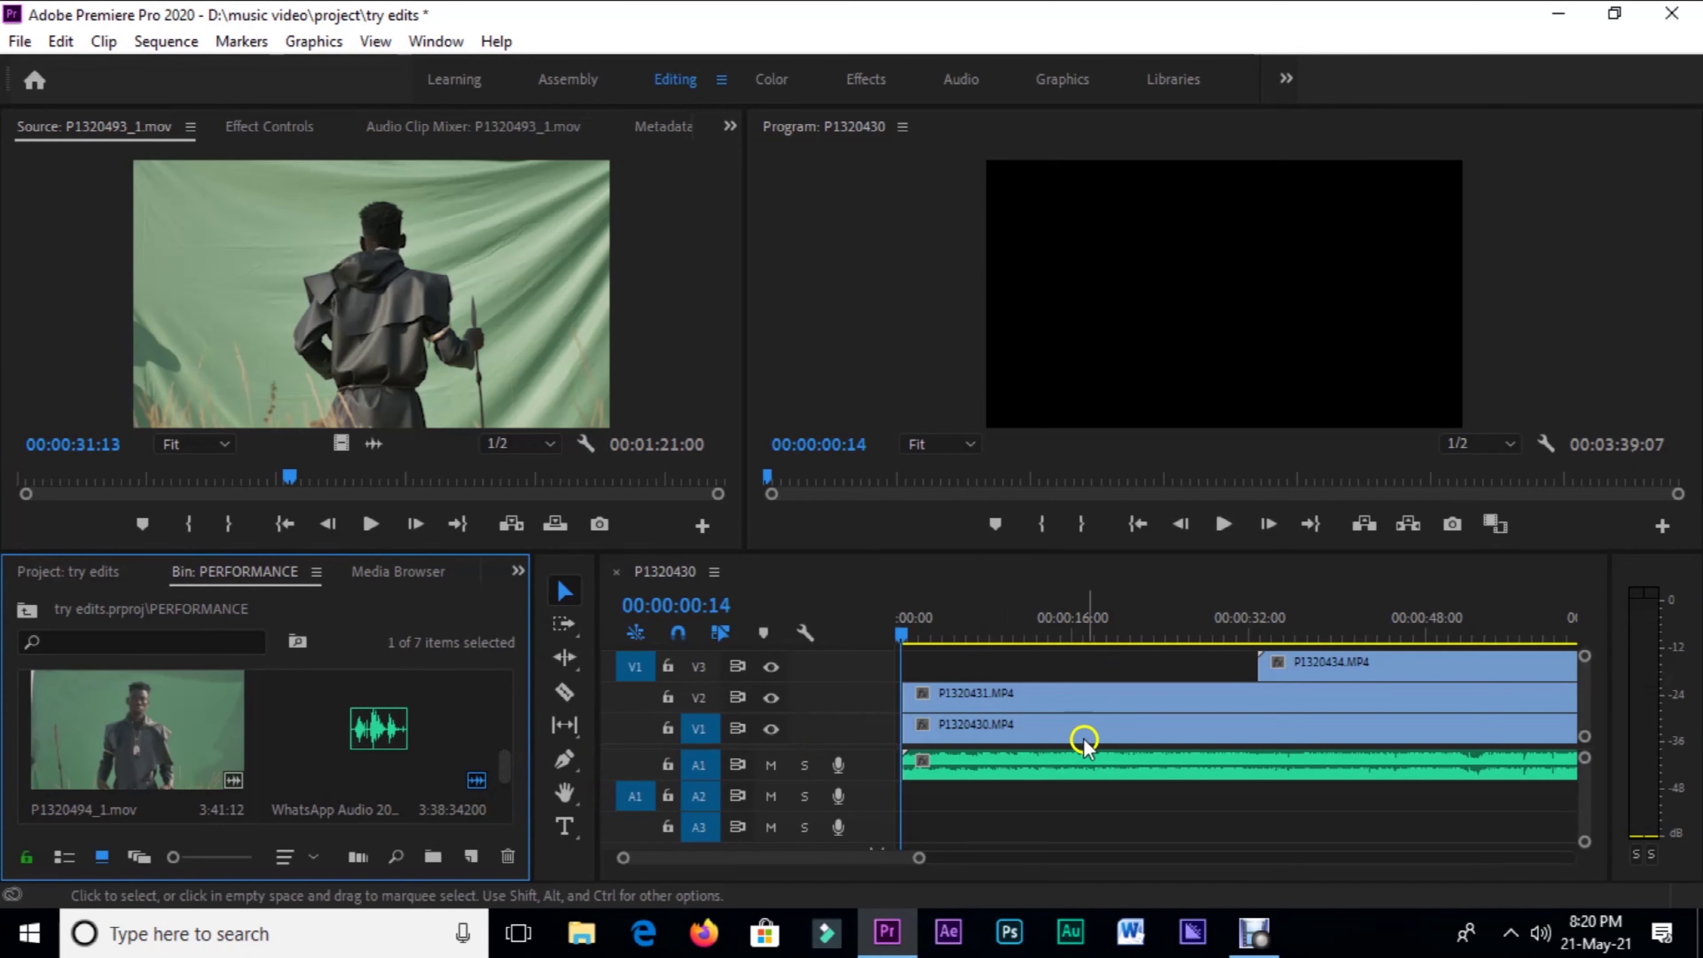
{"action": "left_click", "coordinate": [1585, 694]}
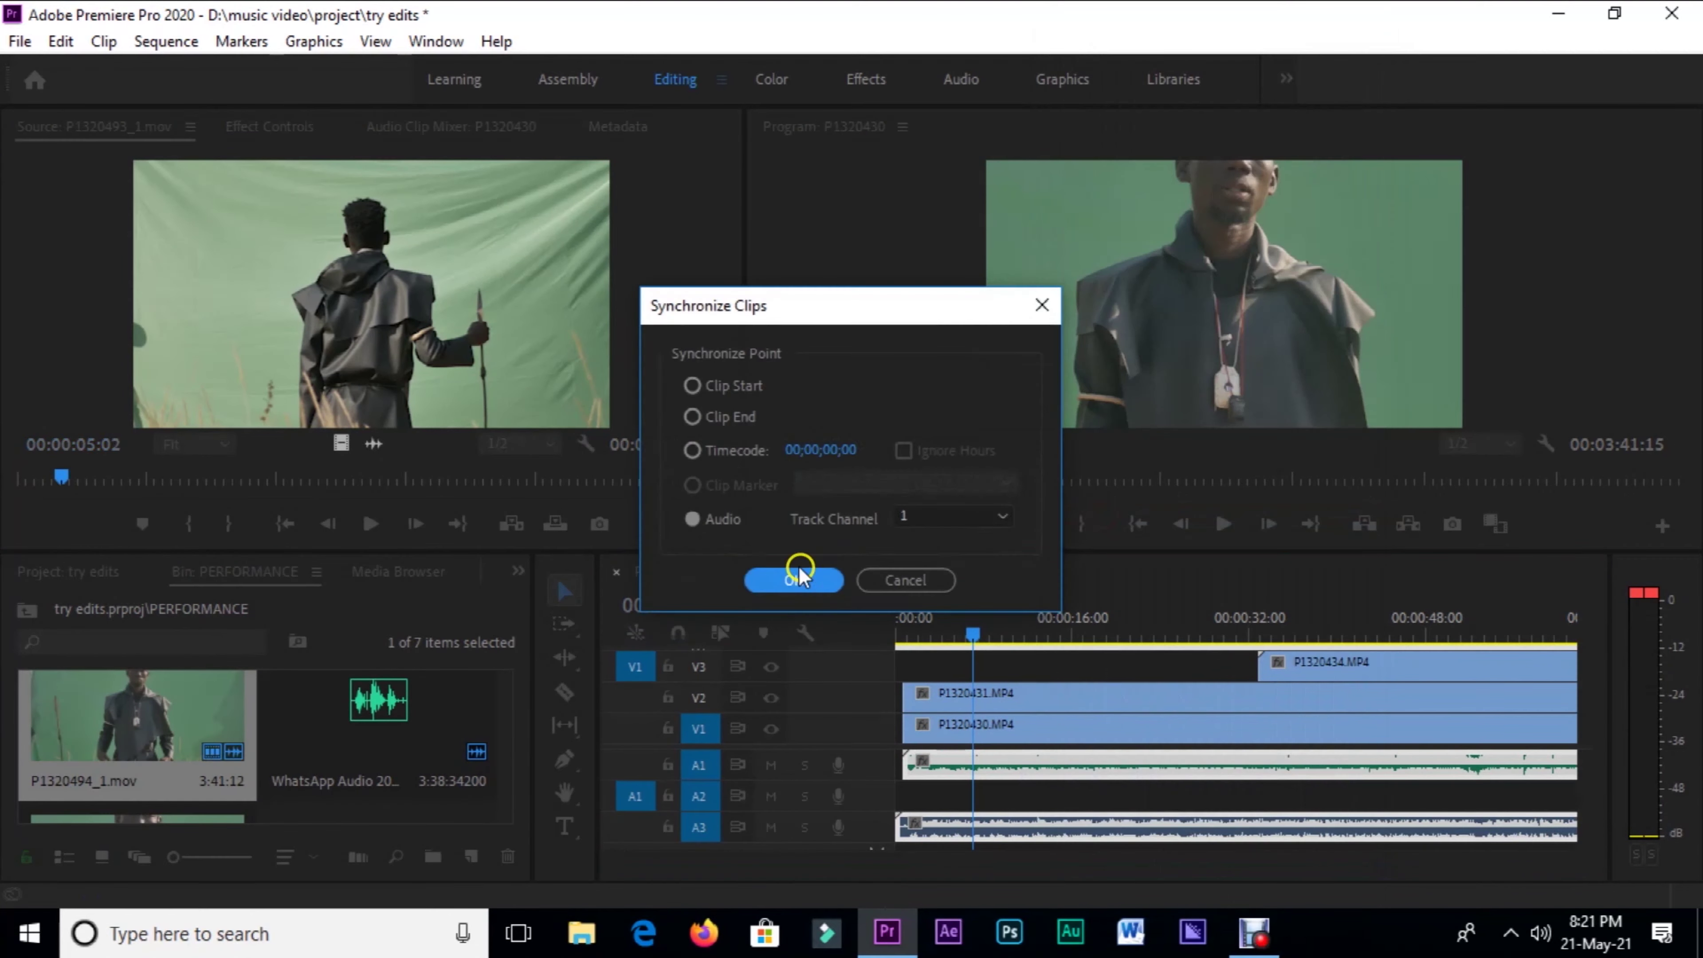
{"action": "left_click", "coordinate": [794, 572]}
{"action": "left_click", "coordinate": [980, 775]}
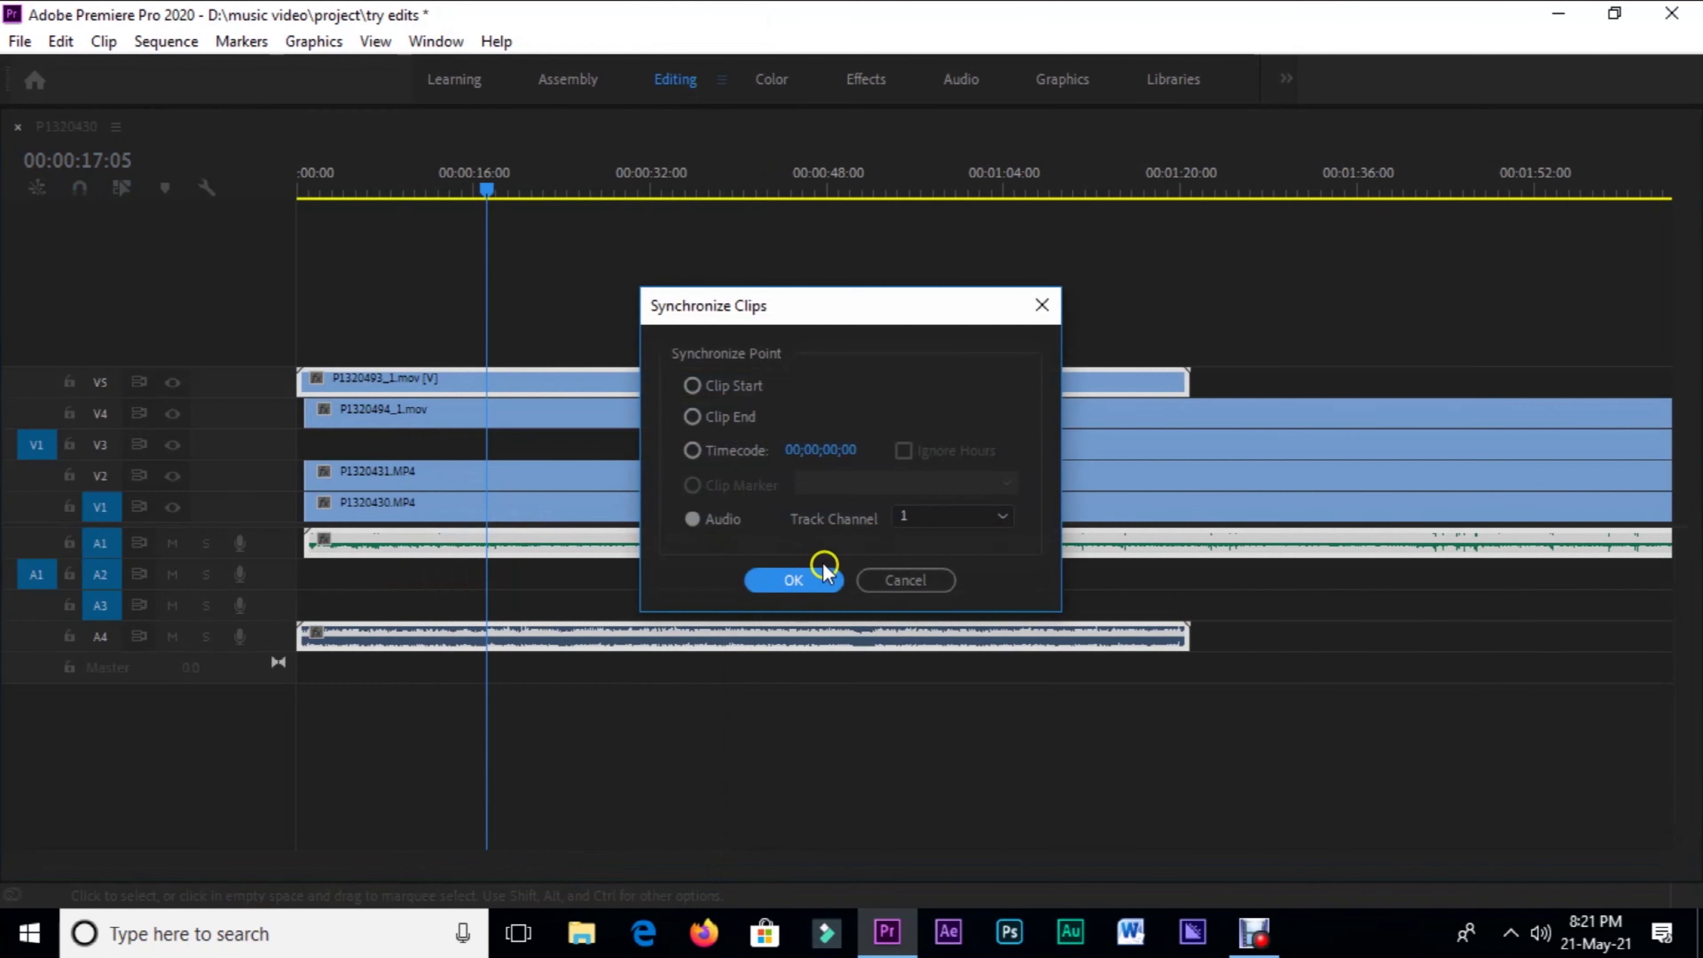
- Synchronize P1320493_1.mov on V5 with the song using Audio with track channel 1, and delete its camera audio from A4
{"action": "left_click", "coordinate": [825, 569]}
{"action": "left_click", "coordinate": [410, 643]}
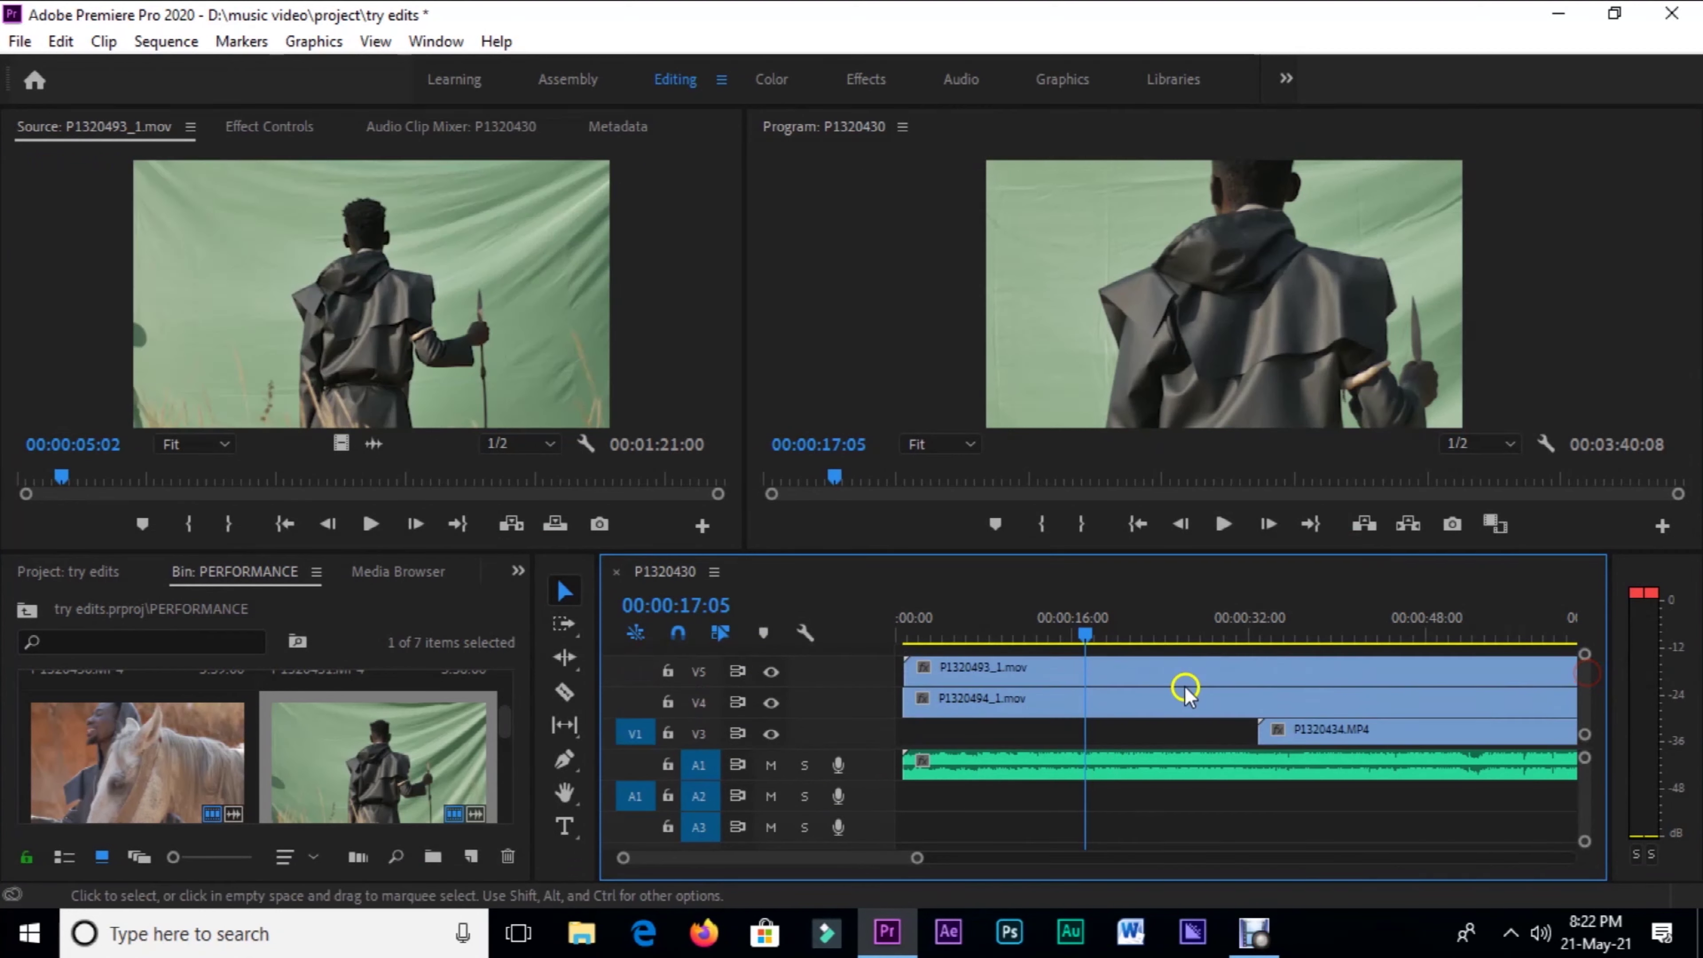
- Play the sequence from near its start to about 00:00:10:17 to check the sync of P1320493_1.mov
{"action": "left_click", "coordinate": [1009, 738]}
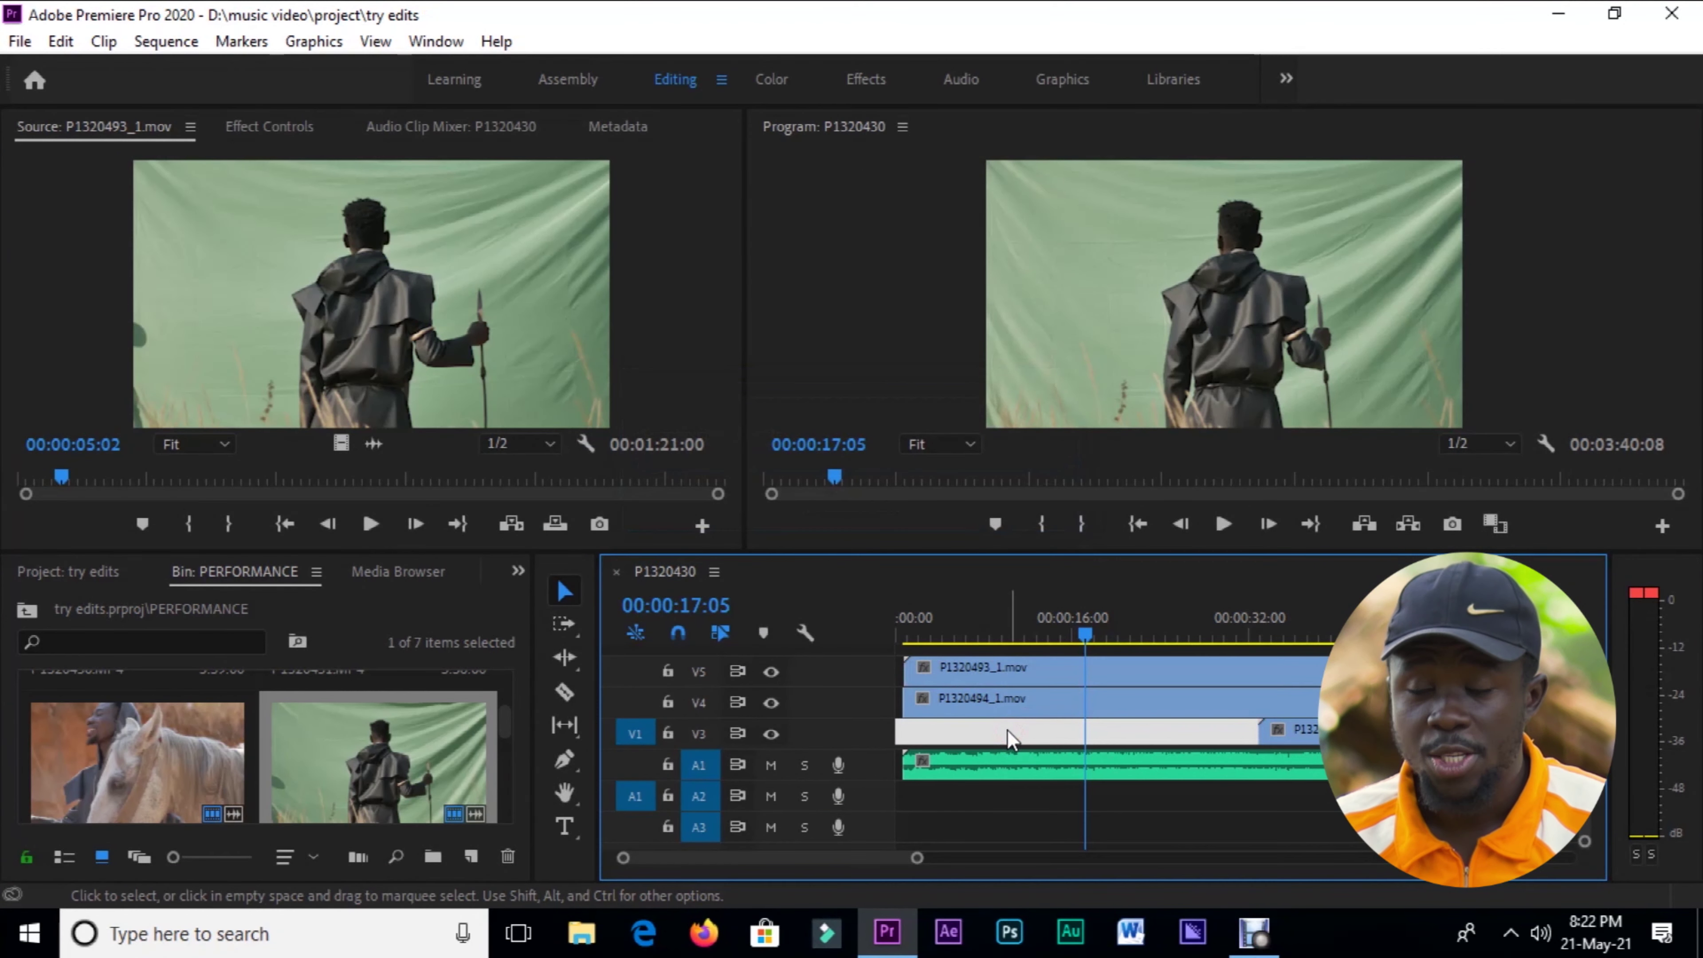
{"action": "left_click", "coordinate": [945, 633]}
{"action": "left_click_drag", "start_coordinate": [937, 644], "coordinate": [924, 642]}
{"action": "key", "text": "space"}
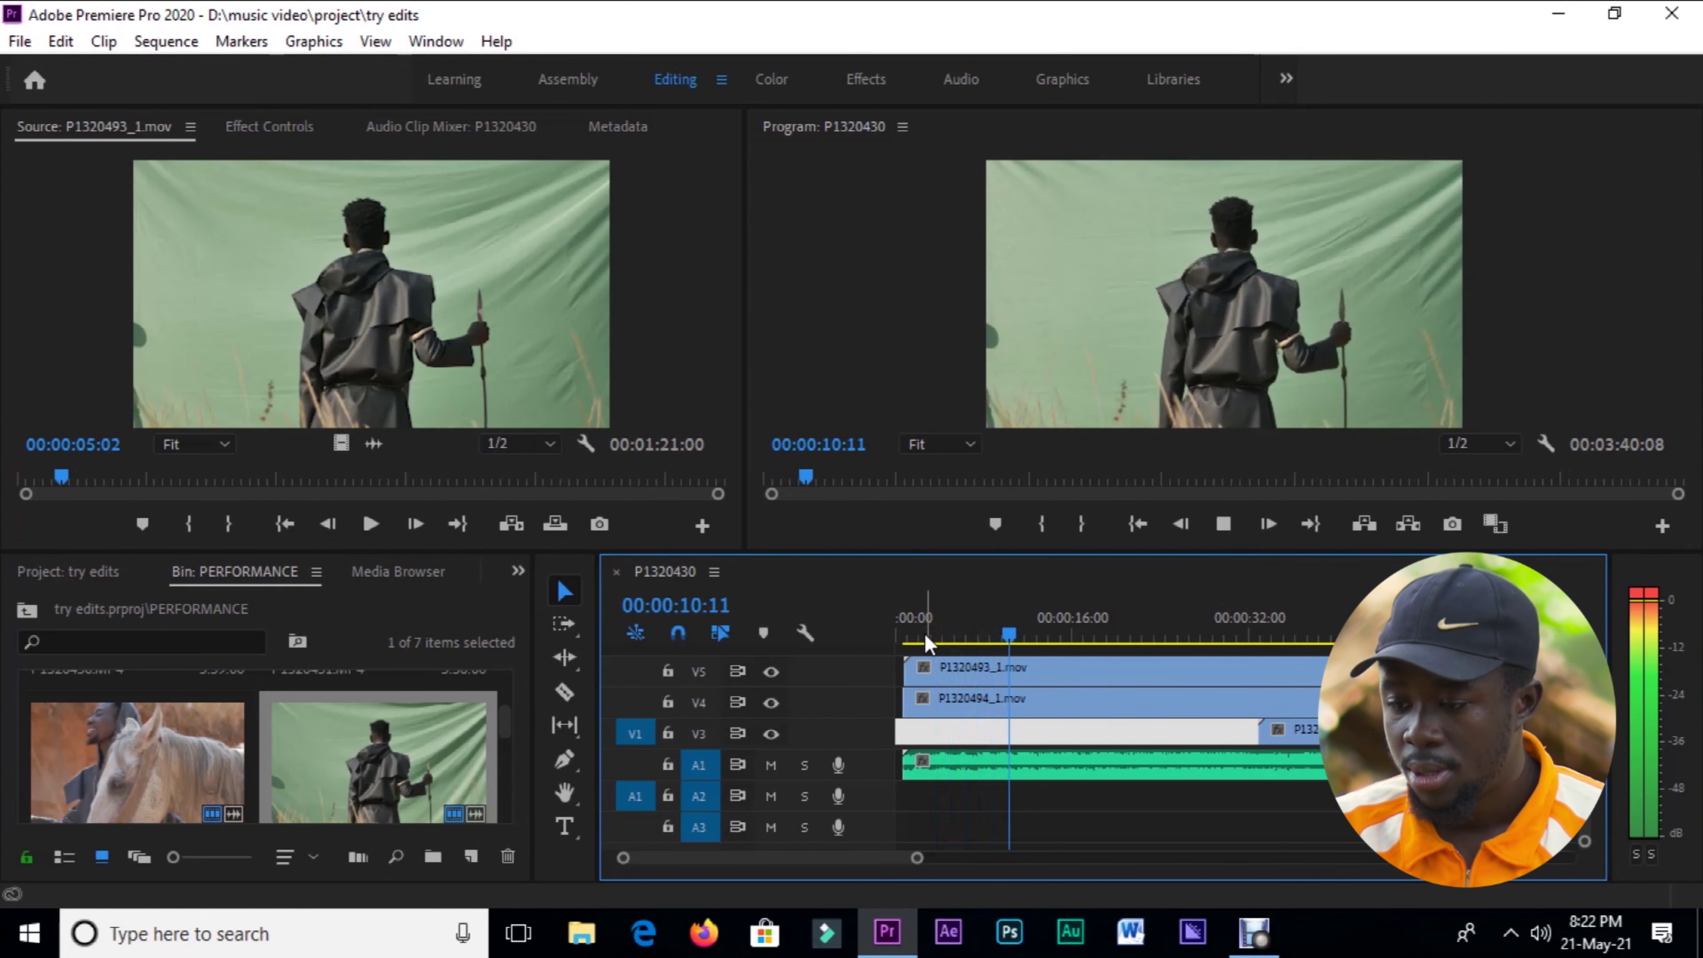
{"action": "key", "text": "space"}
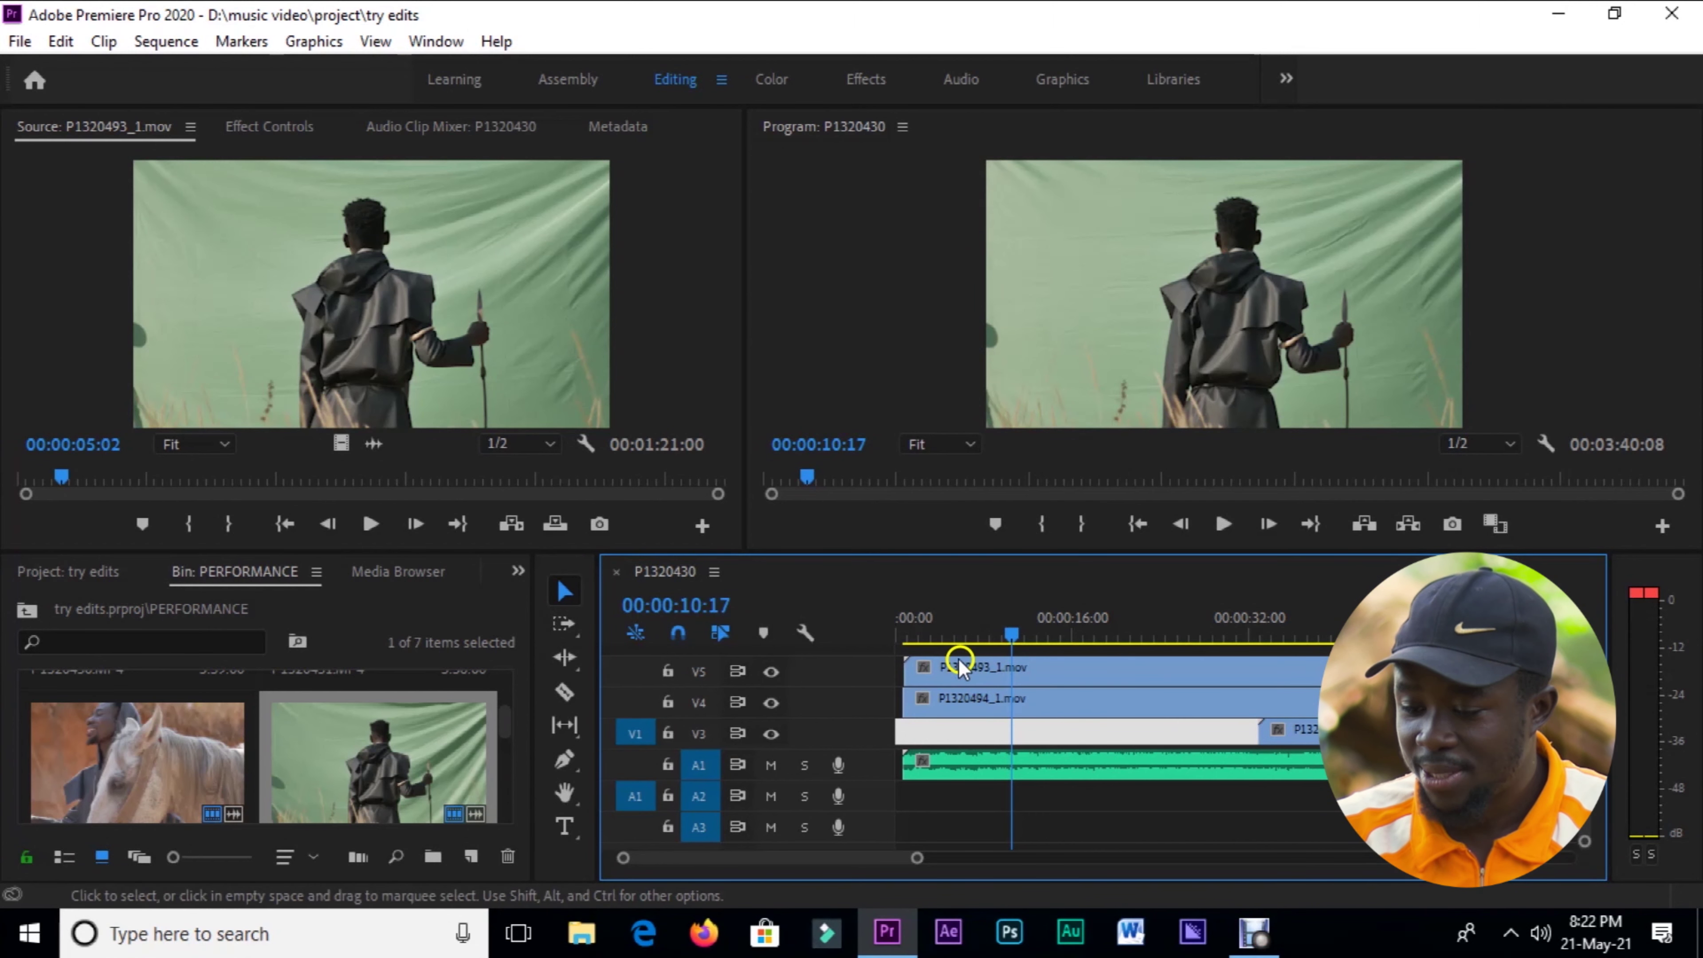
- Toggle the V5 track output off and on to compare P1320493_1.mov with the clip below it
{"action": "left_click", "coordinate": [972, 669]}
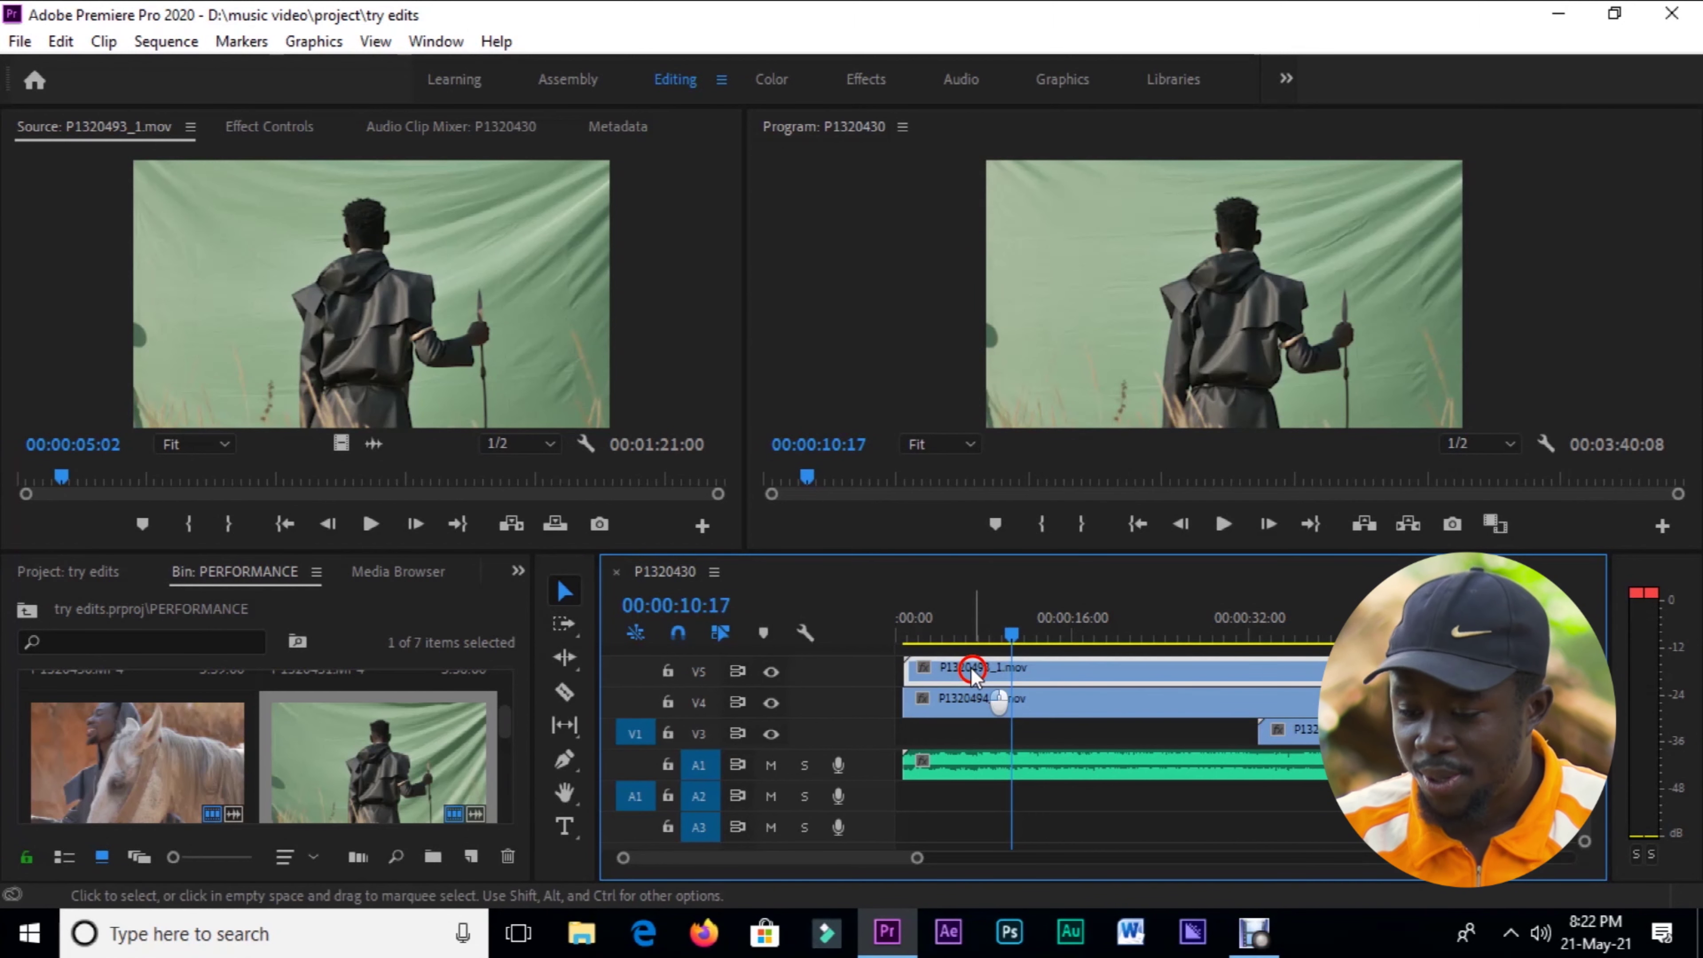
{"action": "left_click", "coordinate": [776, 672]}
{"action": "left_click", "coordinate": [776, 672]}
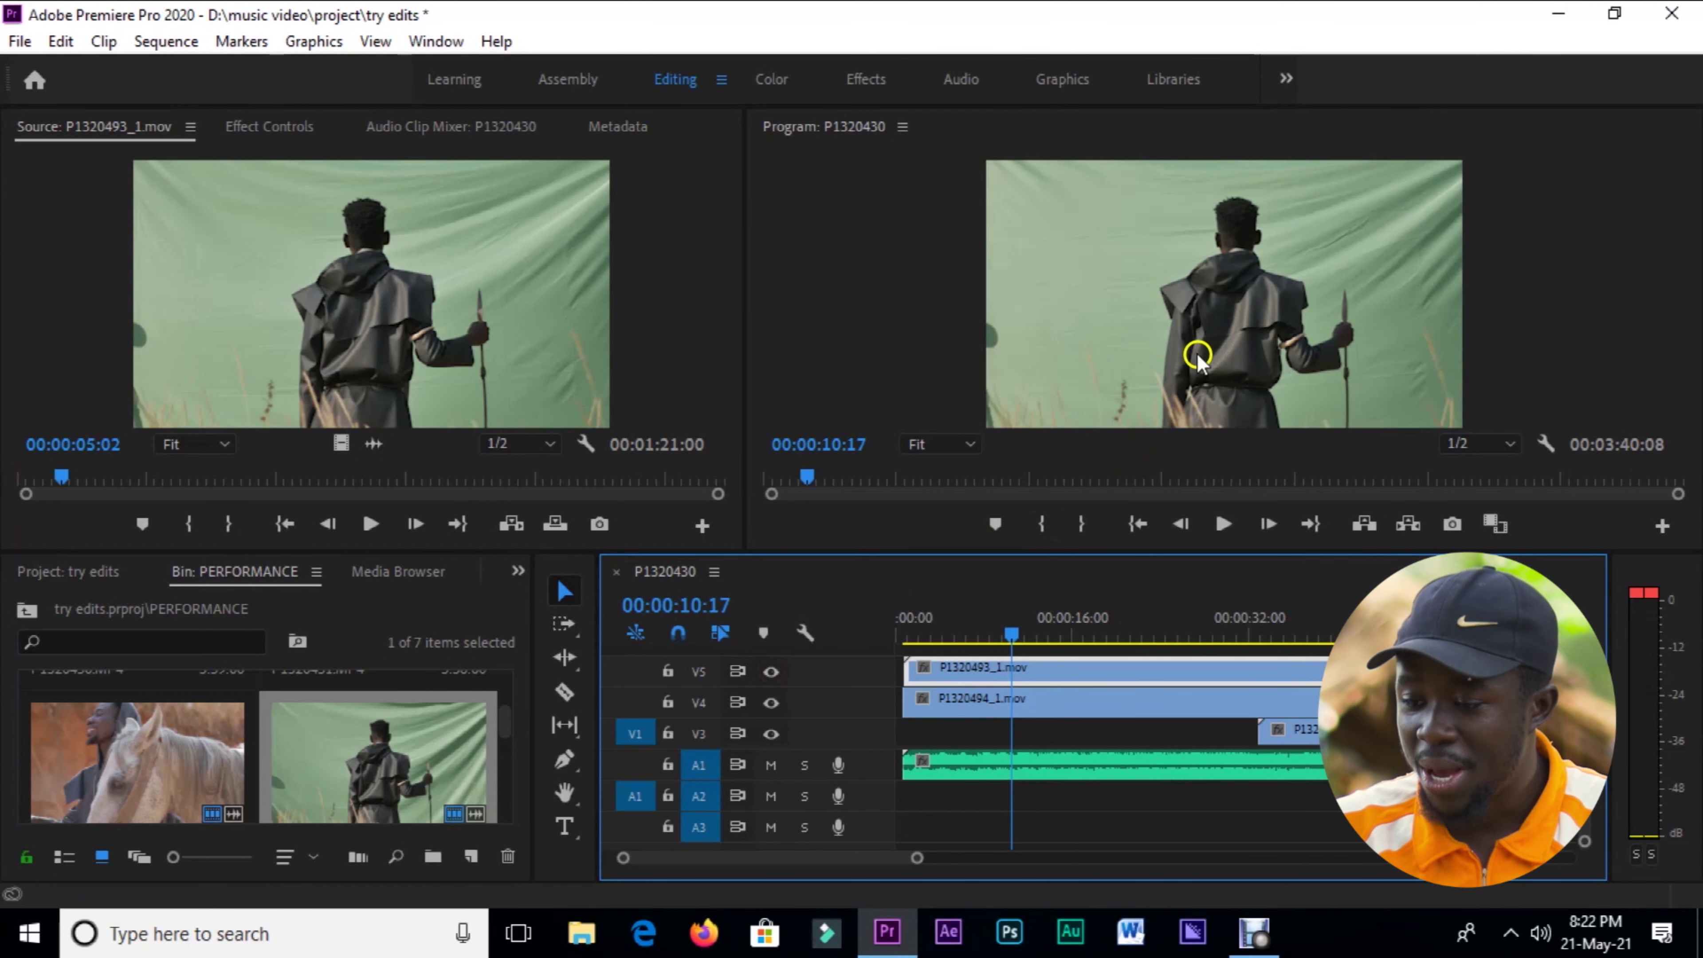
{"action": "left_click", "coordinate": [775, 673]}
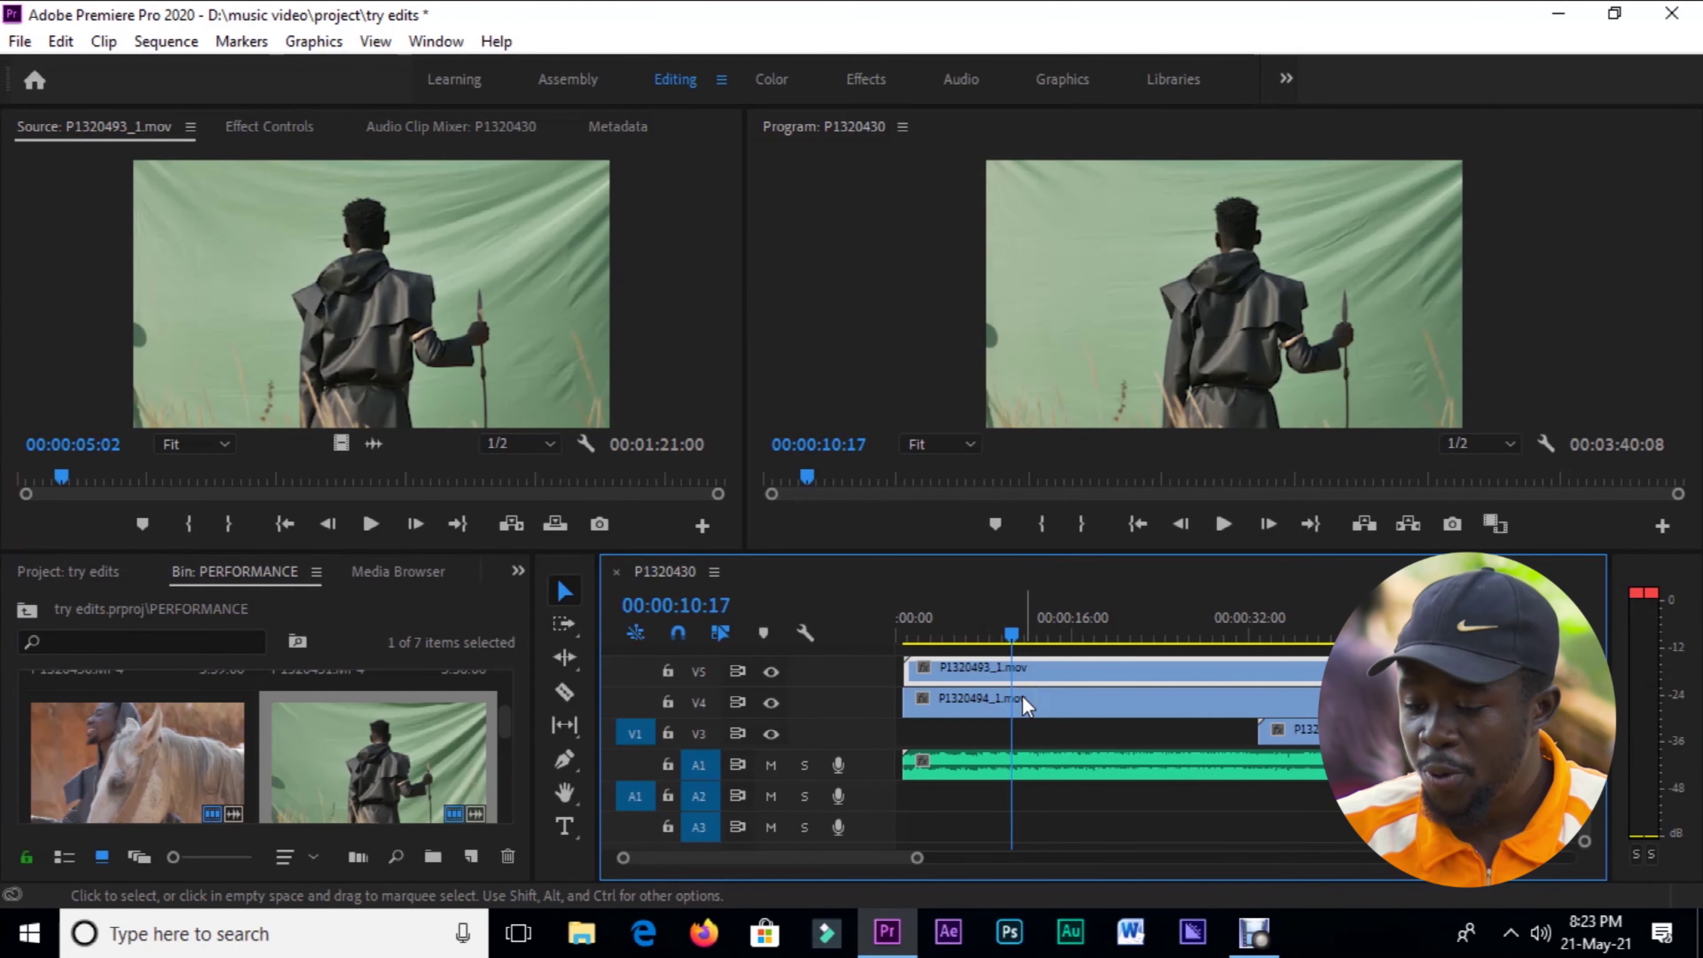
- Assign the Yellow label colour to the green-backdrop clip P1320493_1.mov on V5
{"action": "left_click", "coordinate": [998, 675]}
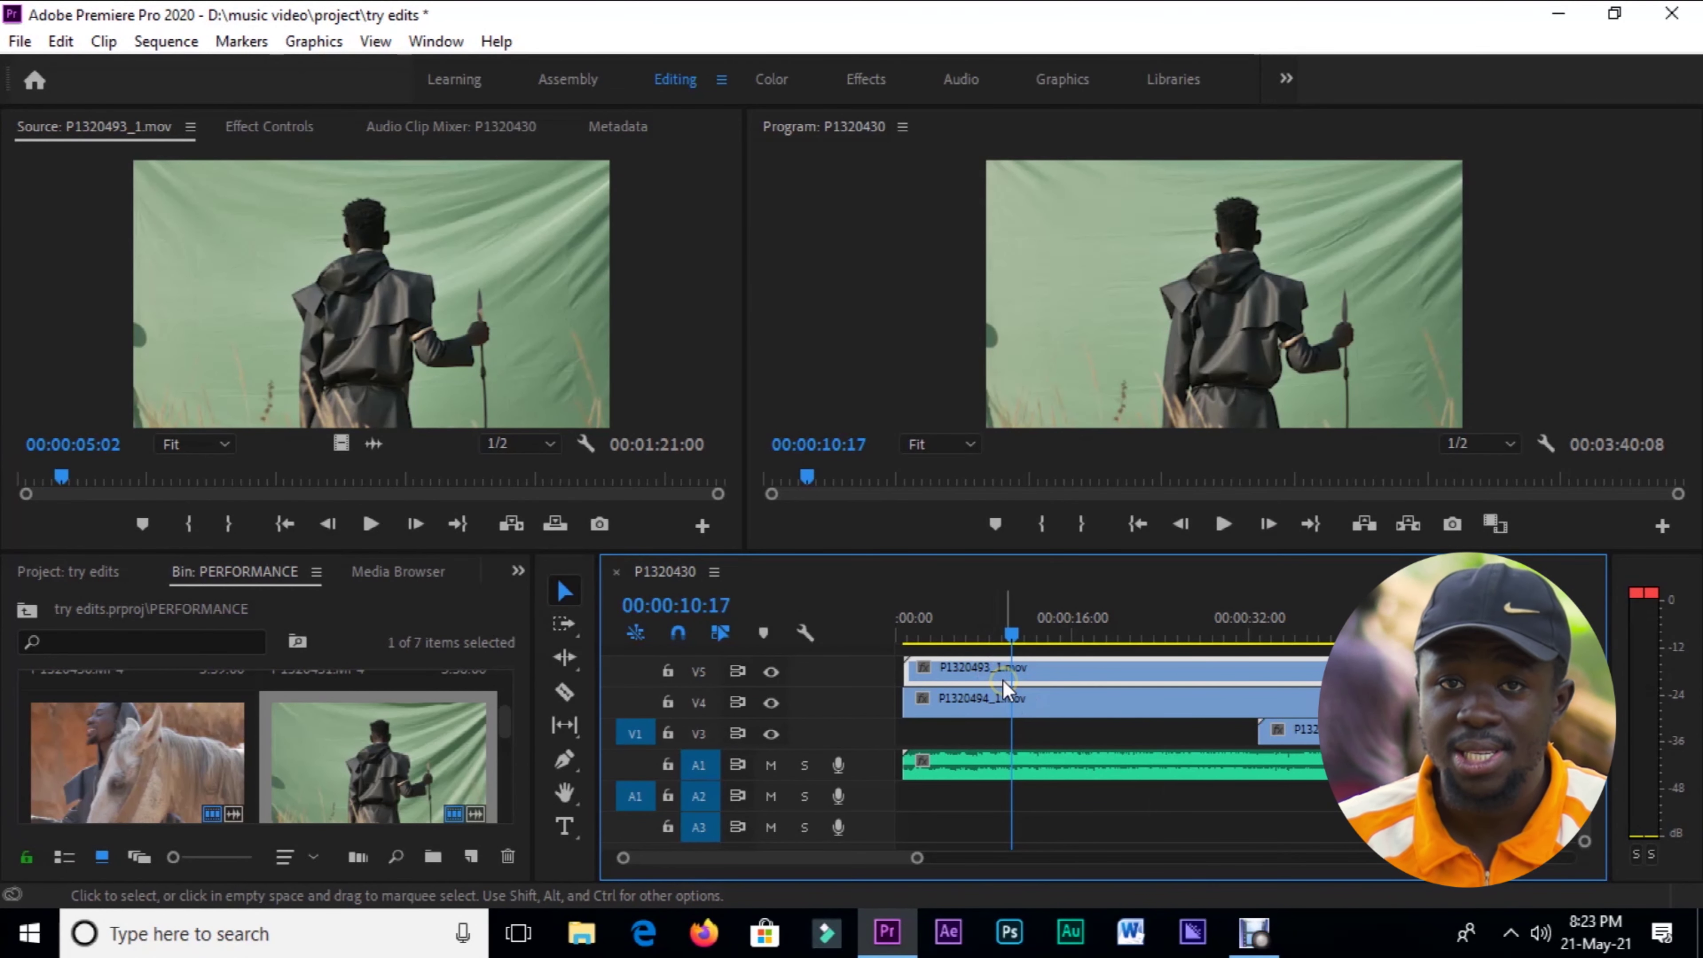
{"action": "left_click", "coordinate": [980, 675]}
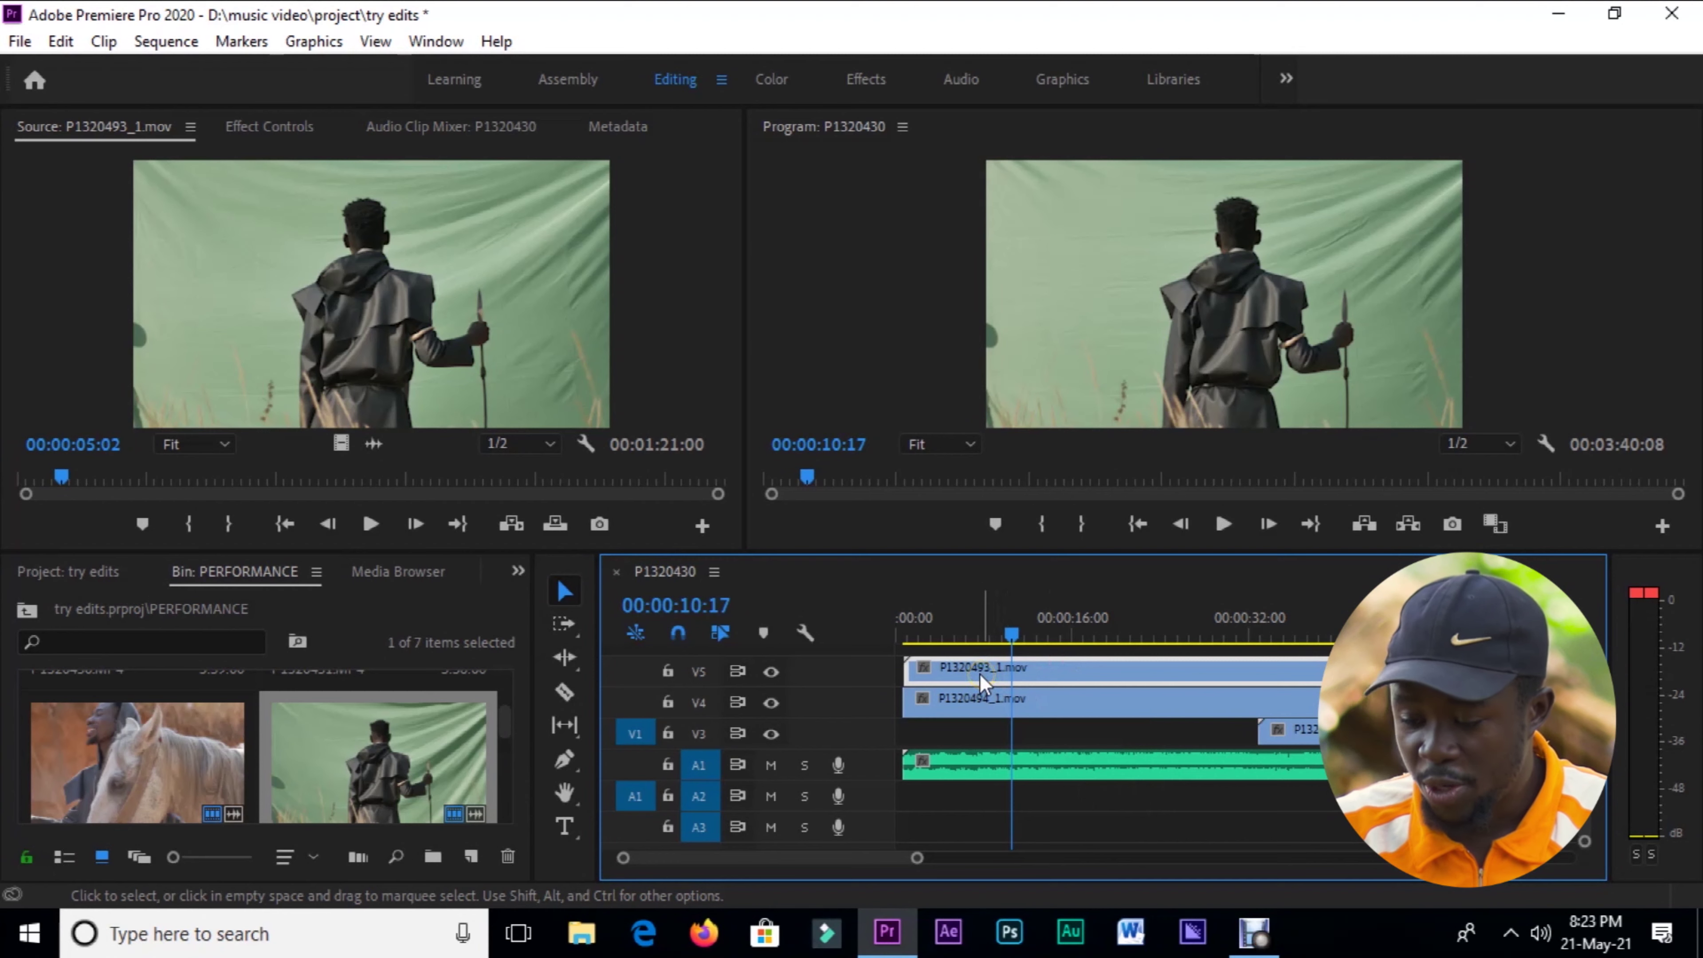
{"action": "right_click", "coordinate": [979, 673]}
{"action": "mouse_move", "coordinate": [1125, 691]}
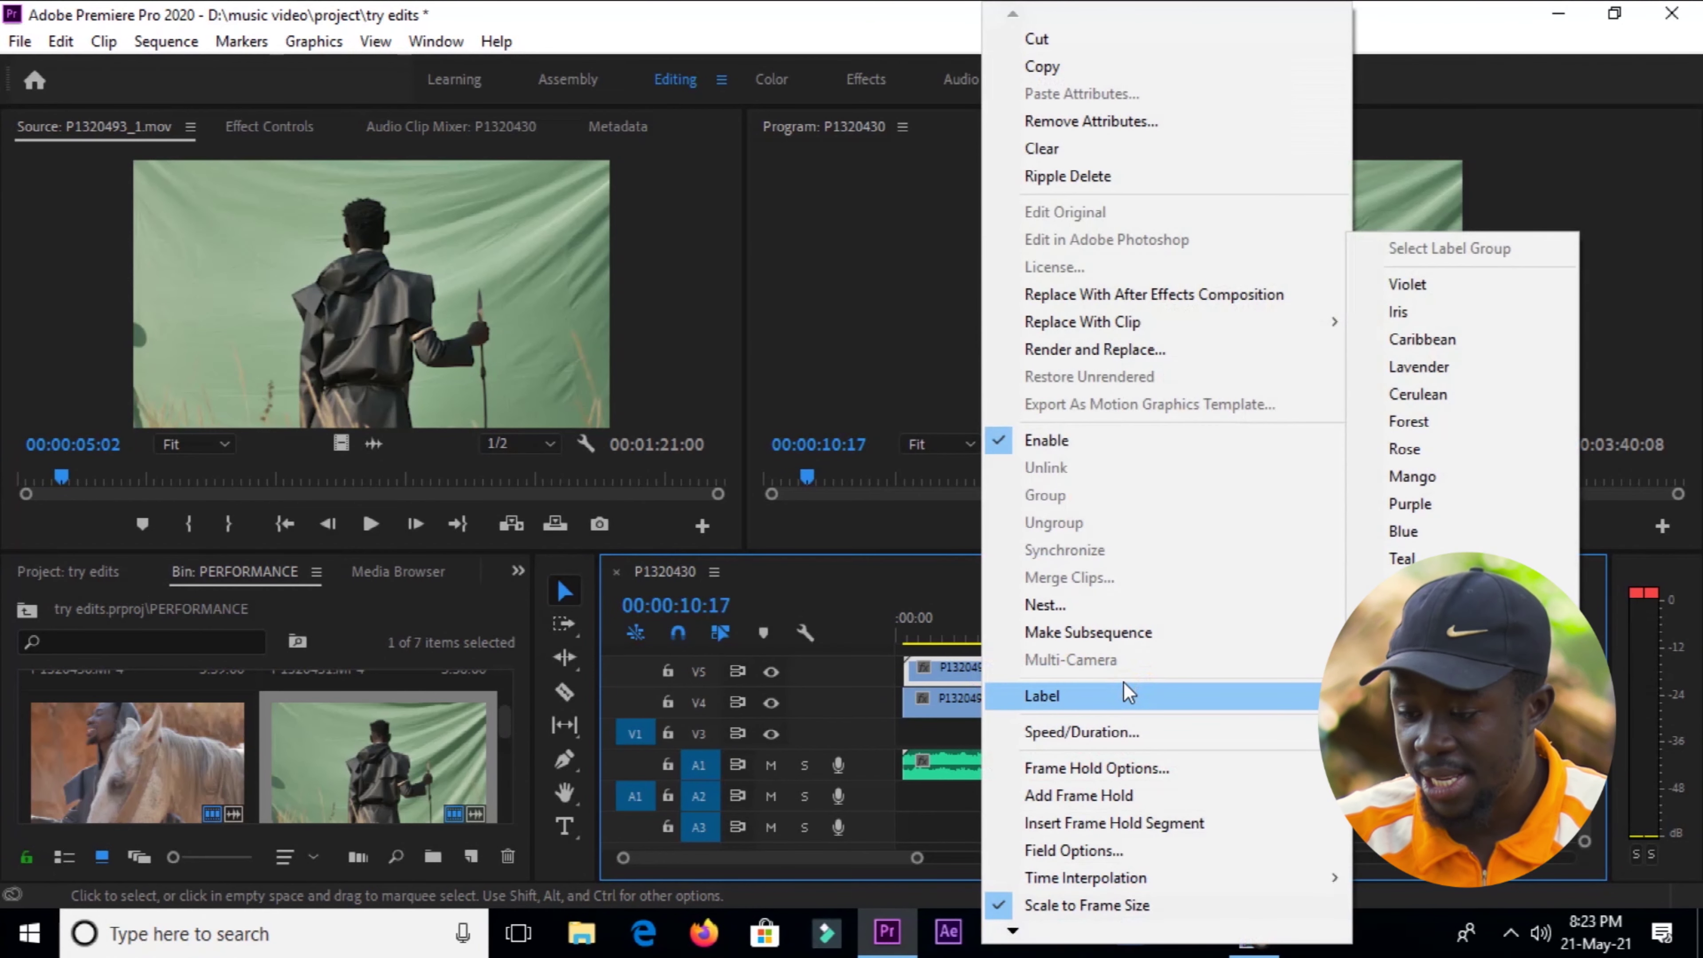
{"action": "left_click", "coordinate": [1405, 696]}
{"action": "left_click", "coordinate": [1065, 728]}
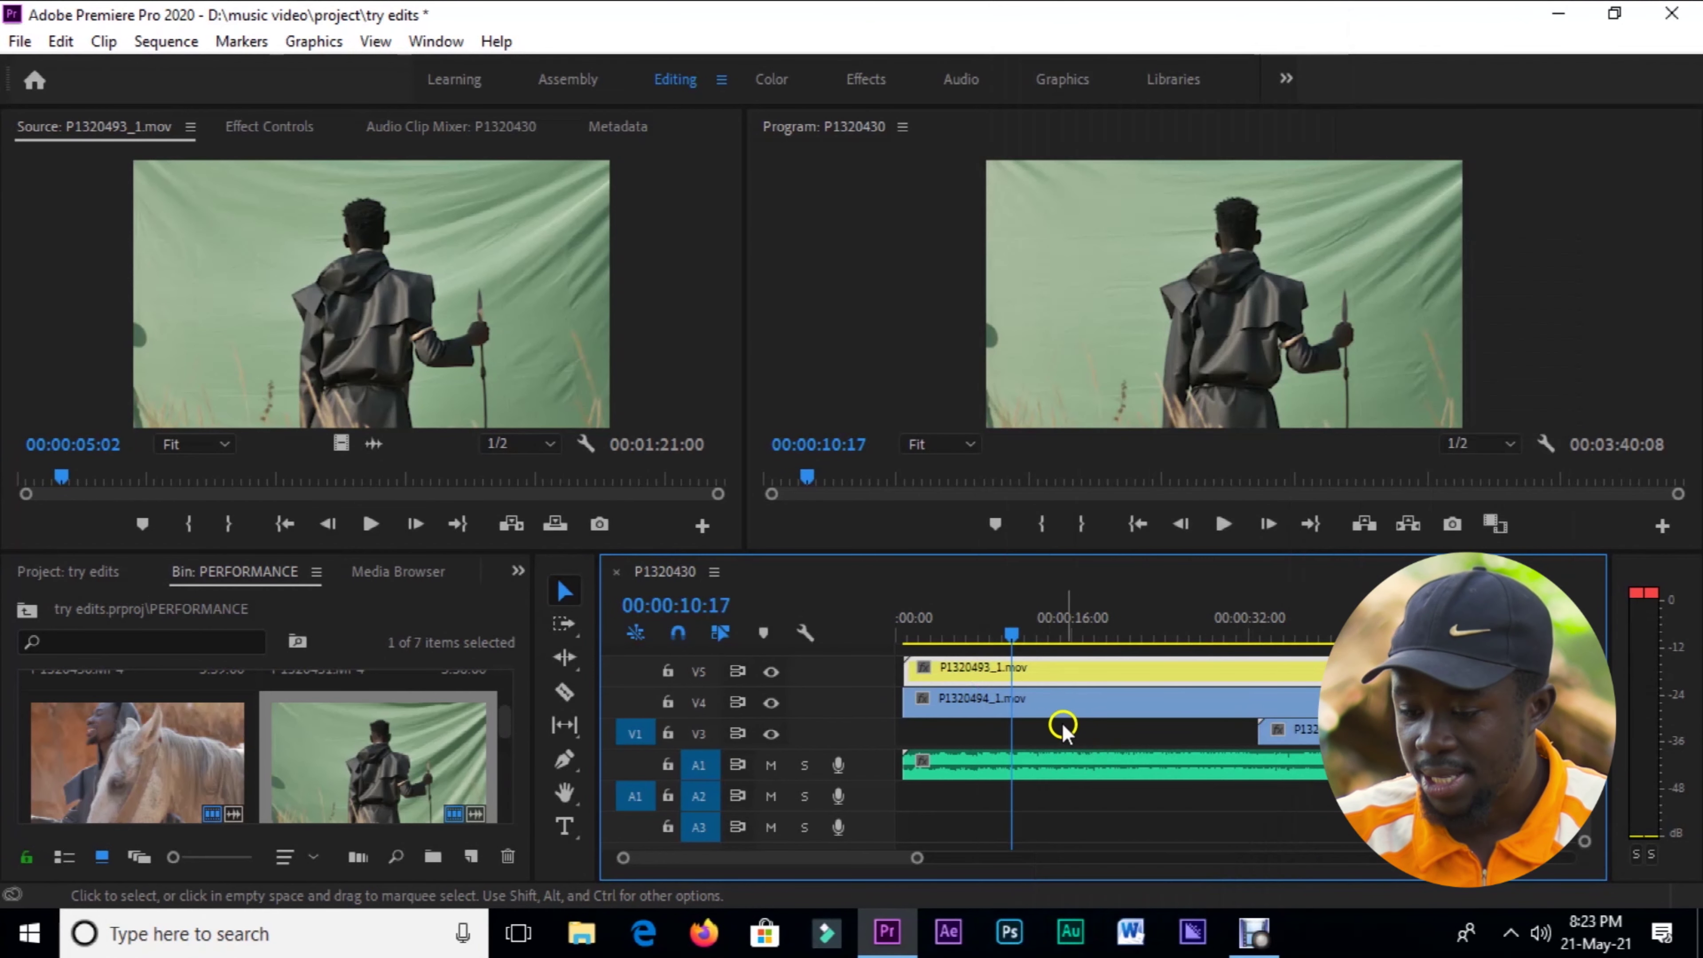
- Hide track V5 and assign the Yellow label colour to P1320494_1.mov on V4
{"action": "left_click", "coordinate": [771, 671]}
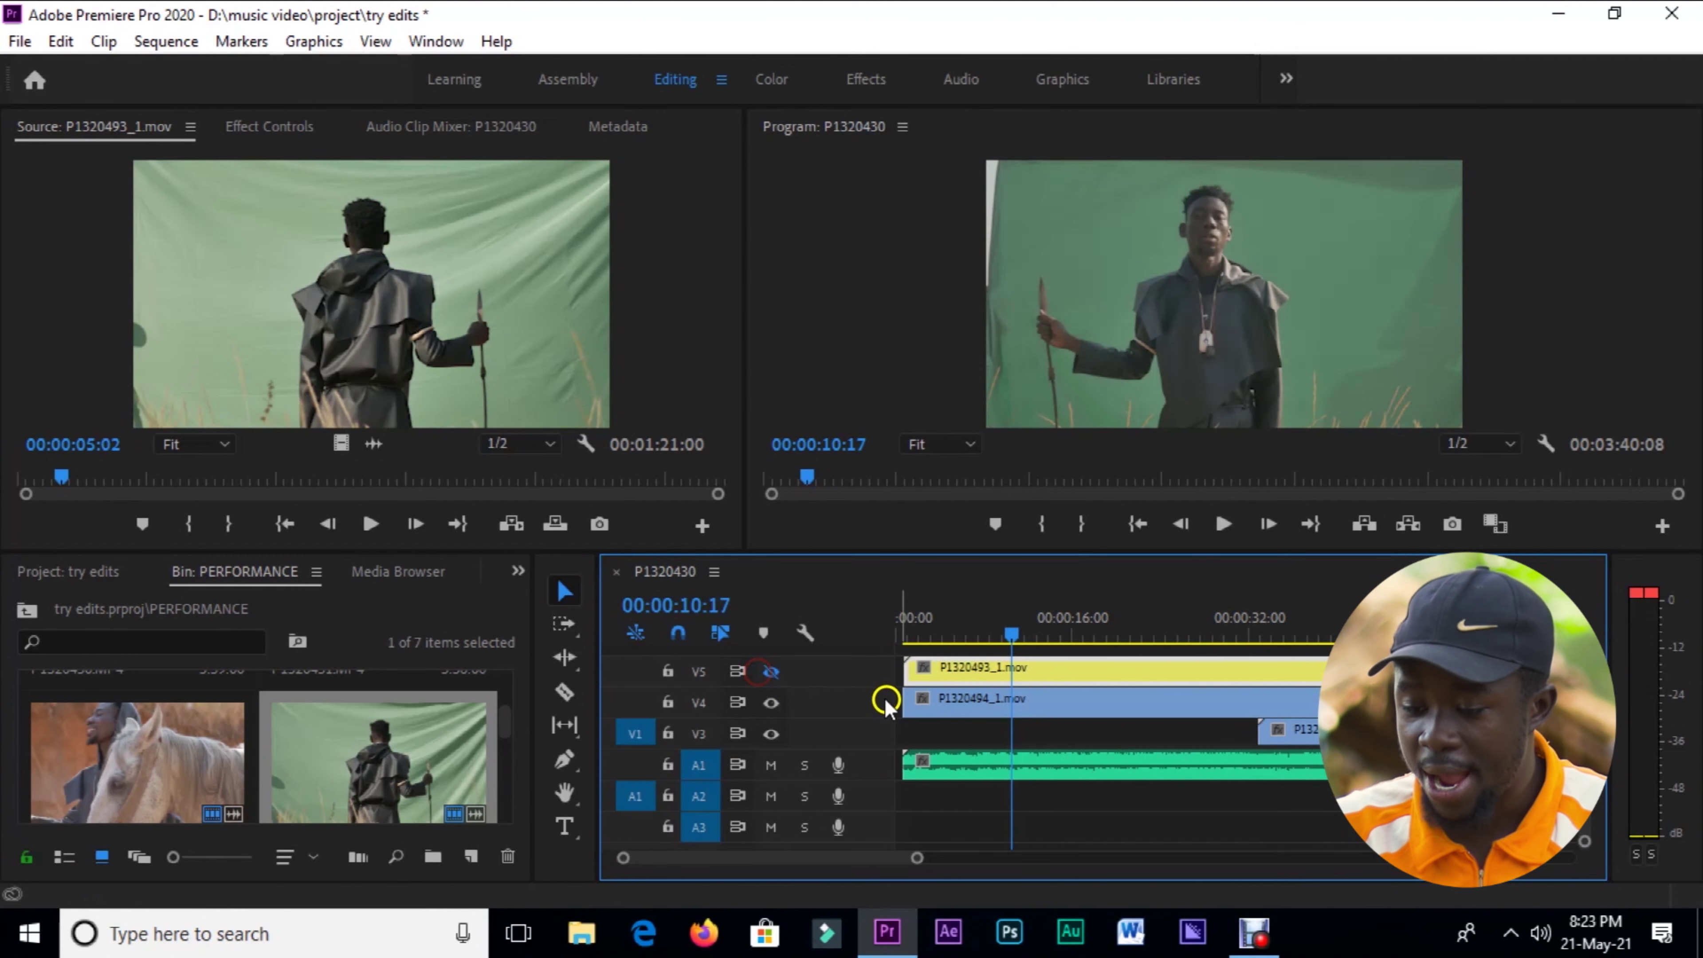
{"action": "right_click", "coordinate": [1049, 591]}
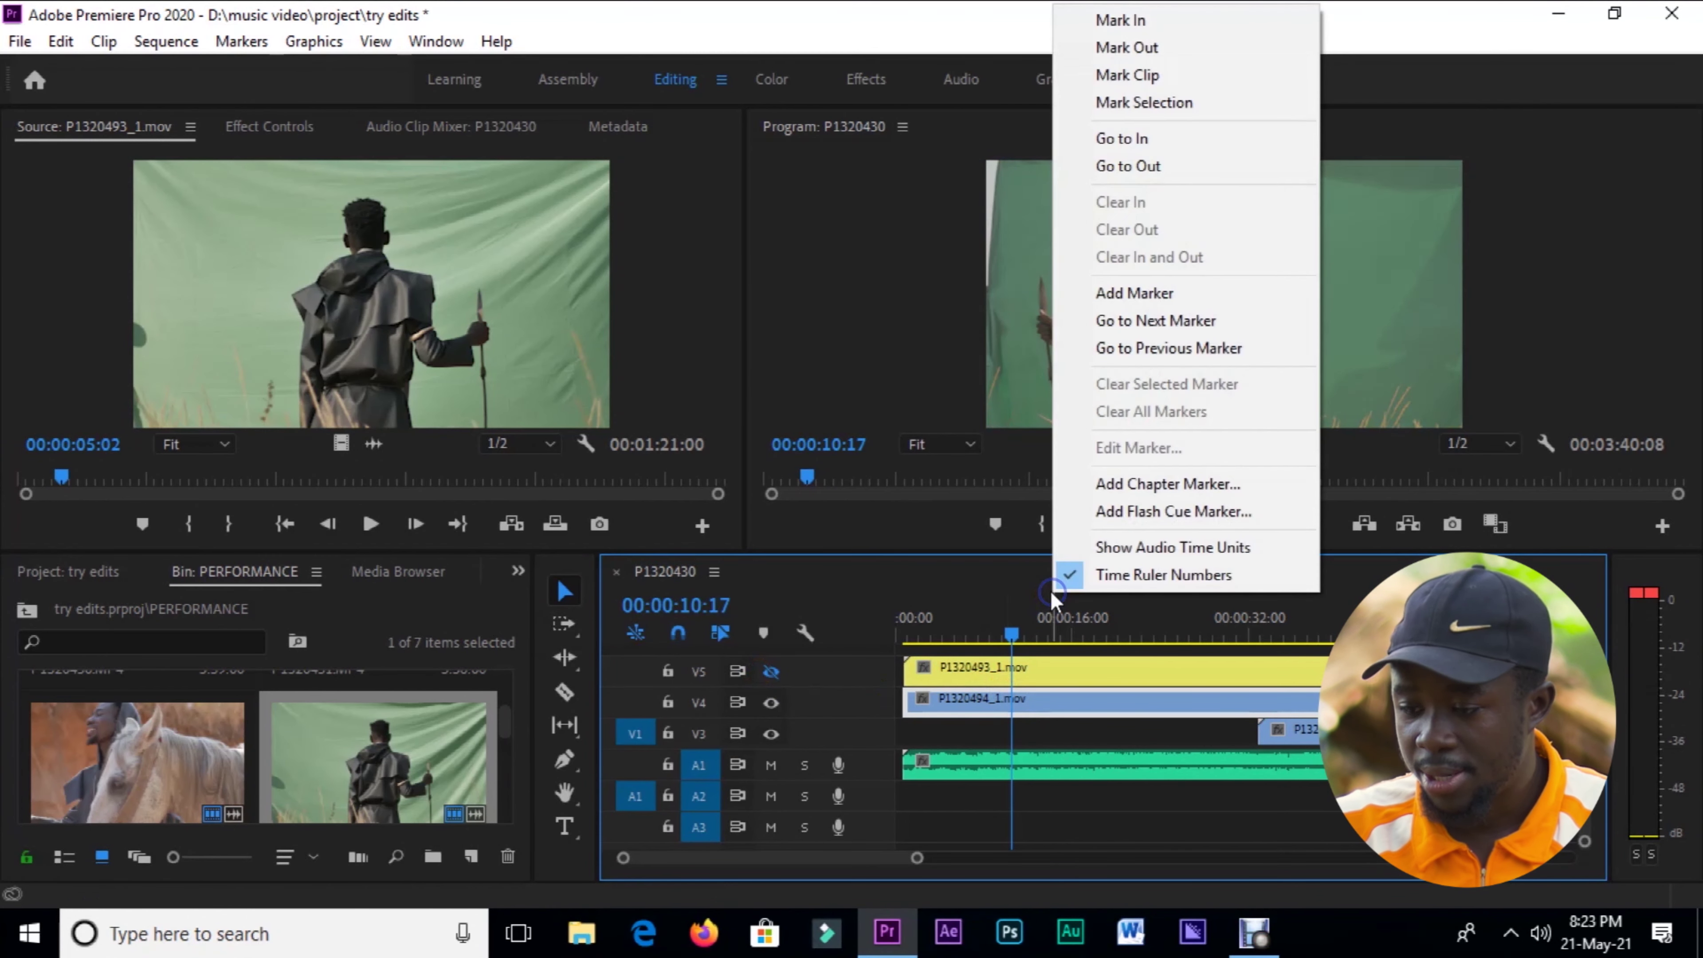
{"action": "right_click", "coordinate": [1017, 699]}
{"action": "mouse_move", "coordinate": [1063, 698]}
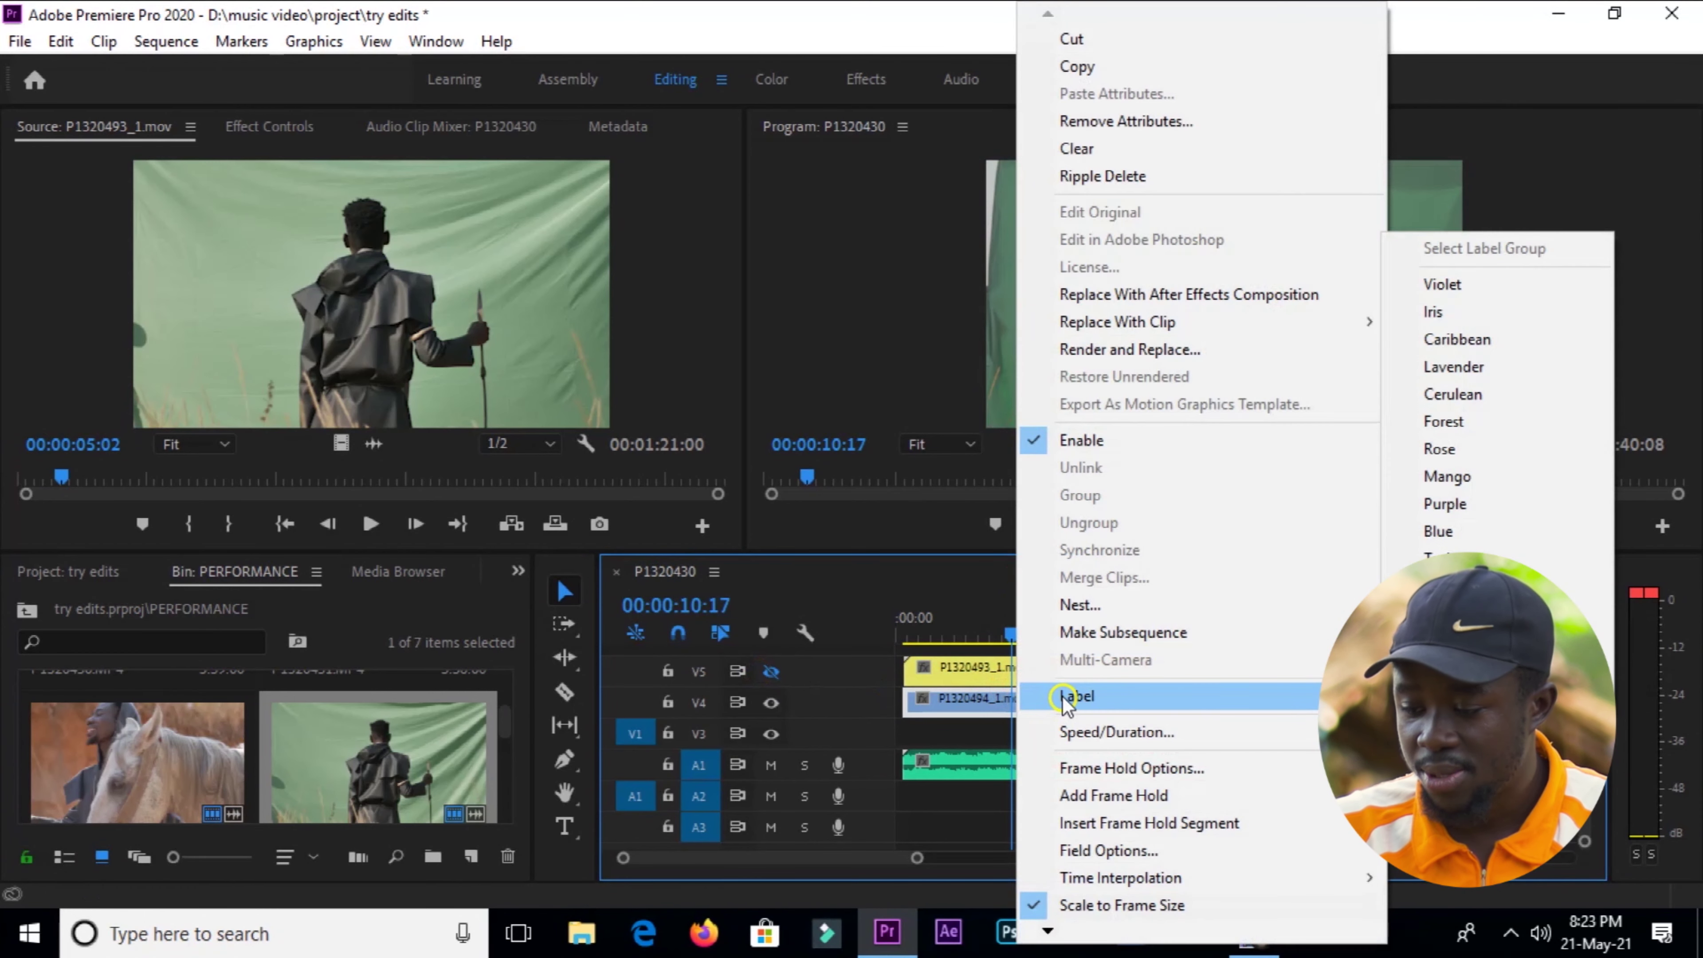
{"action": "left_click", "coordinate": [1446, 476]}
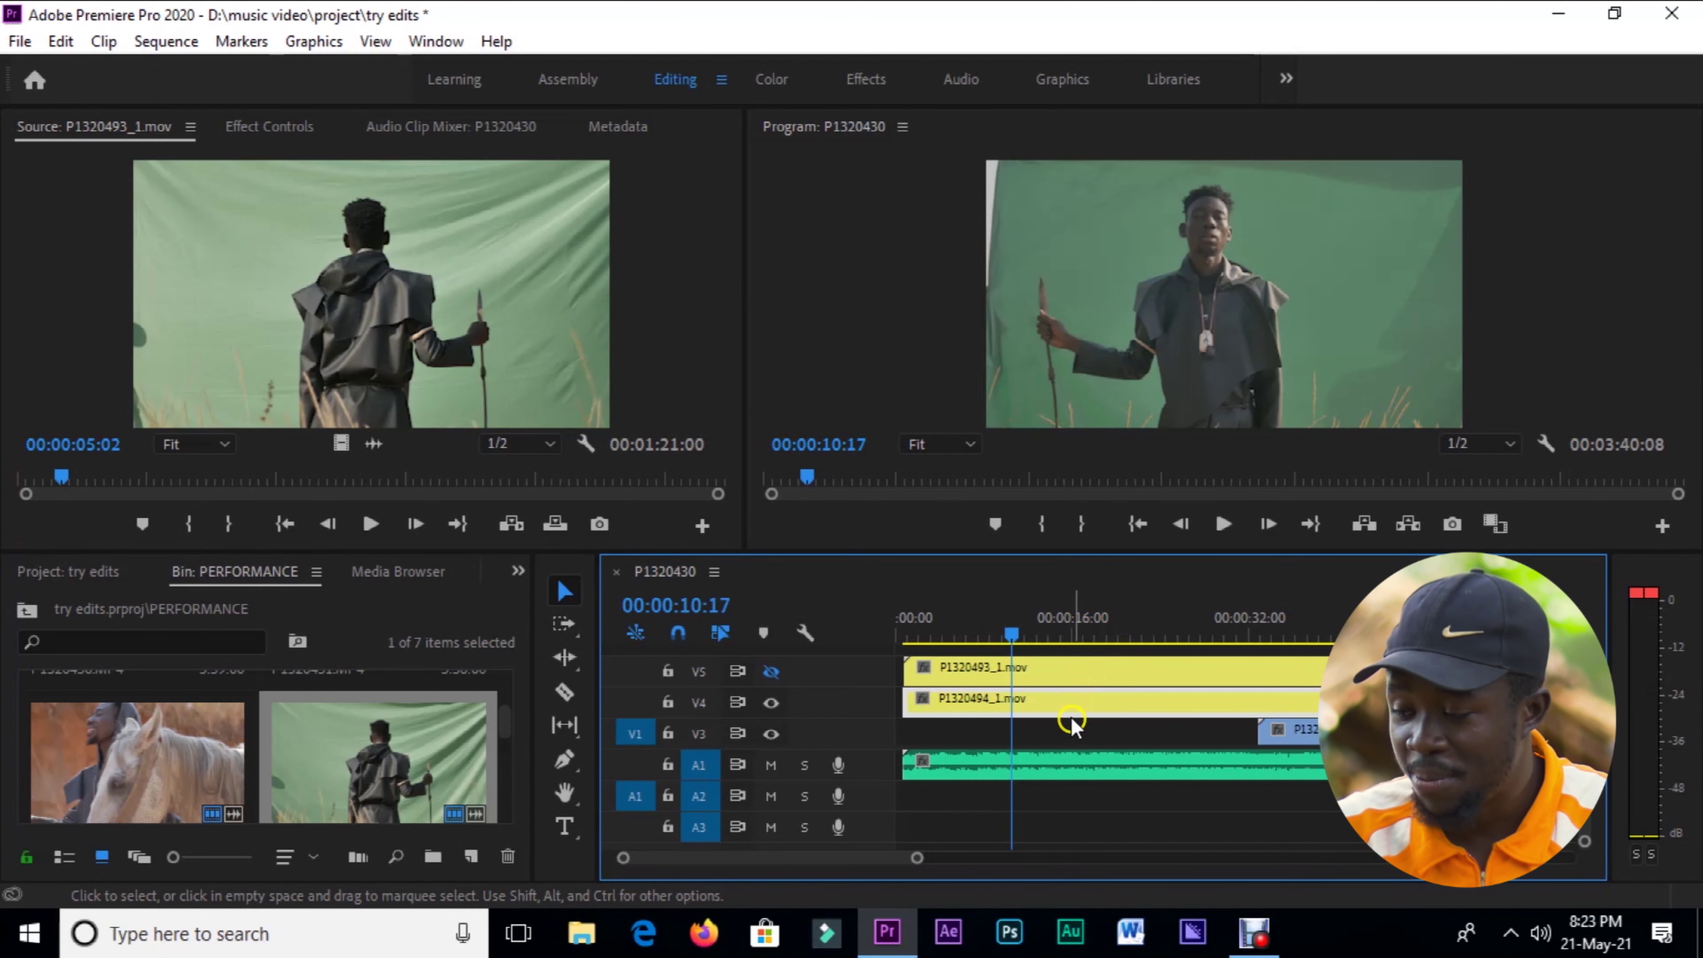
{"action": "left_click", "coordinate": [1252, 495]}
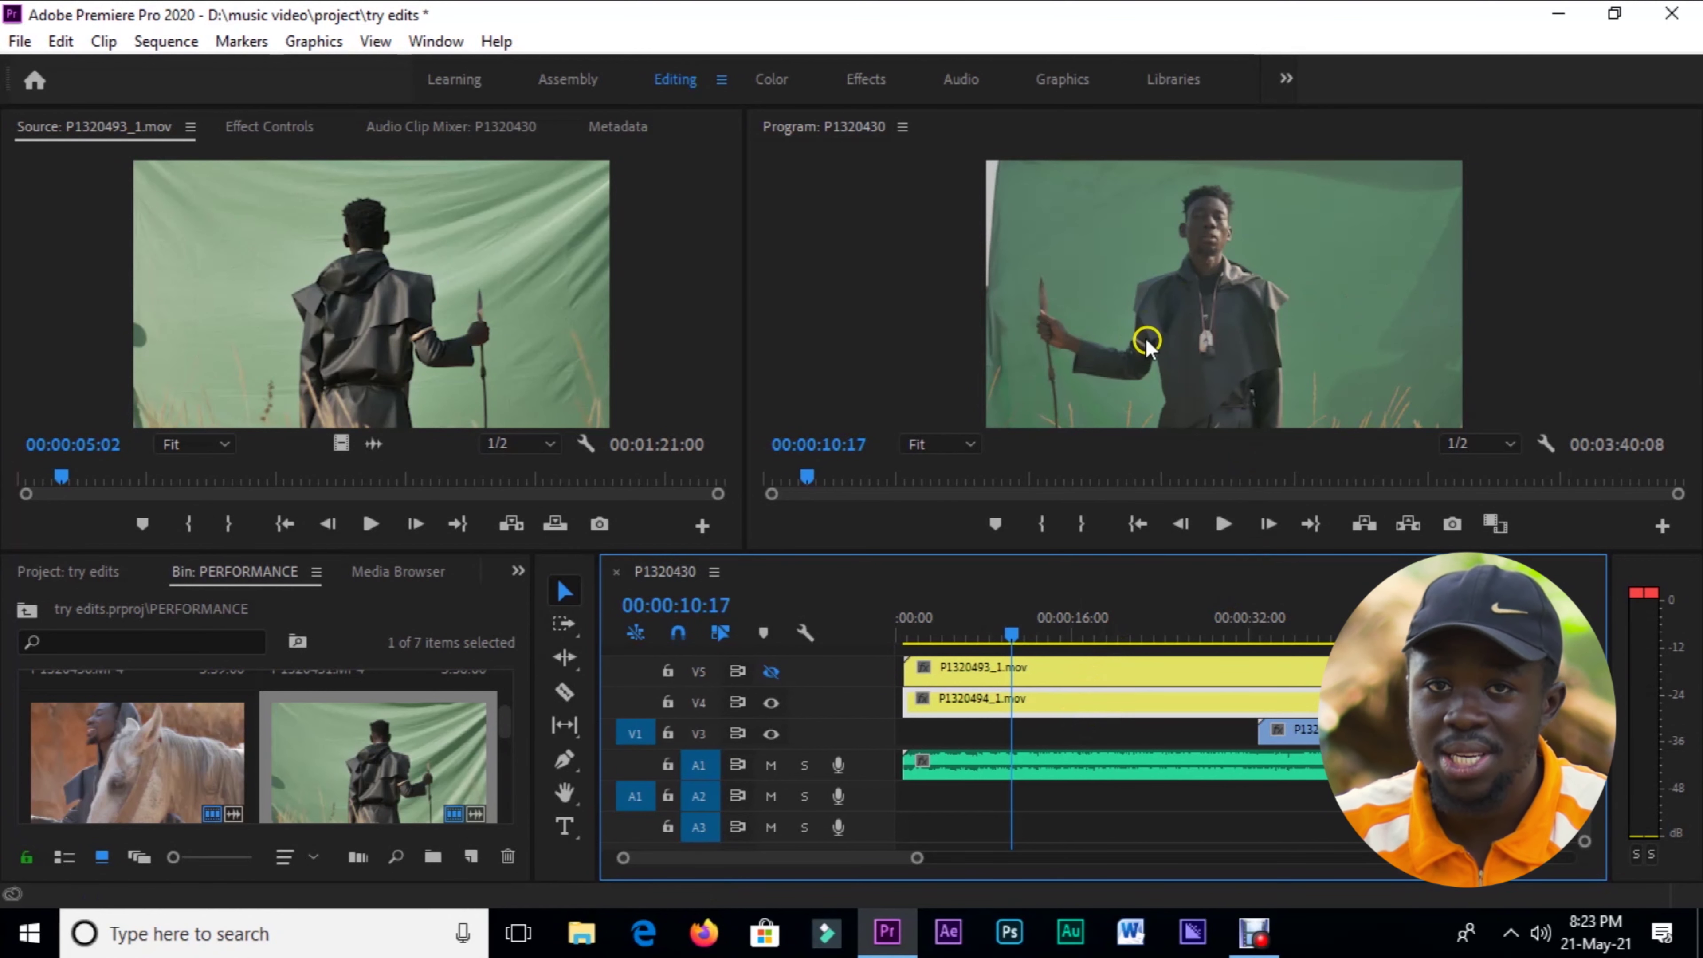
{"action": "left_click", "coordinate": [950, 594]}
{"action": "left_click", "coordinate": [1216, 512]}
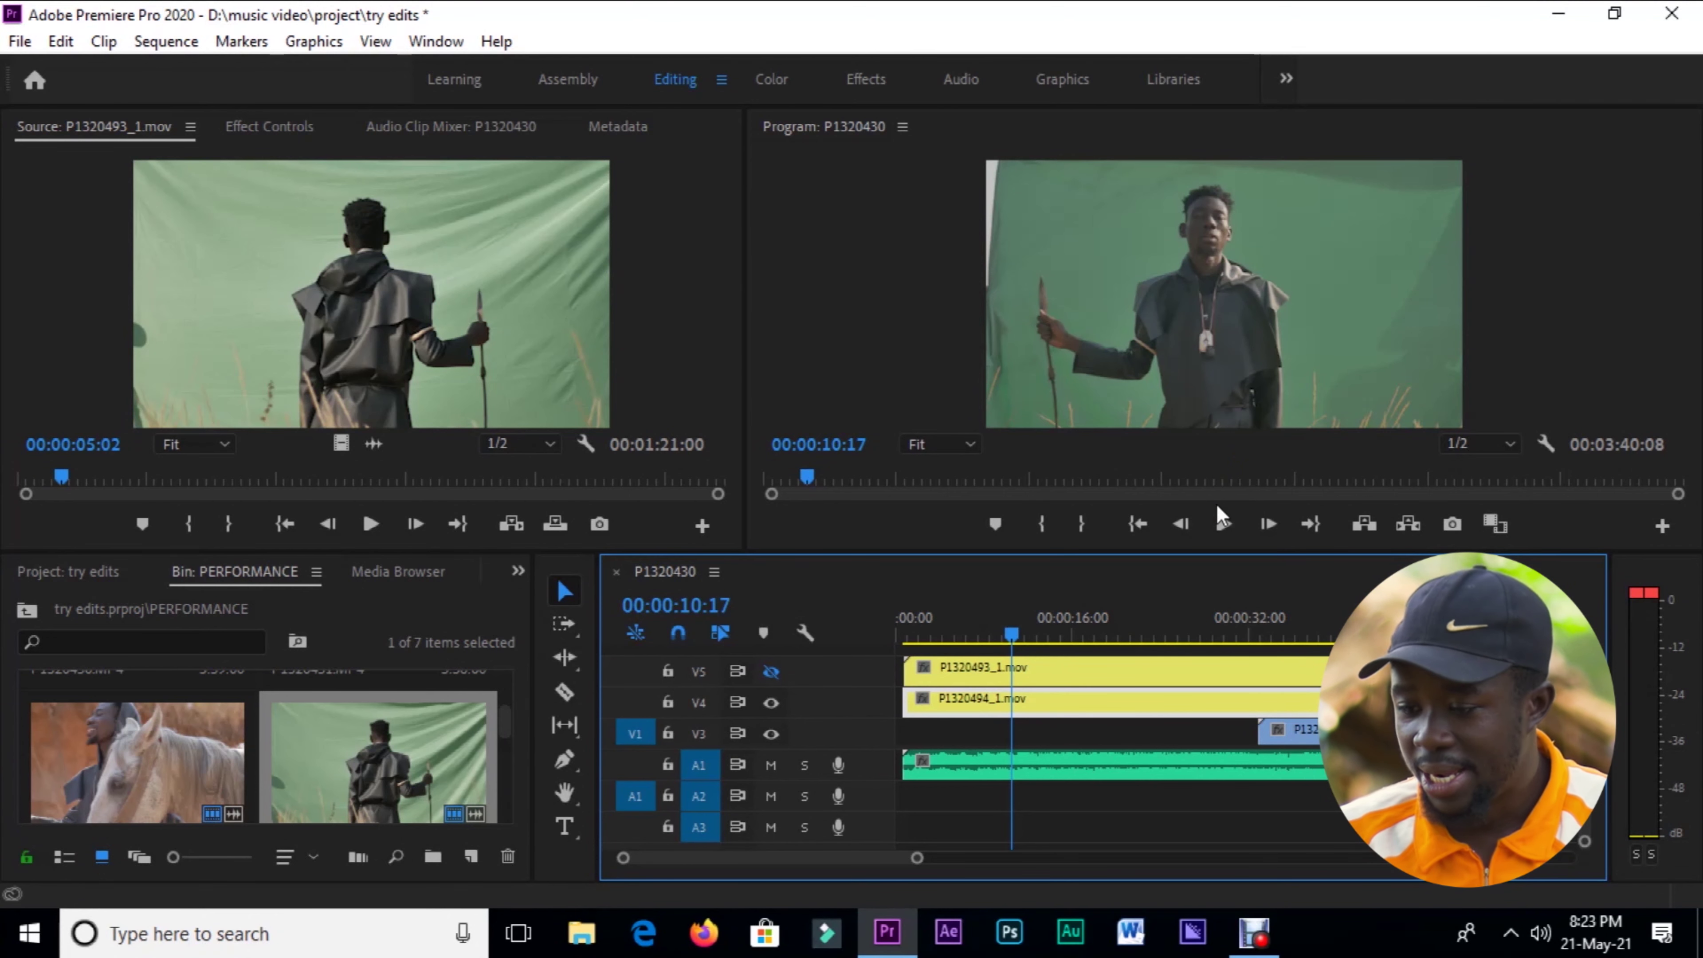
- With the playhead at 00:00:39:15, hide track V4 and assign the Green label colour to P1320434.MP4 on V3
{"action": "left_click", "coordinate": [1331, 618]}
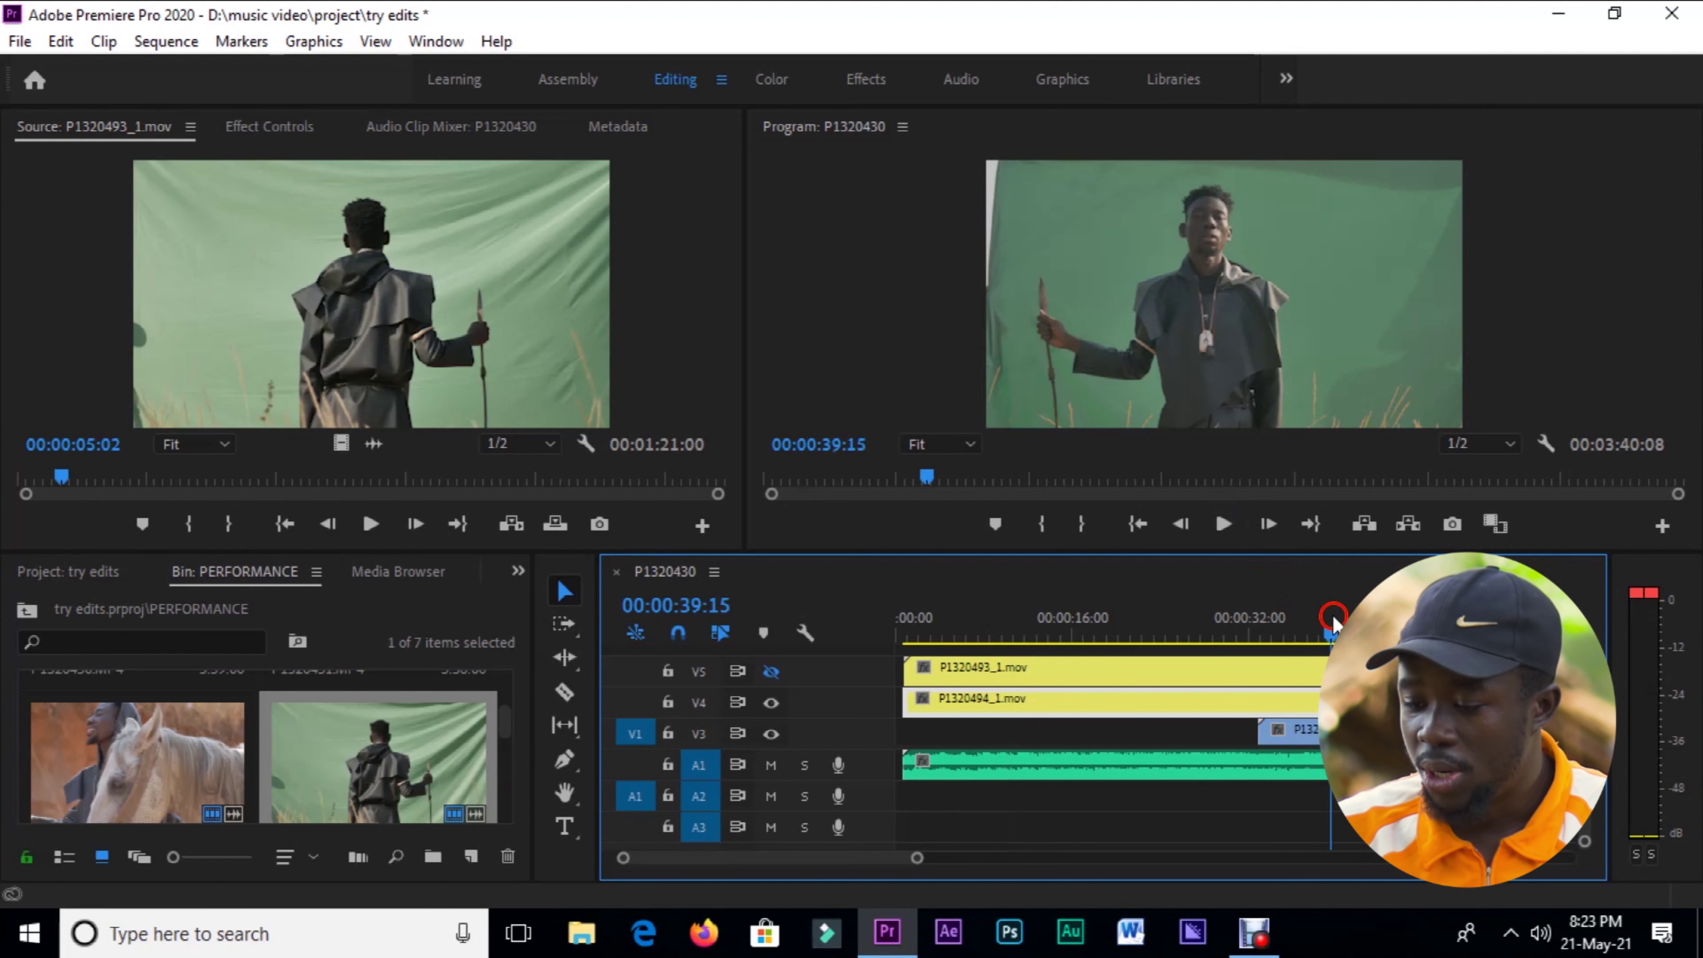
{"action": "scroll", "coordinate": [1113, 694], "scroll_direction": "down", "scroll_amount": 1}
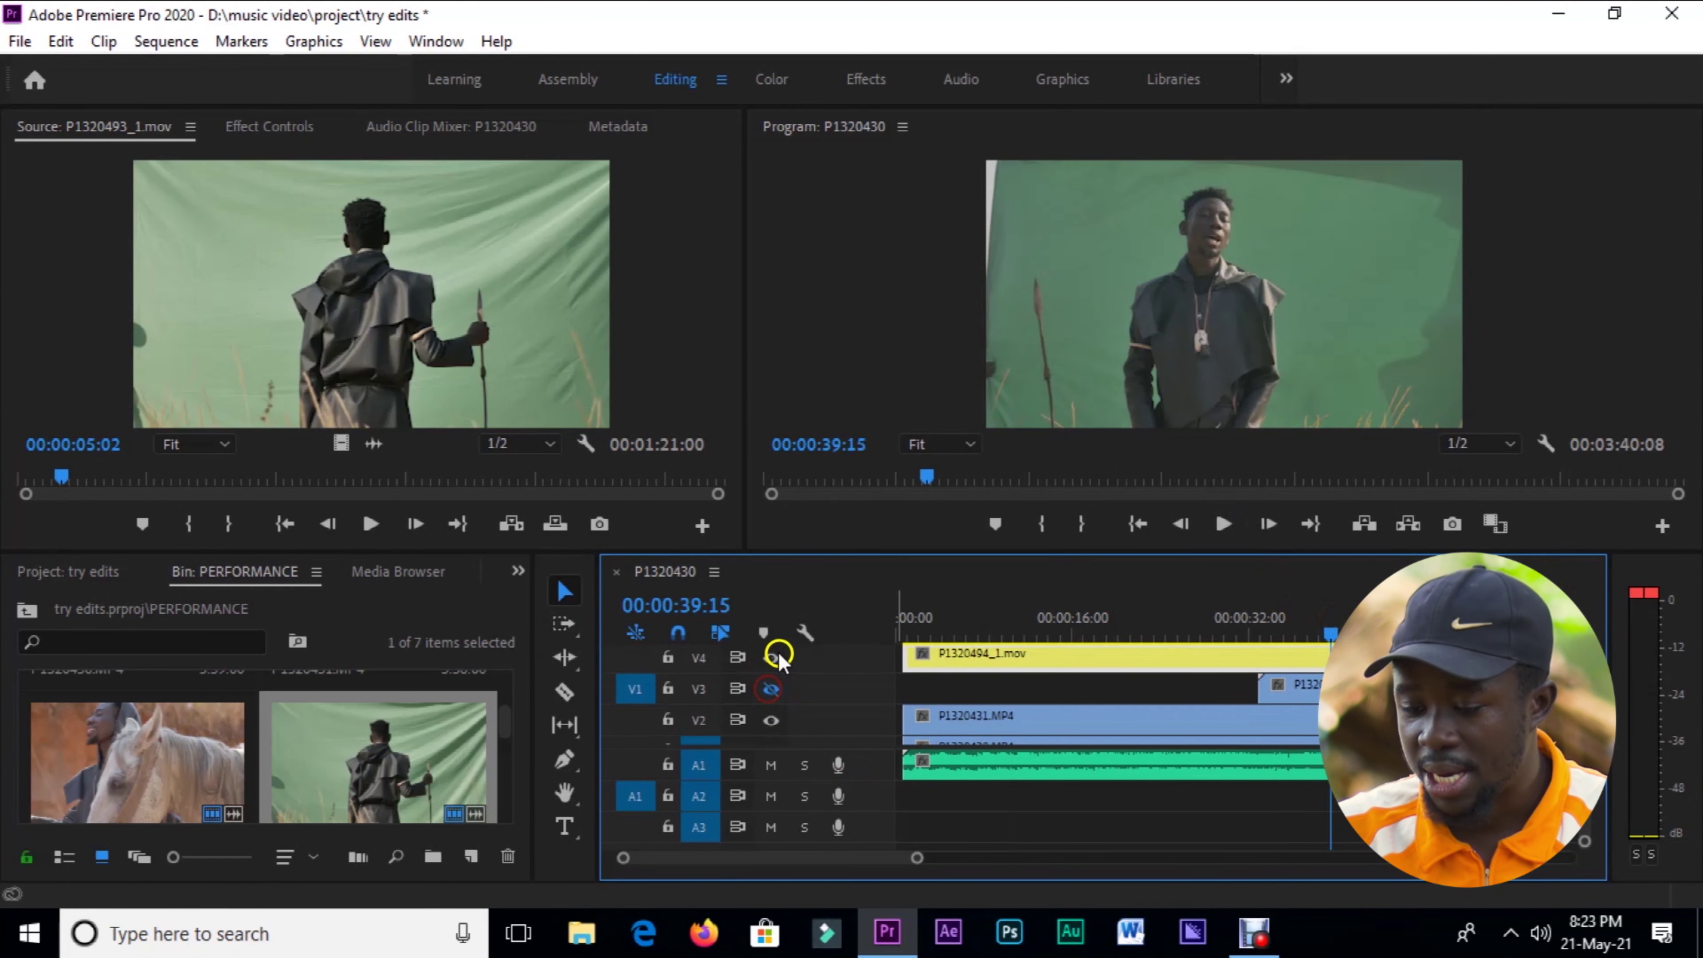
{"action": "left_click", "coordinate": [769, 687]}
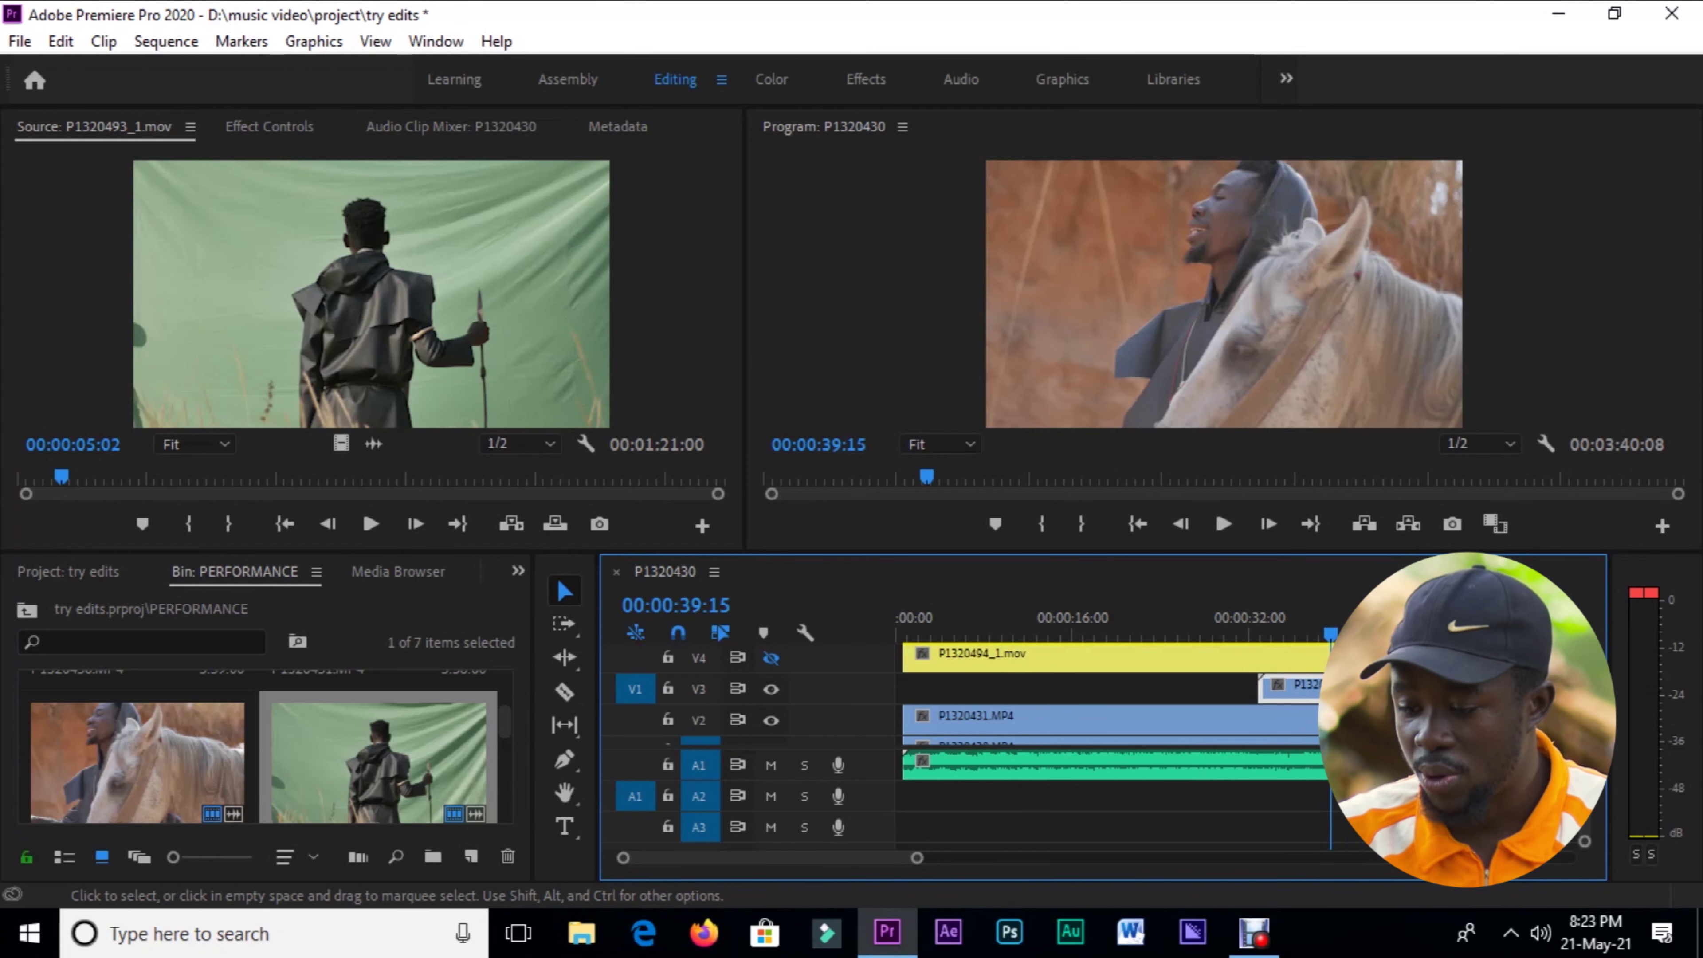
{"action": "right_click", "coordinate": [1334, 691]}
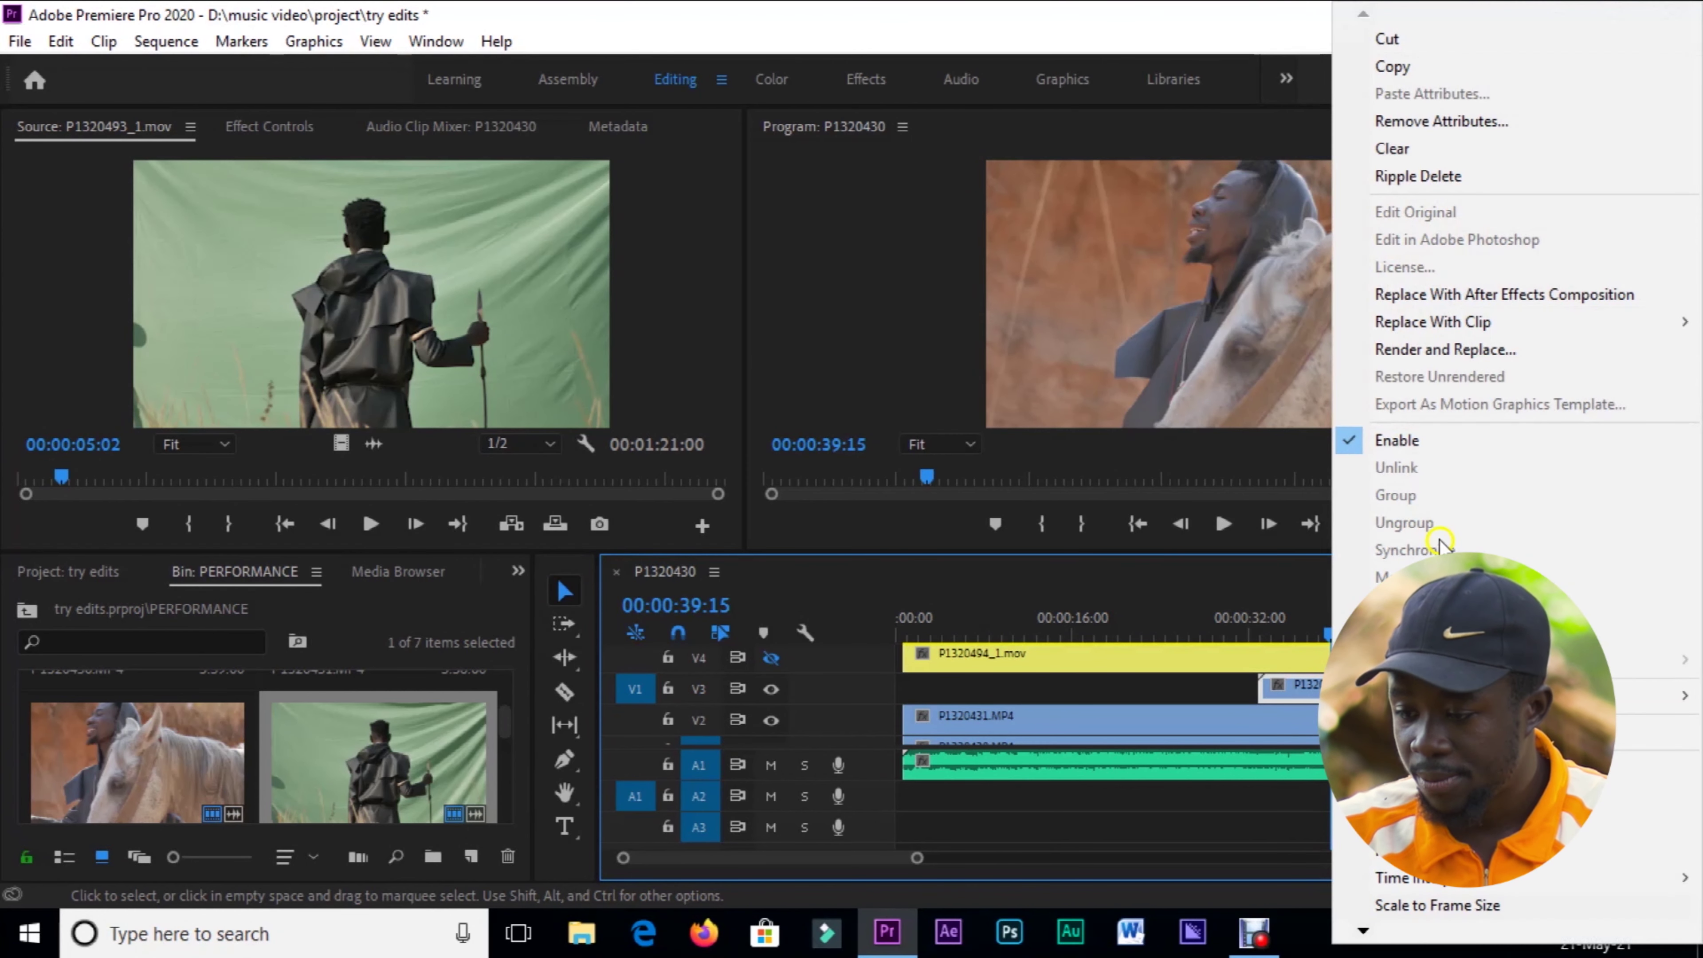
{"action": "mouse_move", "coordinate": [1348, 695]}
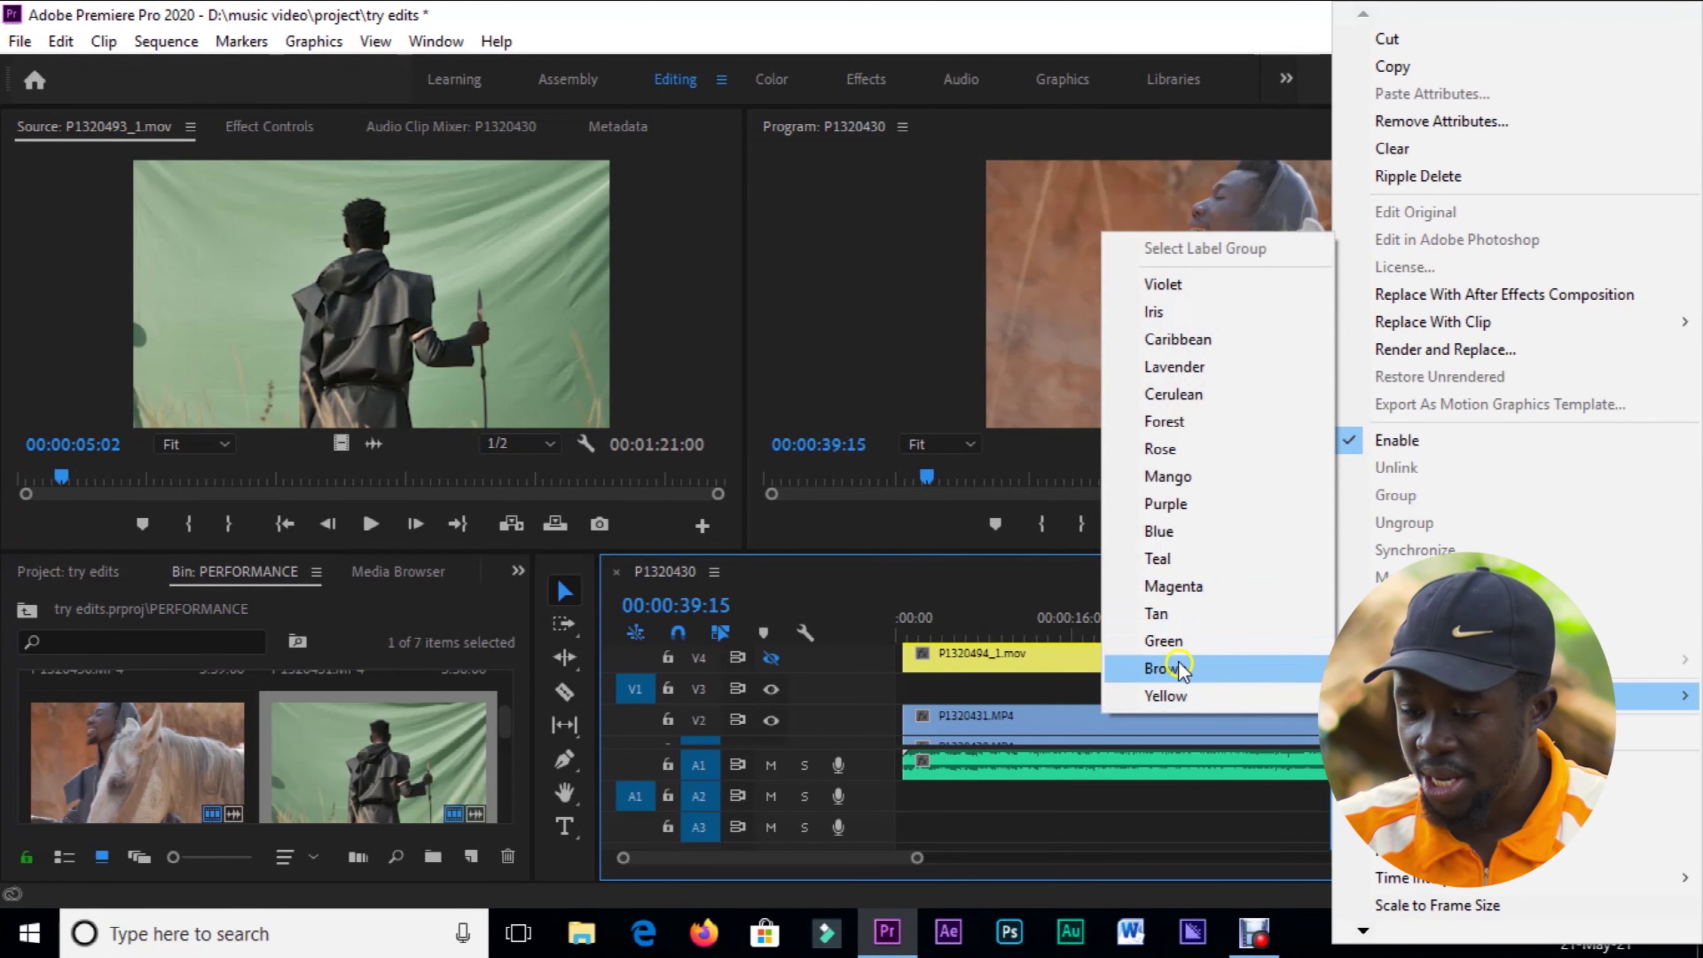
{"action": "left_click", "coordinate": [1174, 641]}
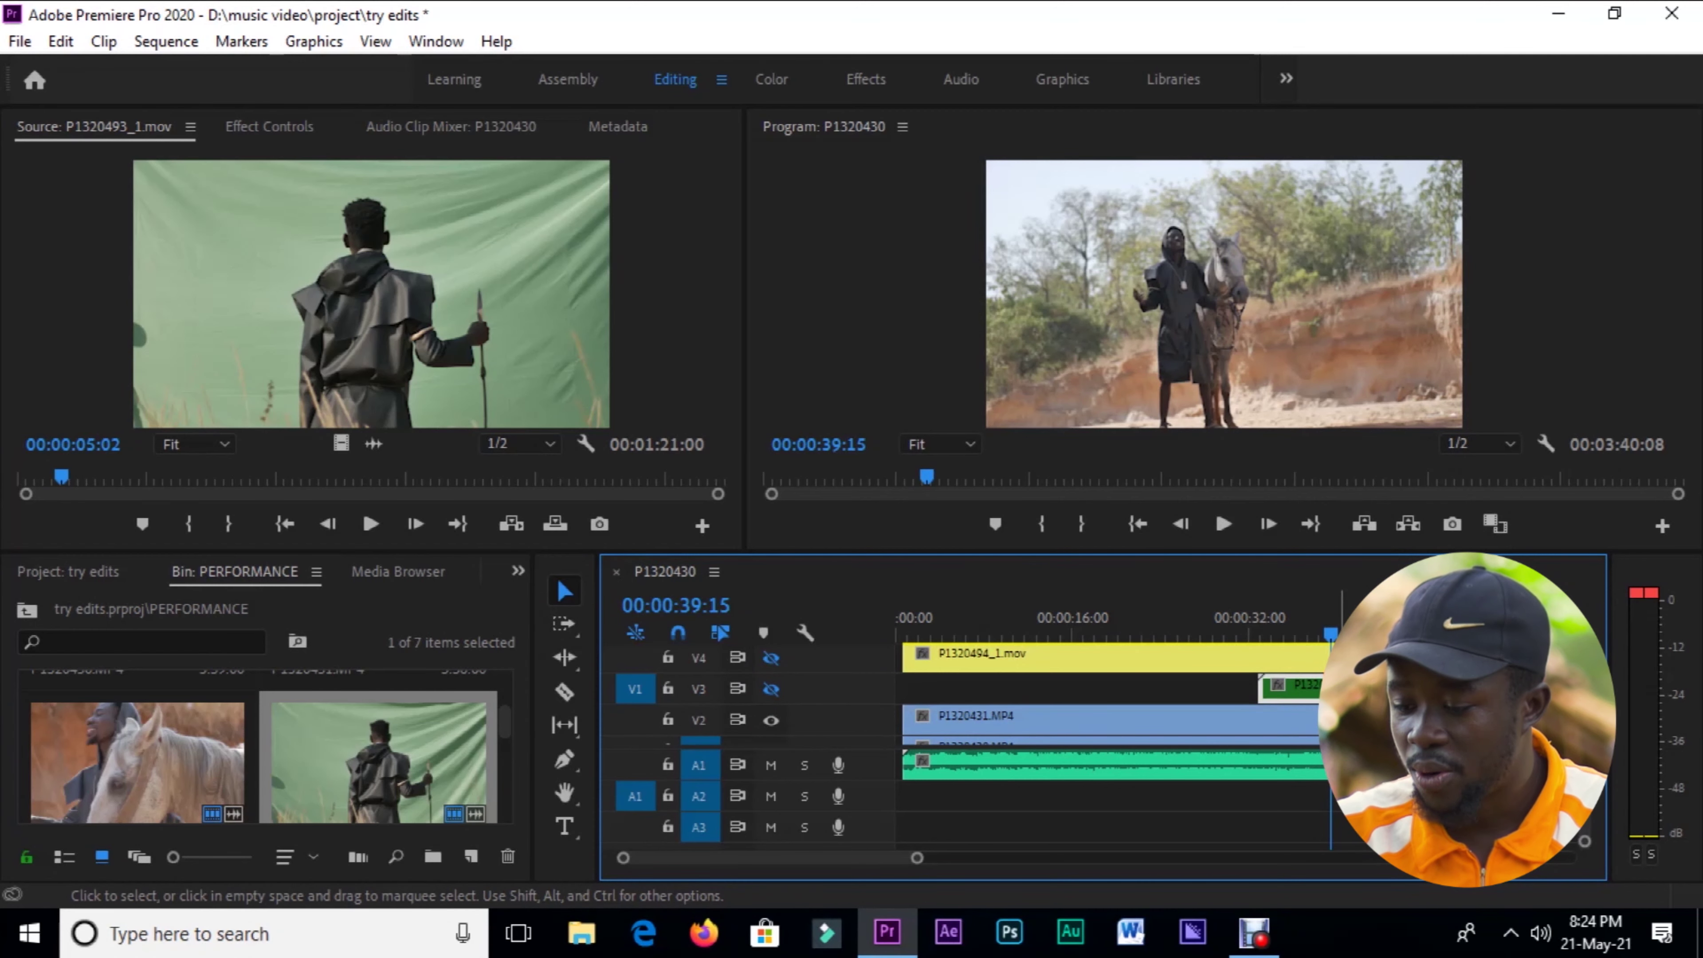
- Assign the Green label colour to the horse-scene clip P1320431.MP4 on V2
{"action": "right_click", "coordinate": [1314, 716]}
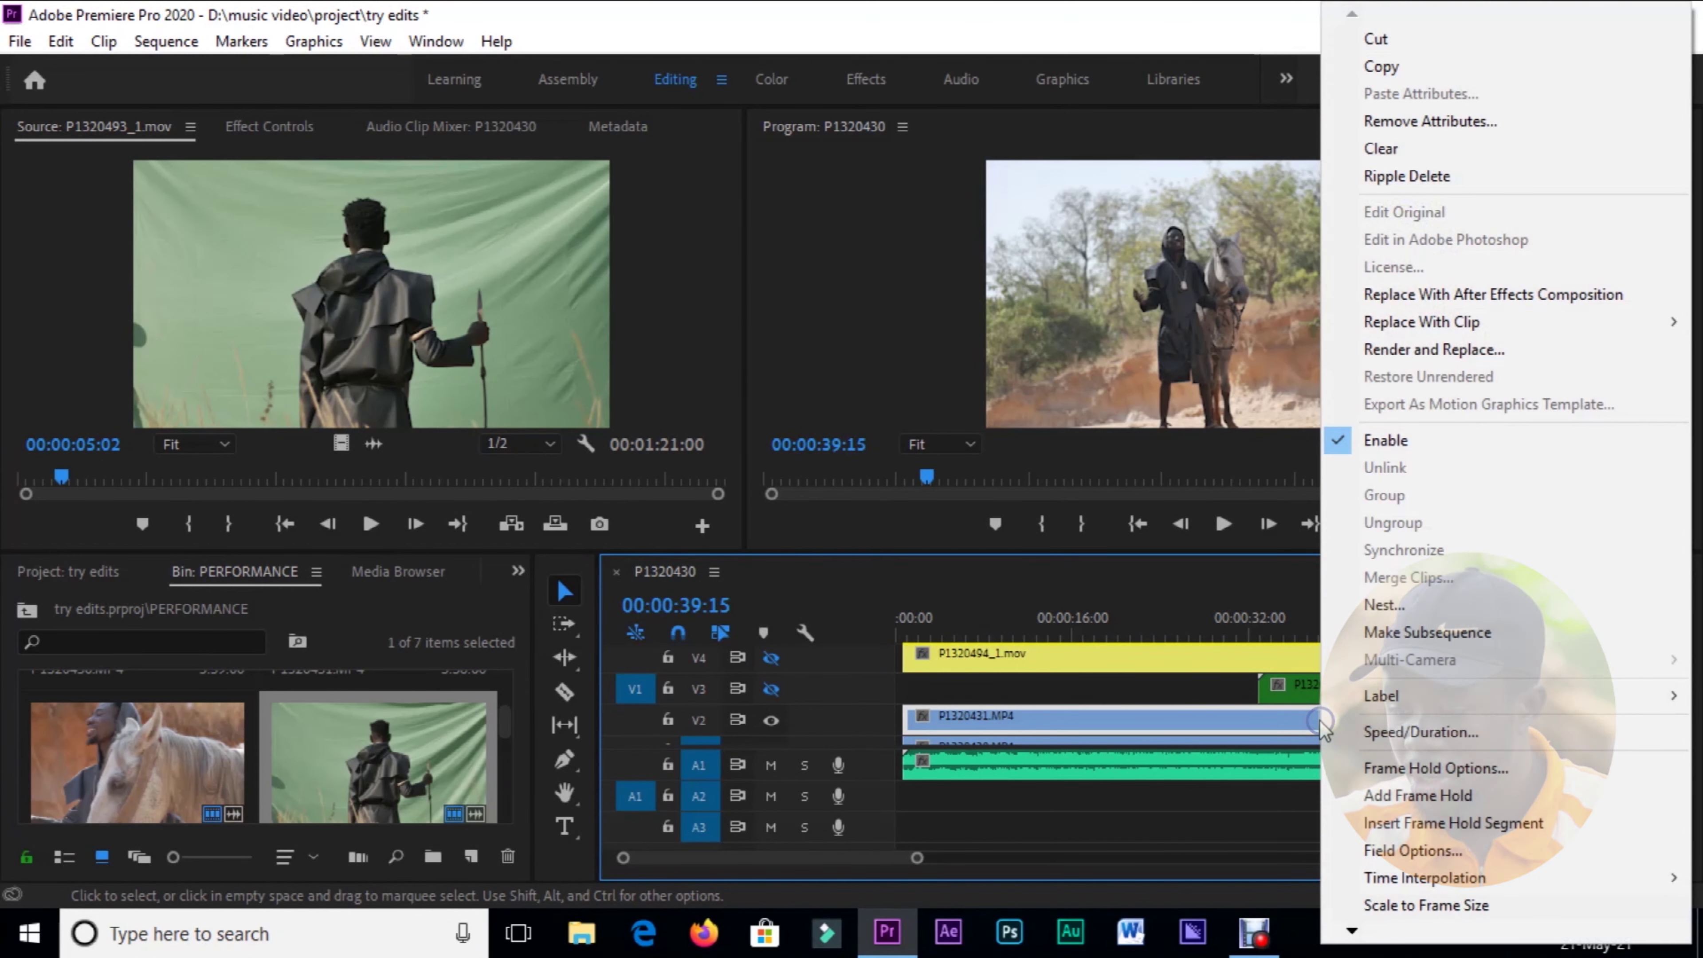
{"action": "mouse_move", "coordinate": [1368, 696]}
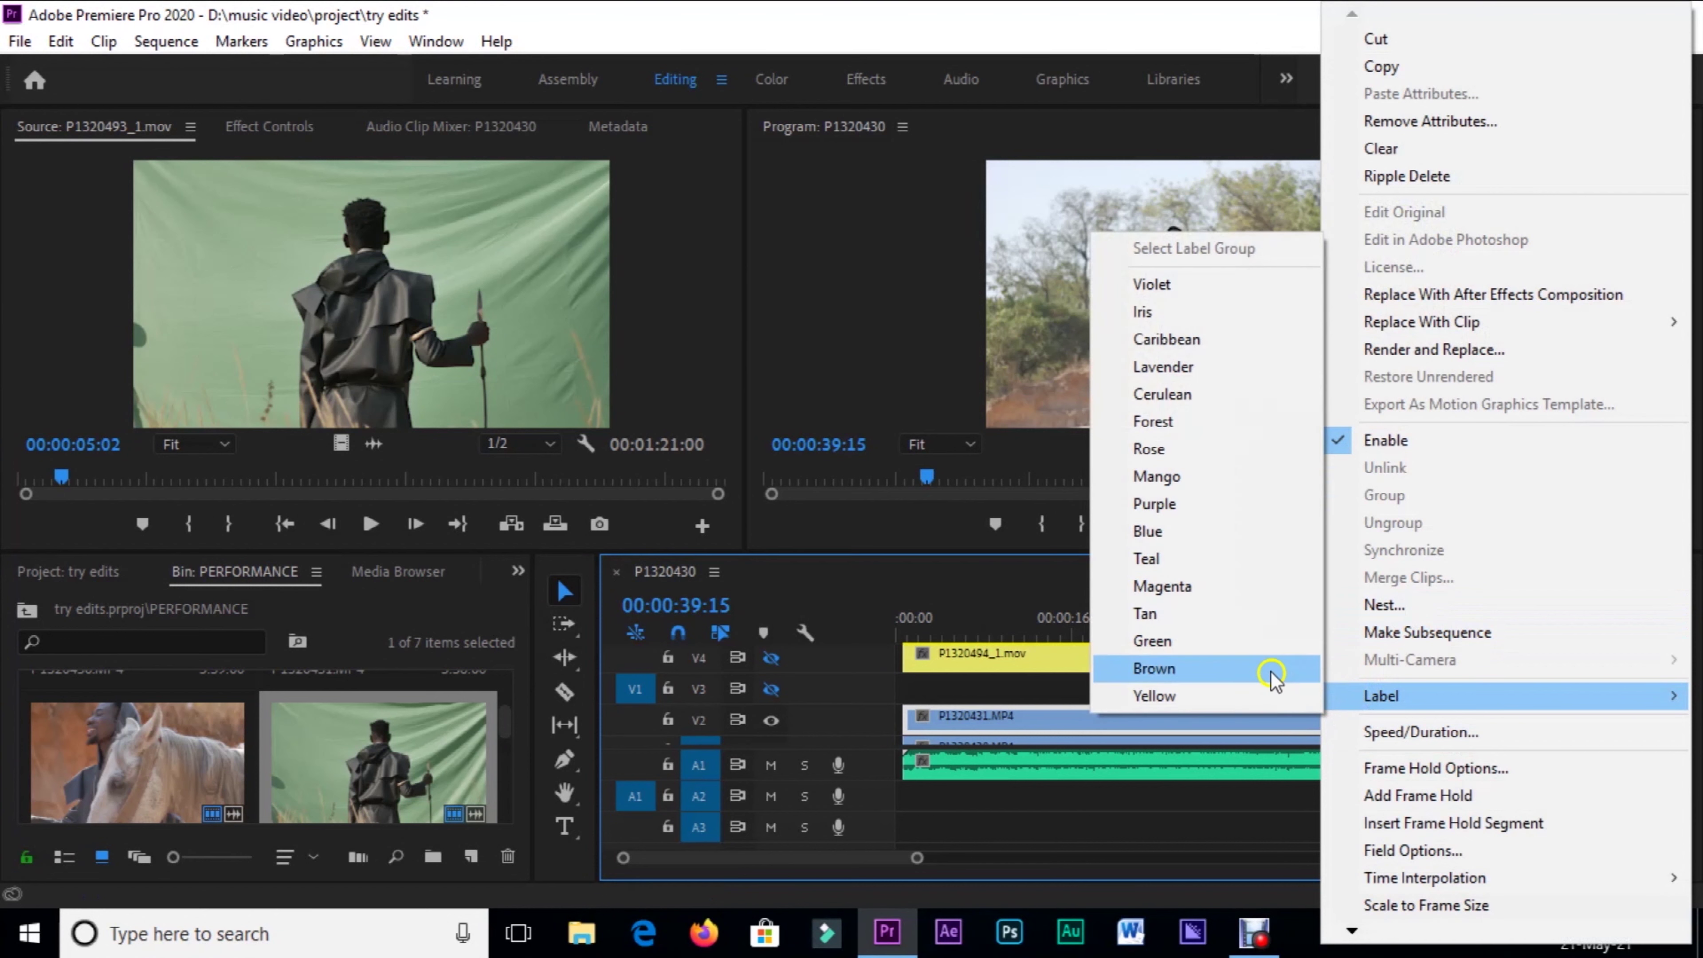
{"action": "left_click", "coordinate": [1224, 642]}
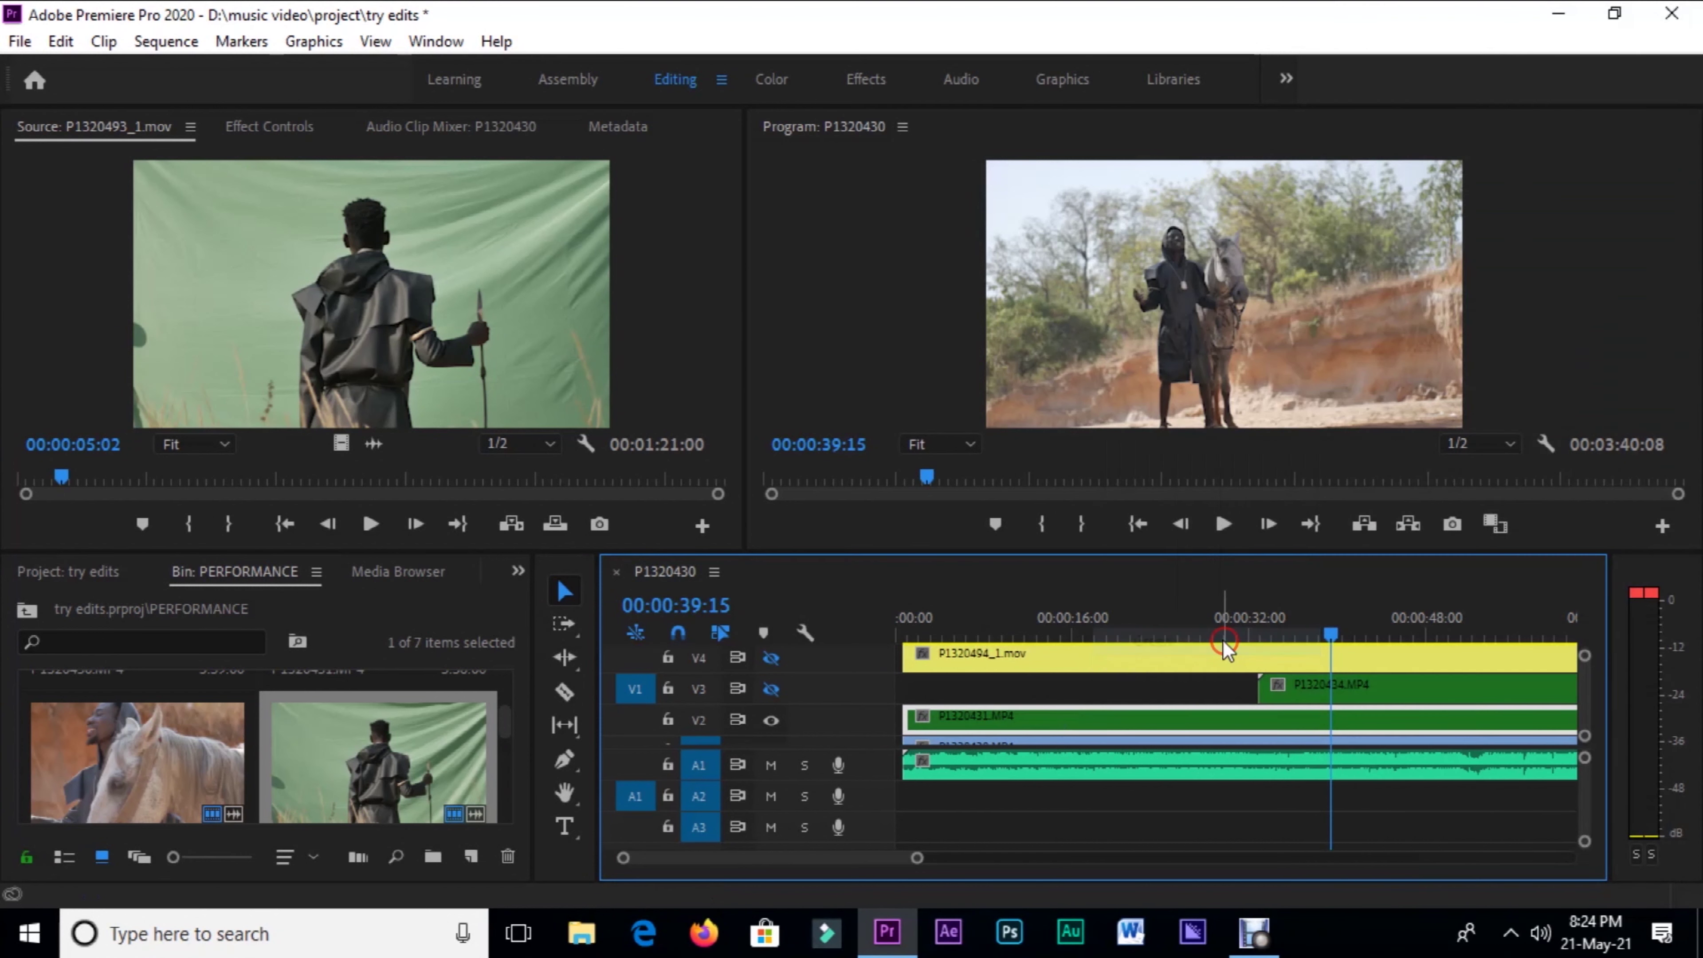
- Hide track V2 and assign the Green label colour to P1320430.MP4 on V1
{"action": "left_click", "coordinate": [770, 719]}
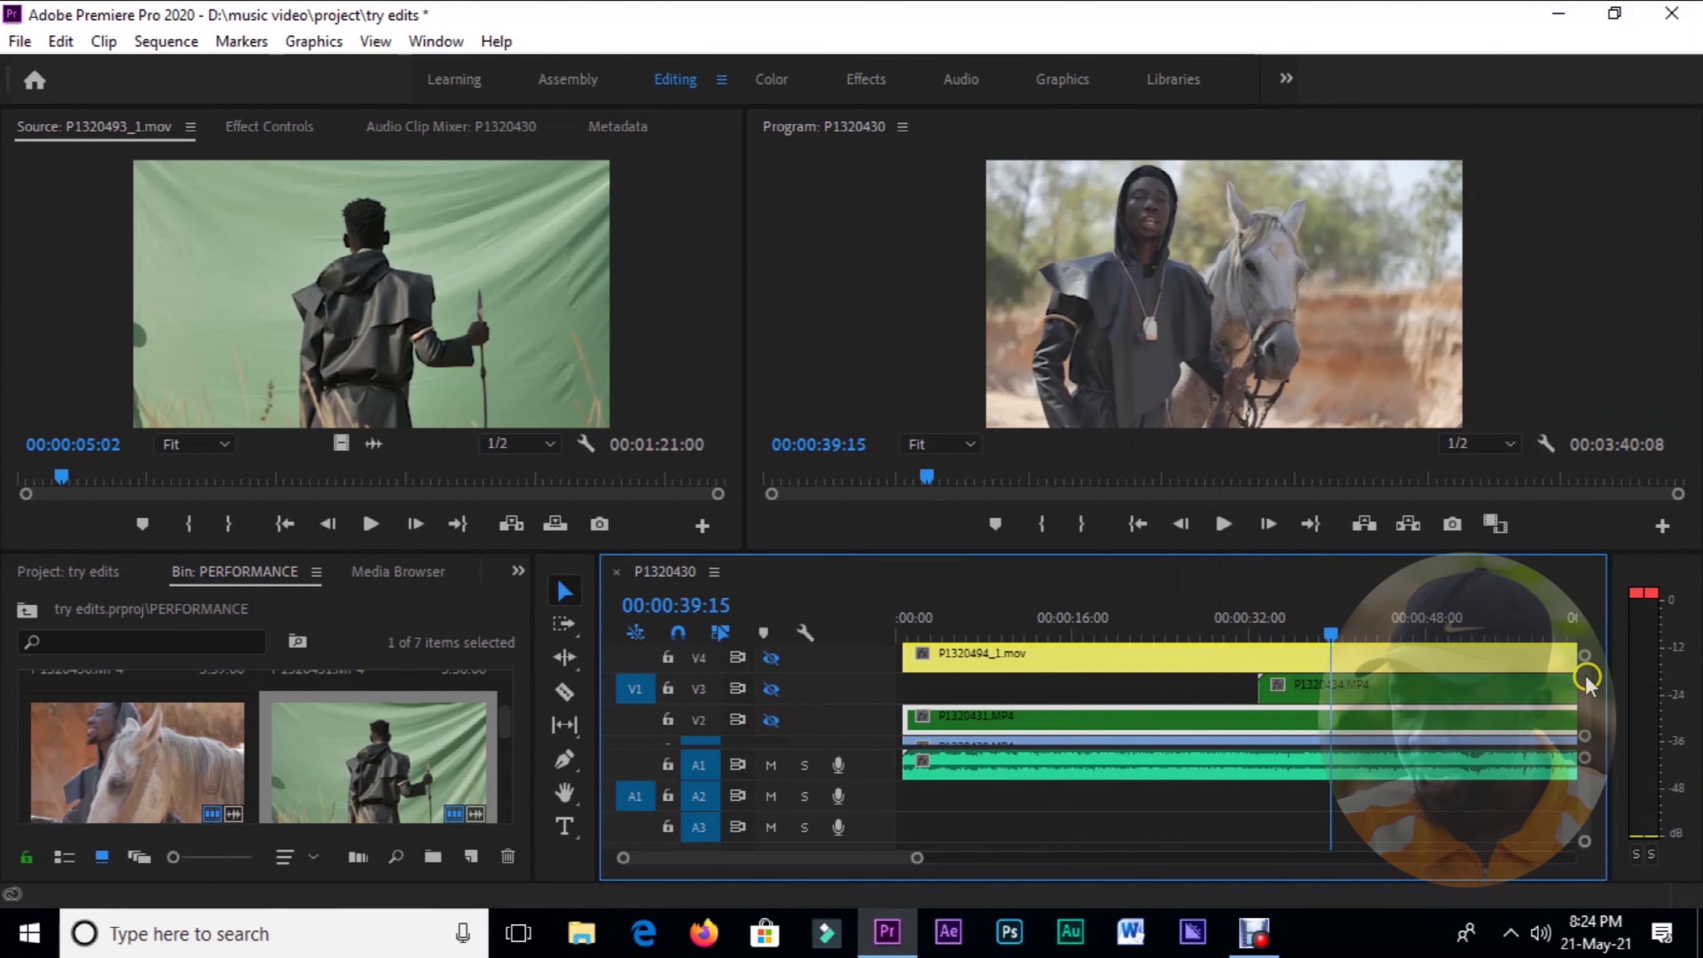
{"action": "scroll", "coordinate": [1563, 662], "scroll_direction": "down", "scroll_amount": 1}
{"action": "left_click", "coordinate": [1324, 728]}
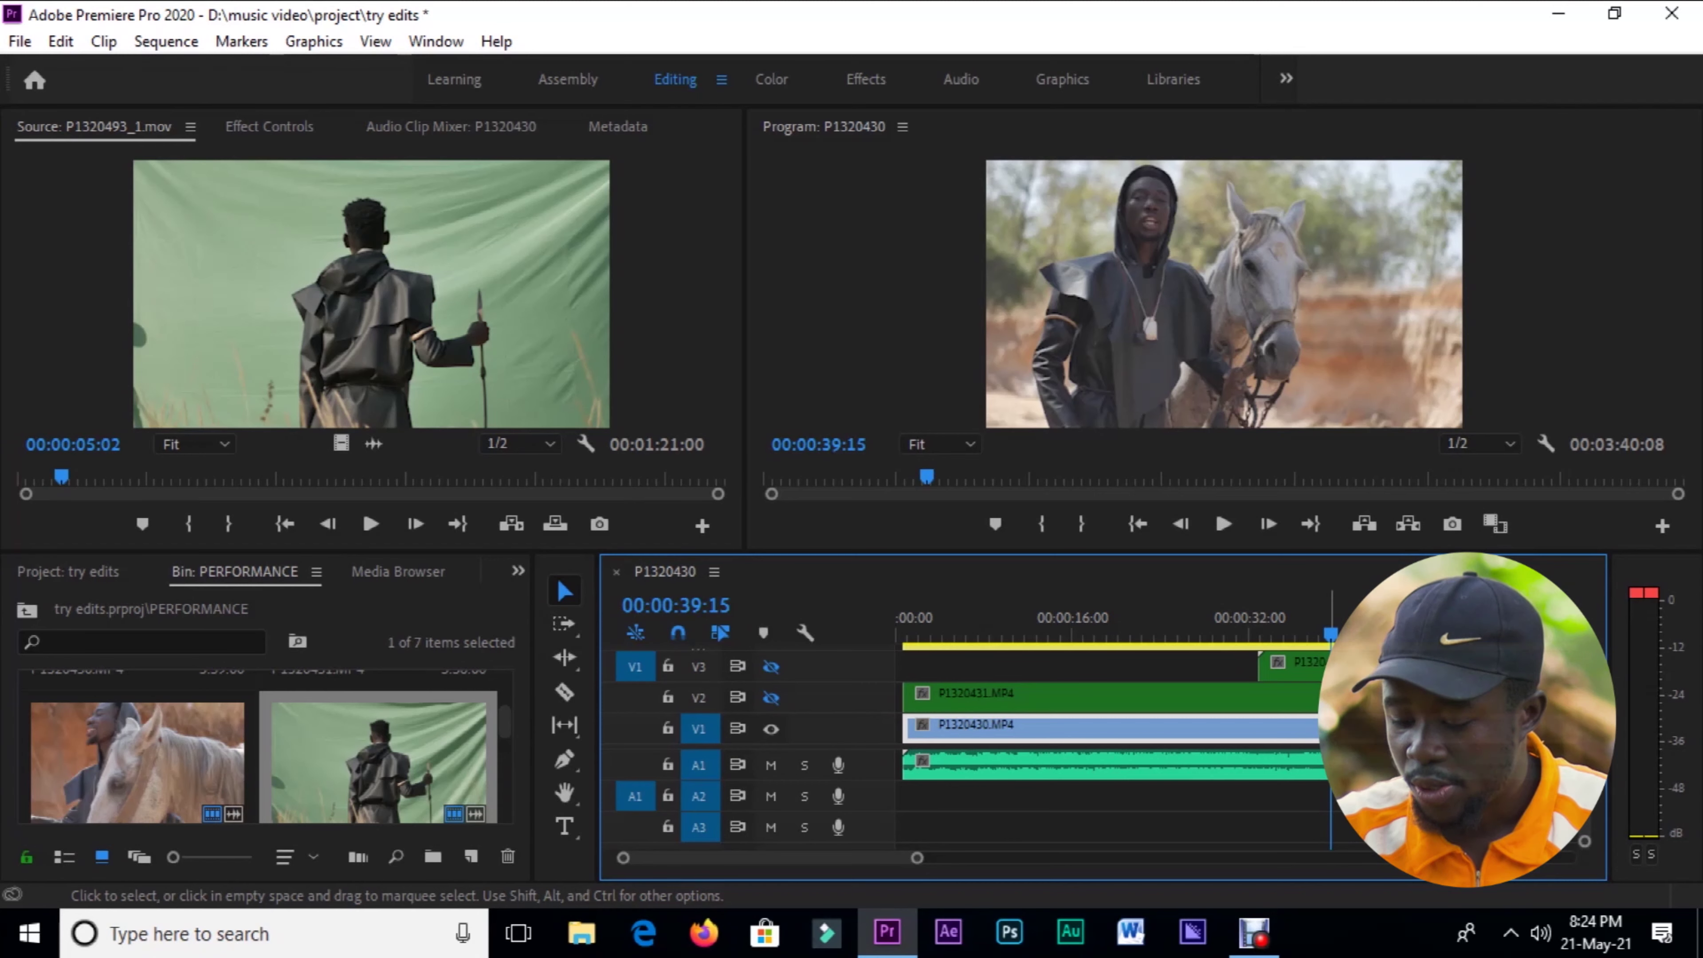
{"action": "right_click", "coordinate": [1327, 728]}
{"action": "mouse_move", "coordinate": [1381, 698]}
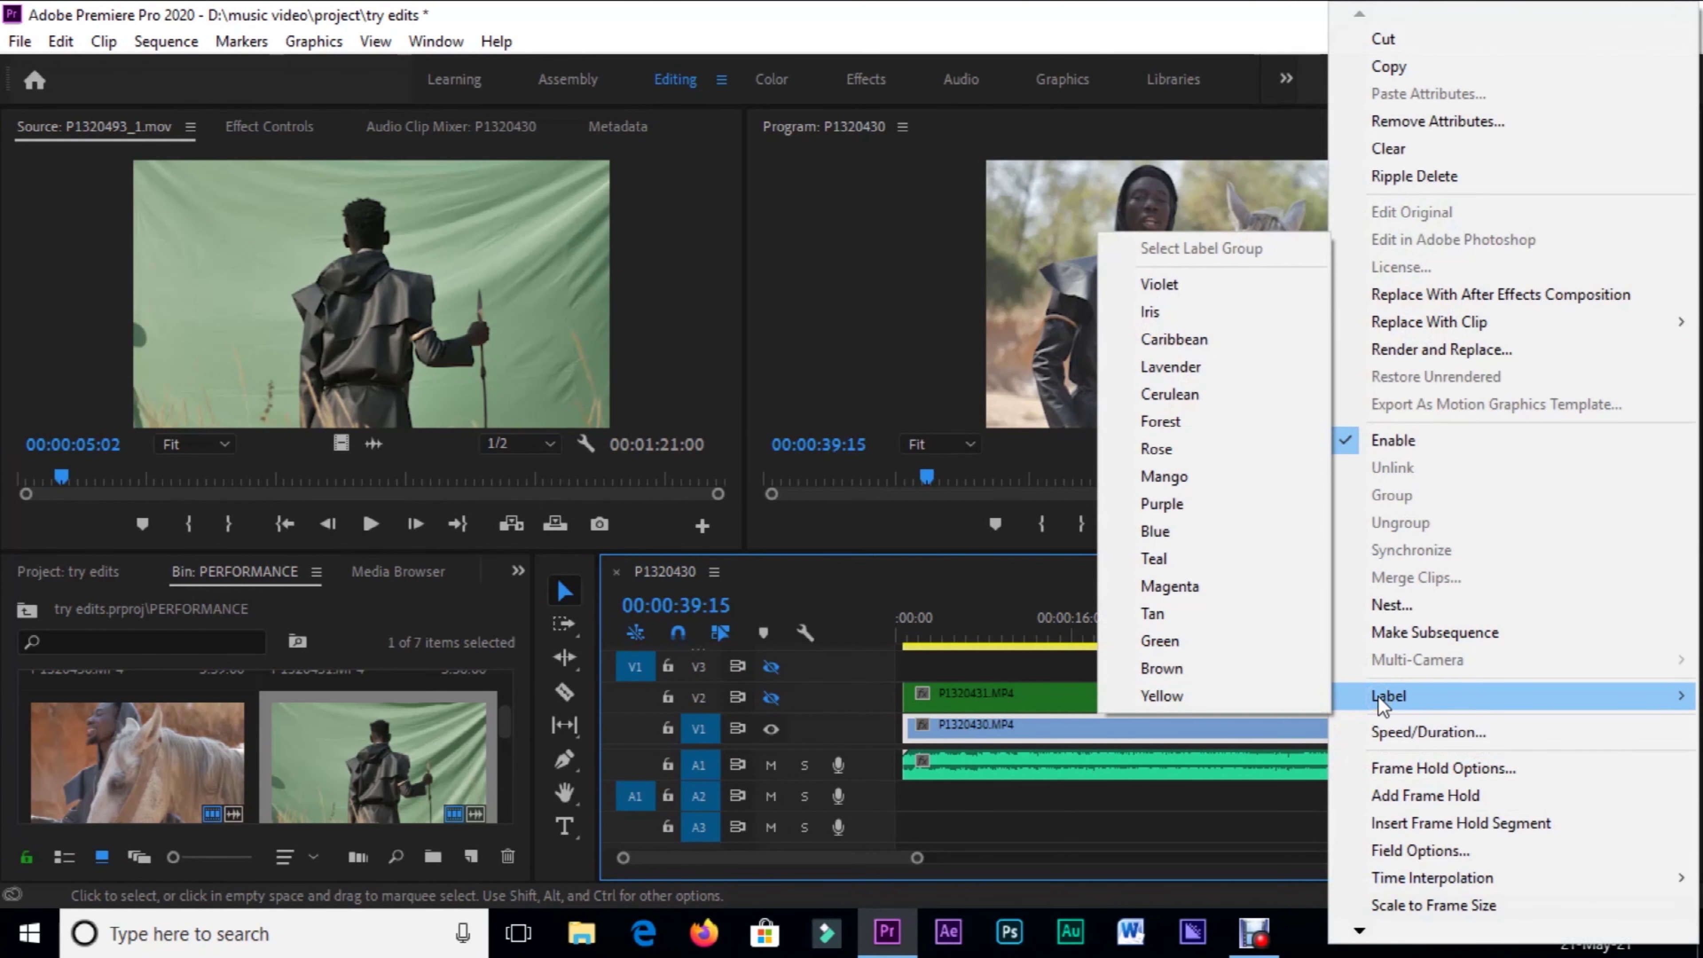
{"action": "left_click", "coordinate": [1186, 642]}
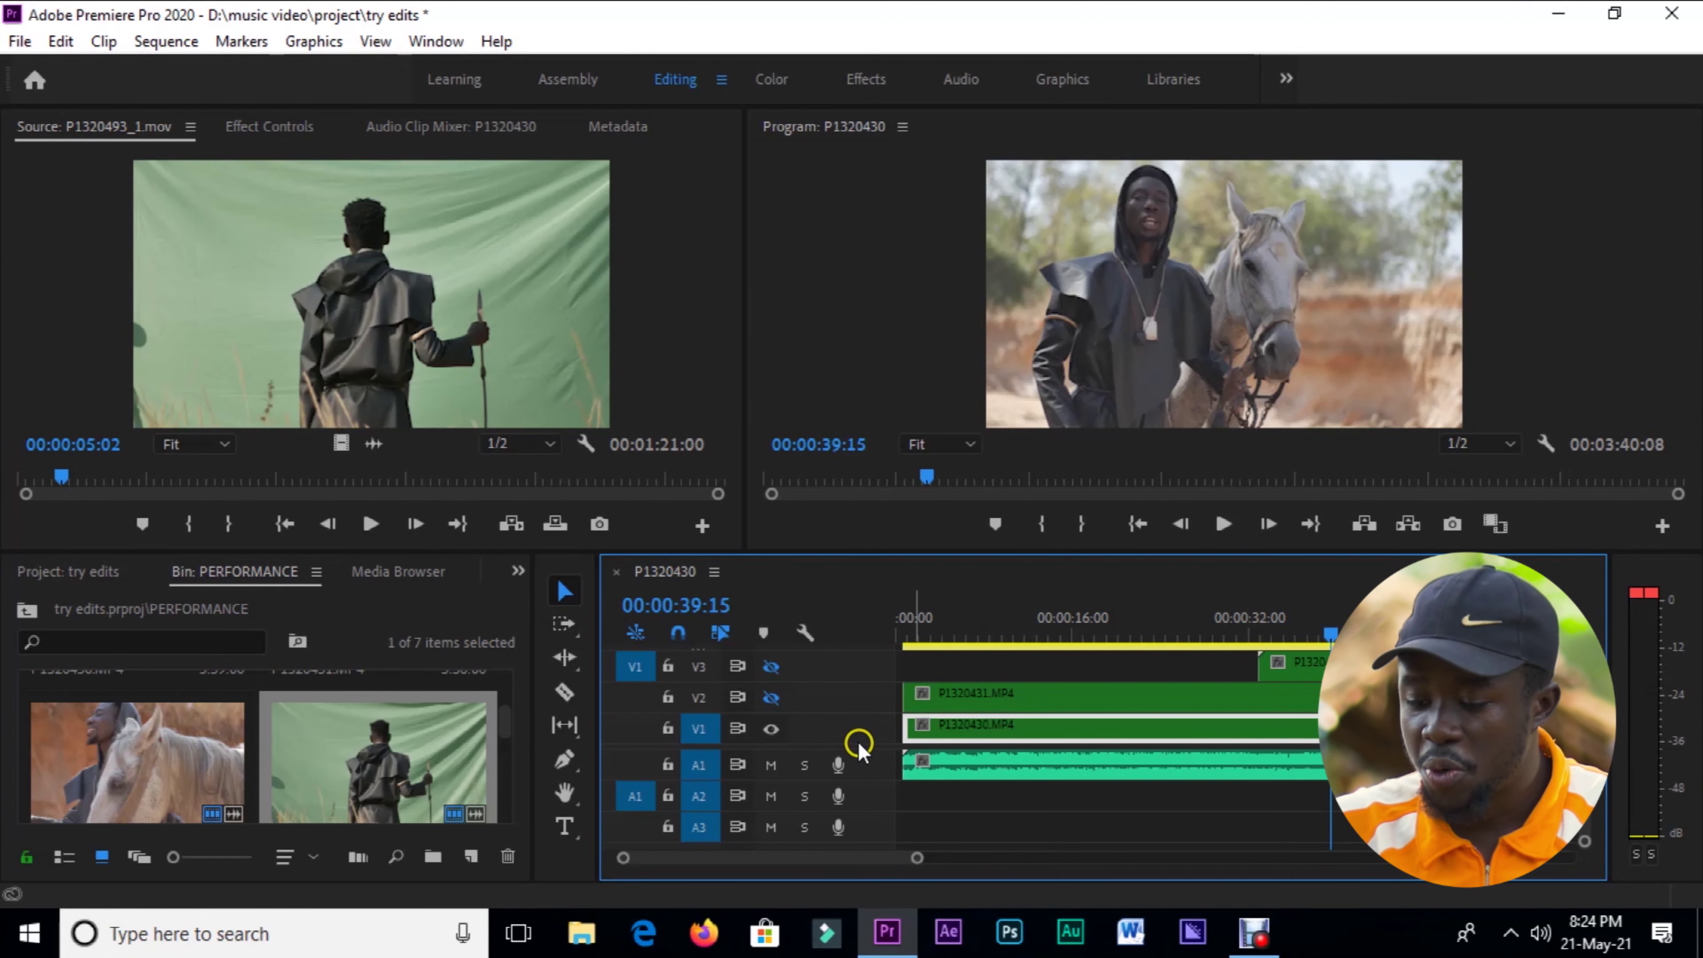
- Enlarge the timeline's video area to show V1 through V5, and ripple delete the gap at the start of the sequence
{"action": "left_click_drag", "start_coordinate": [864, 746], "coordinate": [852, 819]}
{"action": "left_click_drag", "start_coordinate": [948, 850], "coordinate": [901, 835]}
{"action": "right_click", "coordinate": [899, 829]}
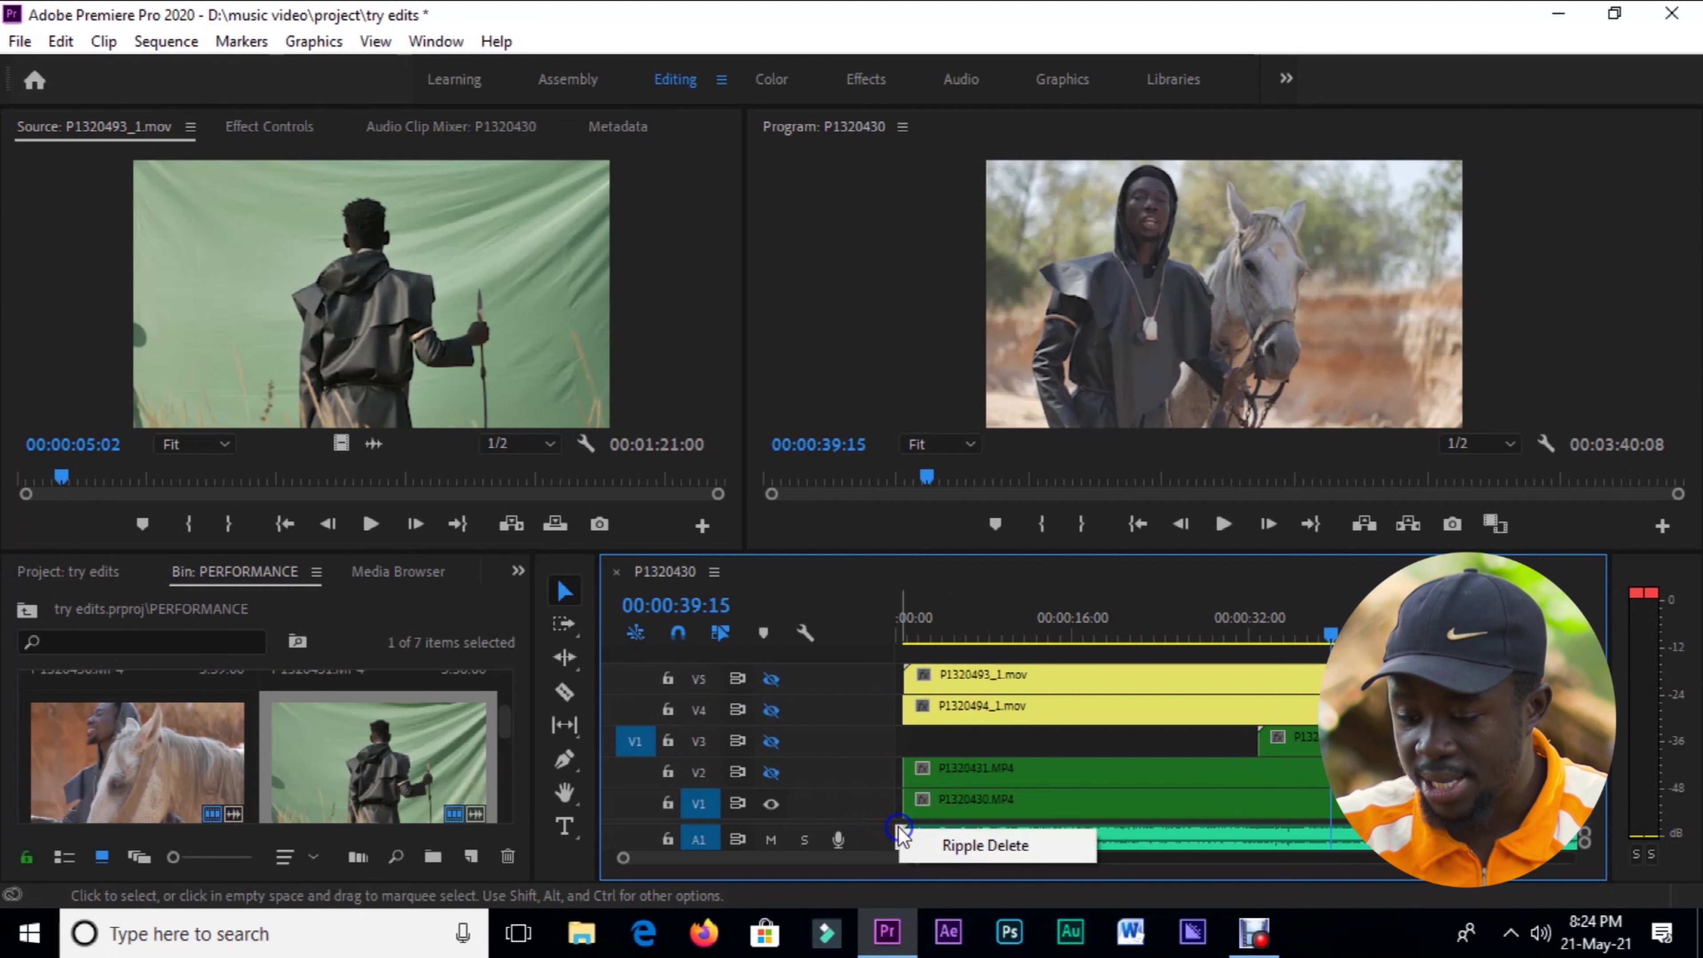
{"action": "left_click", "coordinate": [915, 838]}
{"action": "left_click", "coordinate": [947, 824]}
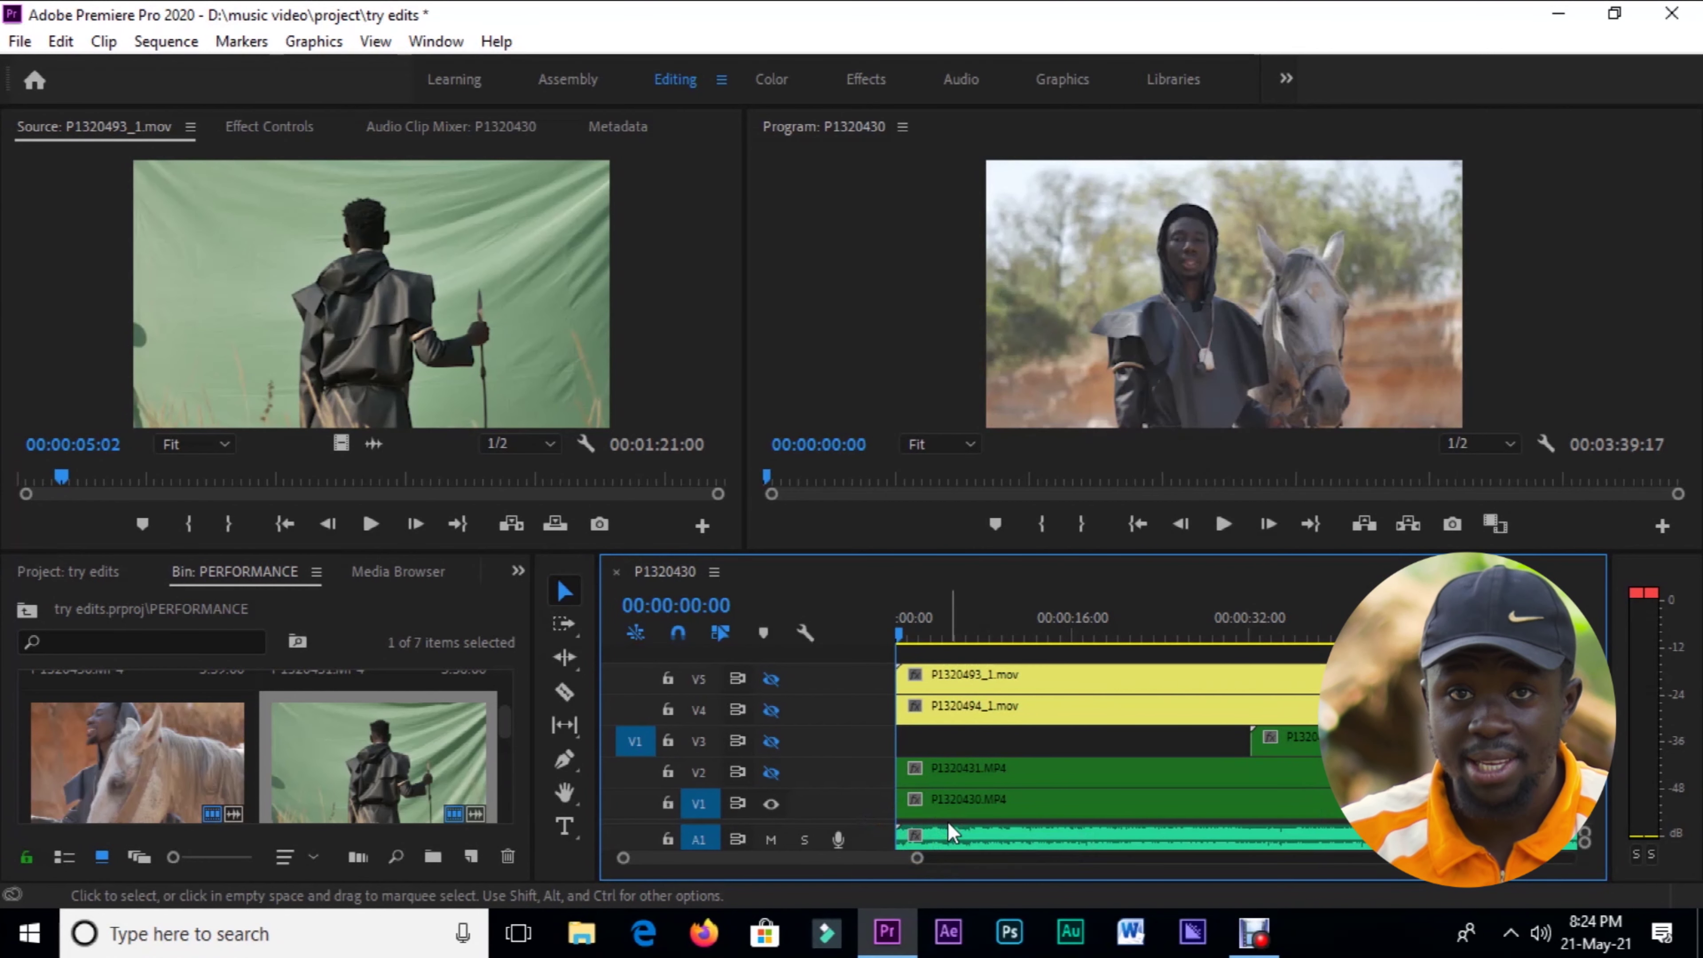
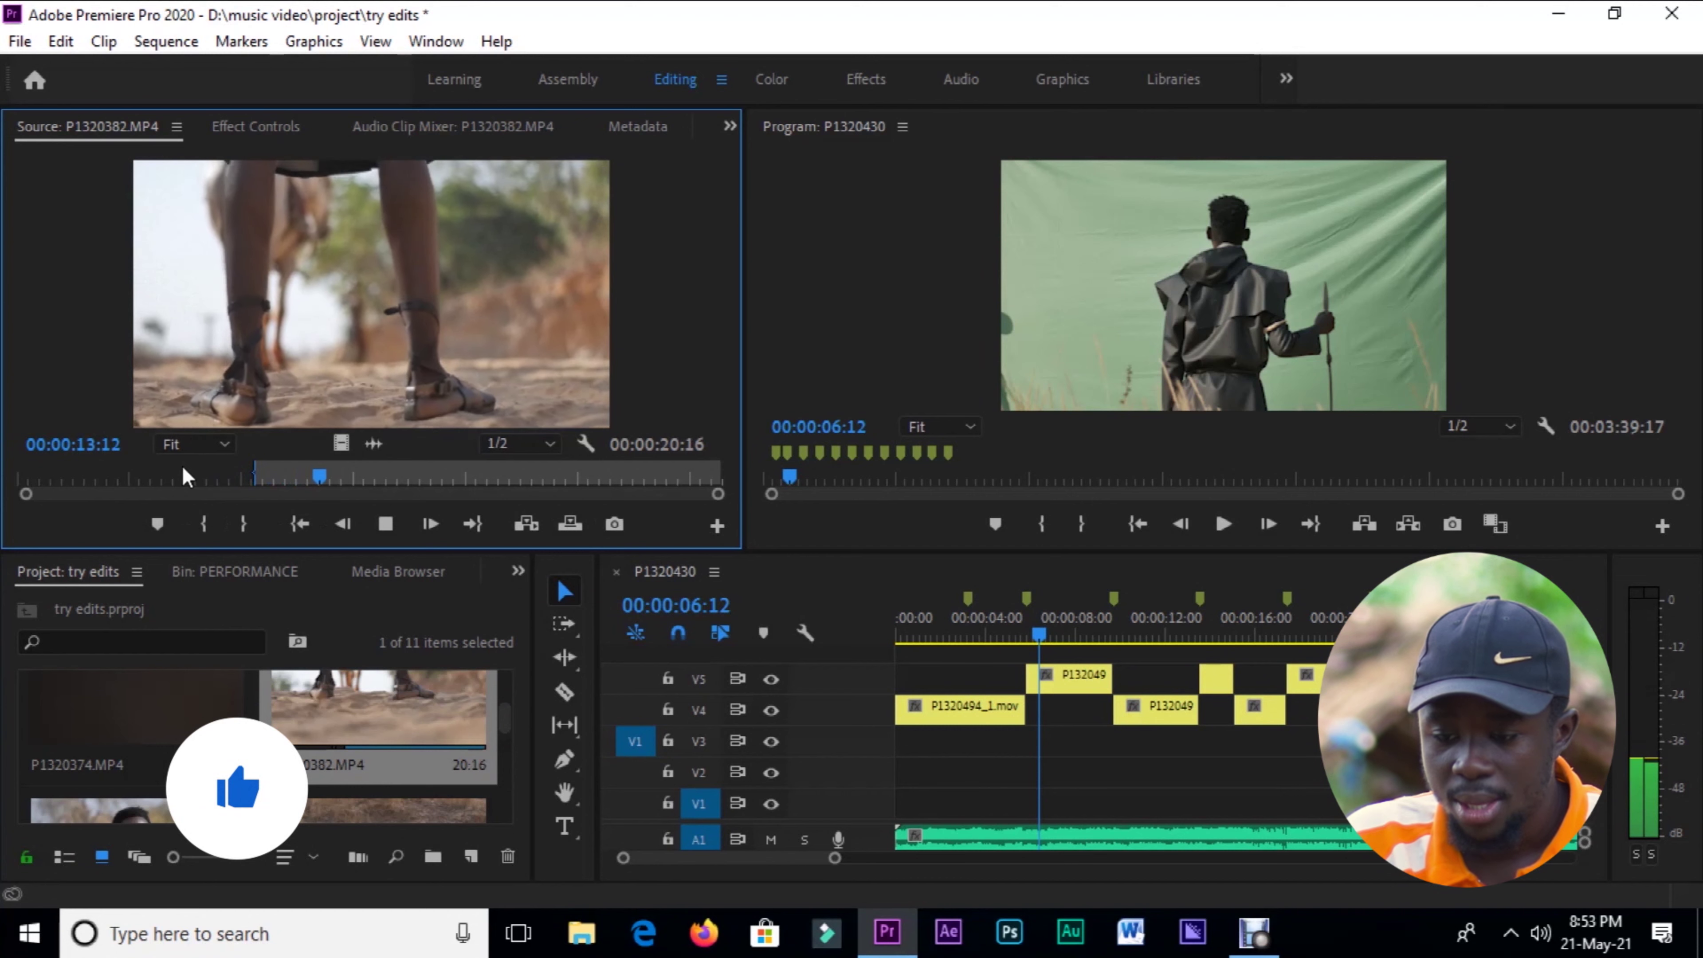
- Stop playback of P1320382.MP4 in the Source monitor and mark its Out point at 00:00:15:05
{"action": "key", "text": "space"}
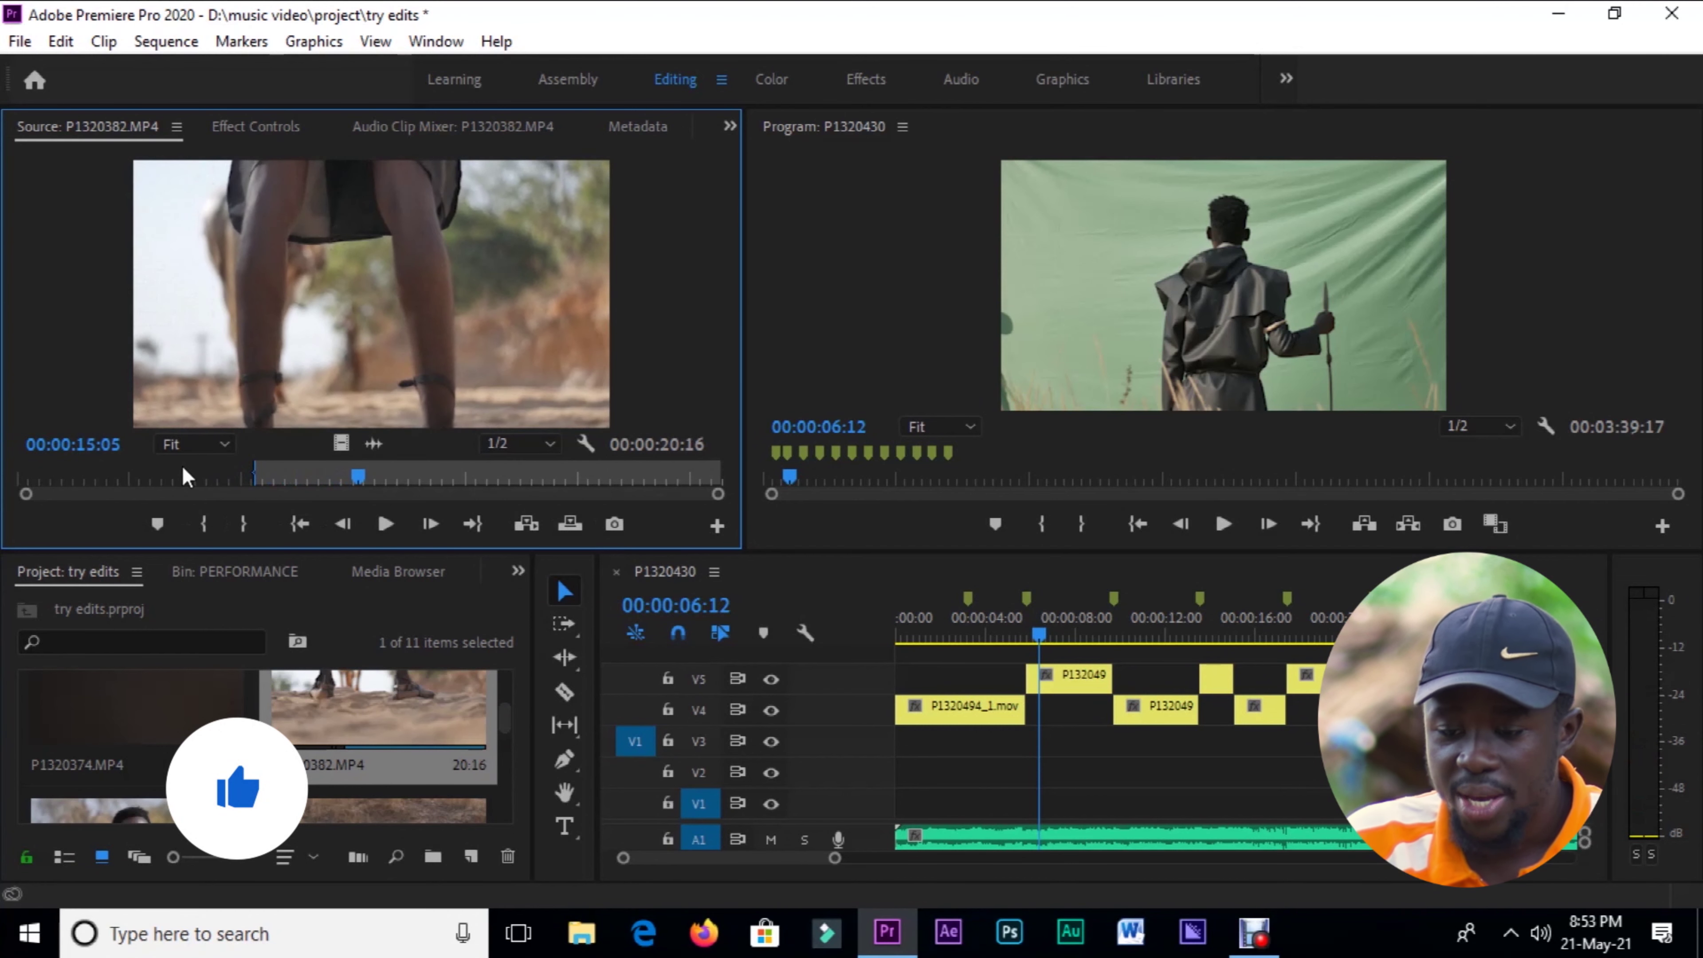
{"action": "key", "text": "o"}
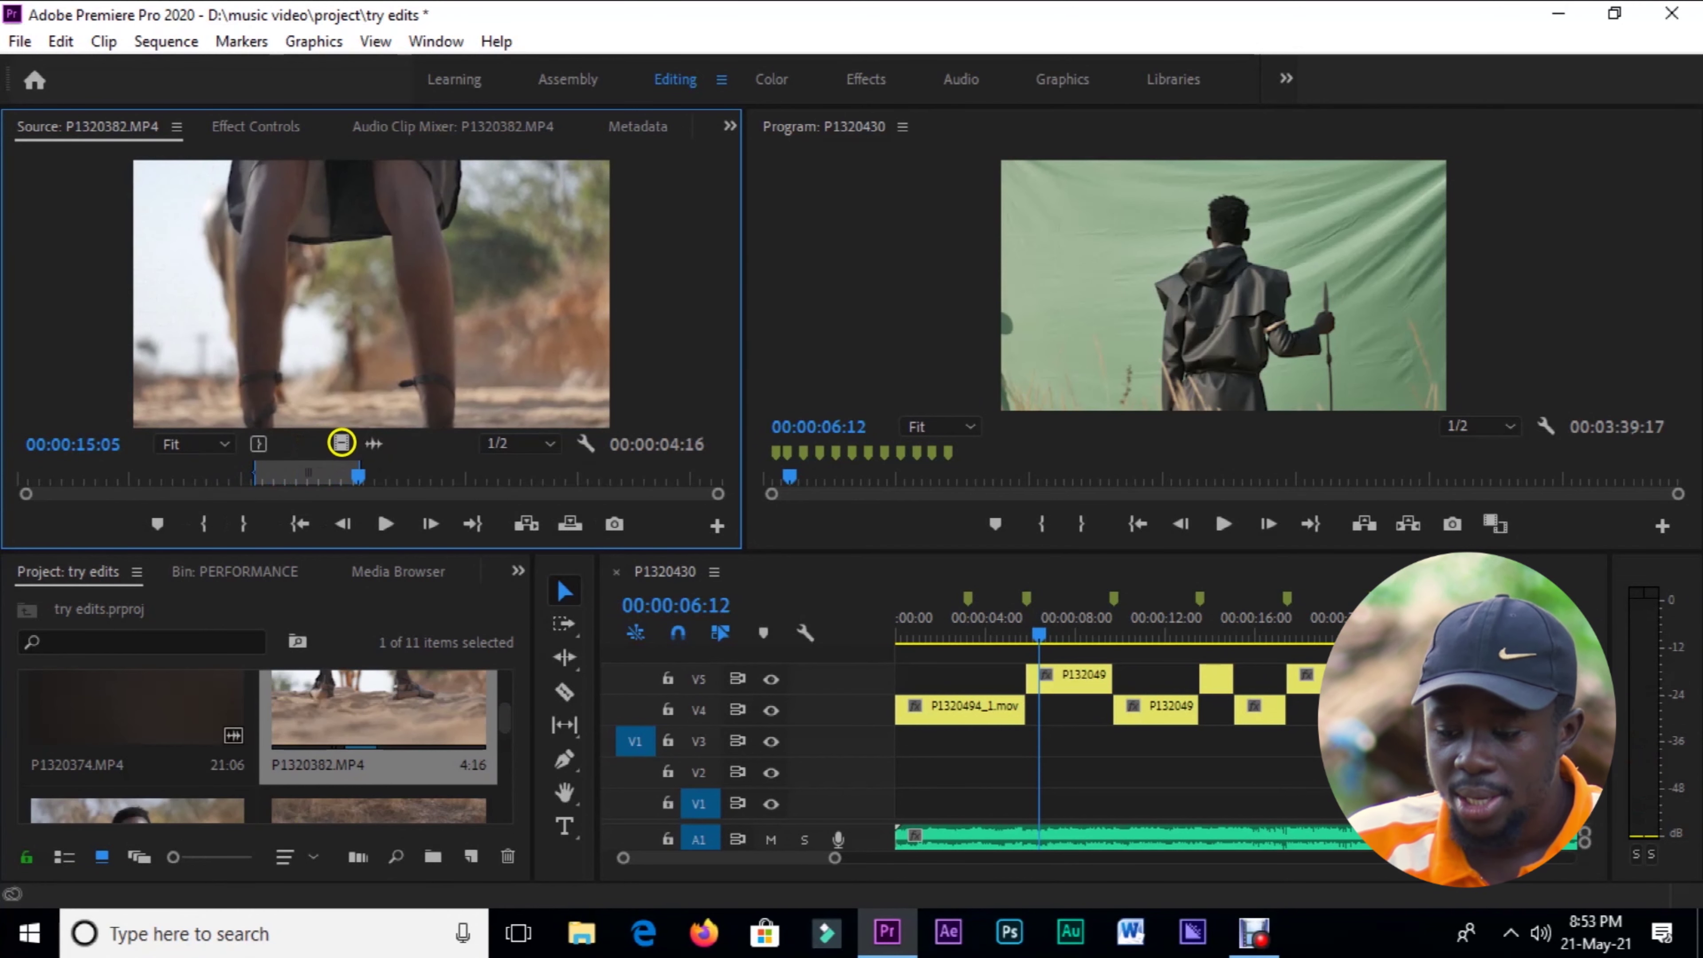
- Place the marked video of P1320382.MP4 on V6 at the start of the sequence and play it from the beginning
{"action": "mouse_move", "coordinate": [910, 622]}
{"action": "left_mouse_down"}
{"action": "mouse_move", "coordinate": [885, 654]}
{"action": "mouse_move", "coordinate": [913, 627]}
{"action": "left_mouse_up"}
{"action": "key", "text": "Home"}
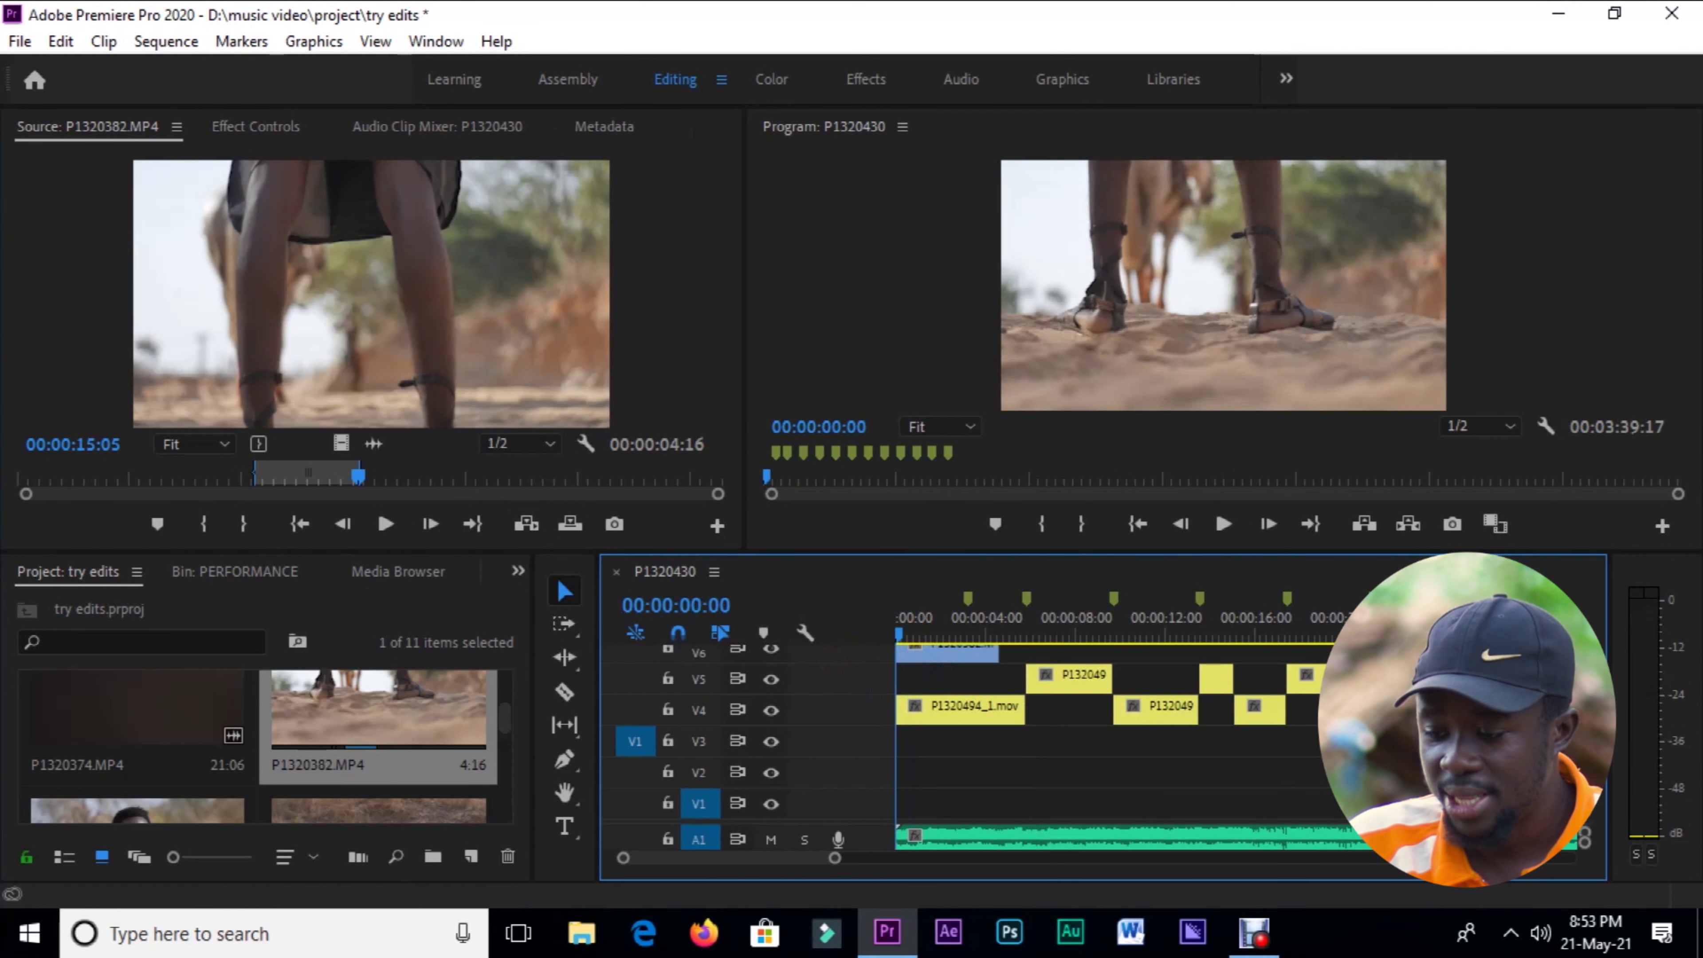
{"action": "scroll", "coordinate": [1106, 738], "scroll_direction": "up", "scroll_amount": 3}
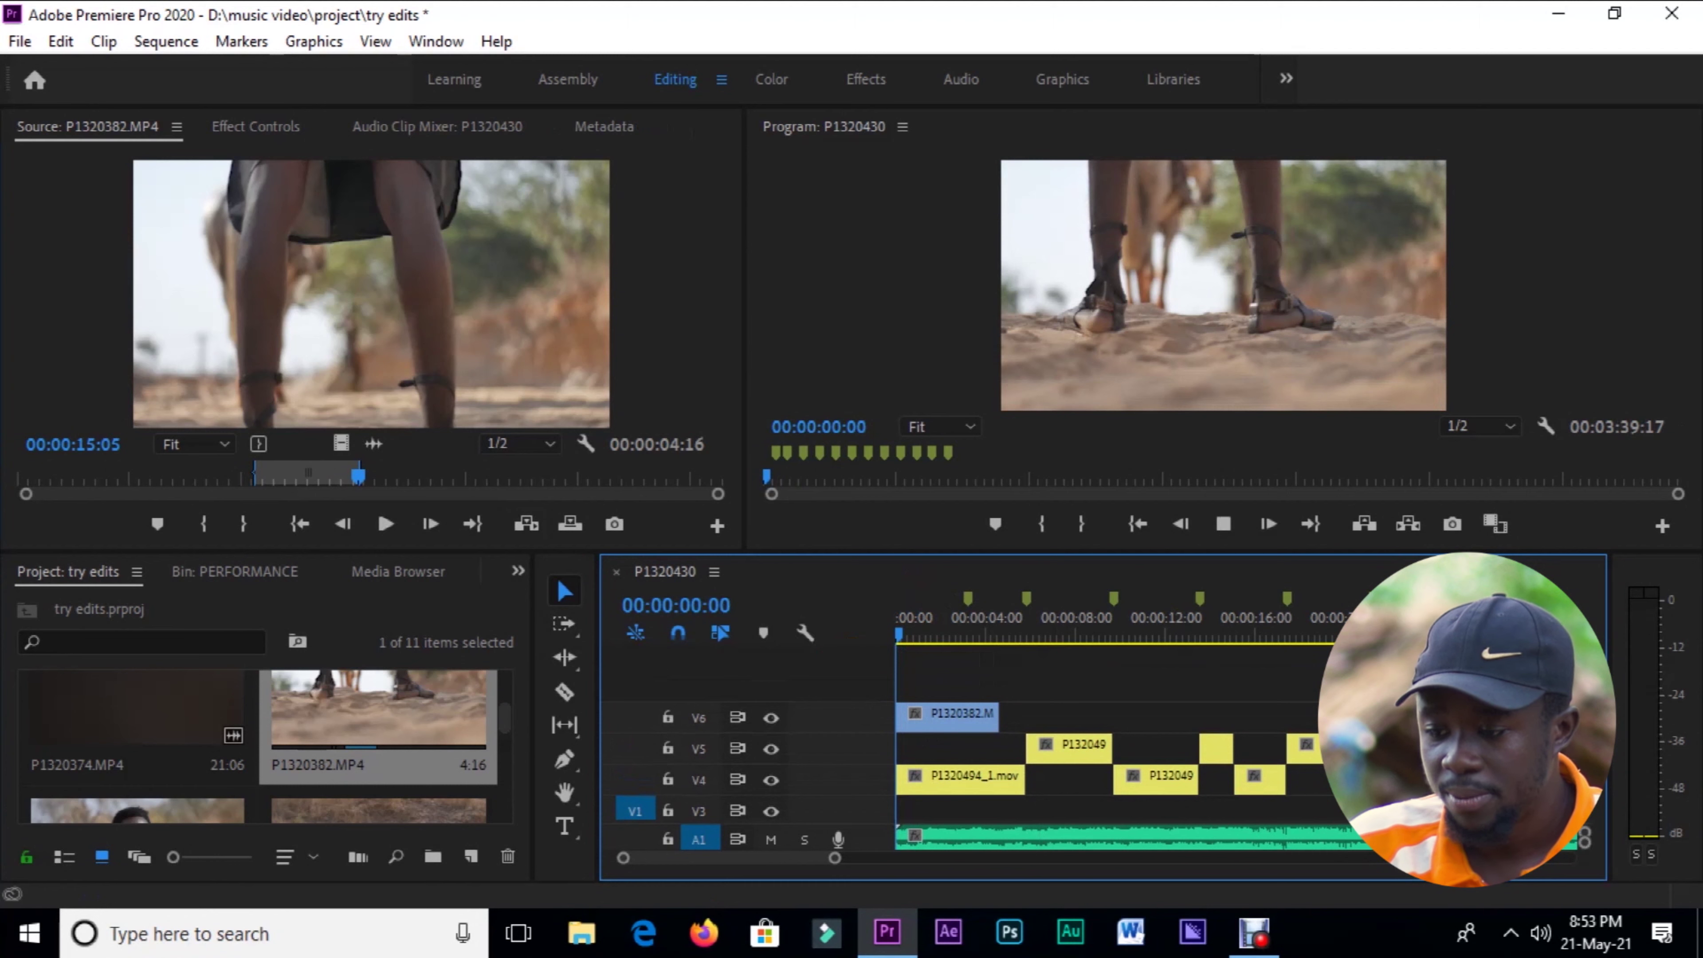
{"action": "left_click", "coordinate": [1044, 703]}
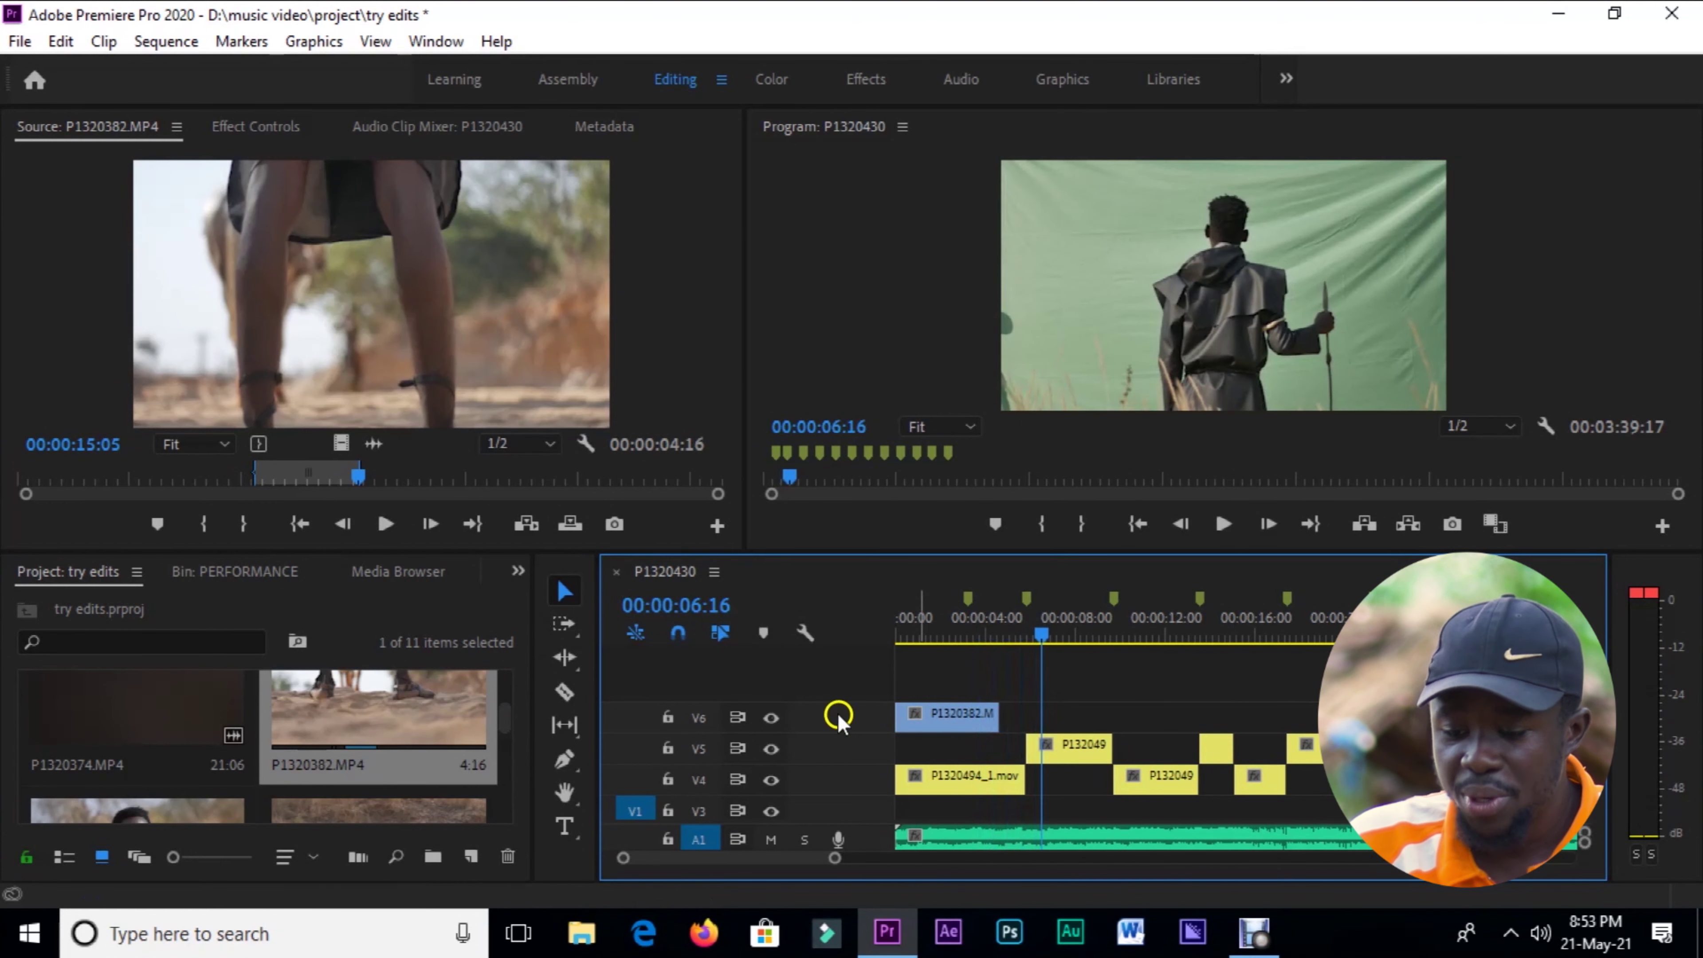
- Mark a section of the standing-horse clip P1320384.MP4 ending at 00:00:07:07 and place its video on V6 directly after P1320382.MP4
{"action": "left_click", "coordinate": [500, 725]}
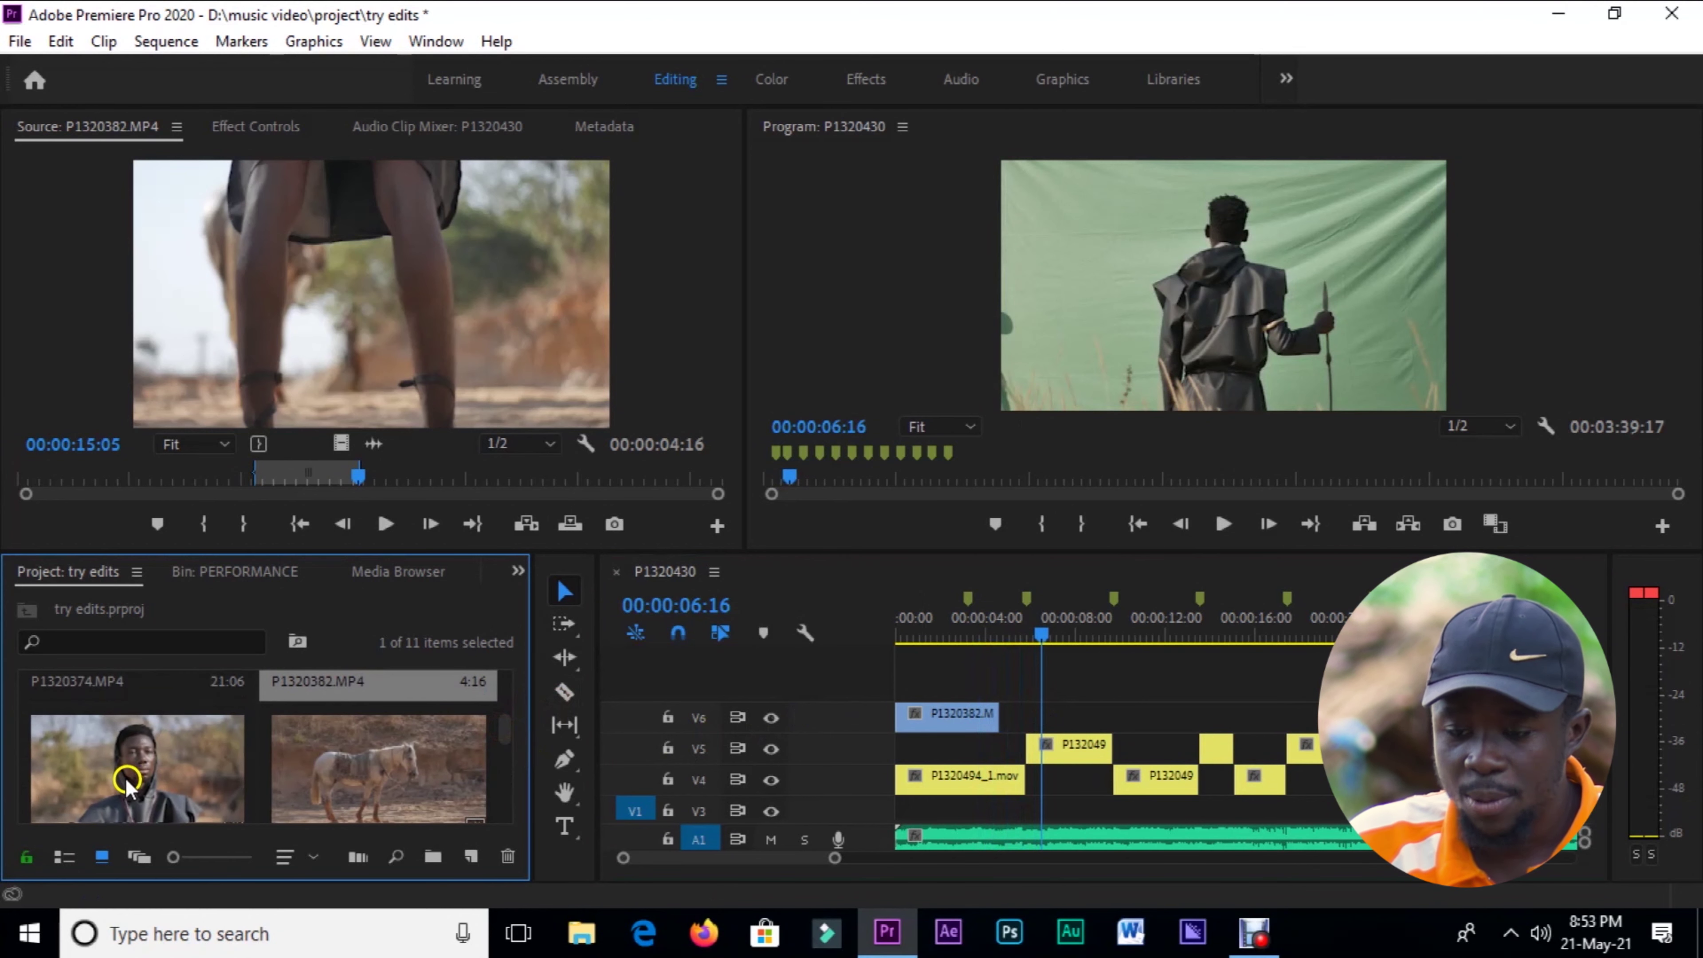
{"action": "double_click", "coordinate": [339, 771]}
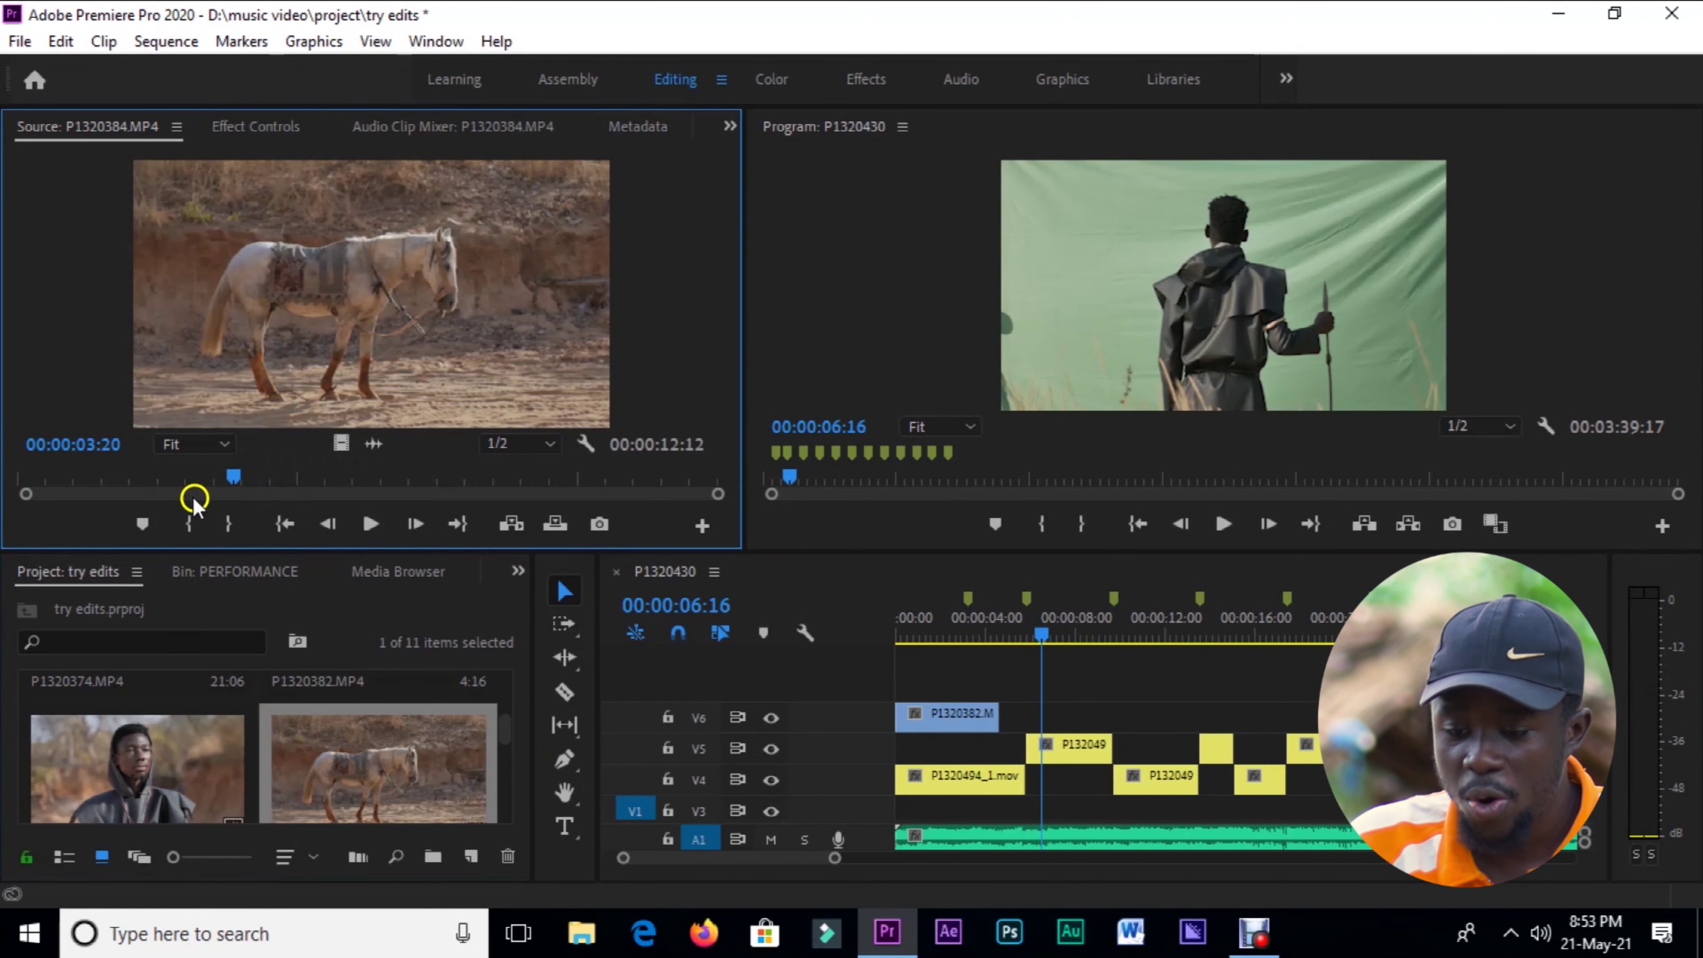
{"action": "left_click", "coordinate": [284, 477]}
{"action": "left_click", "coordinate": [216, 476]}
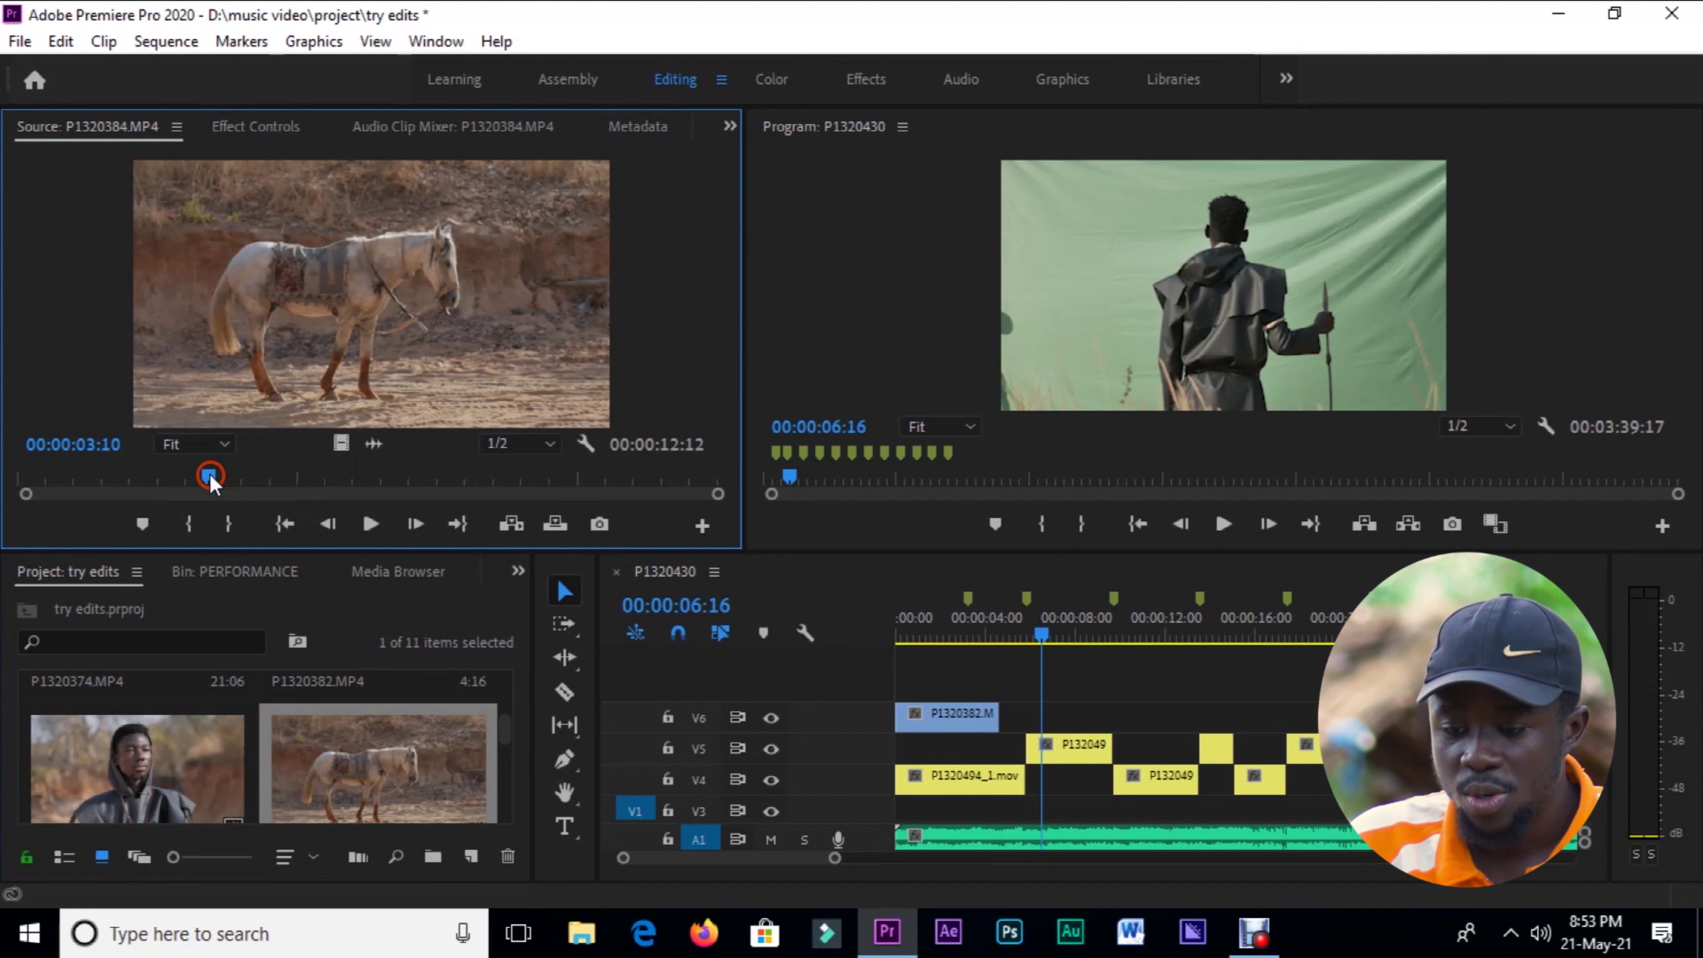
{"action": "key", "text": "space"}
{"action": "key", "text": "i"}
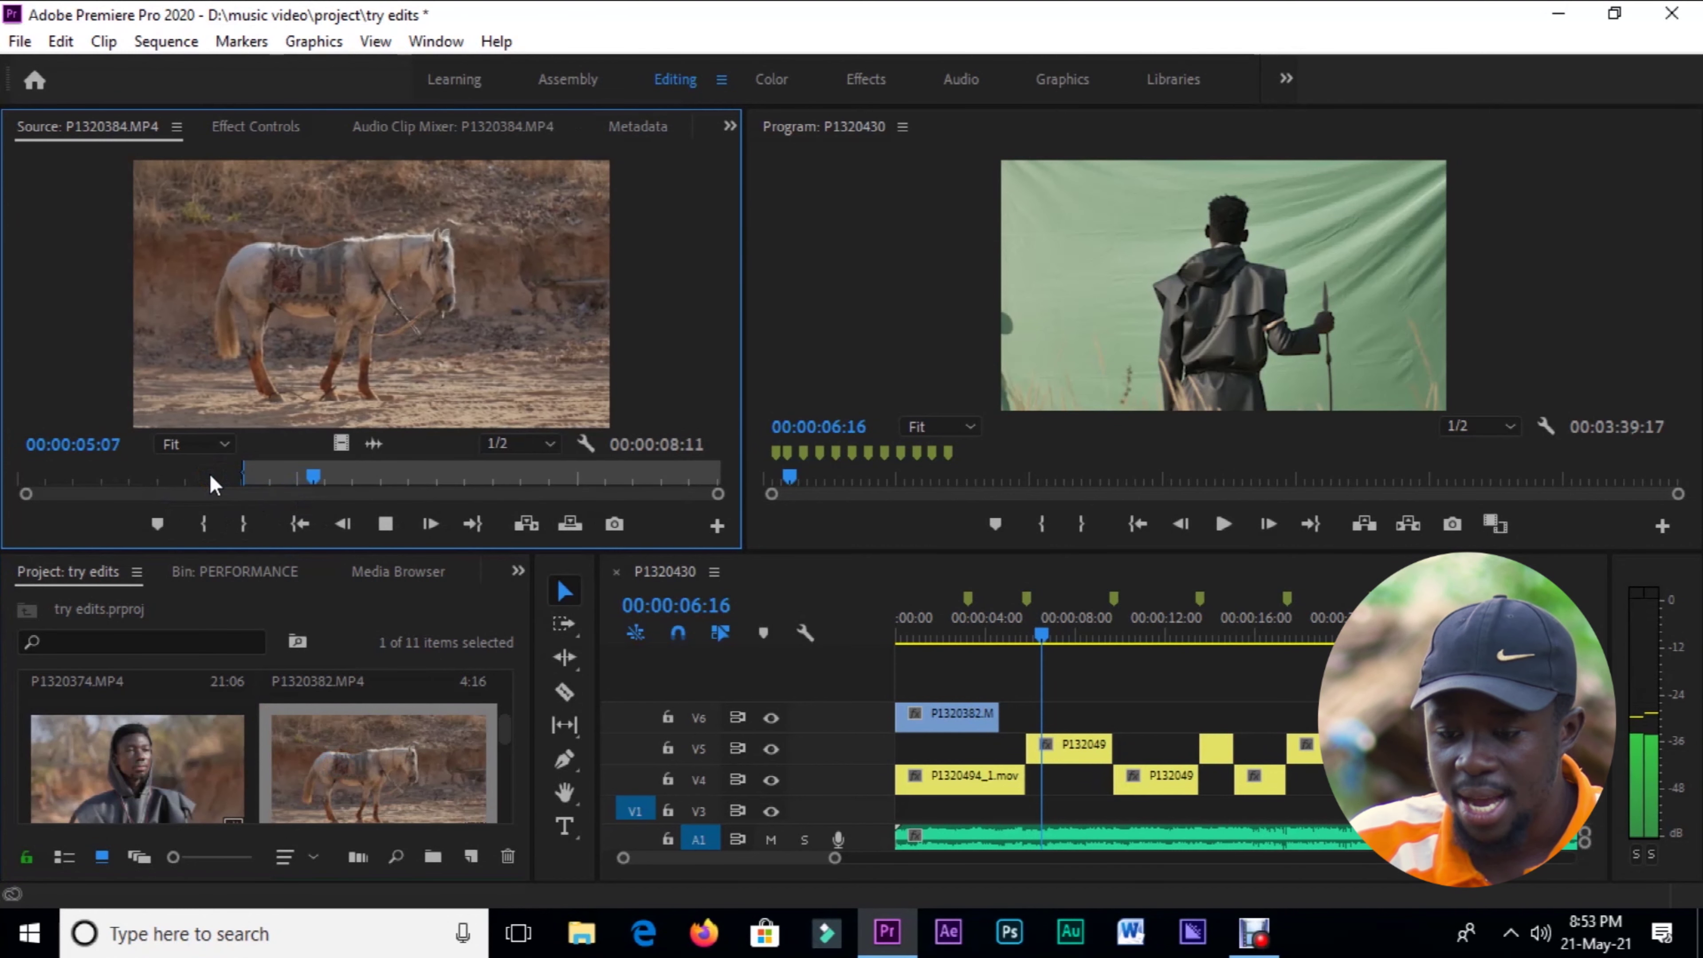
{"action": "key", "text": "space"}
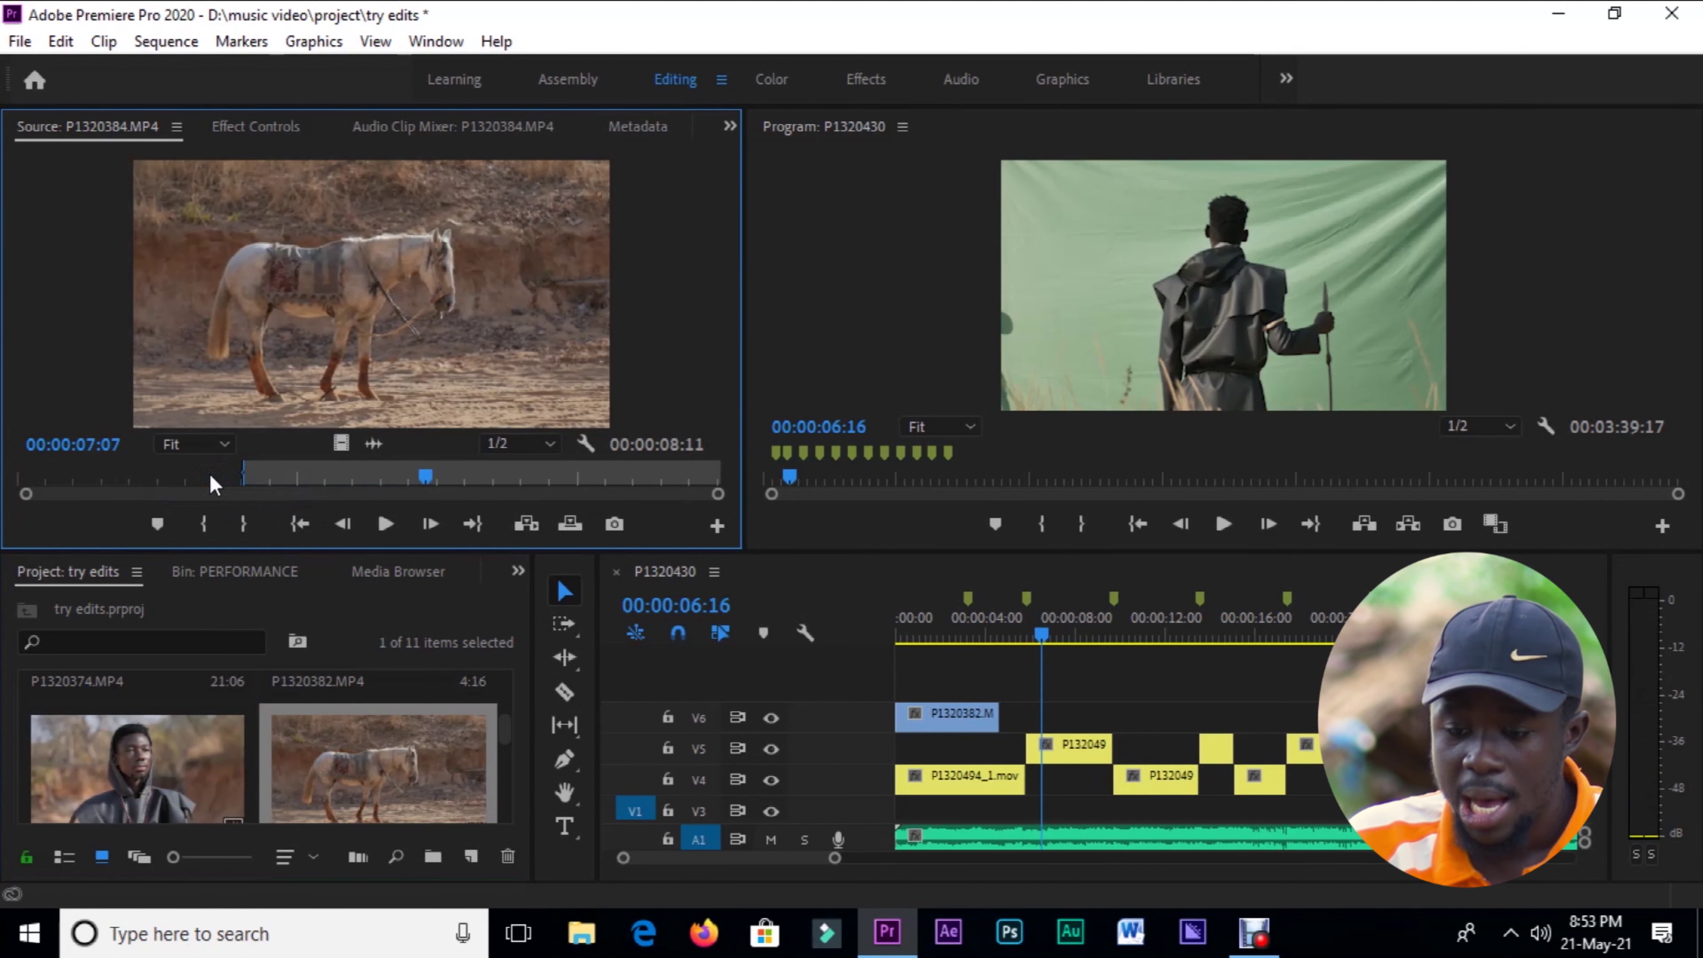
{"action": "key", "text": "o"}
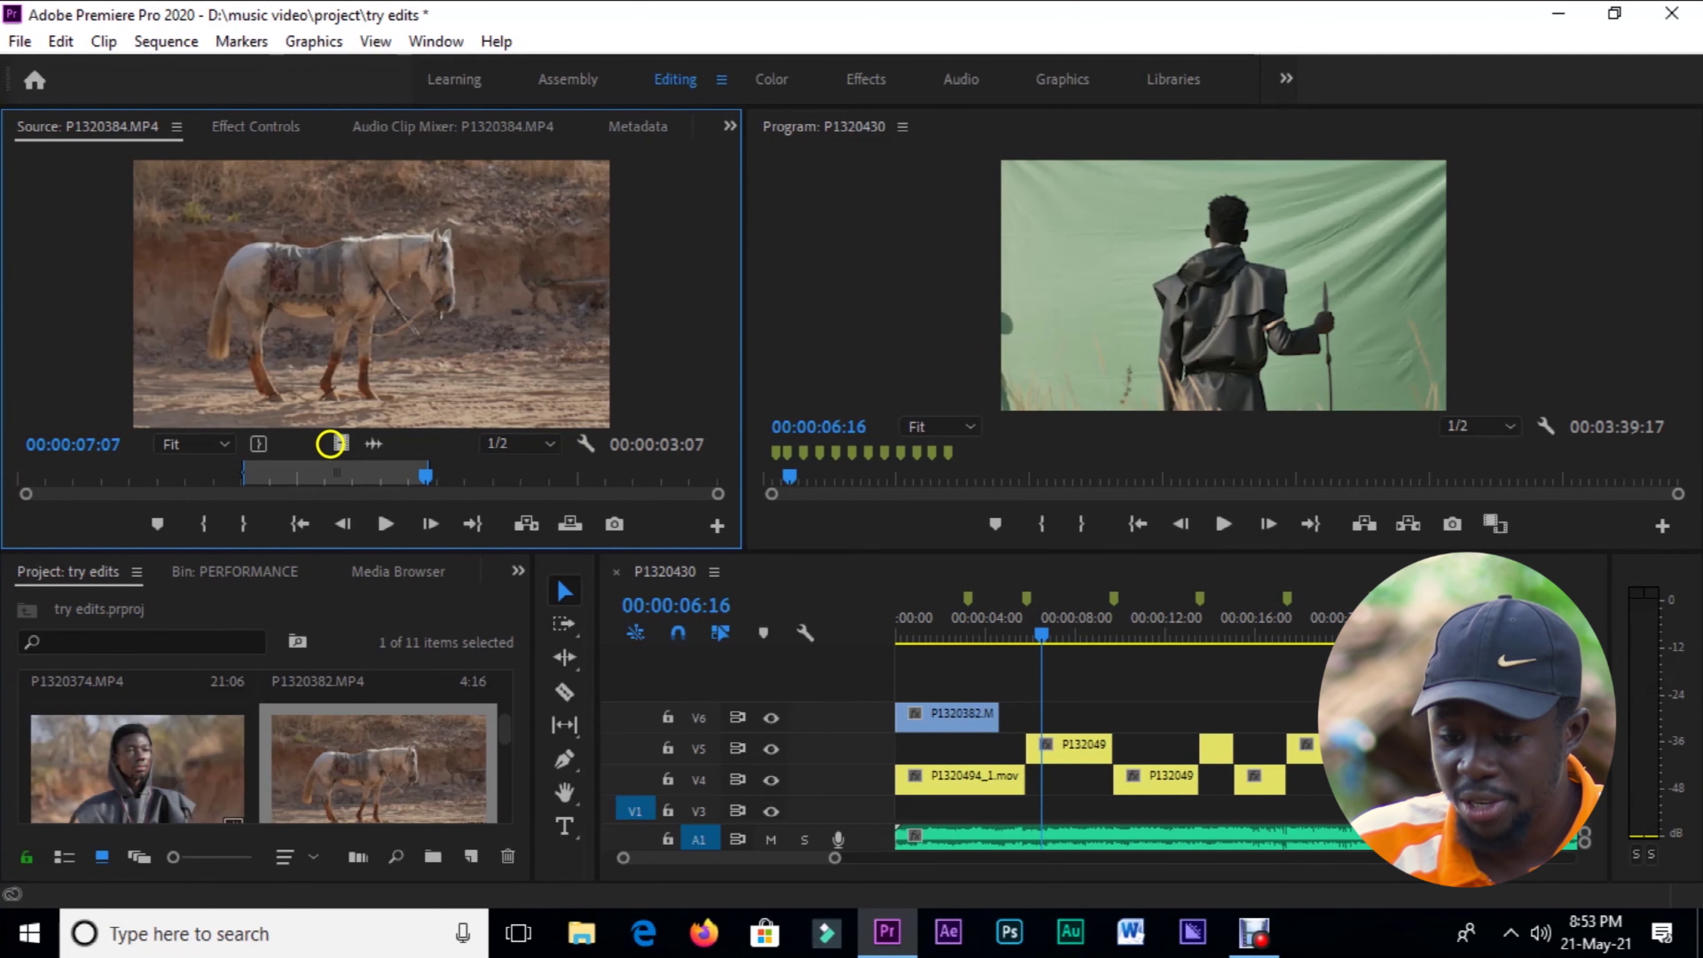
{"action": "left_click_drag", "start_coordinate": [808, 520], "coordinate": [1041, 648]}
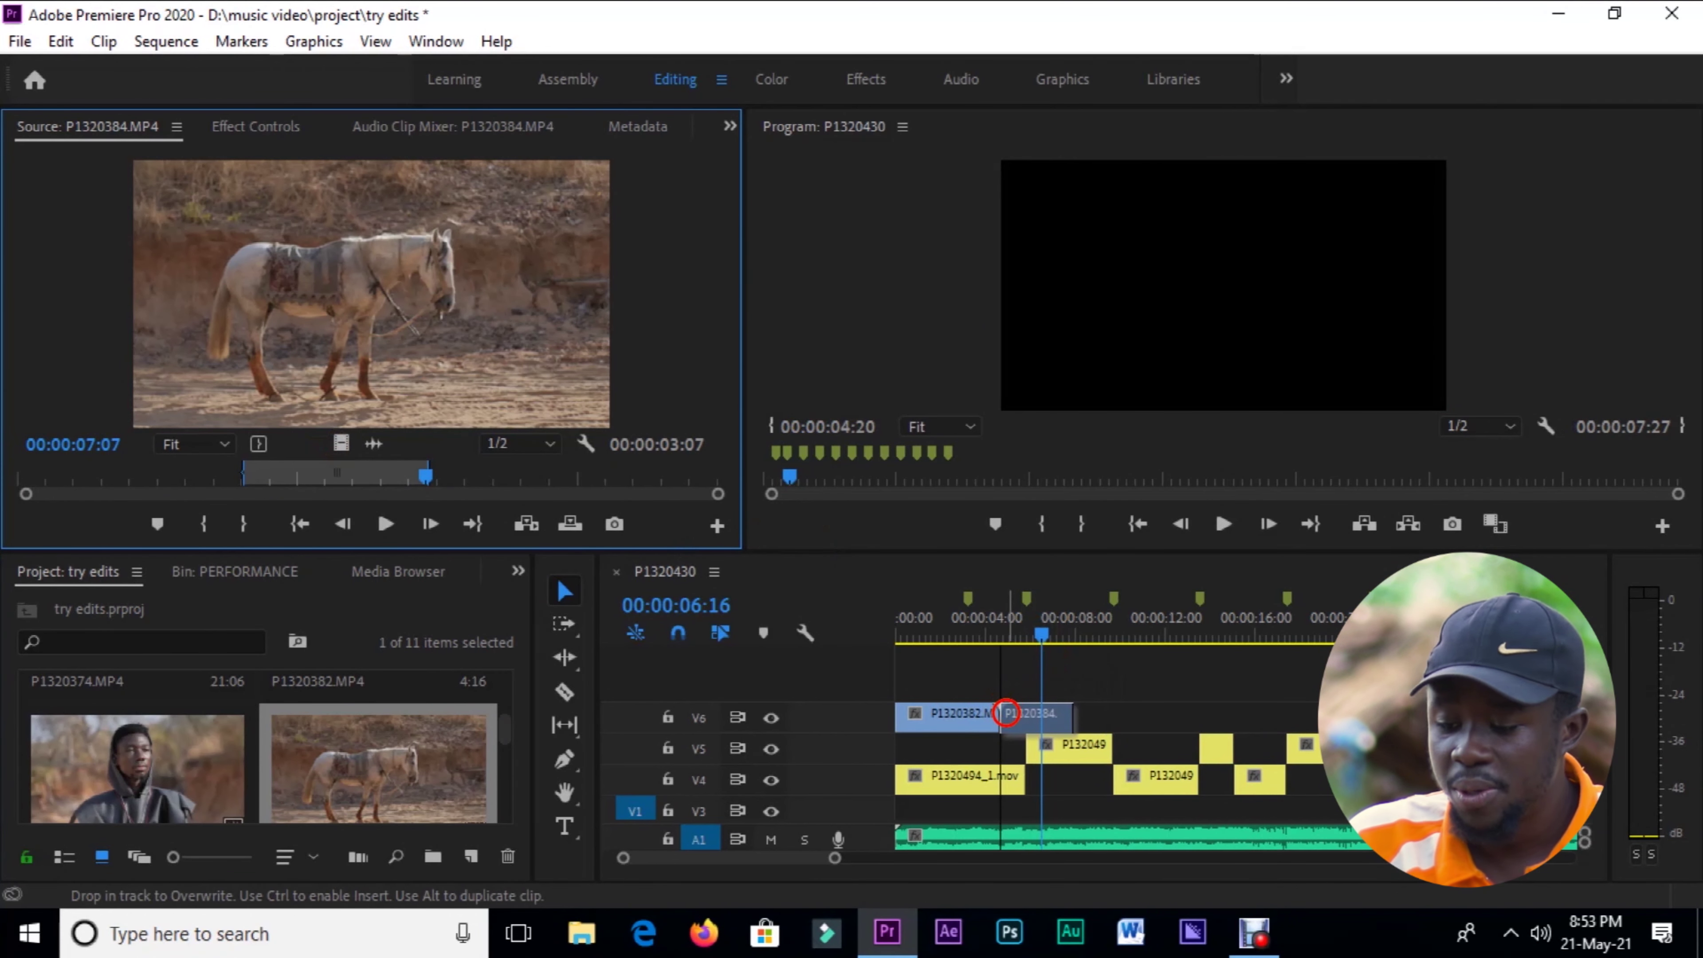
{"action": "left_click_drag", "start_coordinate": [1003, 716], "coordinate": [1004, 716]}
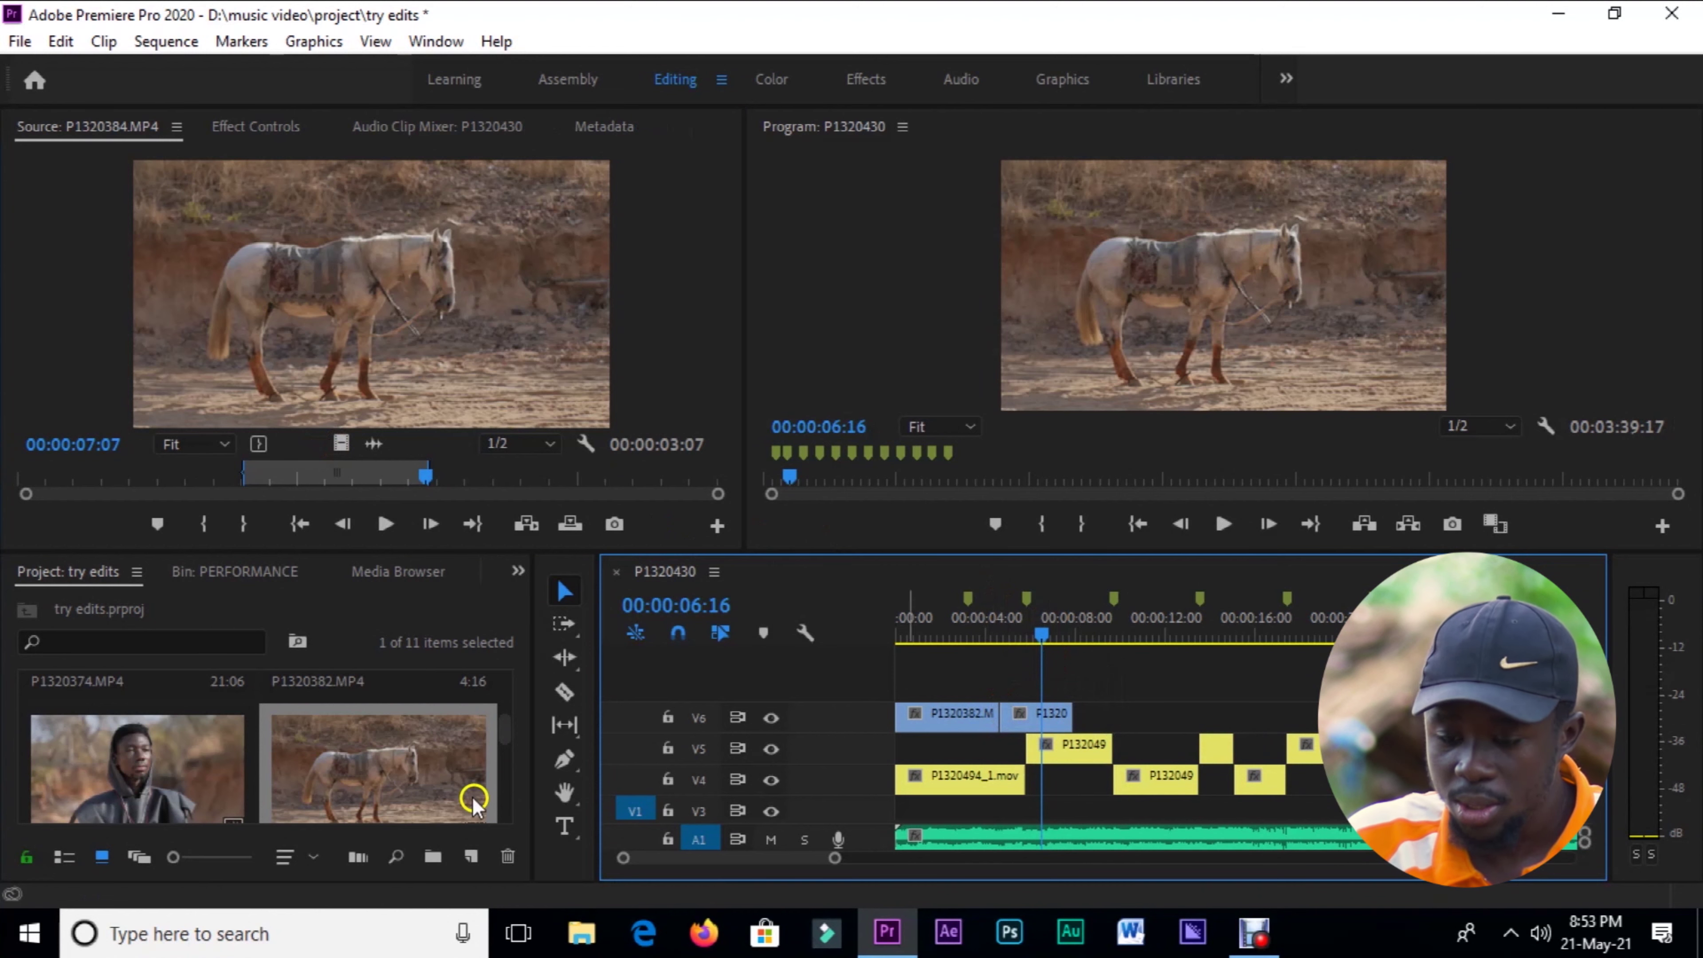
- Mark a section of P1320377.MP4 ending at 00:00:16:03 and place its video on V6 directly after the horse clip
{"action": "double_click", "coordinate": [219, 772]}
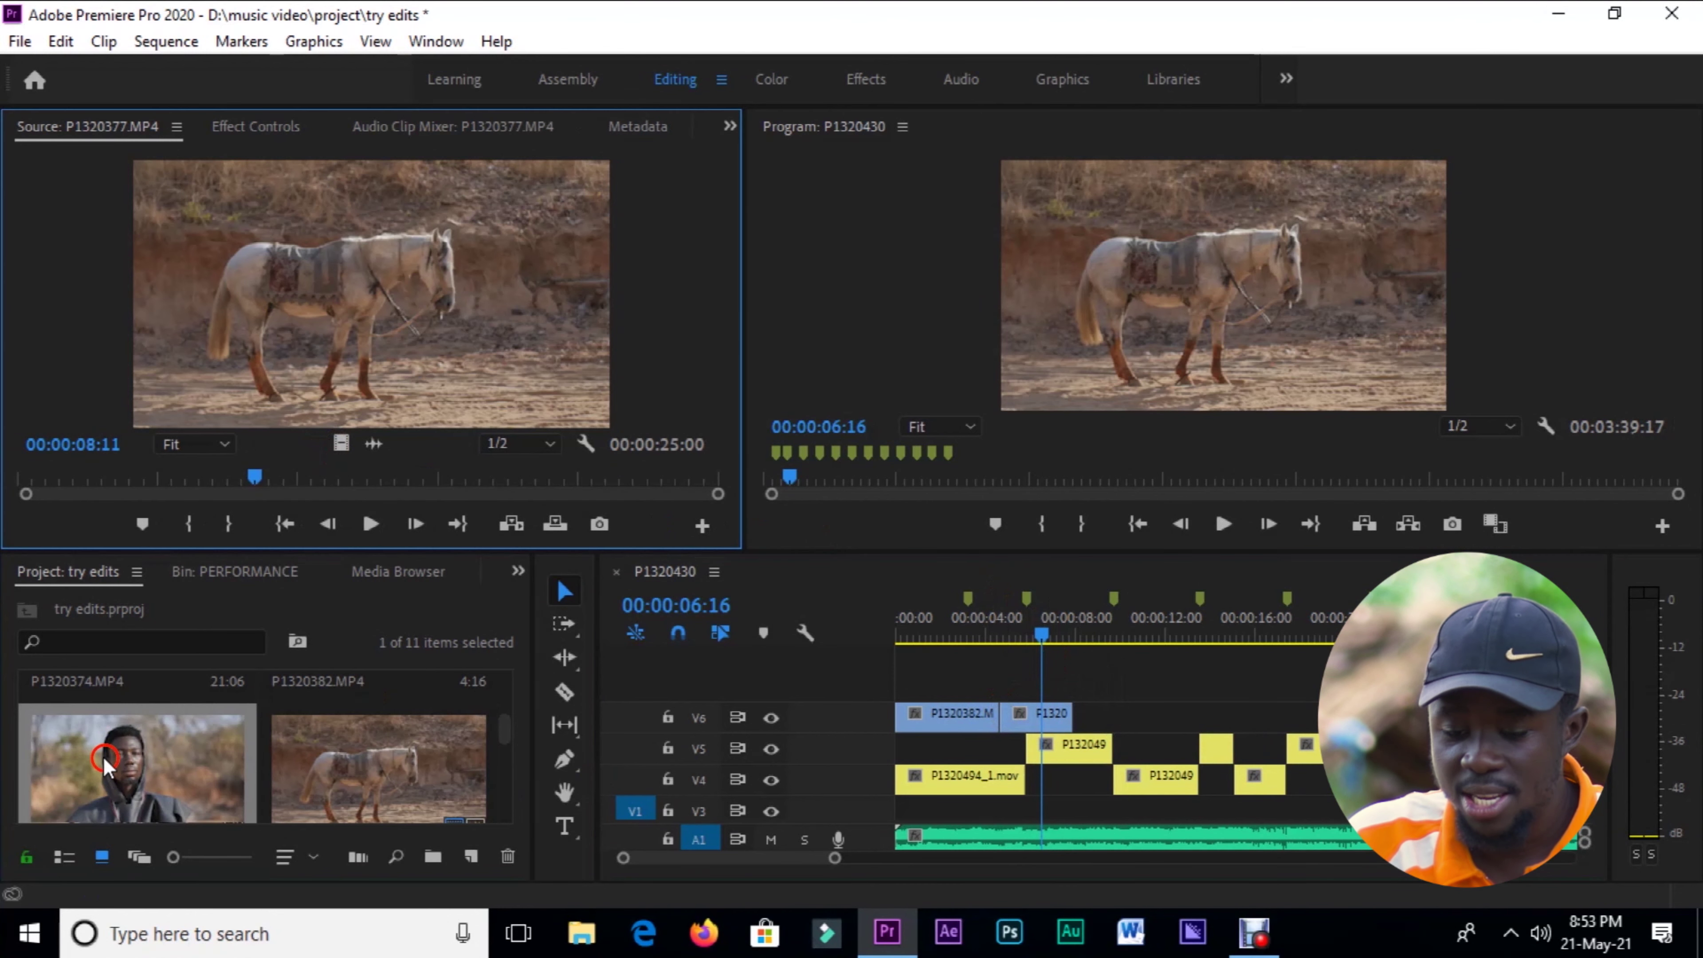
{"action": "key", "text": "space"}
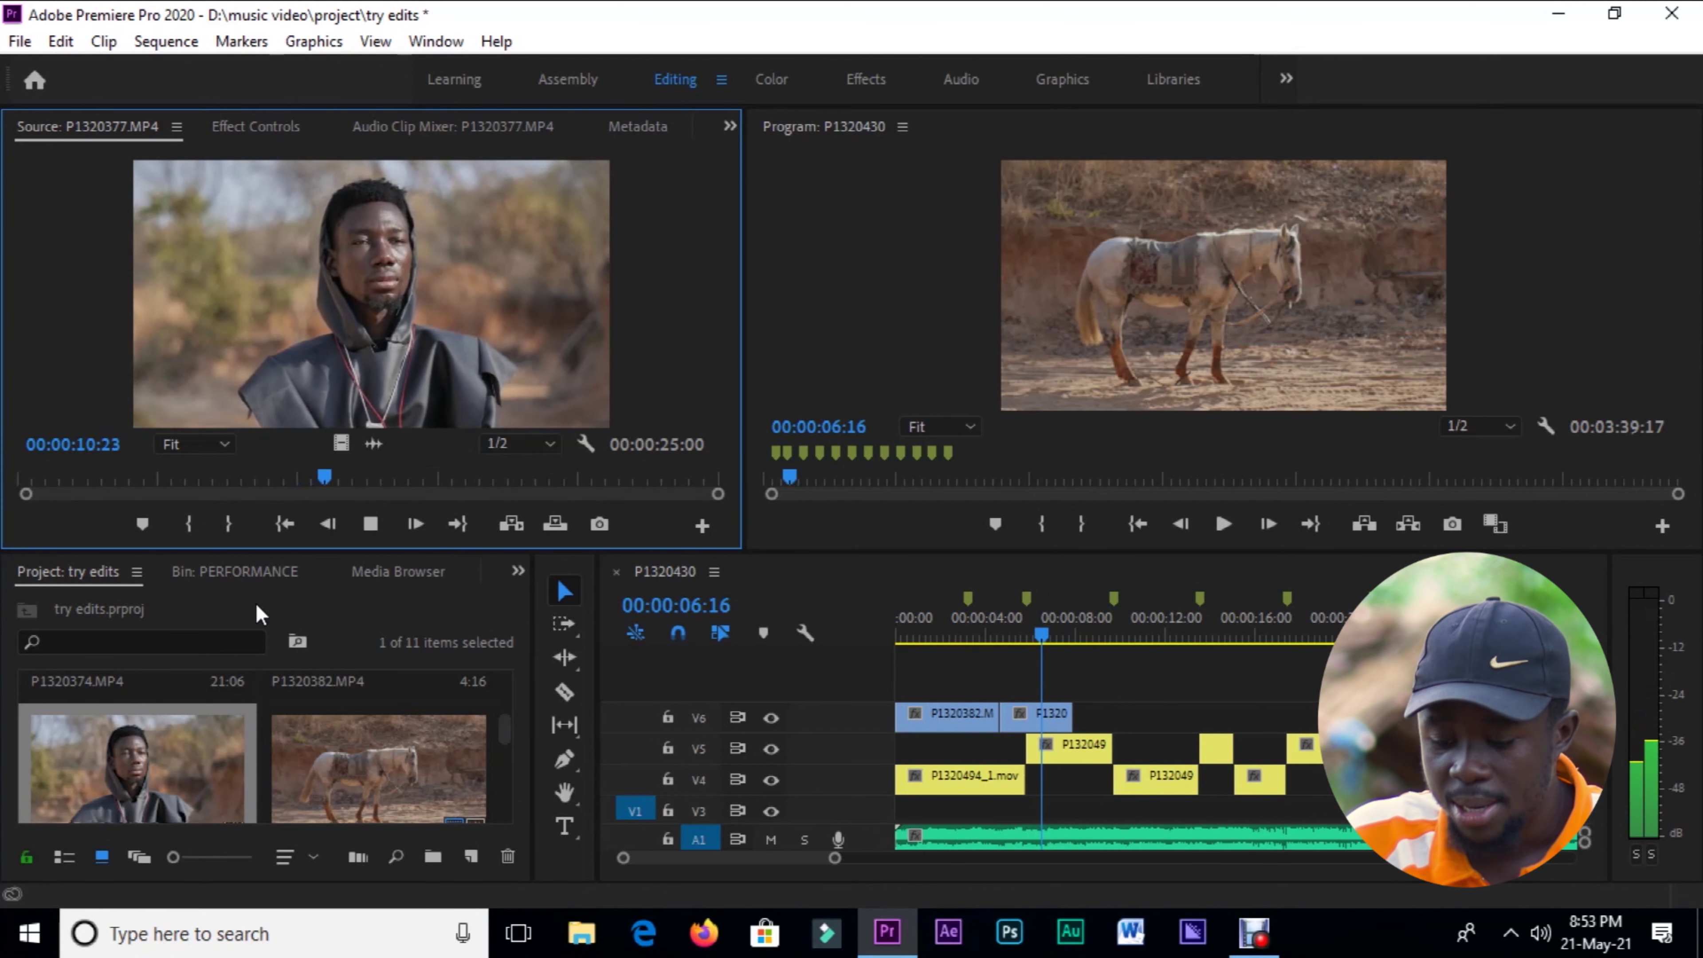
{"action": "key", "text": "i"}
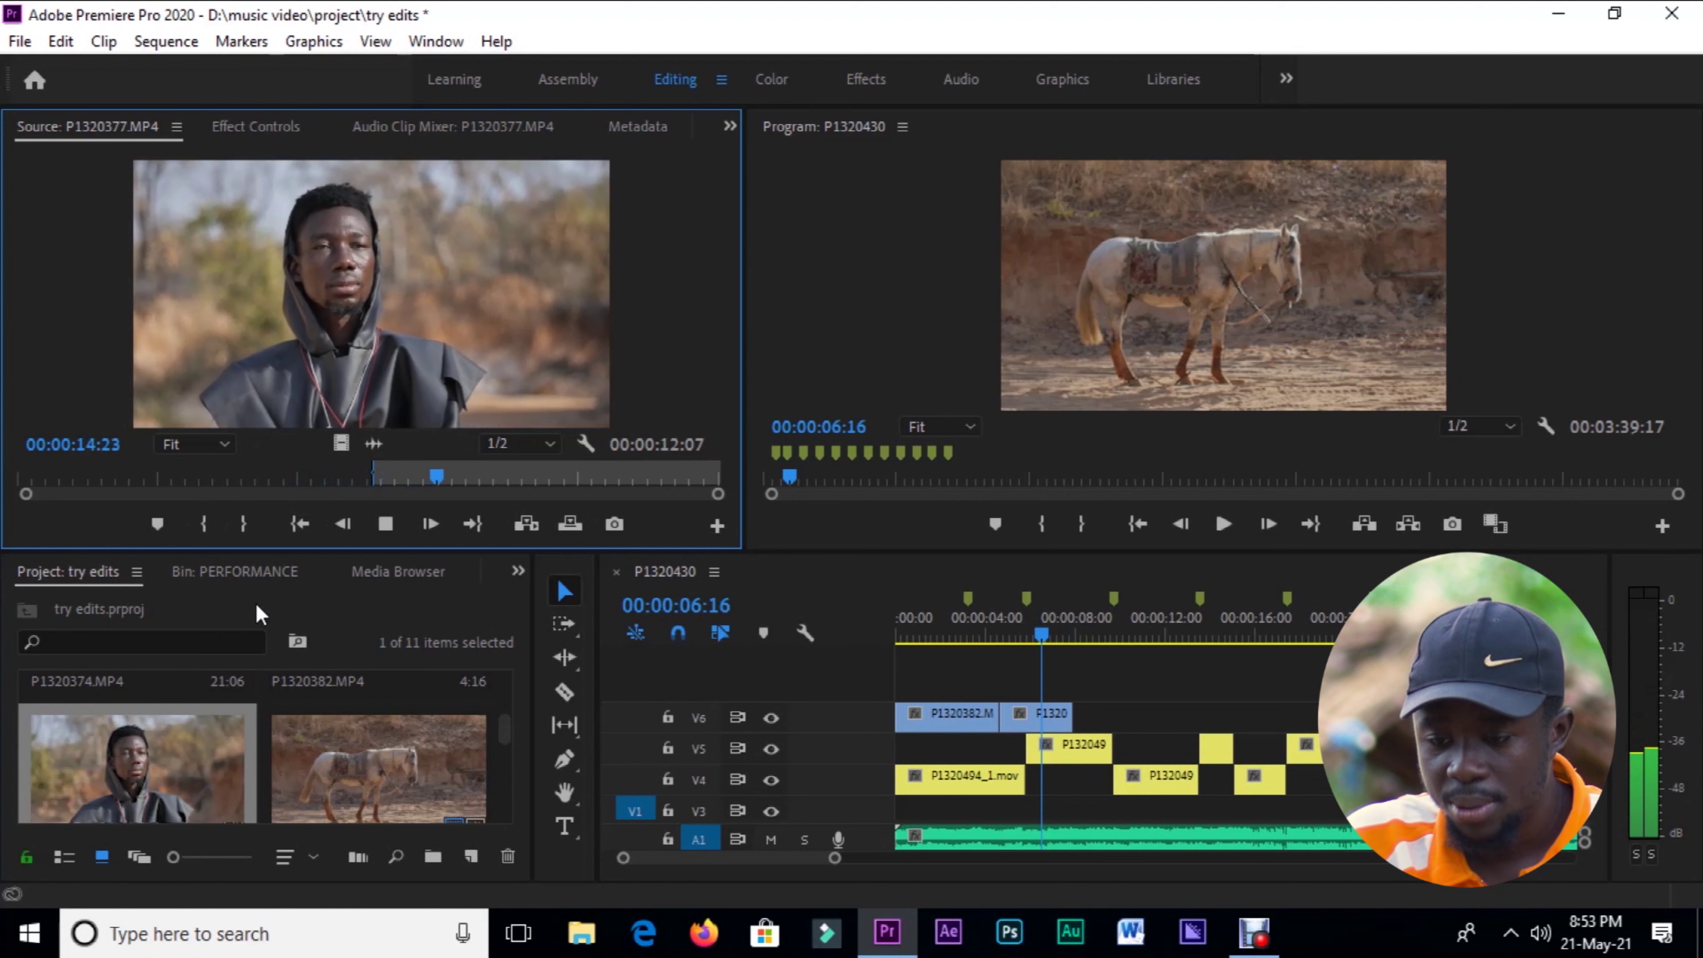
{"action": "key", "text": "o"}
{"action": "left_click", "coordinate": [483, 466]}
{"action": "left_click", "coordinate": [323, 432]}
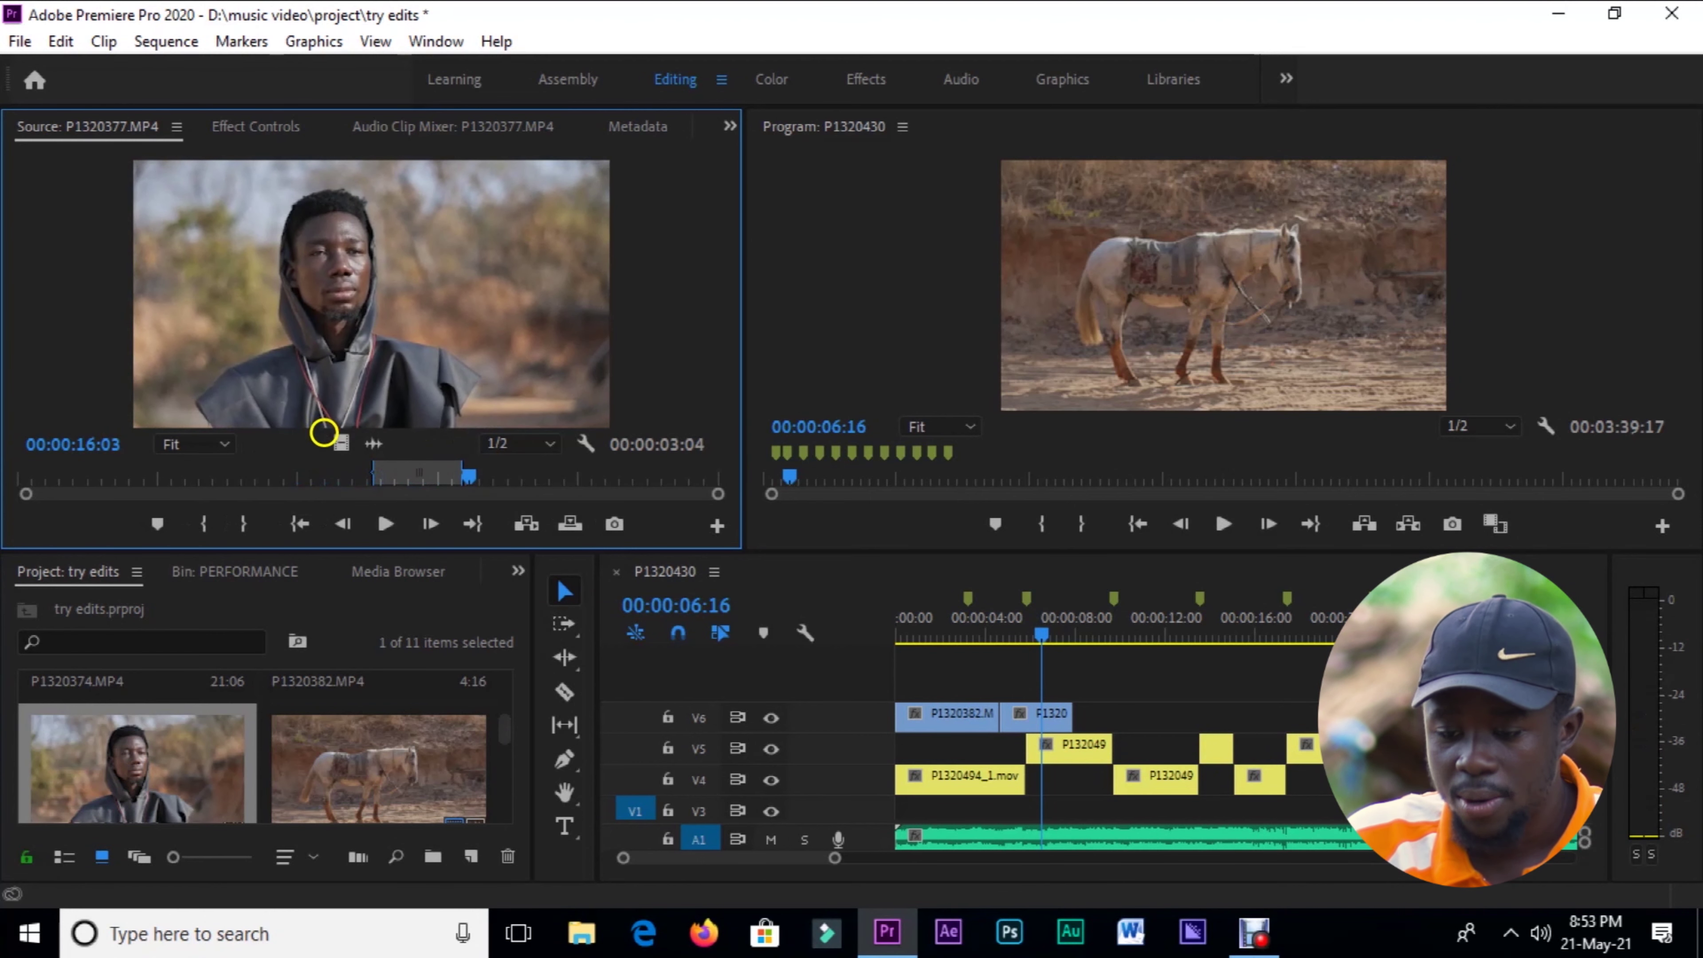
{"action": "left_click_drag", "start_coordinate": [395, 444], "coordinate": [1074, 713]}
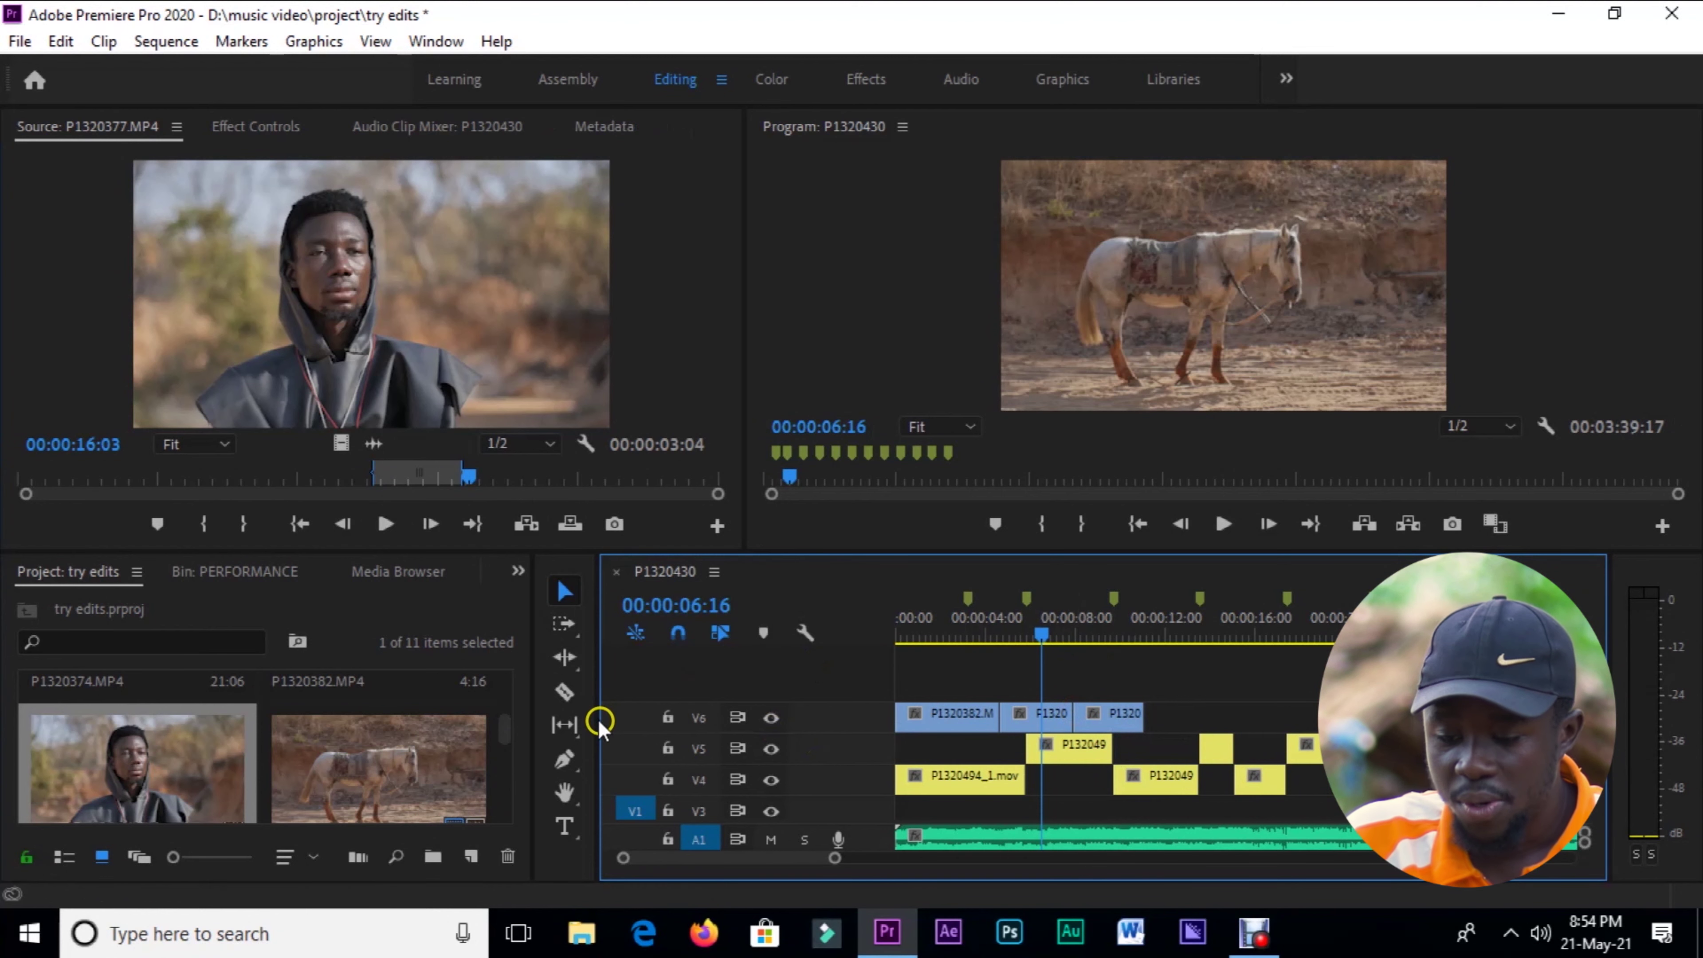
- Play the performance cuts from about 00:00:12:00 and park the playhead at 00:00:14:24
{"action": "left_click_drag", "start_coordinate": [1099, 634], "coordinate": [1165, 645]}
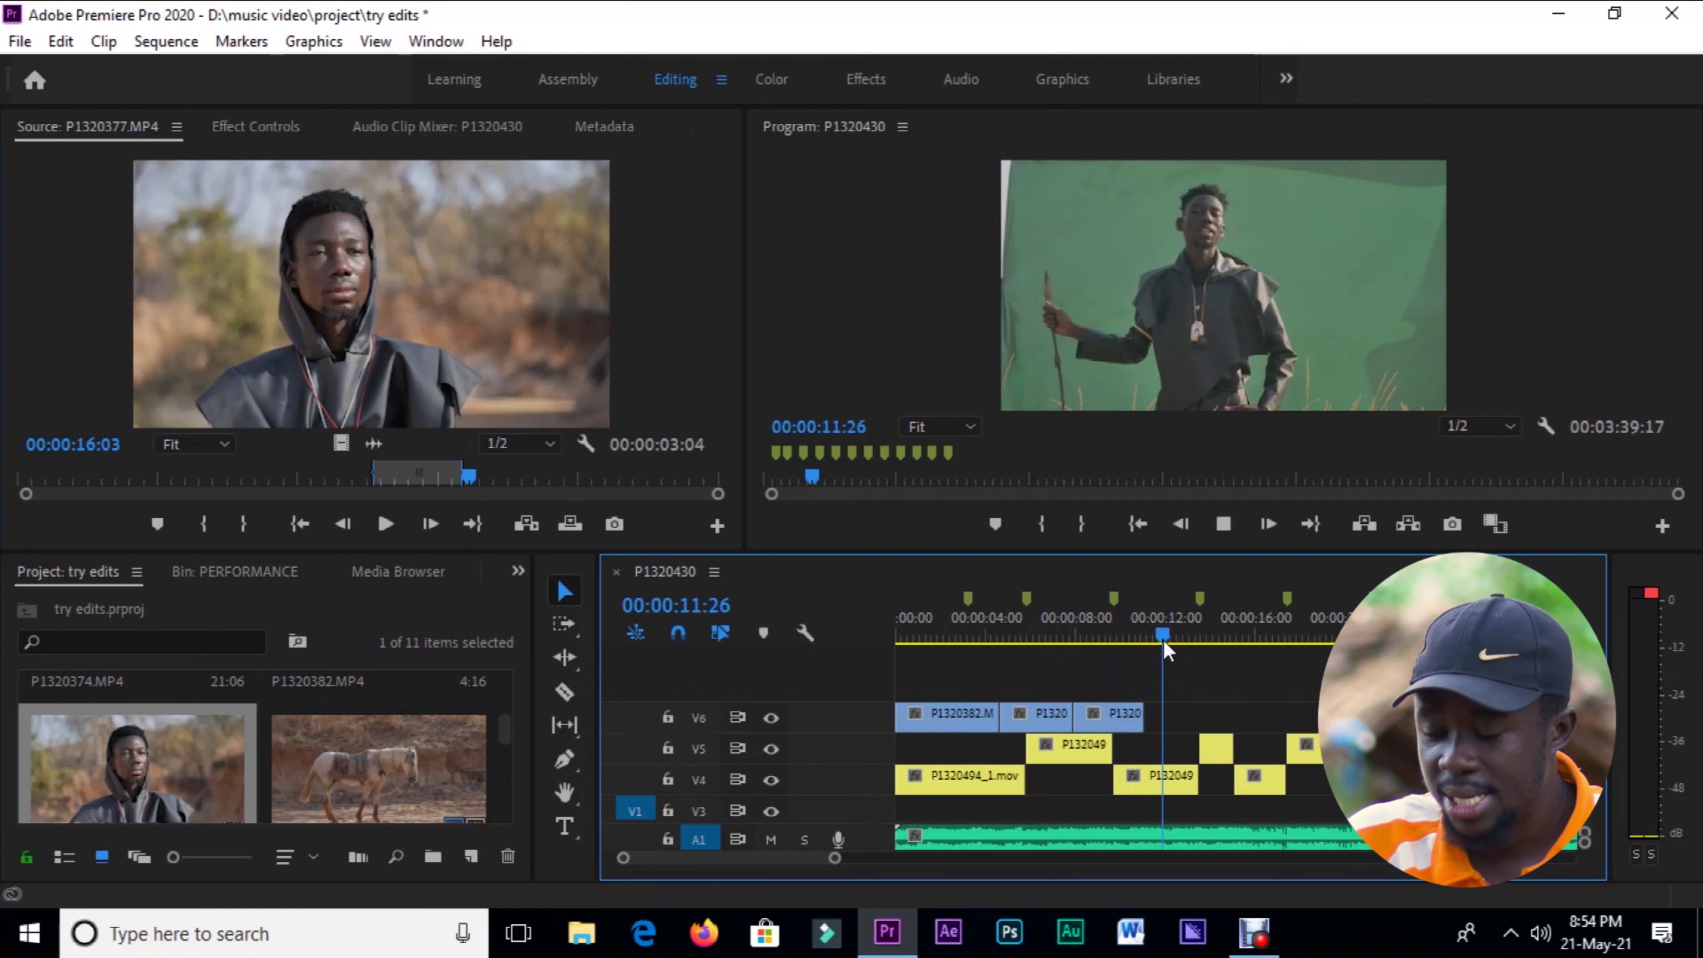
{"action": "key", "text": "space"}
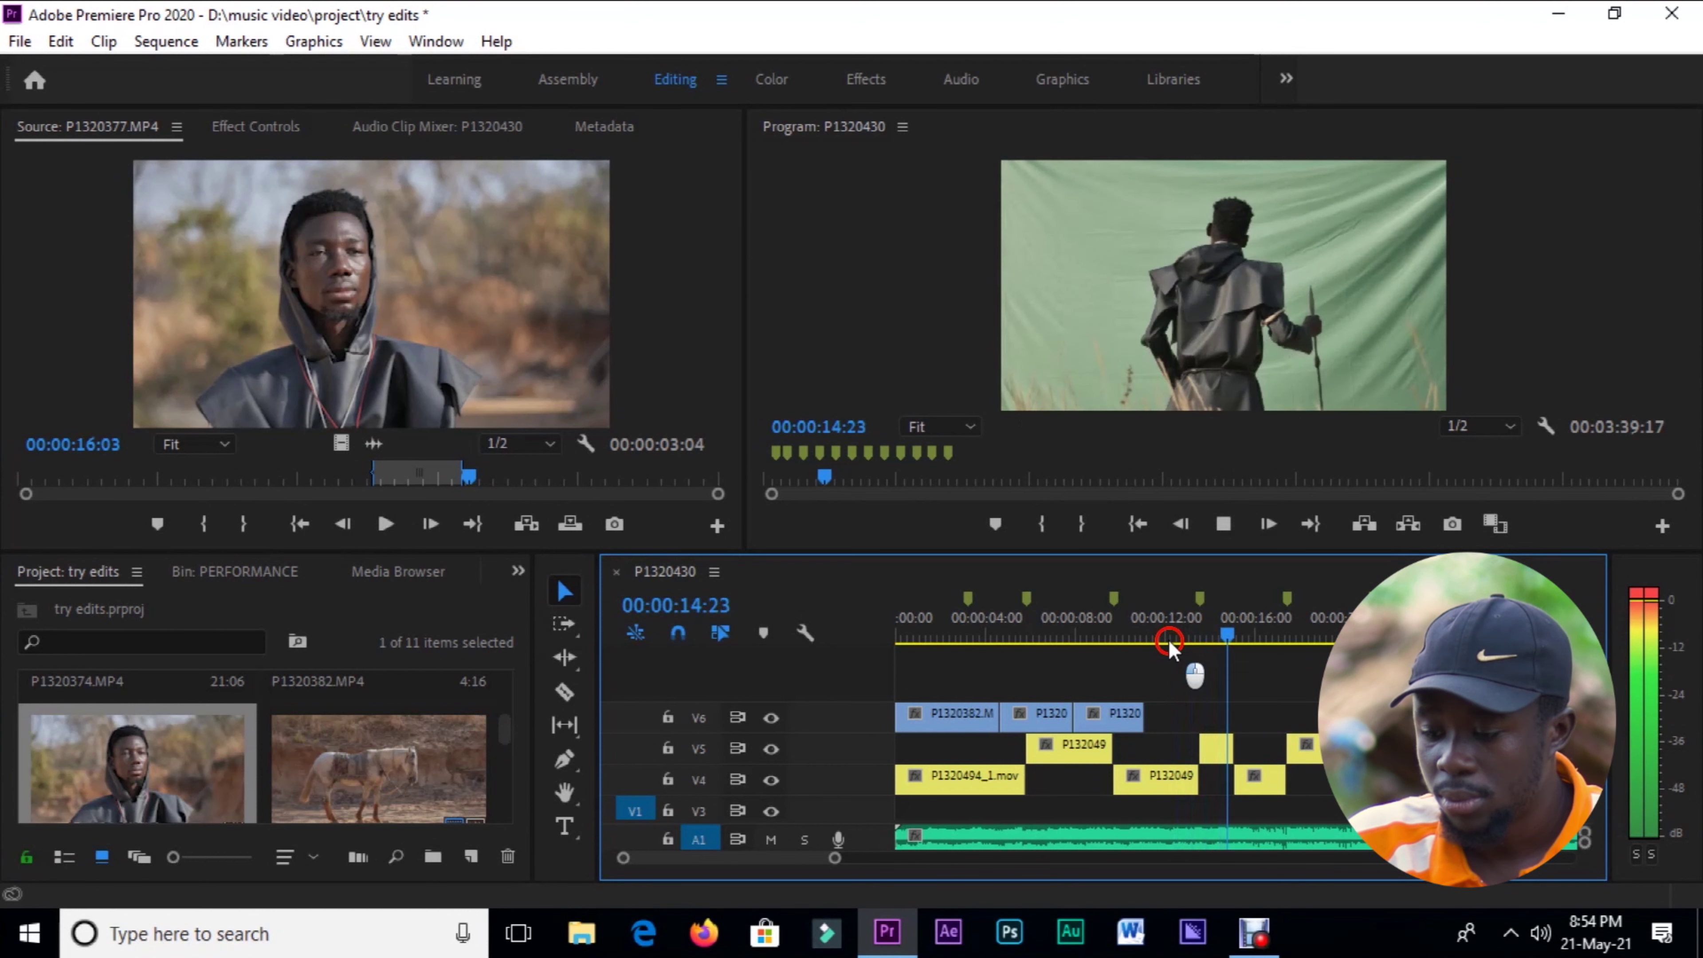
{"action": "key", "text": "space"}
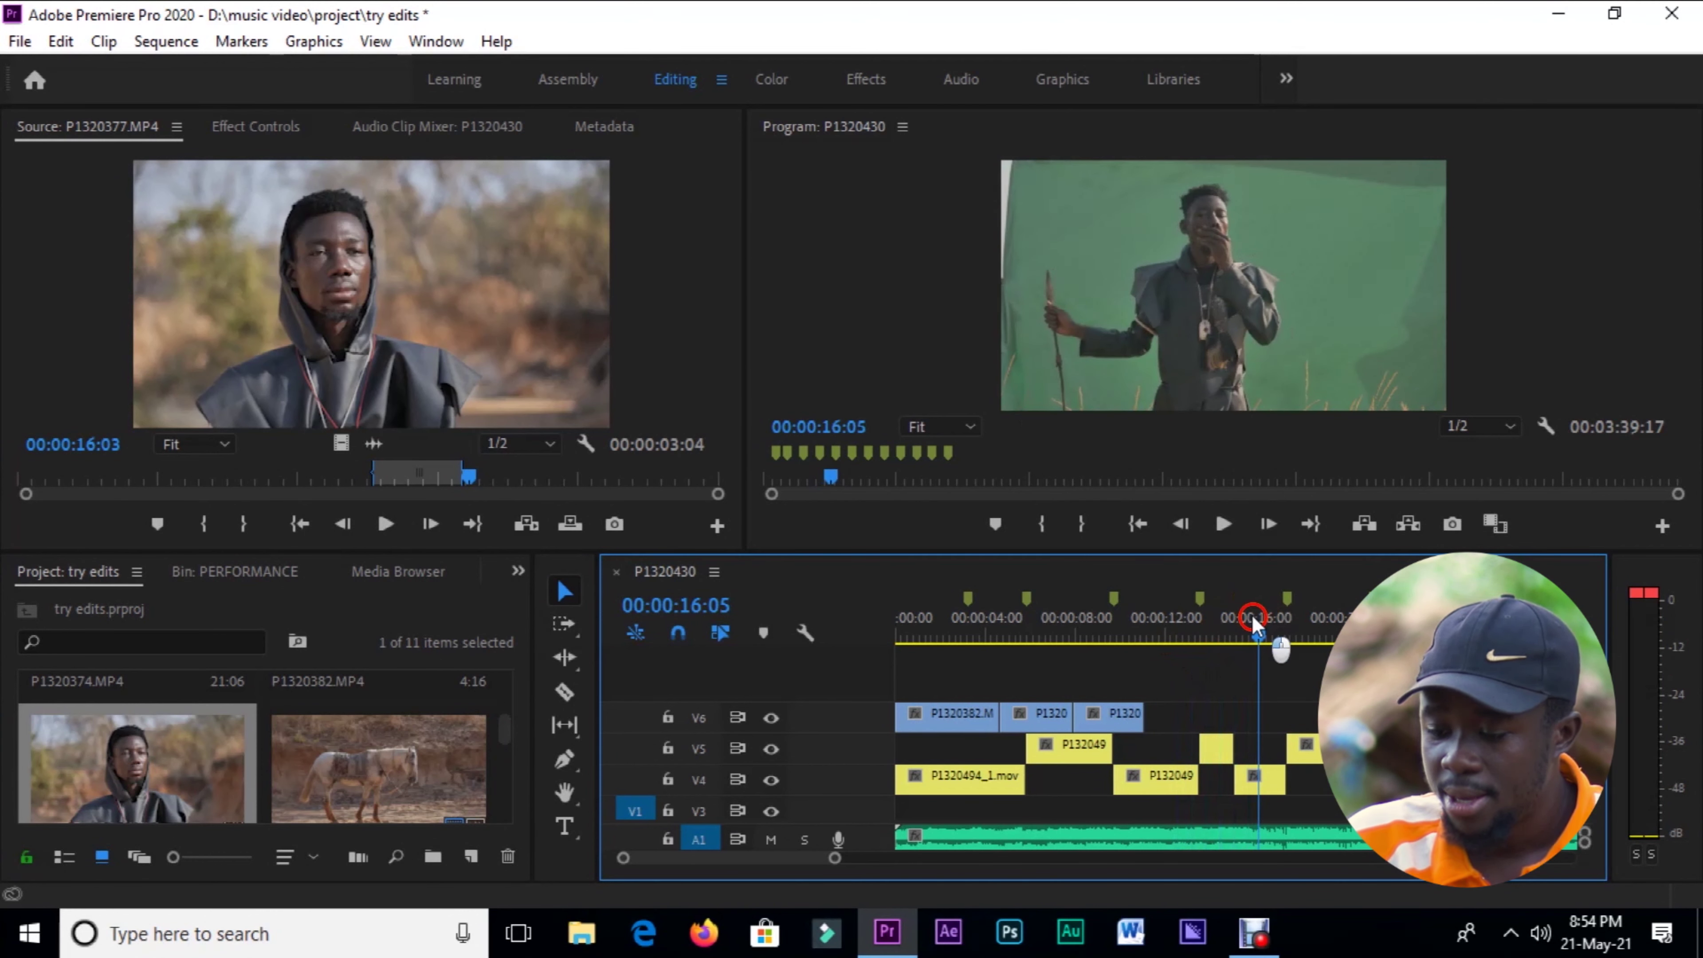
{"action": "left_click_drag", "start_coordinate": [1228, 637], "coordinate": [1230, 637]}
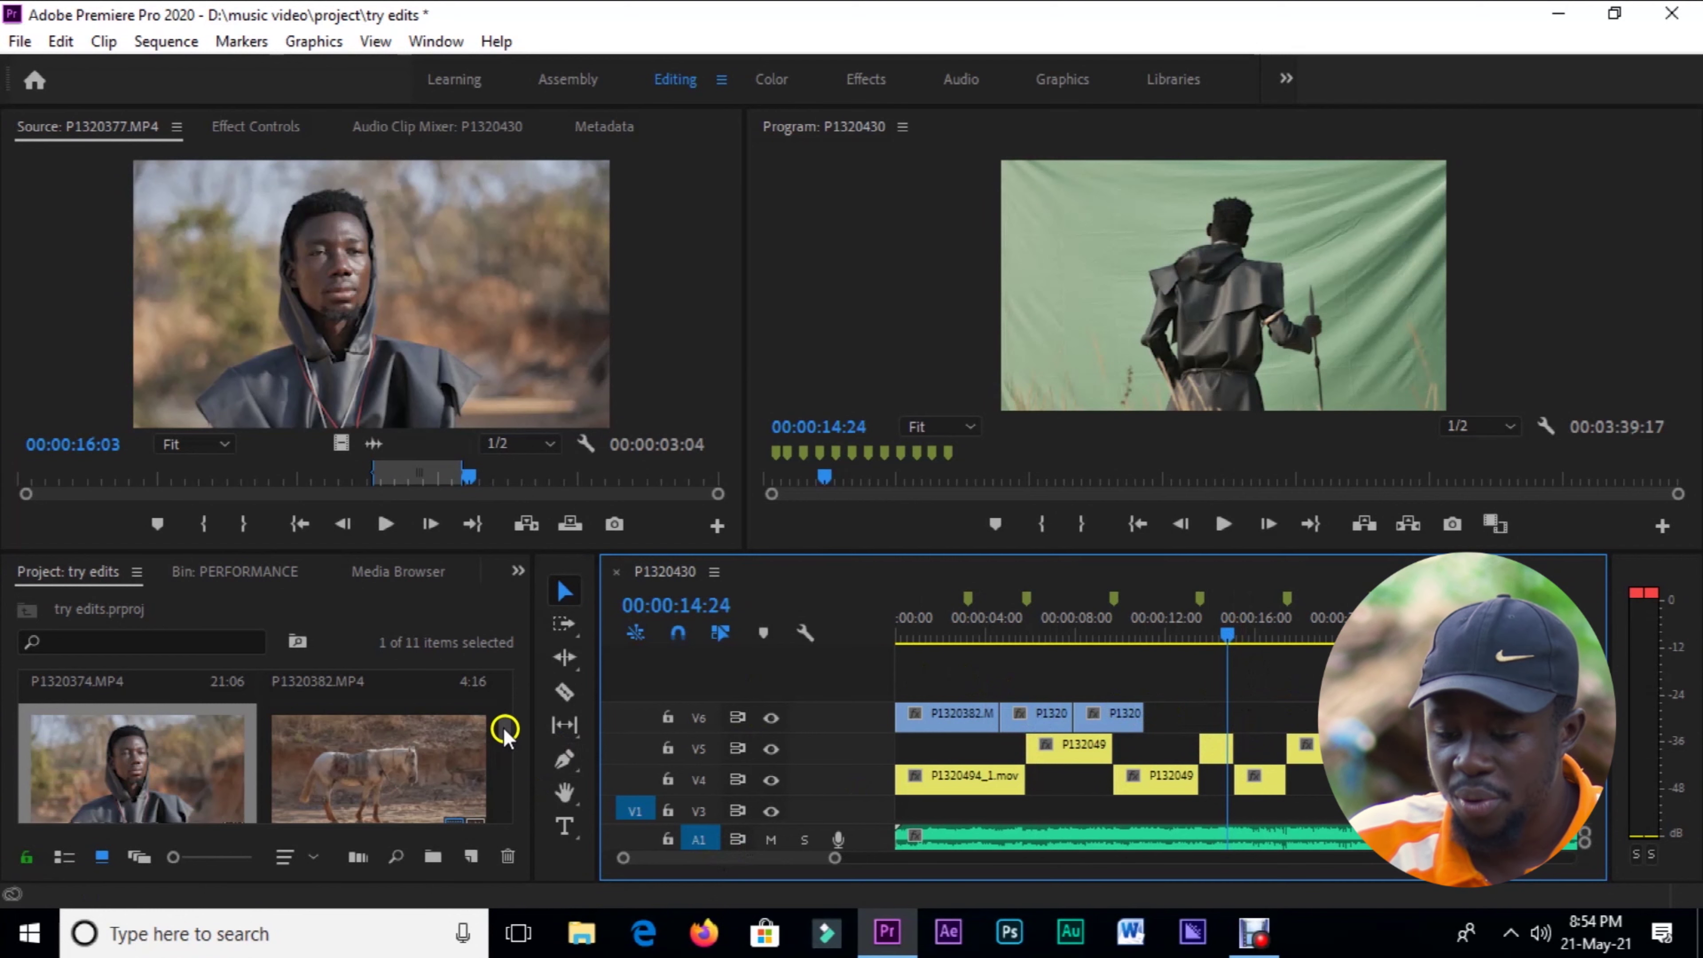
- Mark P1320361.MP4 from 00:00:02:03 to 00:00:04:07 and place its video on V6 directly after P1320377.MP4
{"action": "scroll", "coordinate": [504, 735], "scroll_direction": "down", "scroll_amount": 5}
{"action": "scroll", "coordinate": [504, 762], "scroll_direction": "up", "scroll_amount": 1}
{"action": "double_click", "coordinate": [346, 737]}
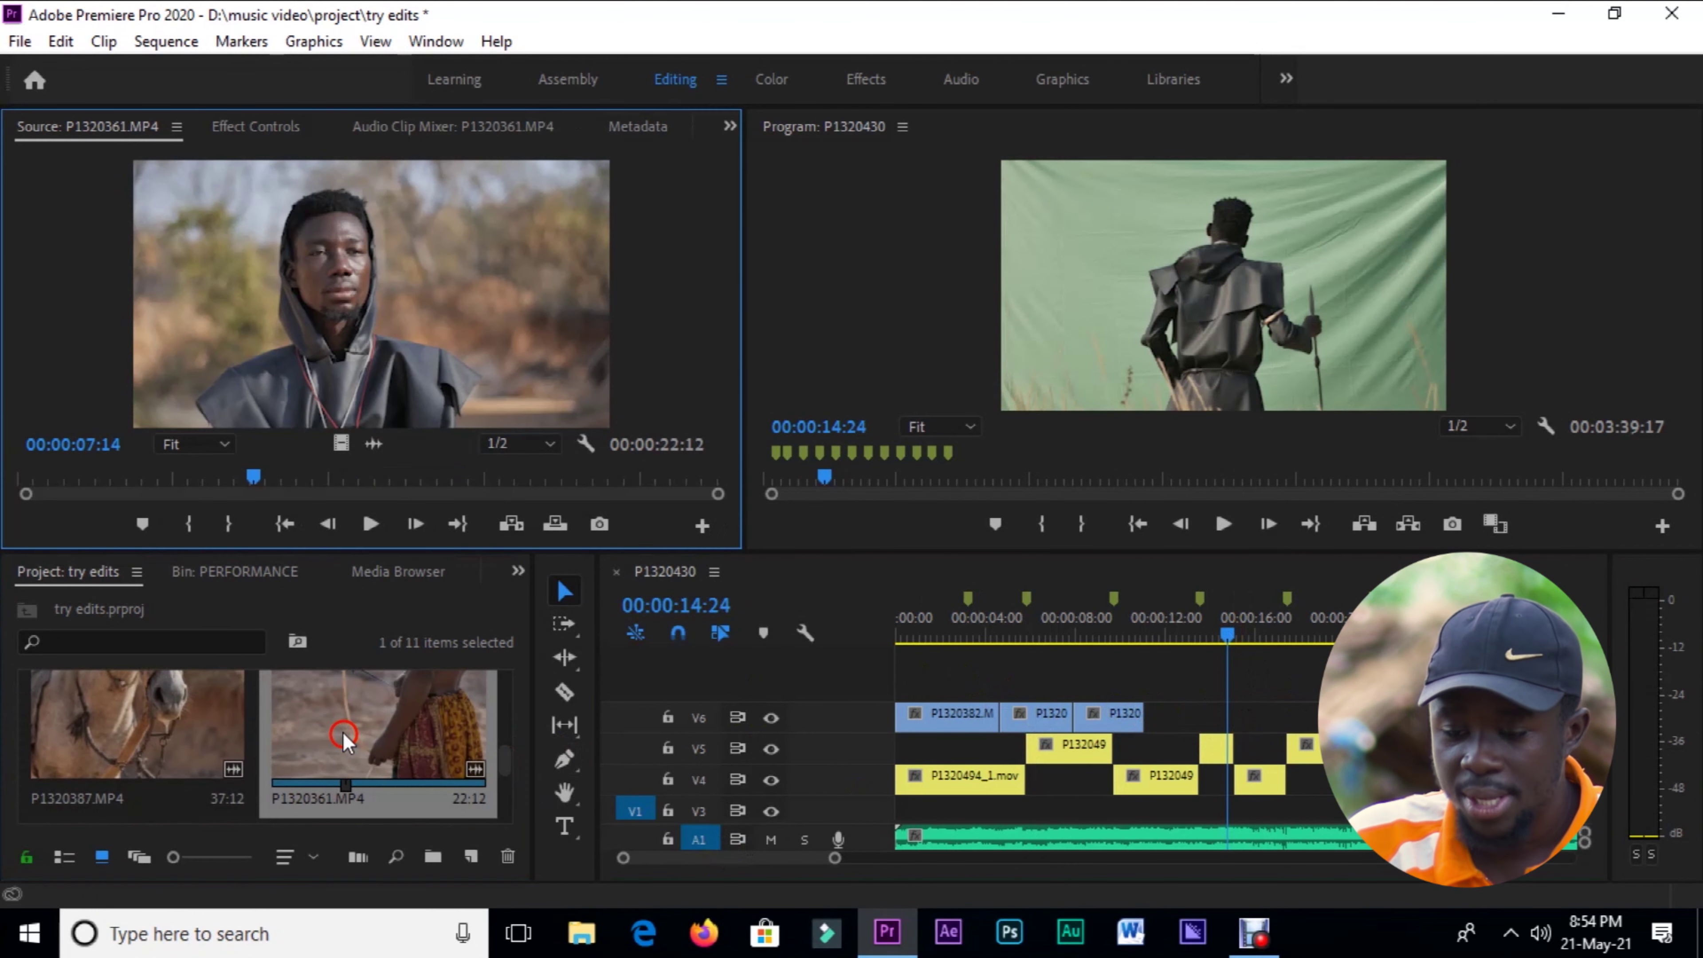
{"action": "left_click_drag", "start_coordinate": [139, 478], "coordinate": [88, 486]}
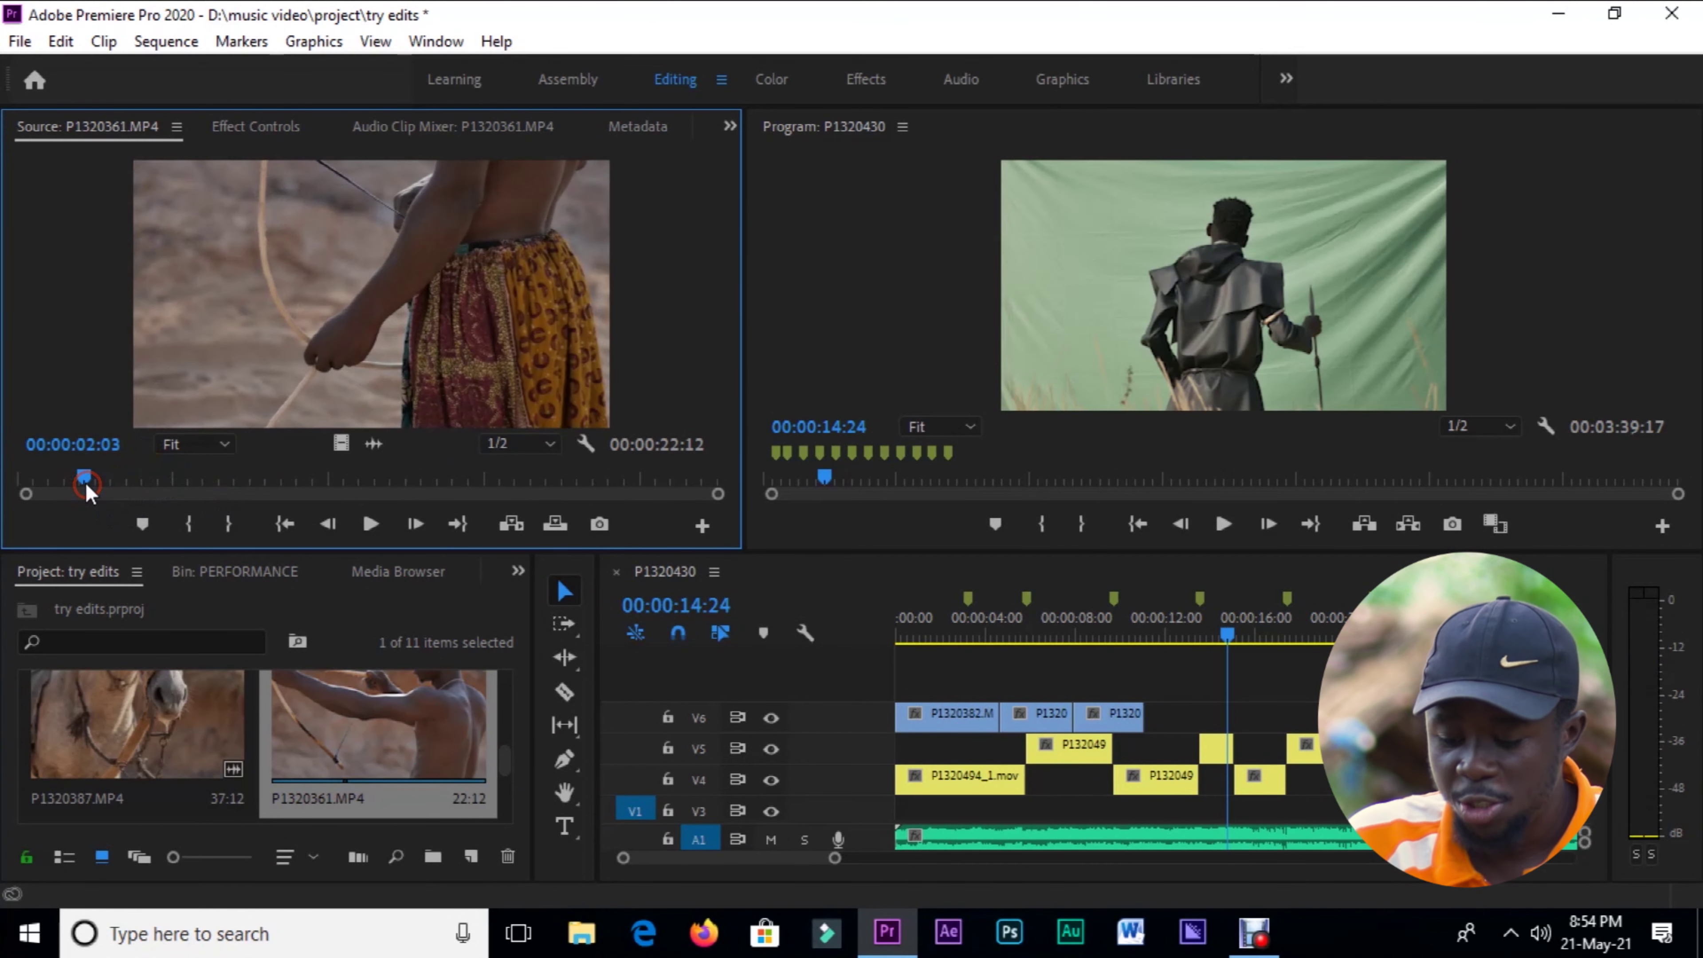
{"action": "key", "text": "i"}
{"action": "key", "text": "space"}
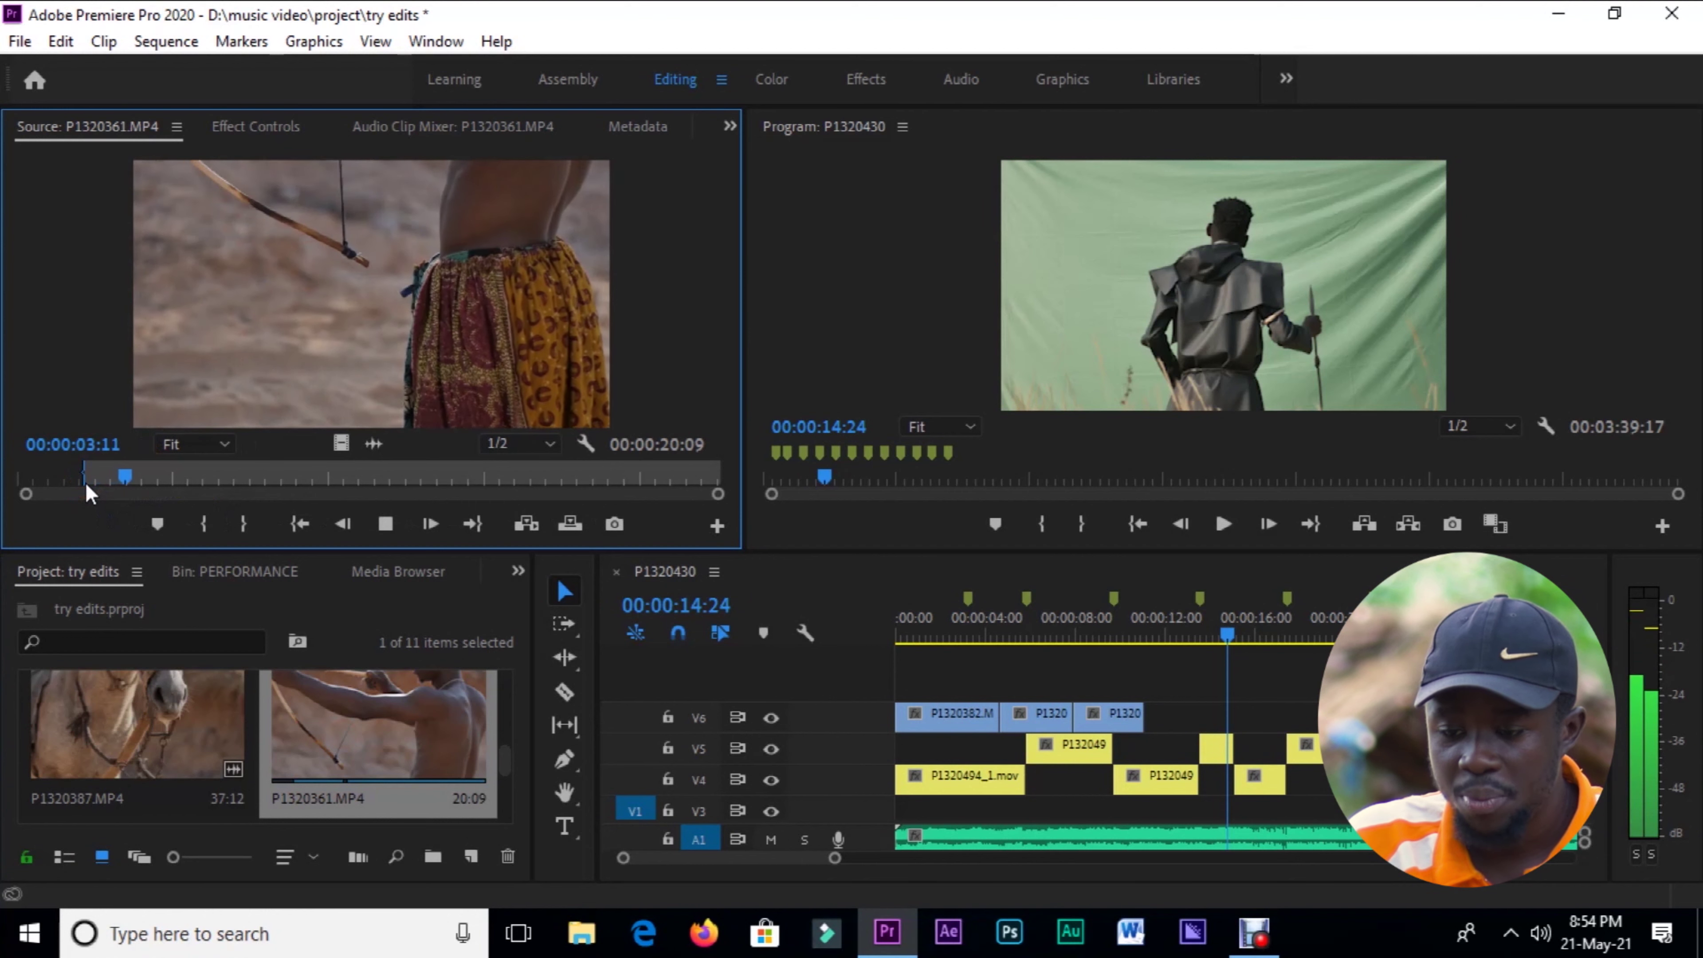
{"action": "key", "text": "space"}
{"action": "key", "text": "o"}
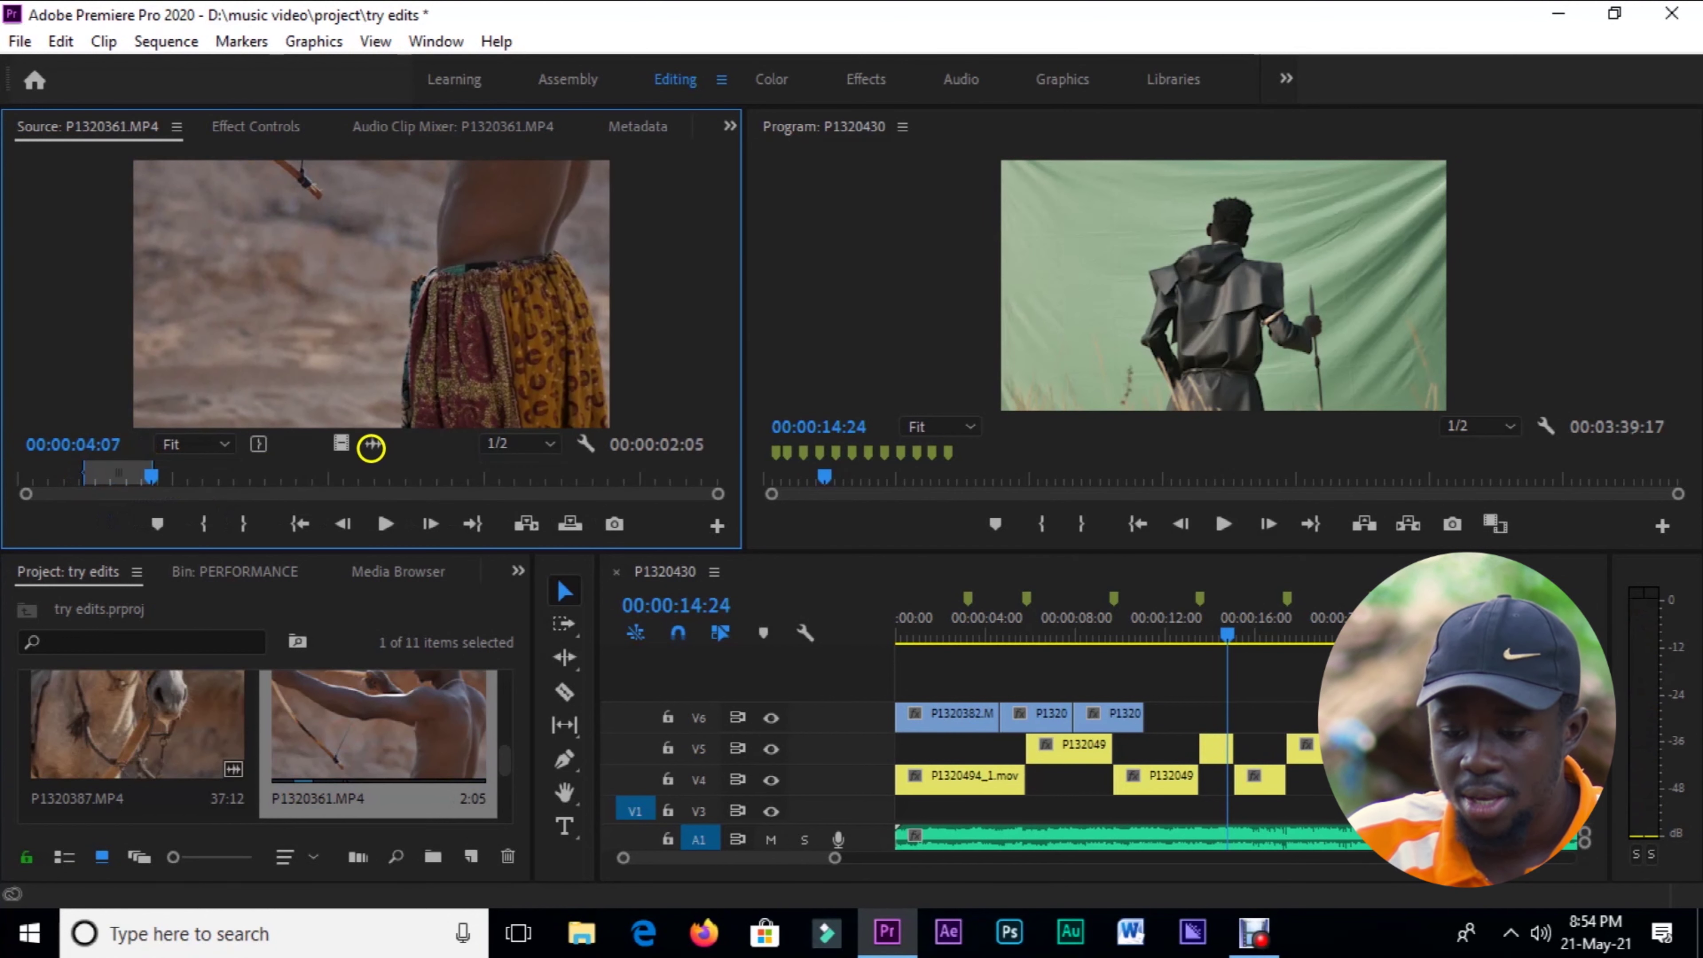
{"action": "left_click_drag", "start_coordinate": [846, 543], "coordinate": [1149, 712]}
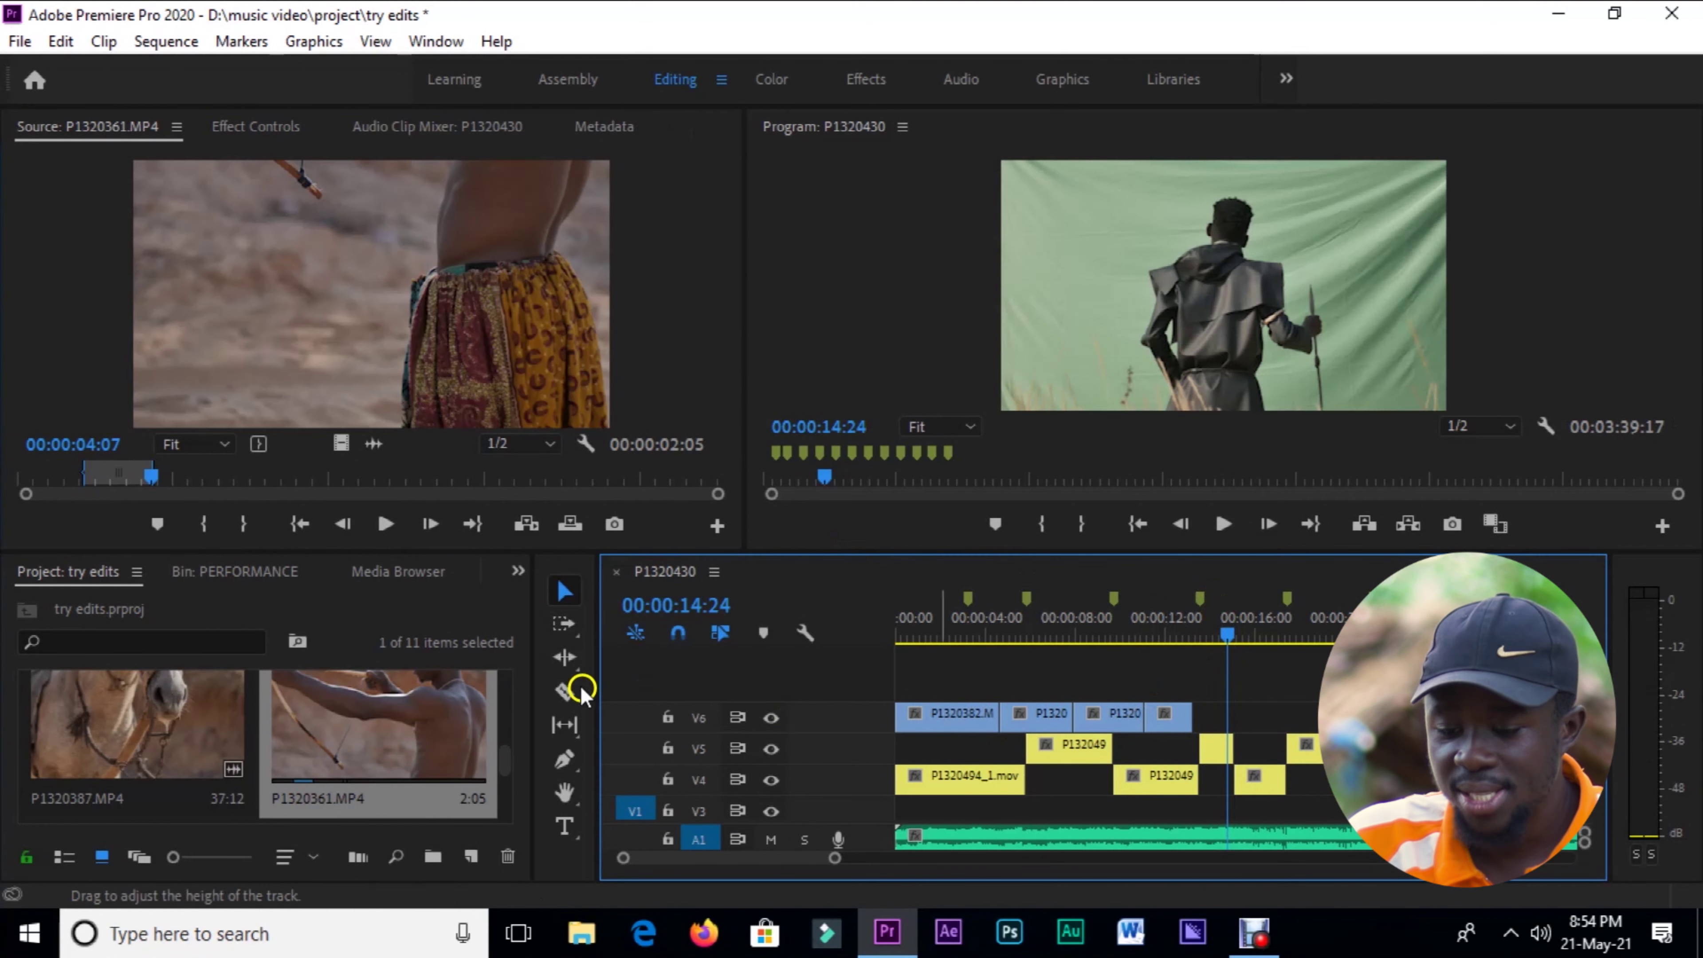
- Check P1320361.MP4 around 00:00:10:22, and load the face close-up P1320365.MP4 into the Source monitor
{"action": "left_click_drag", "start_coordinate": [320, 478], "coordinate": [357, 484]}
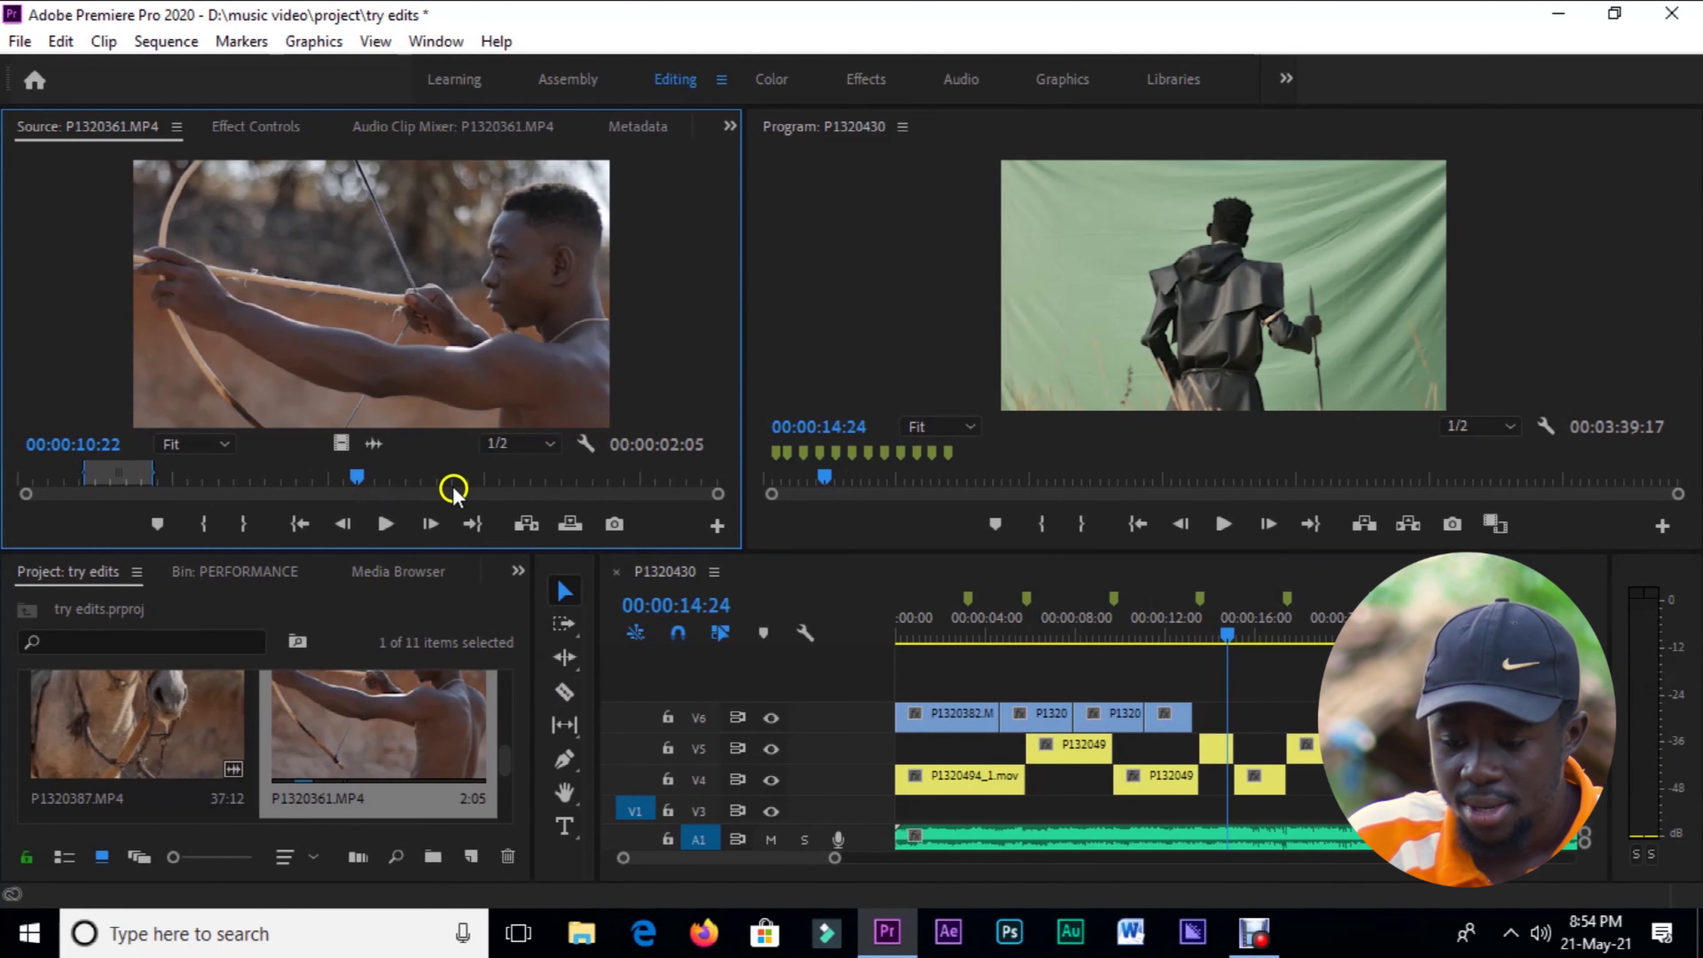
{"action": "scroll", "coordinate": [504, 764], "scroll_direction": "up", "scroll_amount": 3}
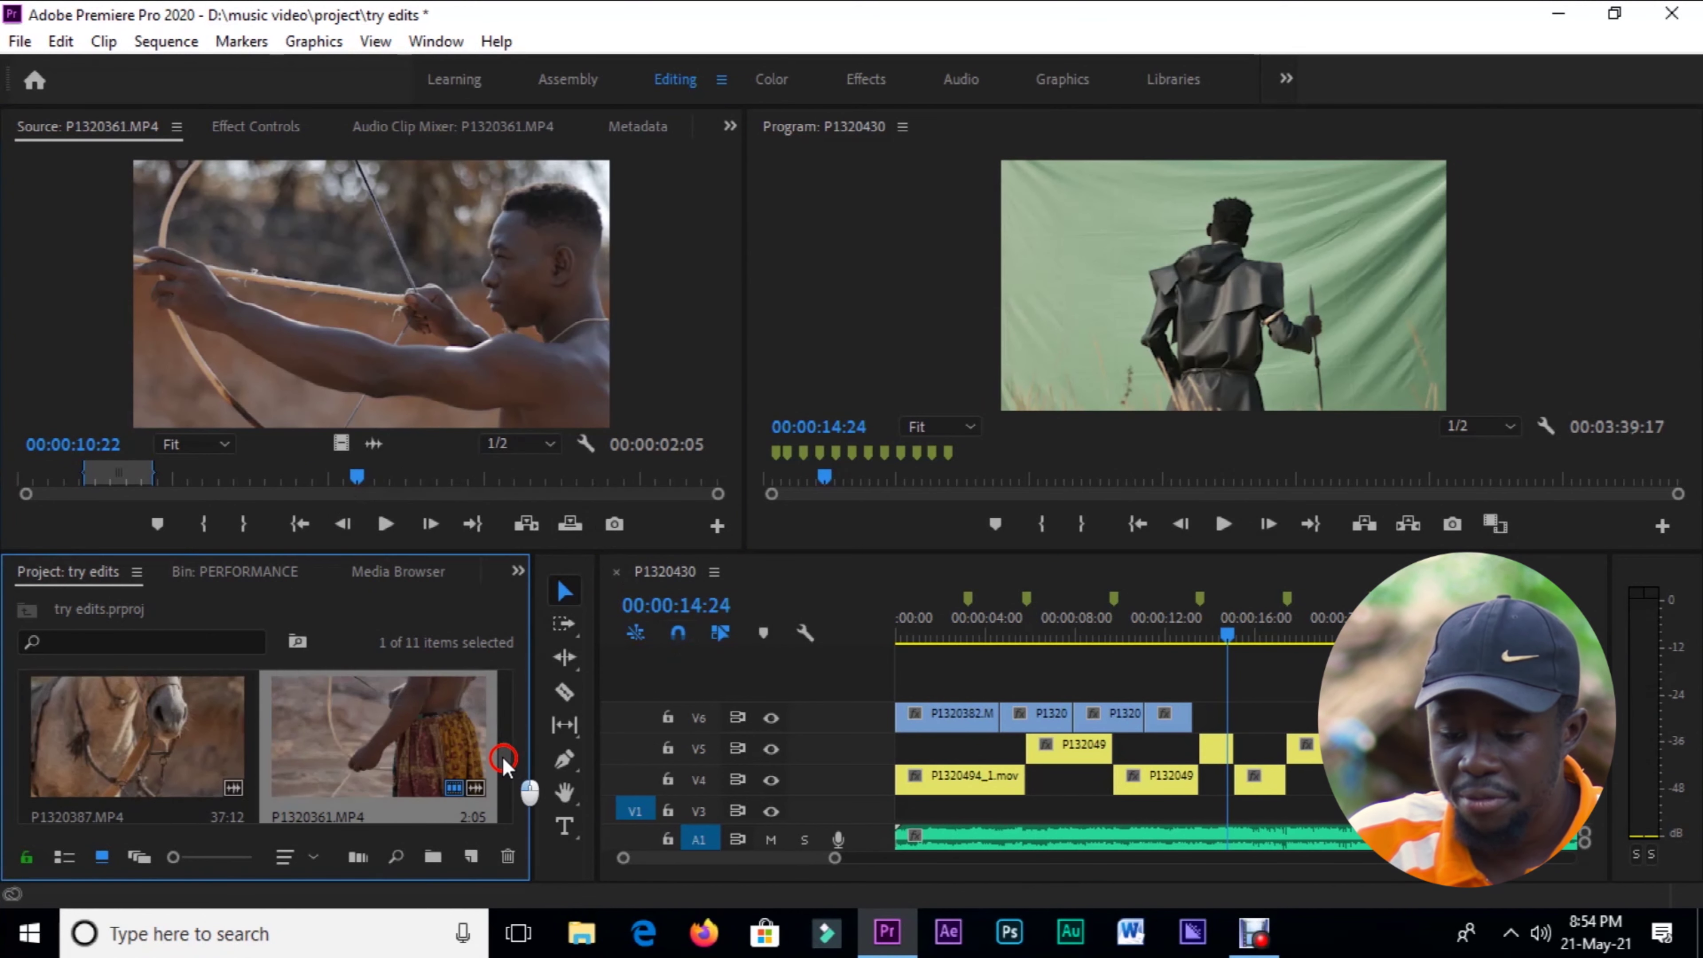
{"action": "double_click", "coordinate": [362, 765]}
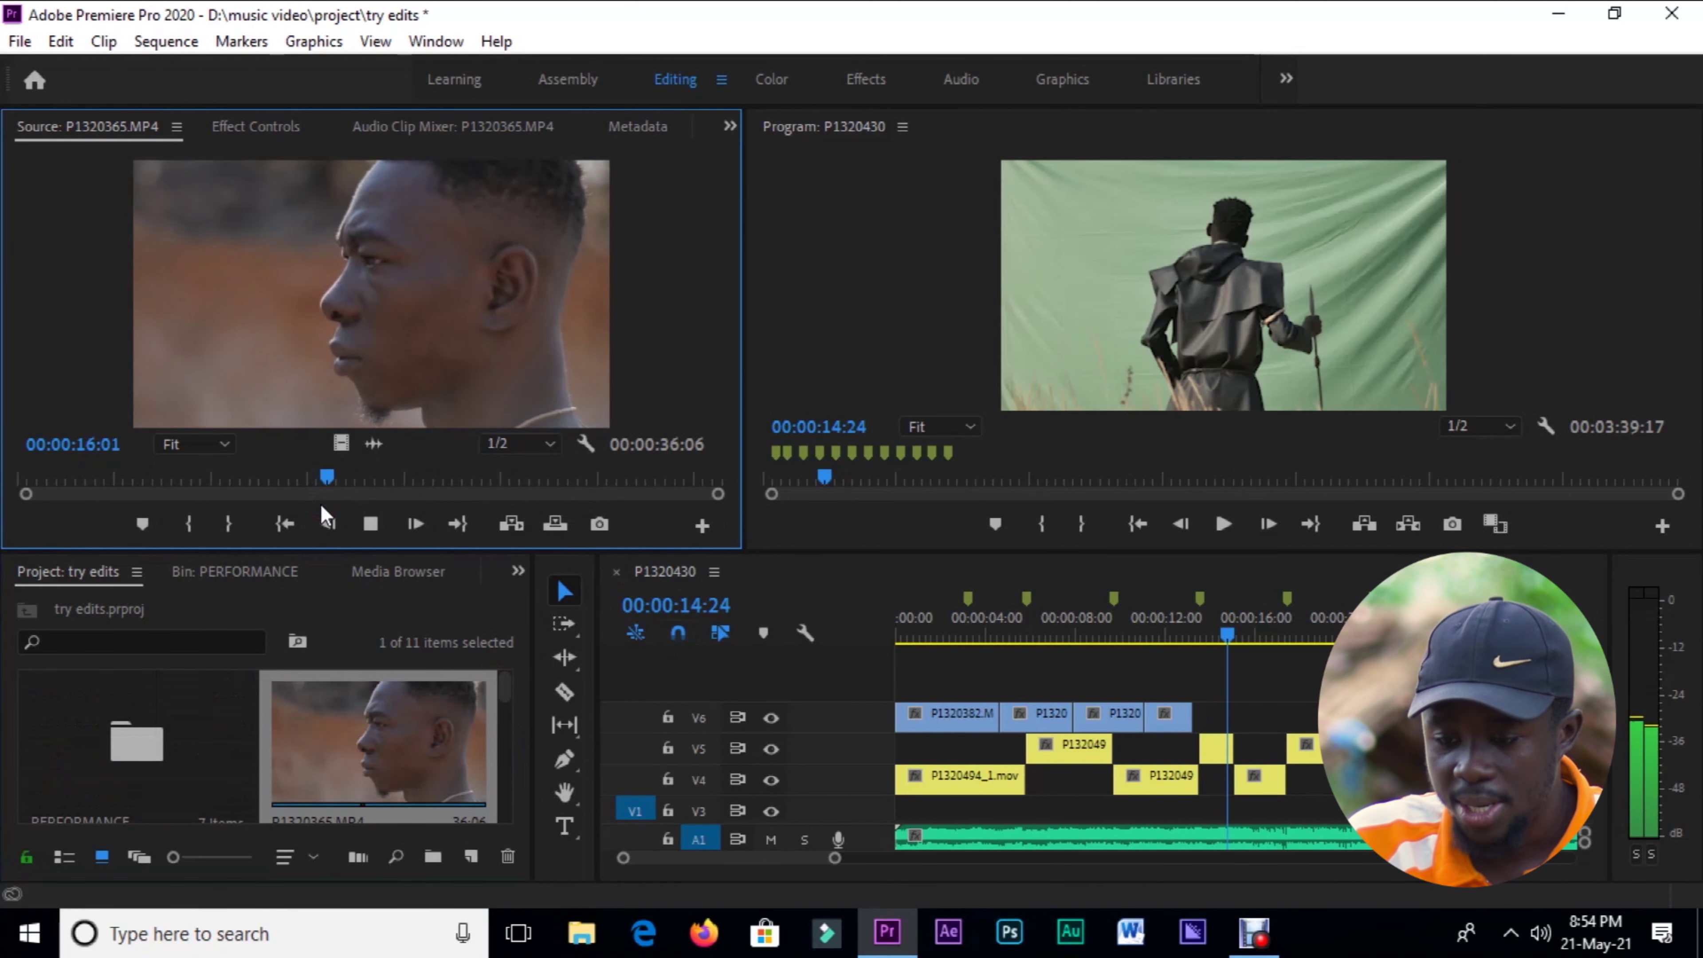
{"action": "key", "text": "i"}
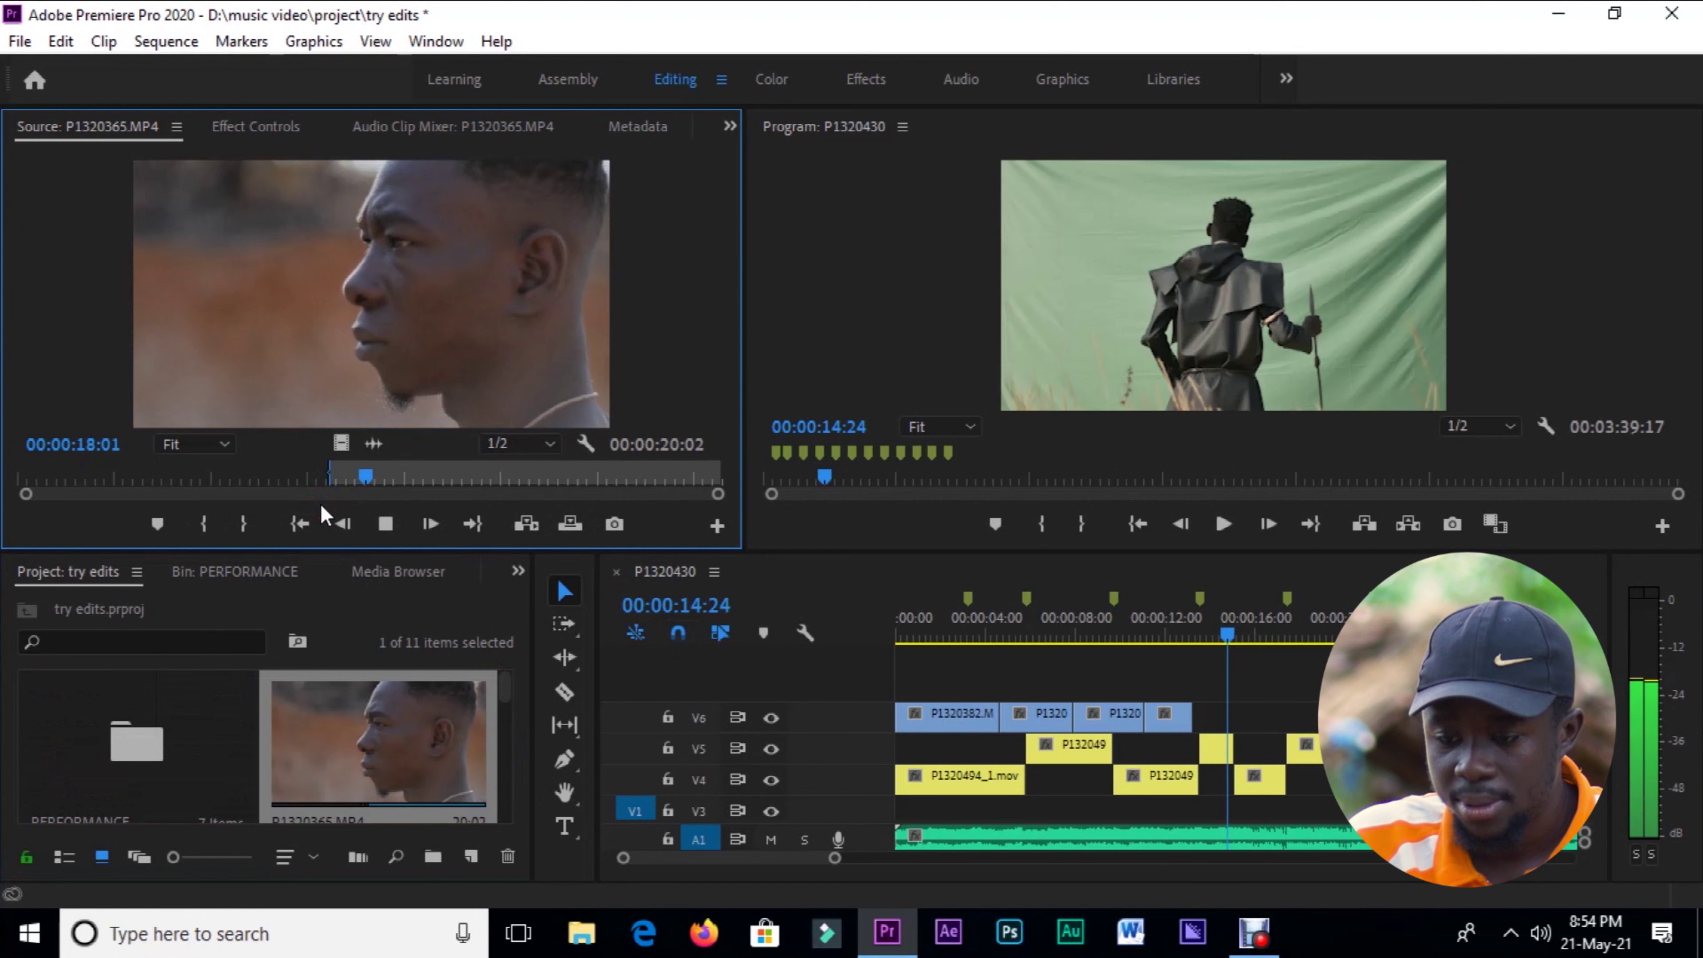
{"action": "key", "text": "o"}
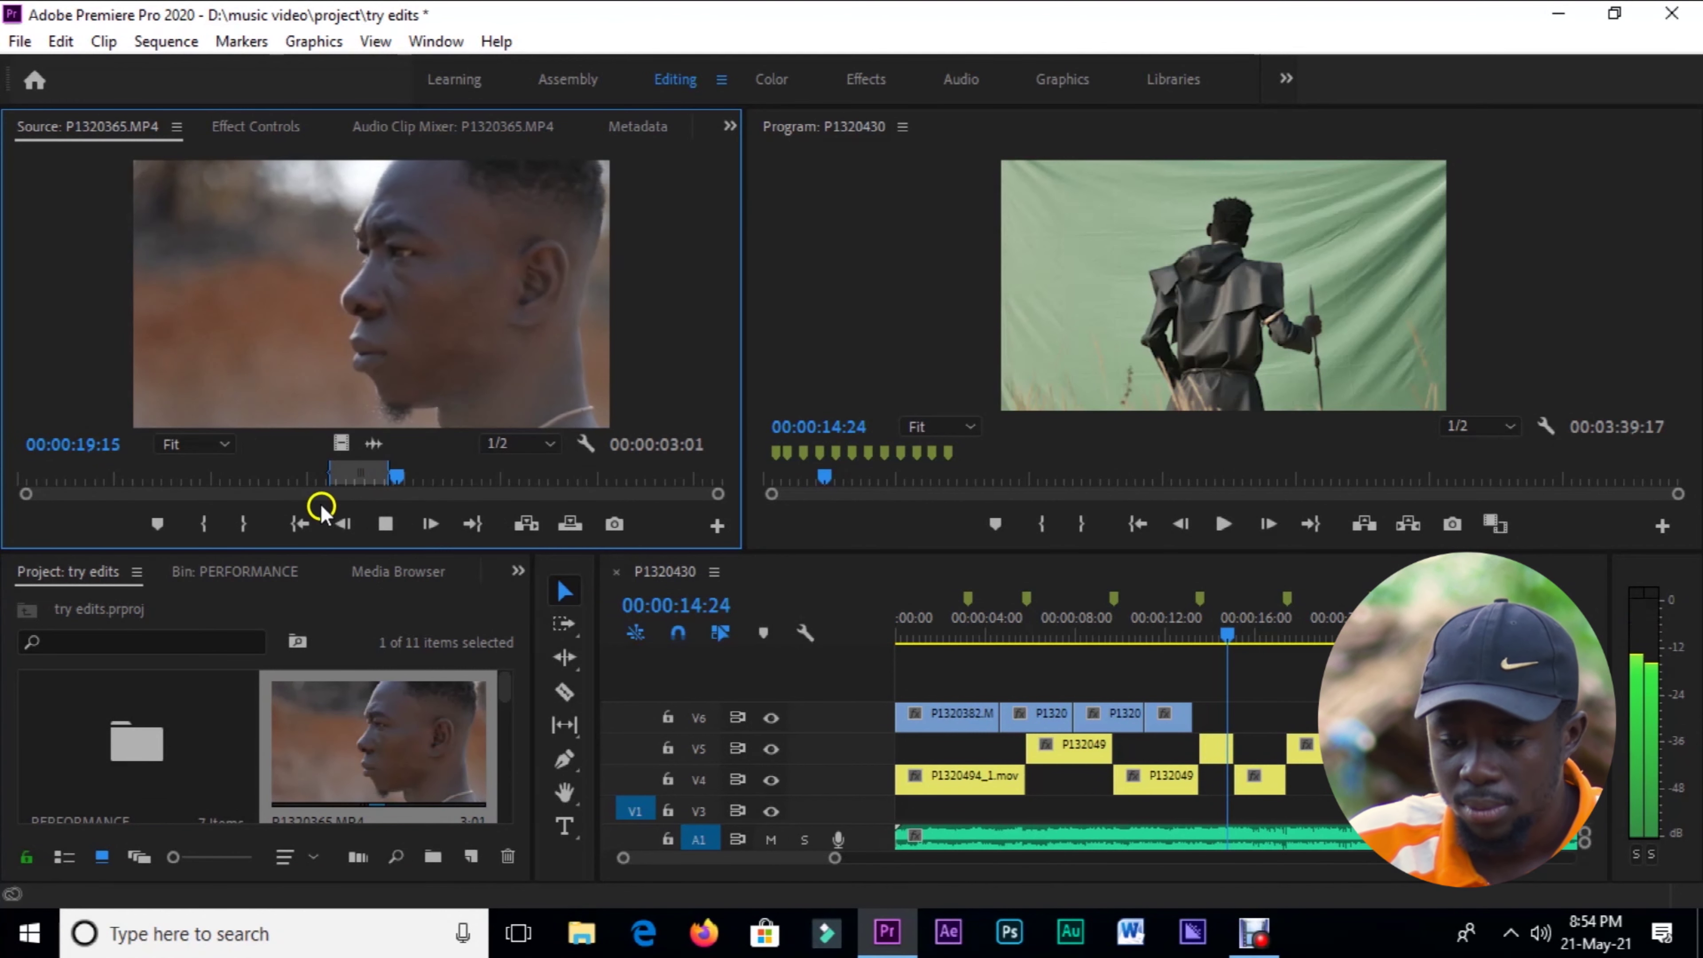
{"action": "left_click_drag", "start_coordinate": [500, 480], "coordinate": [457, 489]}
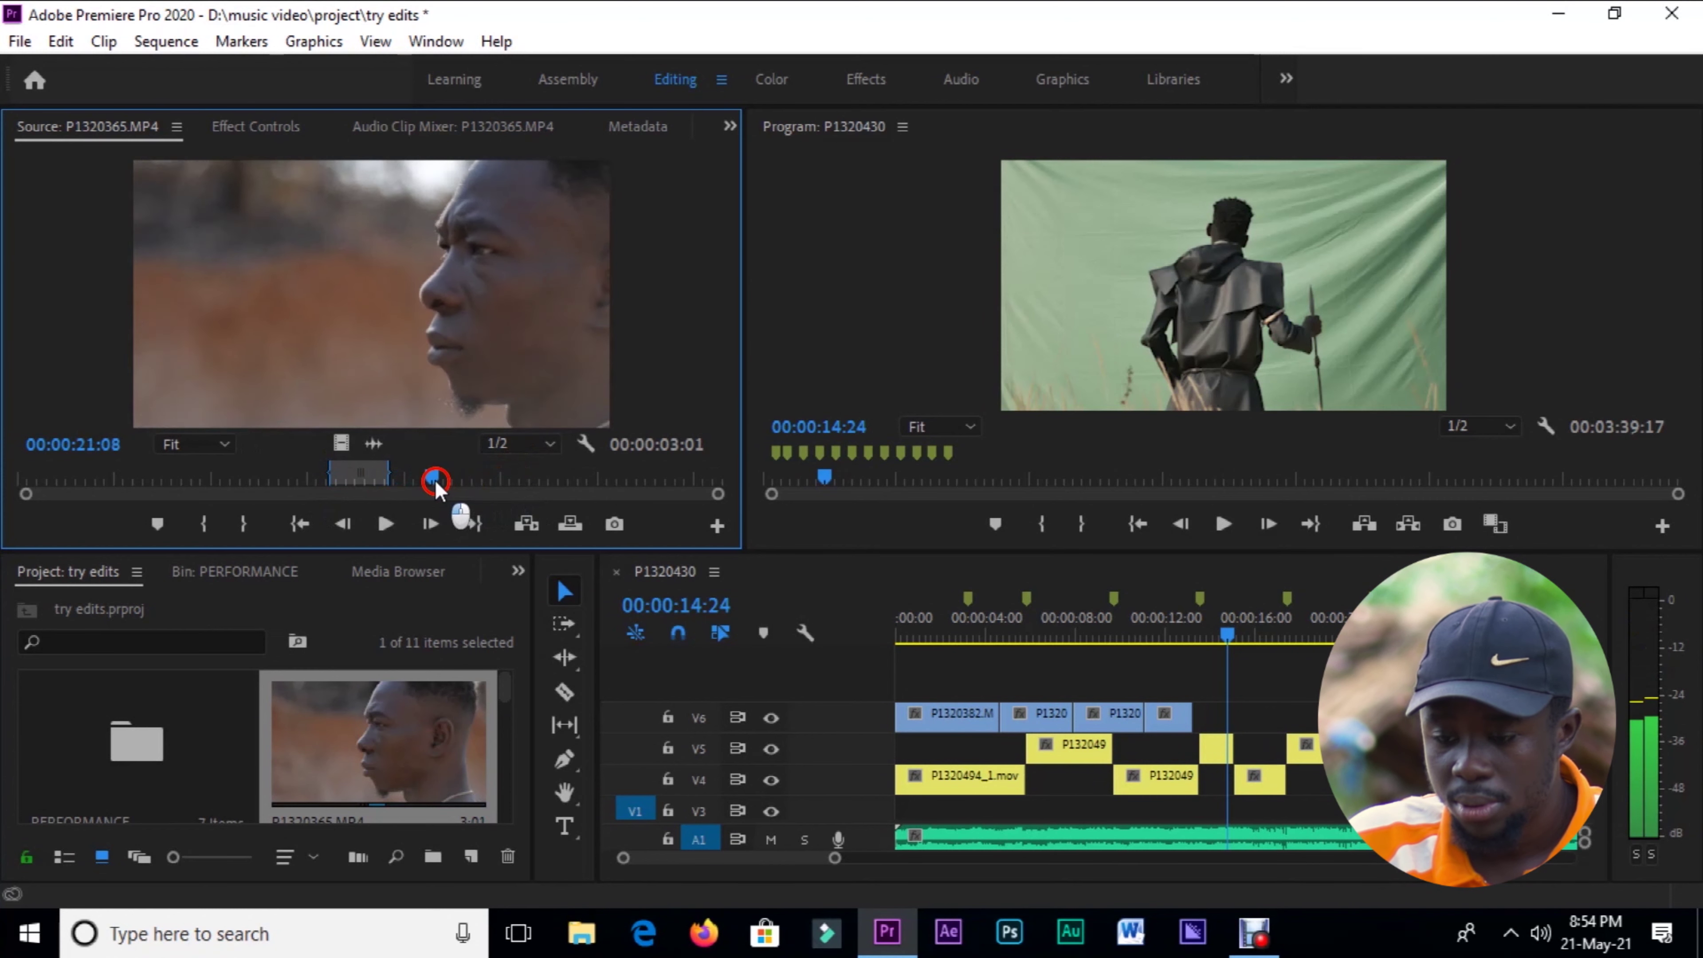
{"action": "key", "text": "i"}
{"action": "key", "text": "space"}
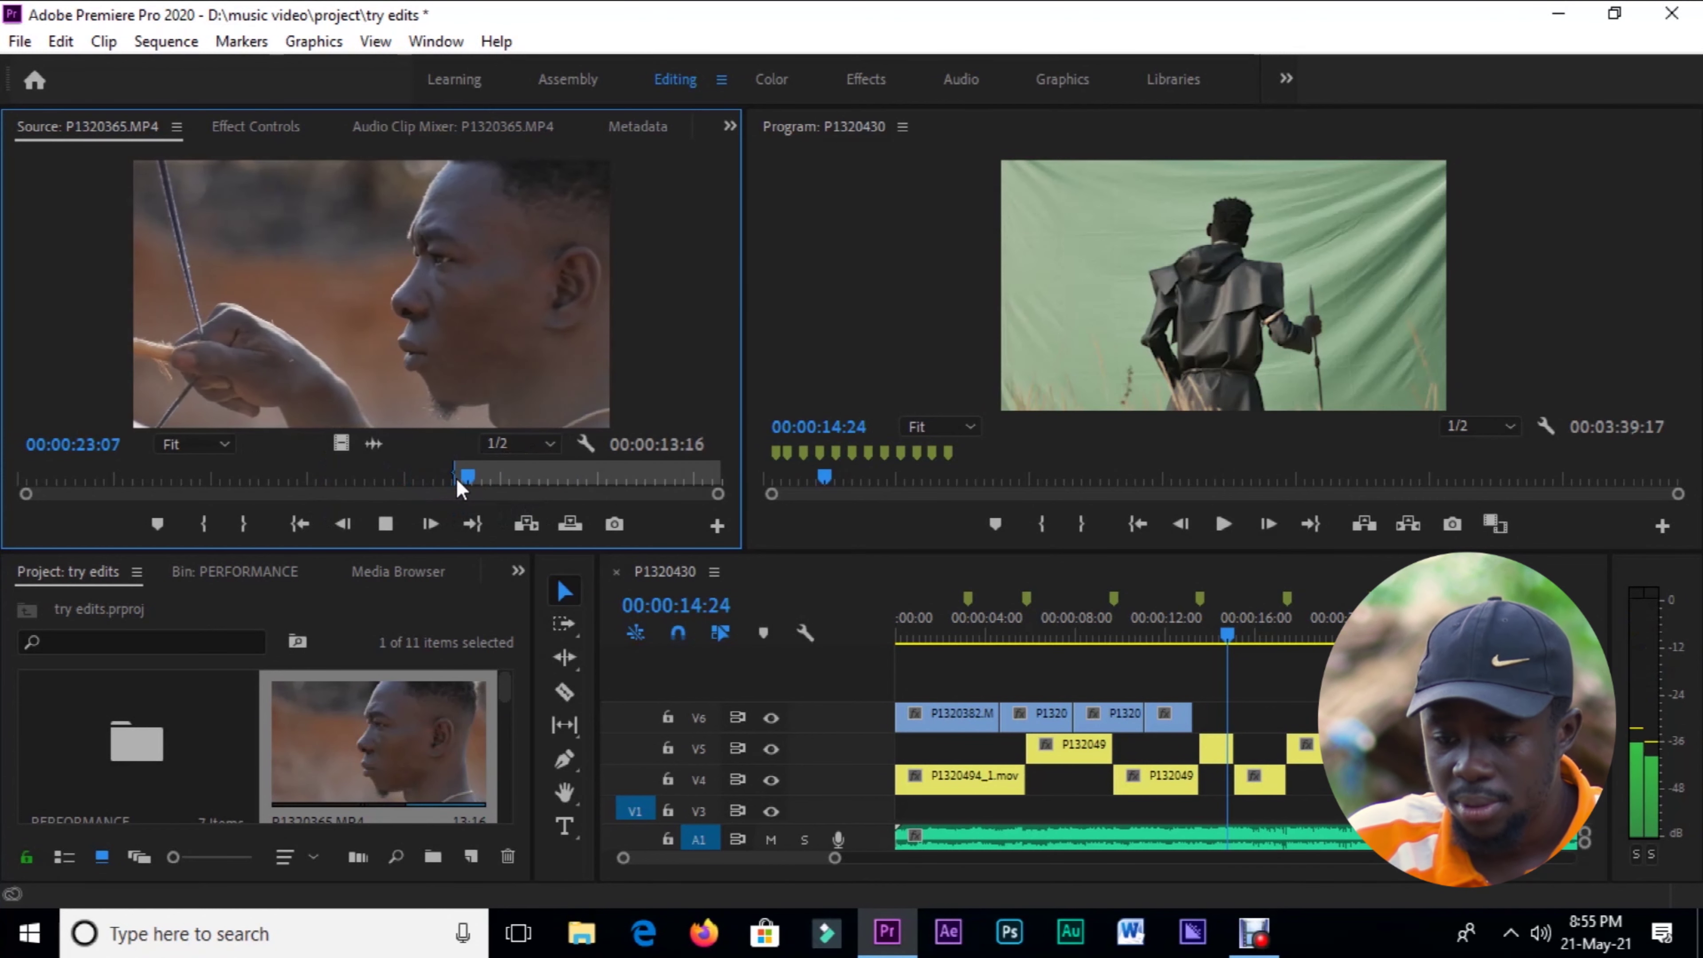
- Mark P1320365.MP4 from 00:00:21:18 to 00:00:26:00 and place its video on V6 directly after P1320361.MP4
{"action": "left_click", "coordinate": [439, 477]}
{"action": "key", "text": "i"}
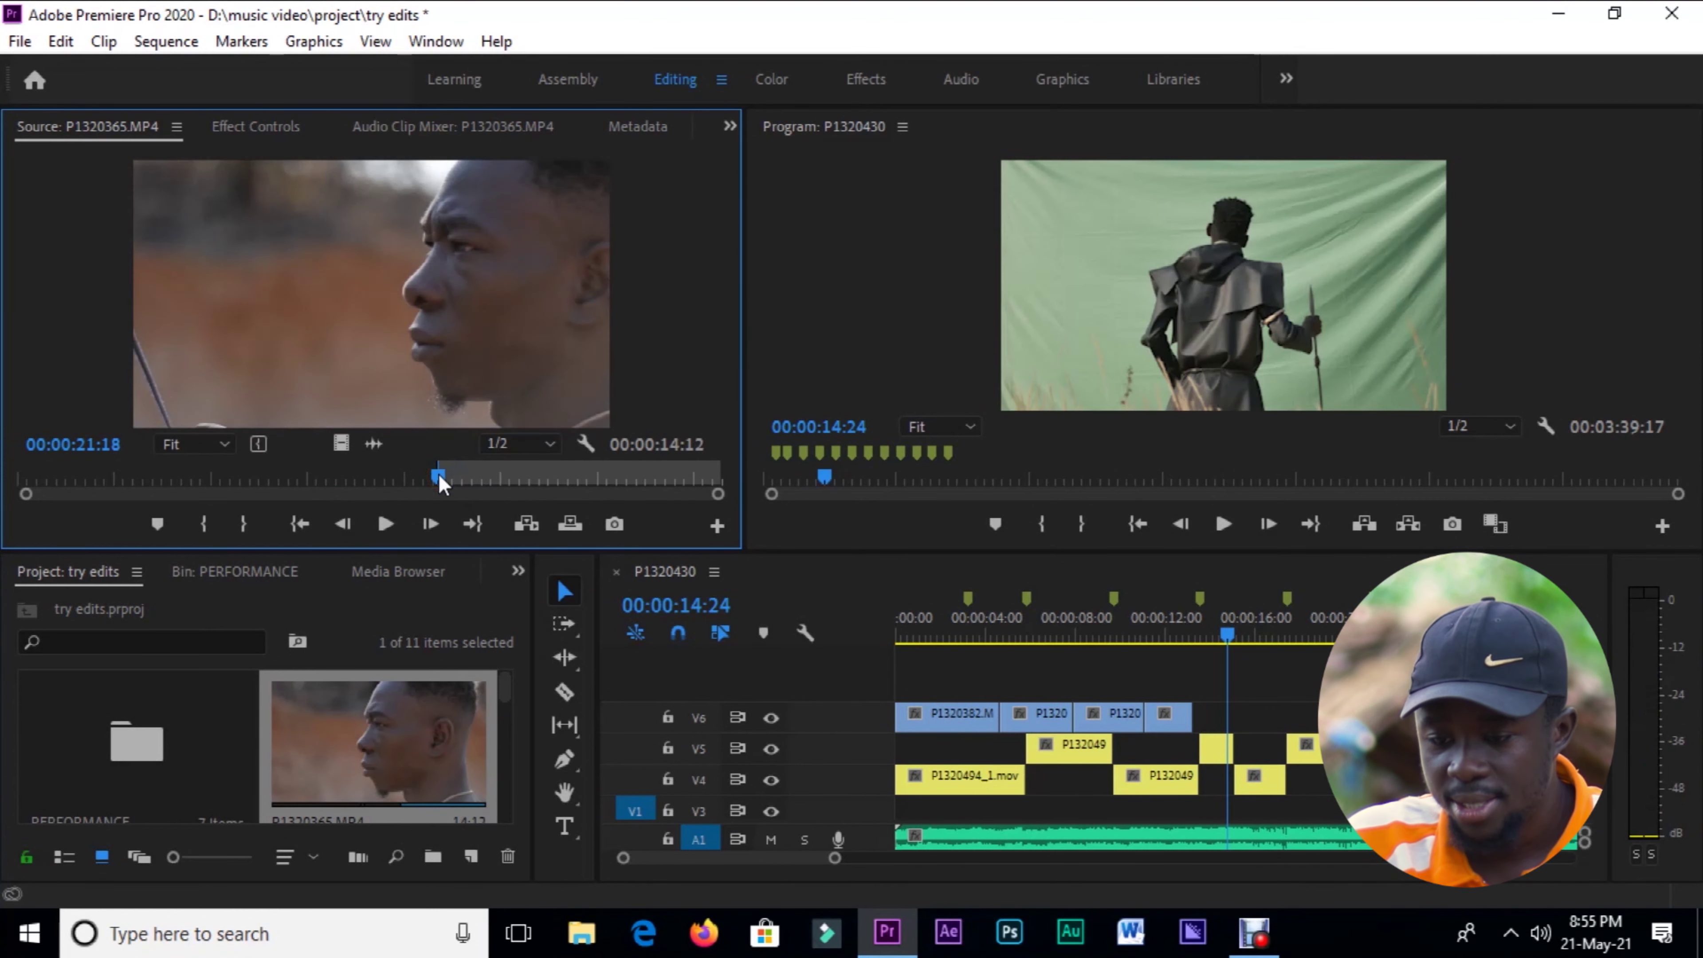
{"action": "key", "text": "space"}
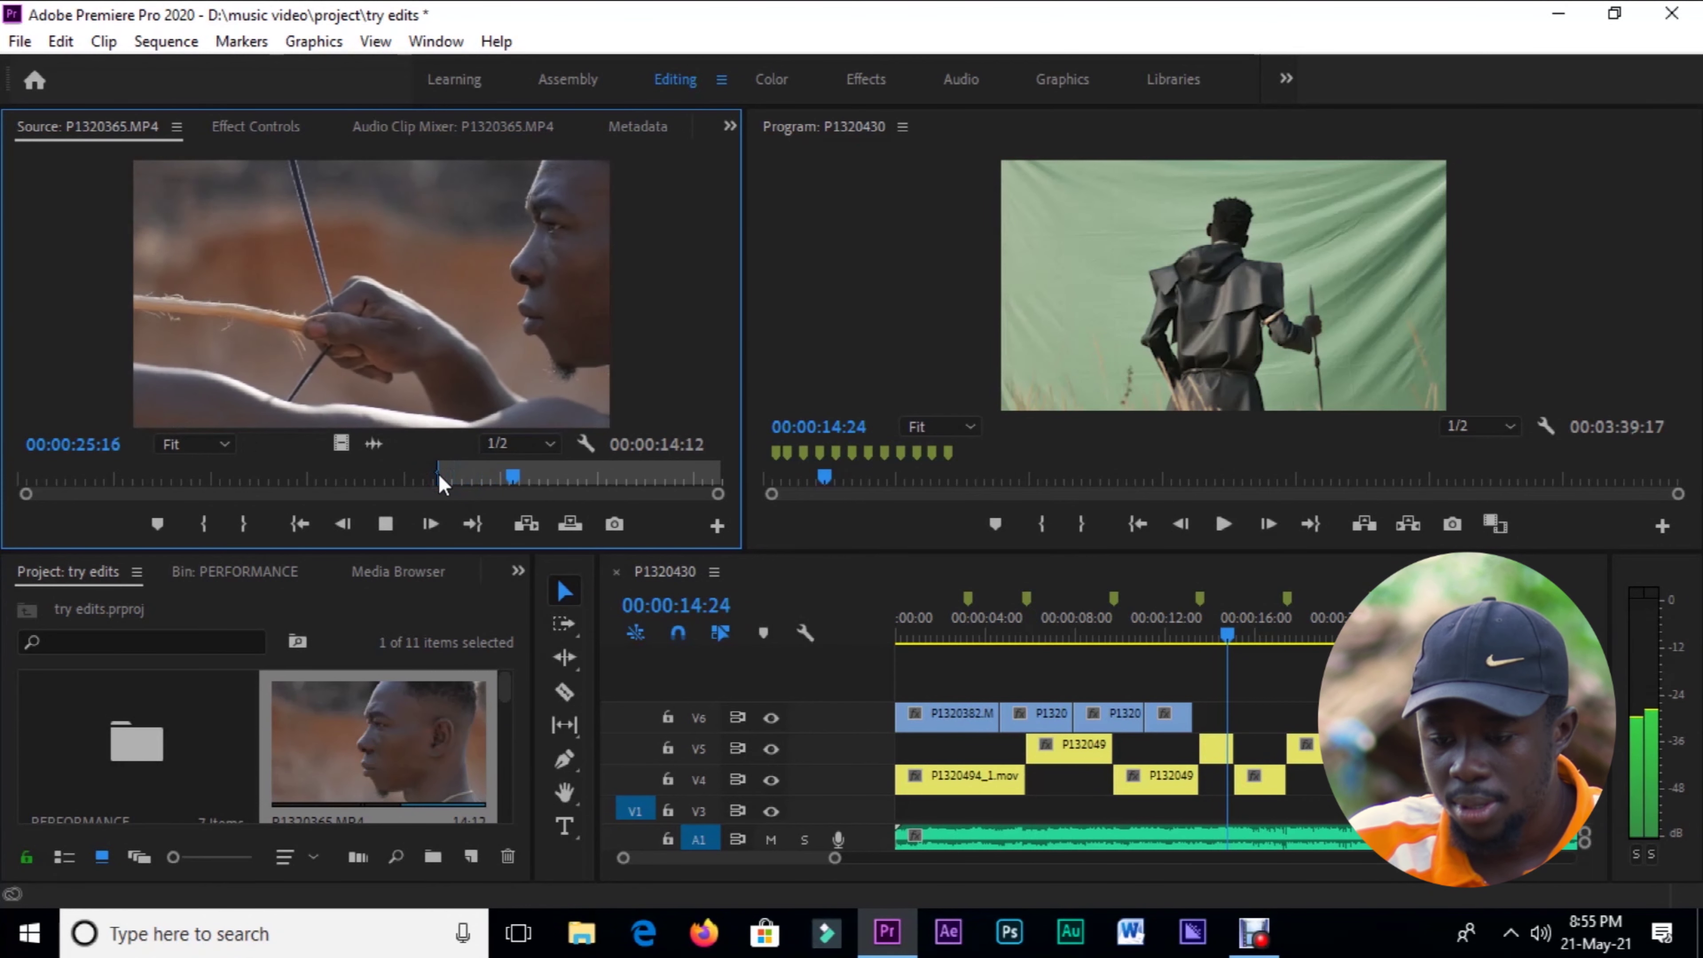
{"action": "key", "text": "space"}
{"action": "key", "text": "o"}
{"action": "left_click", "coordinate": [447, 478]}
{"action": "left_click_drag", "start_coordinate": [336, 450], "coordinate": [1195, 720]}
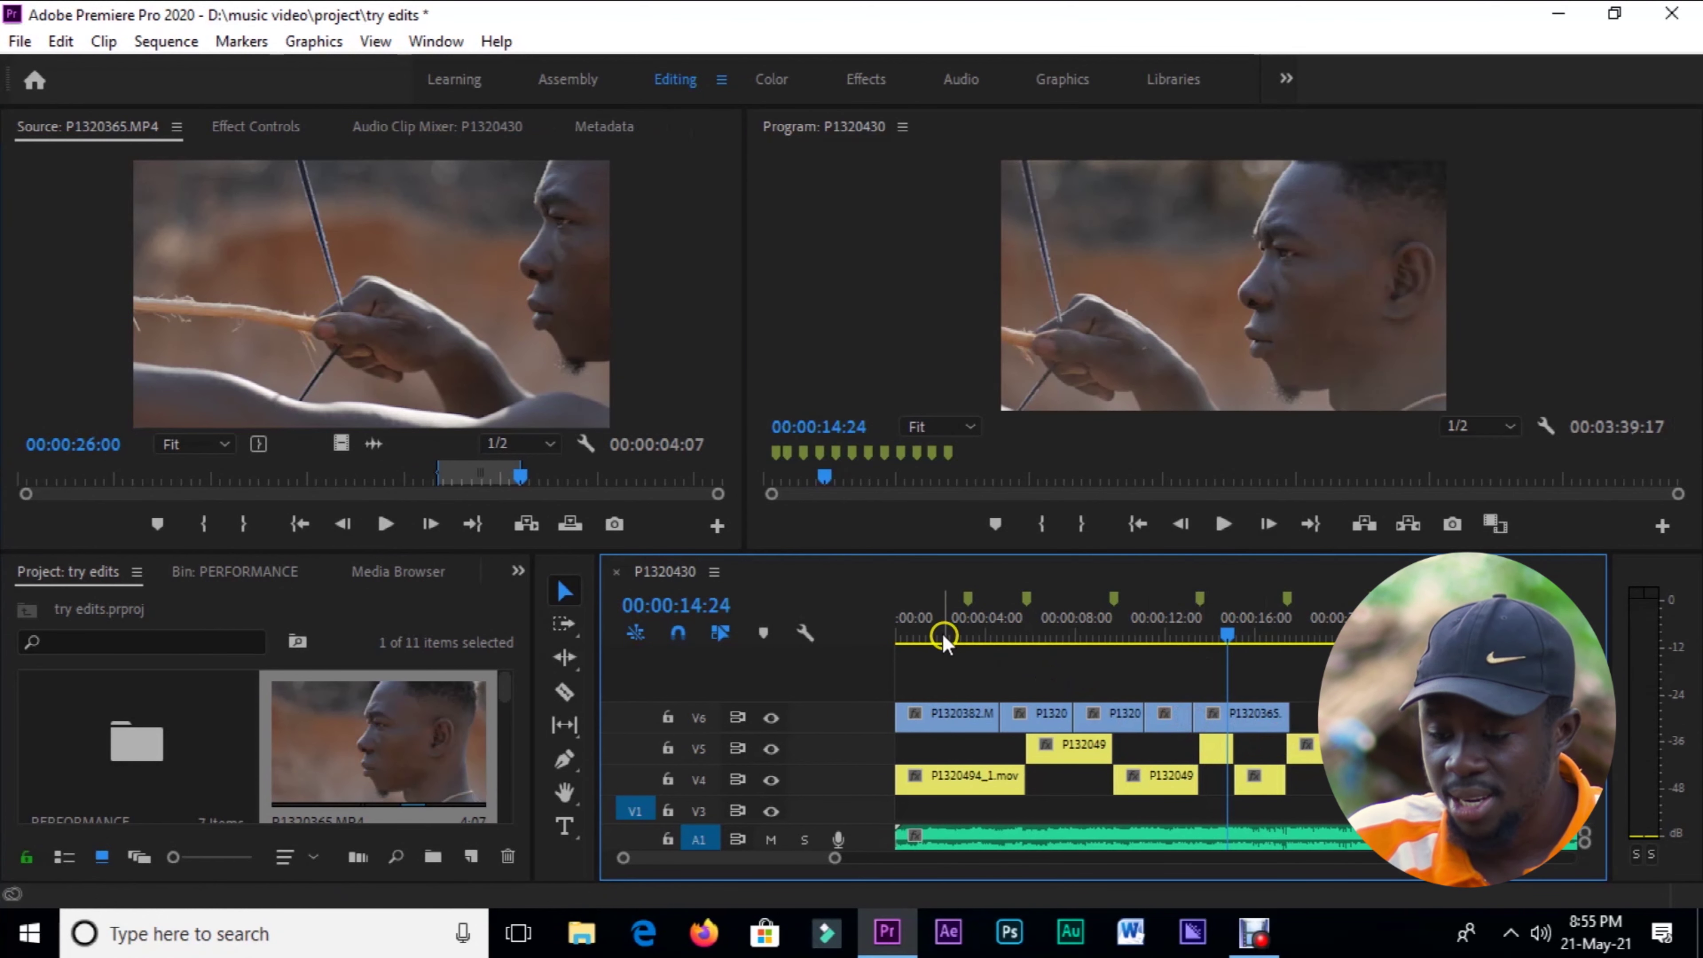
- Play the edit enlarged from the start of the sequence and stop at 00:00:30:02
{"action": "left_click", "coordinate": [922, 599]}
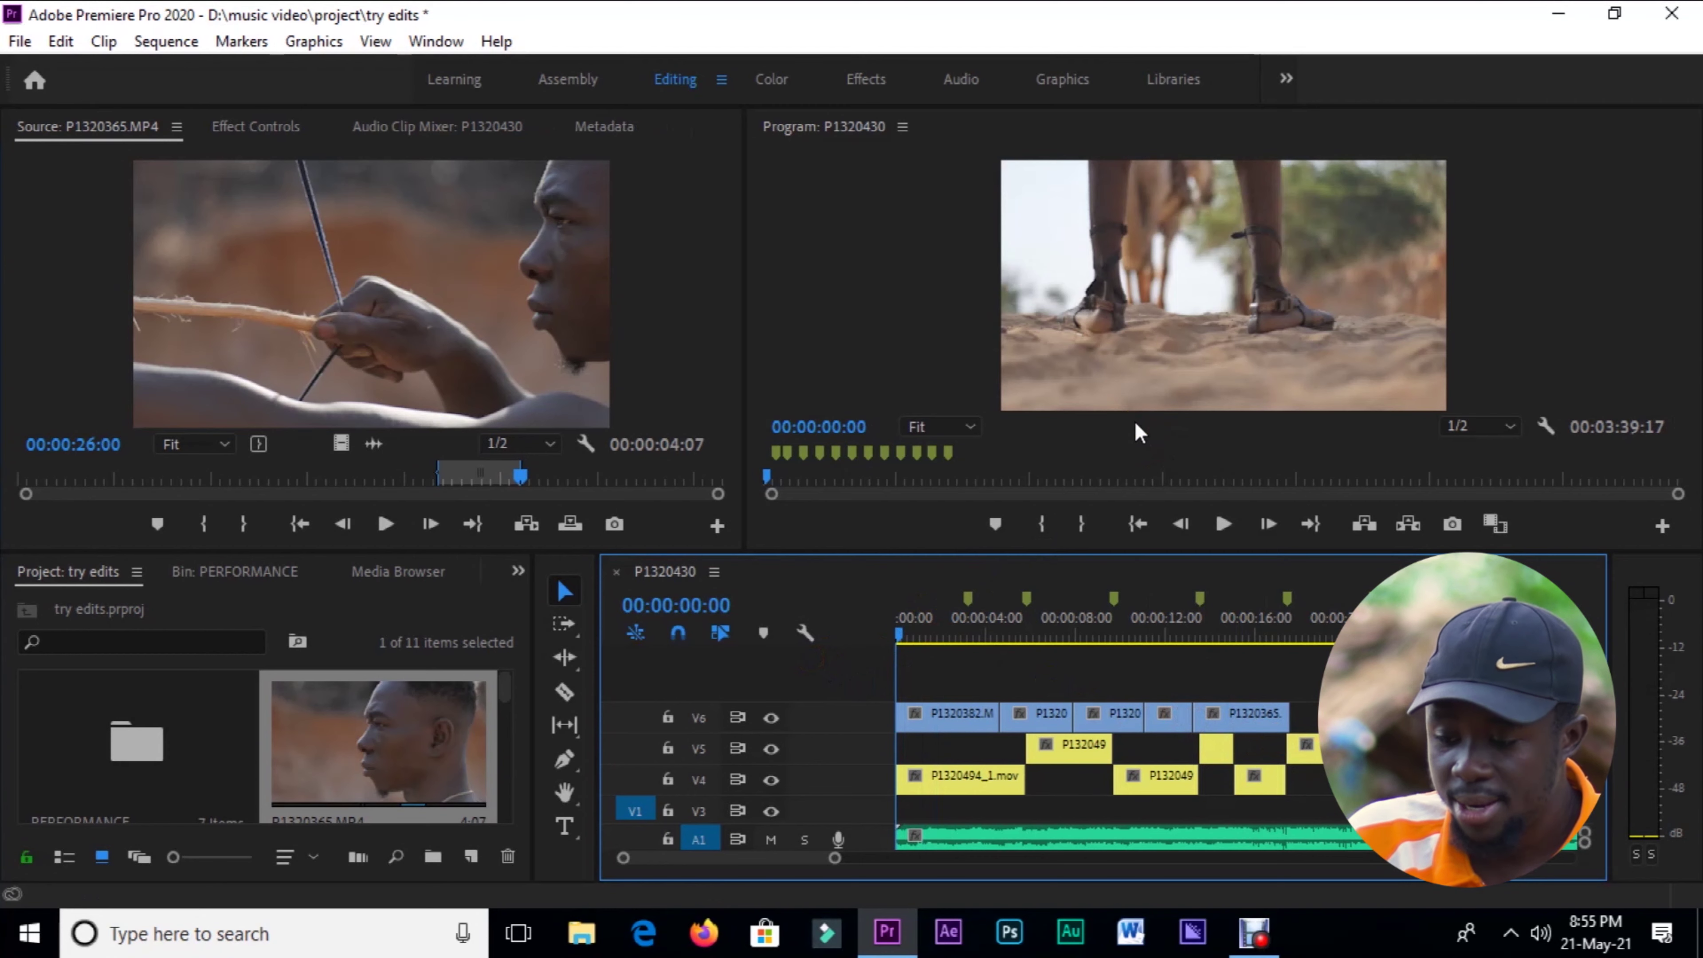
{"action": "key", "text": "grave"}
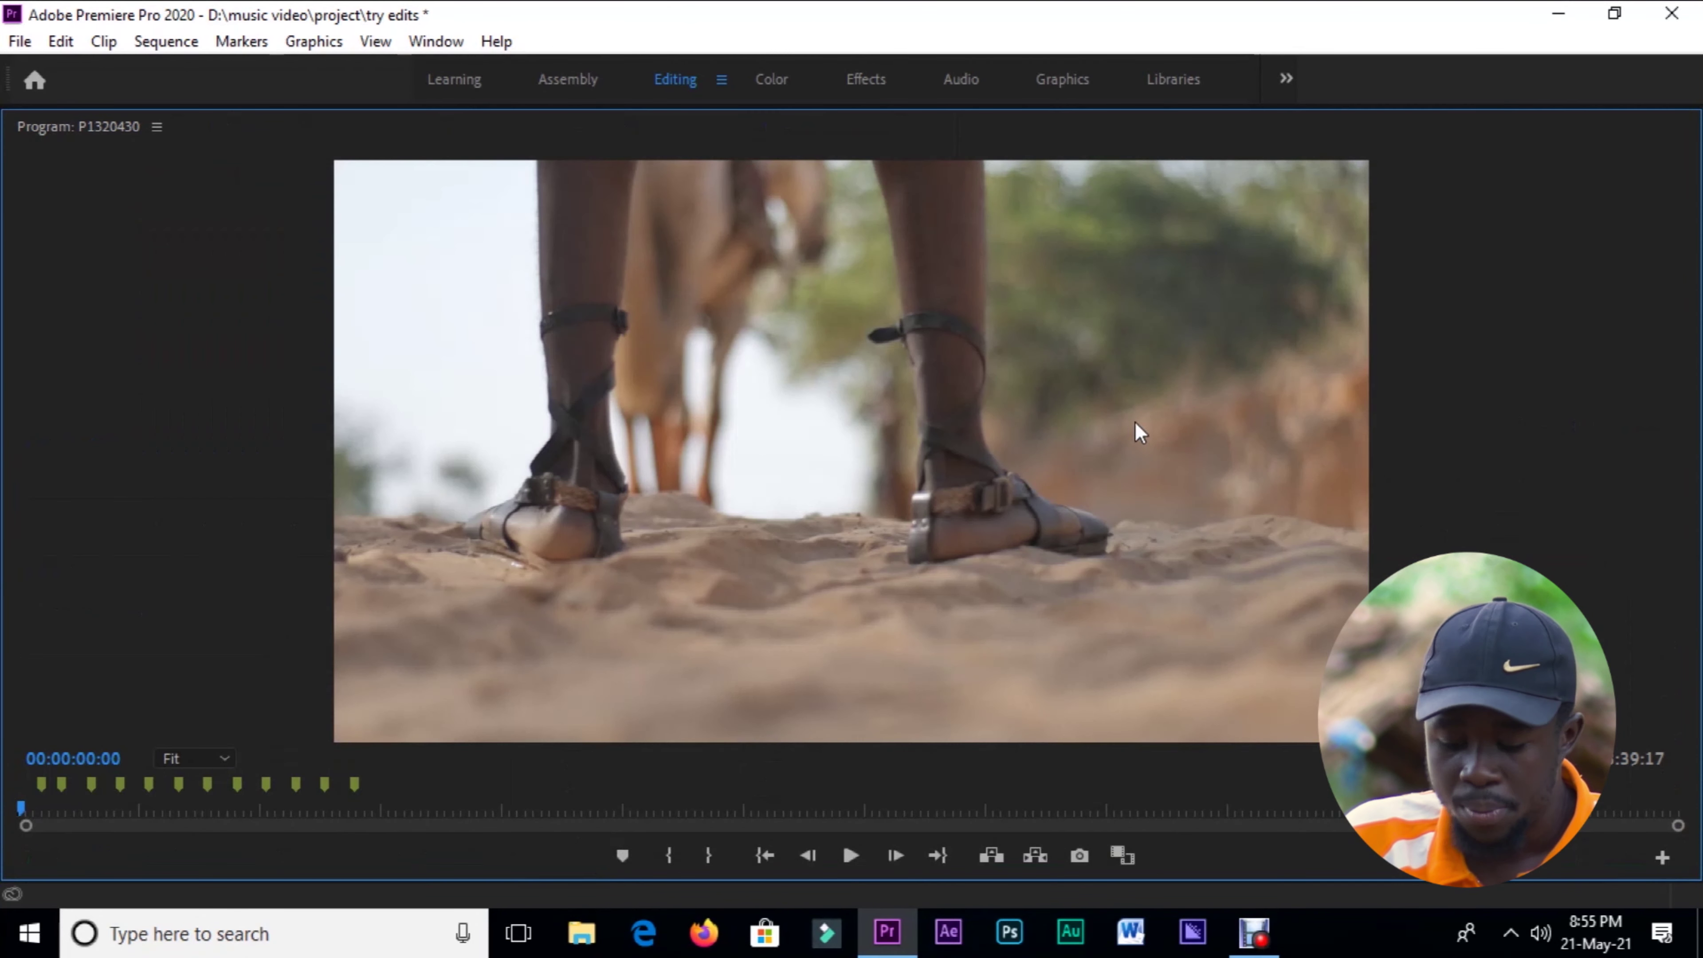
{"action": "key", "text": "space"}
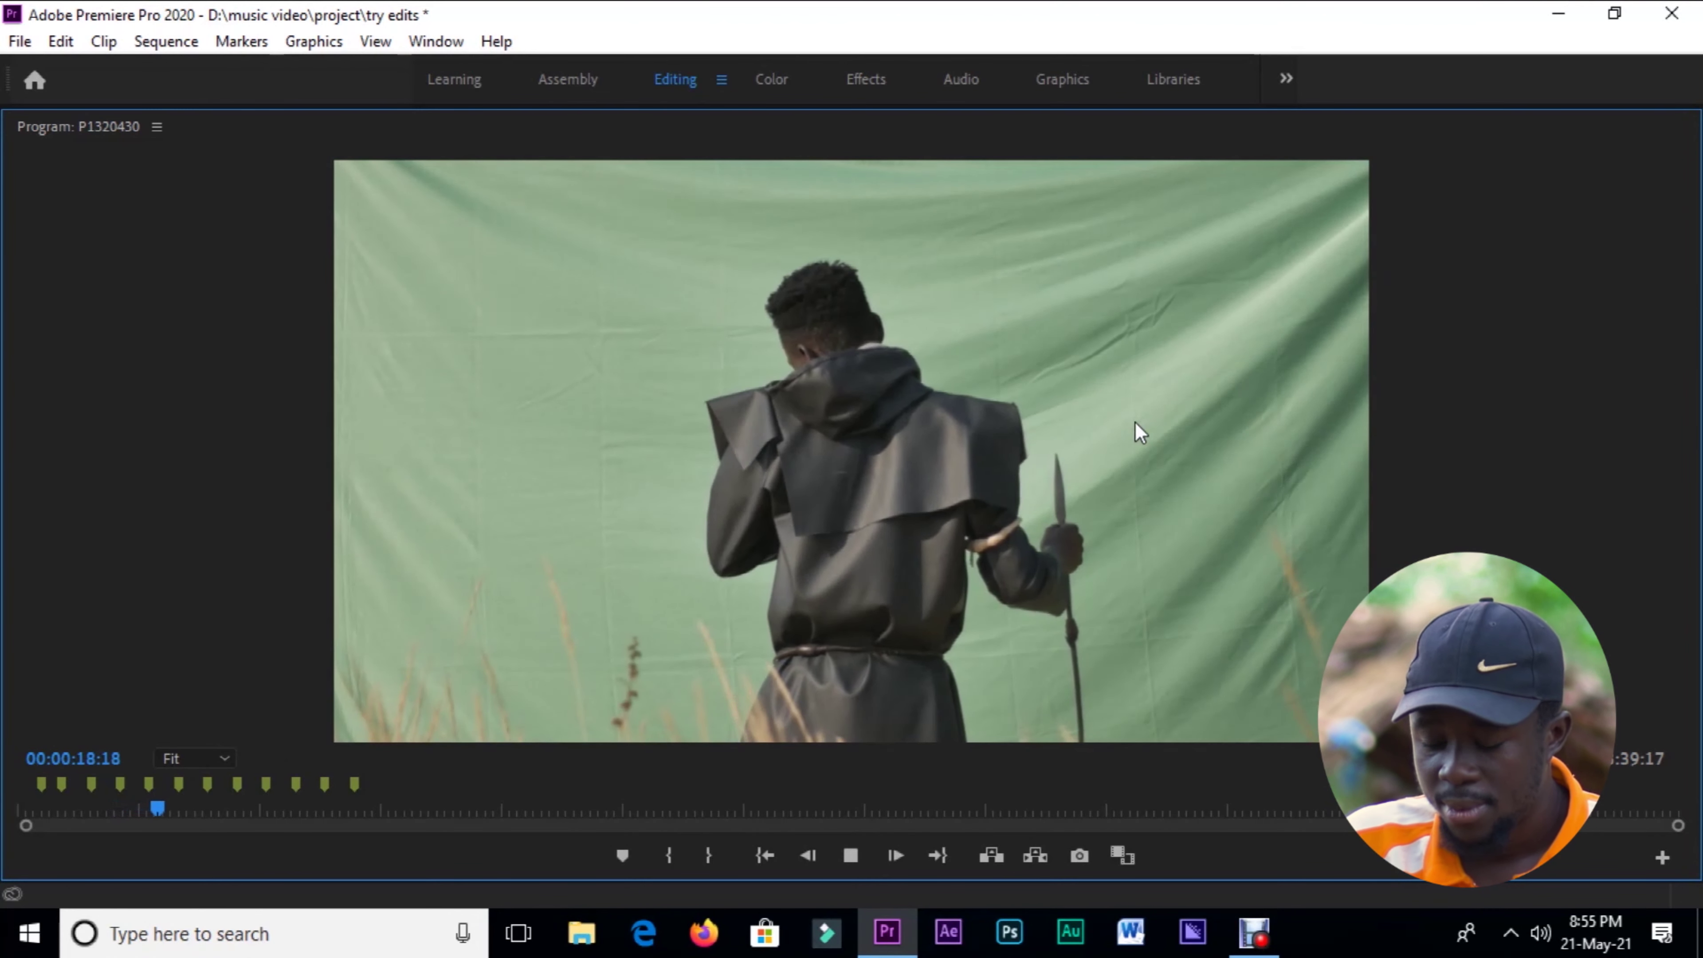
{"action": "left_click", "coordinate": [1133, 424]}
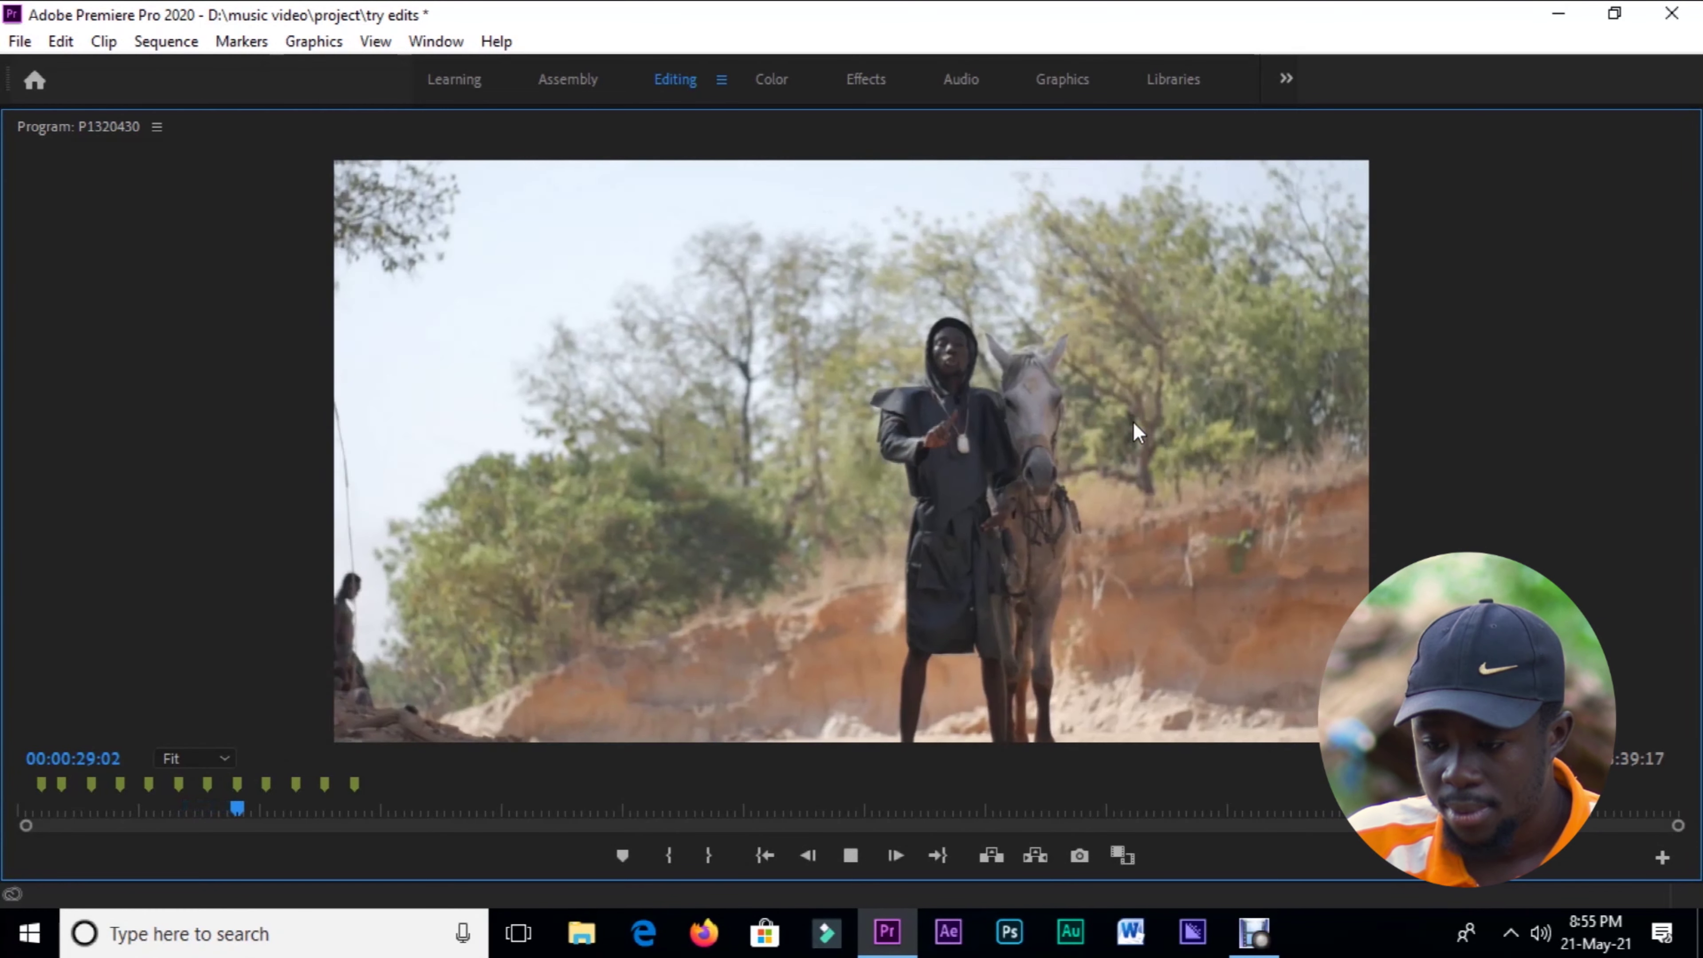
{"action": "key", "text": "grave"}
{"action": "left_click", "coordinate": [1133, 422]}
{"action": "key", "text": "space"}
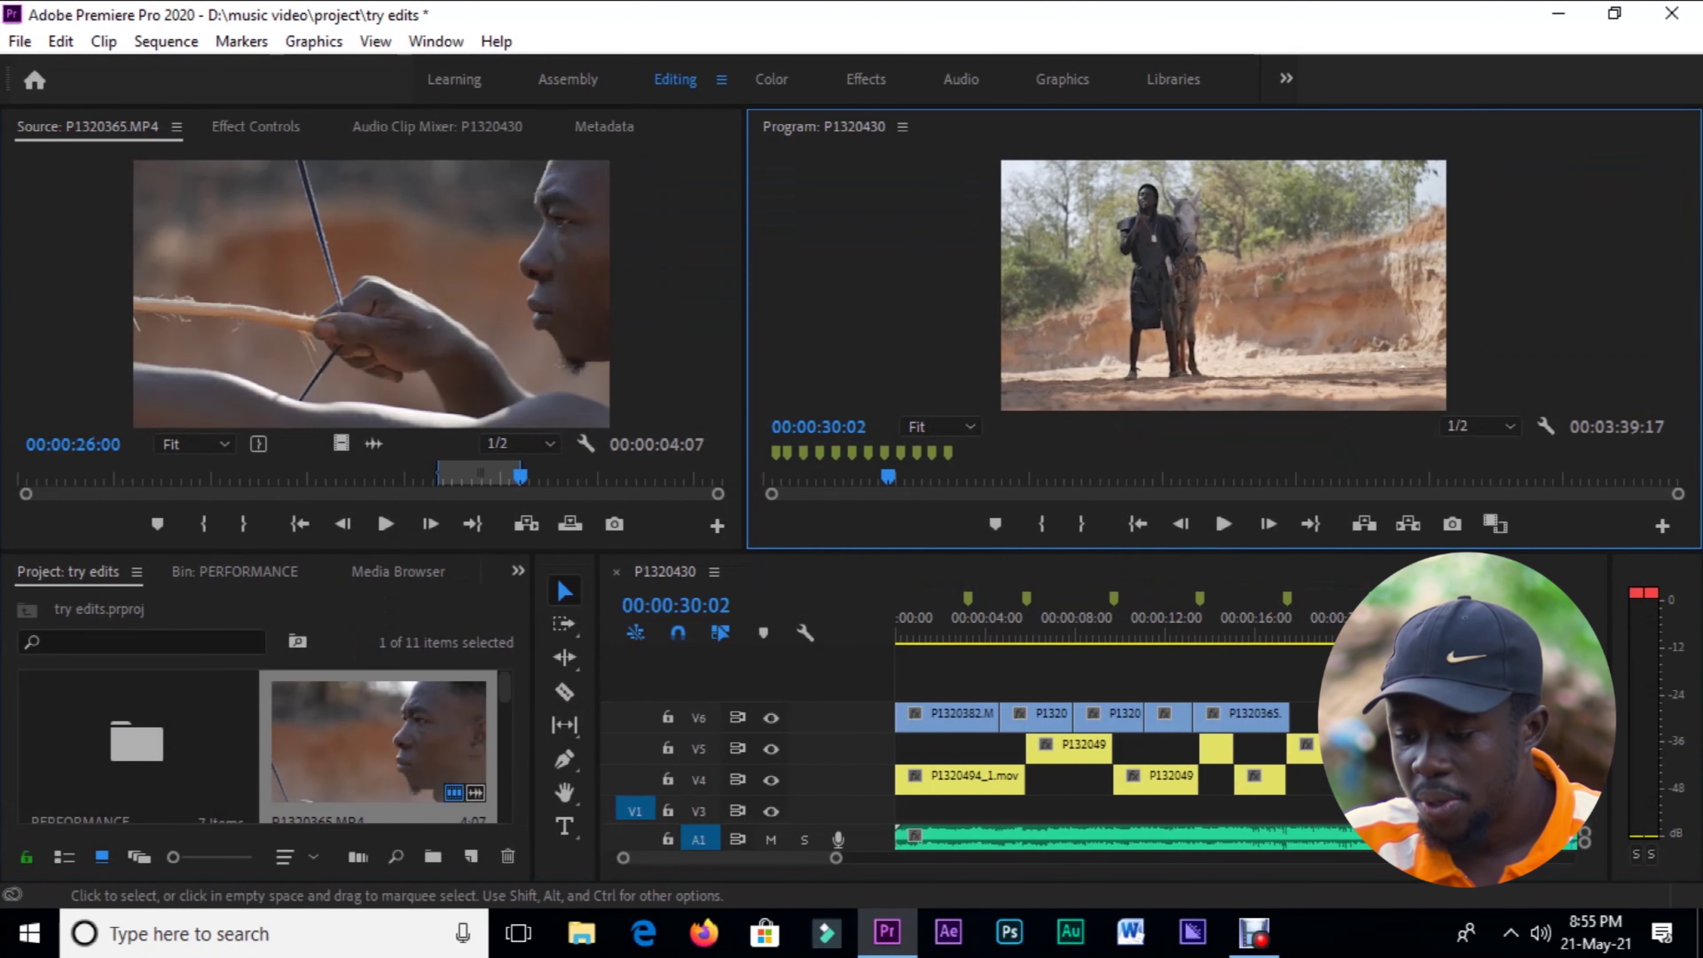
- Park the playhead at 00:00:24:24 and load the horse close-up P1320387.MP4 into the Source monitor
{"action": "scroll", "coordinate": [1106, 721], "scroll_direction": "down", "scroll_amount": 2}
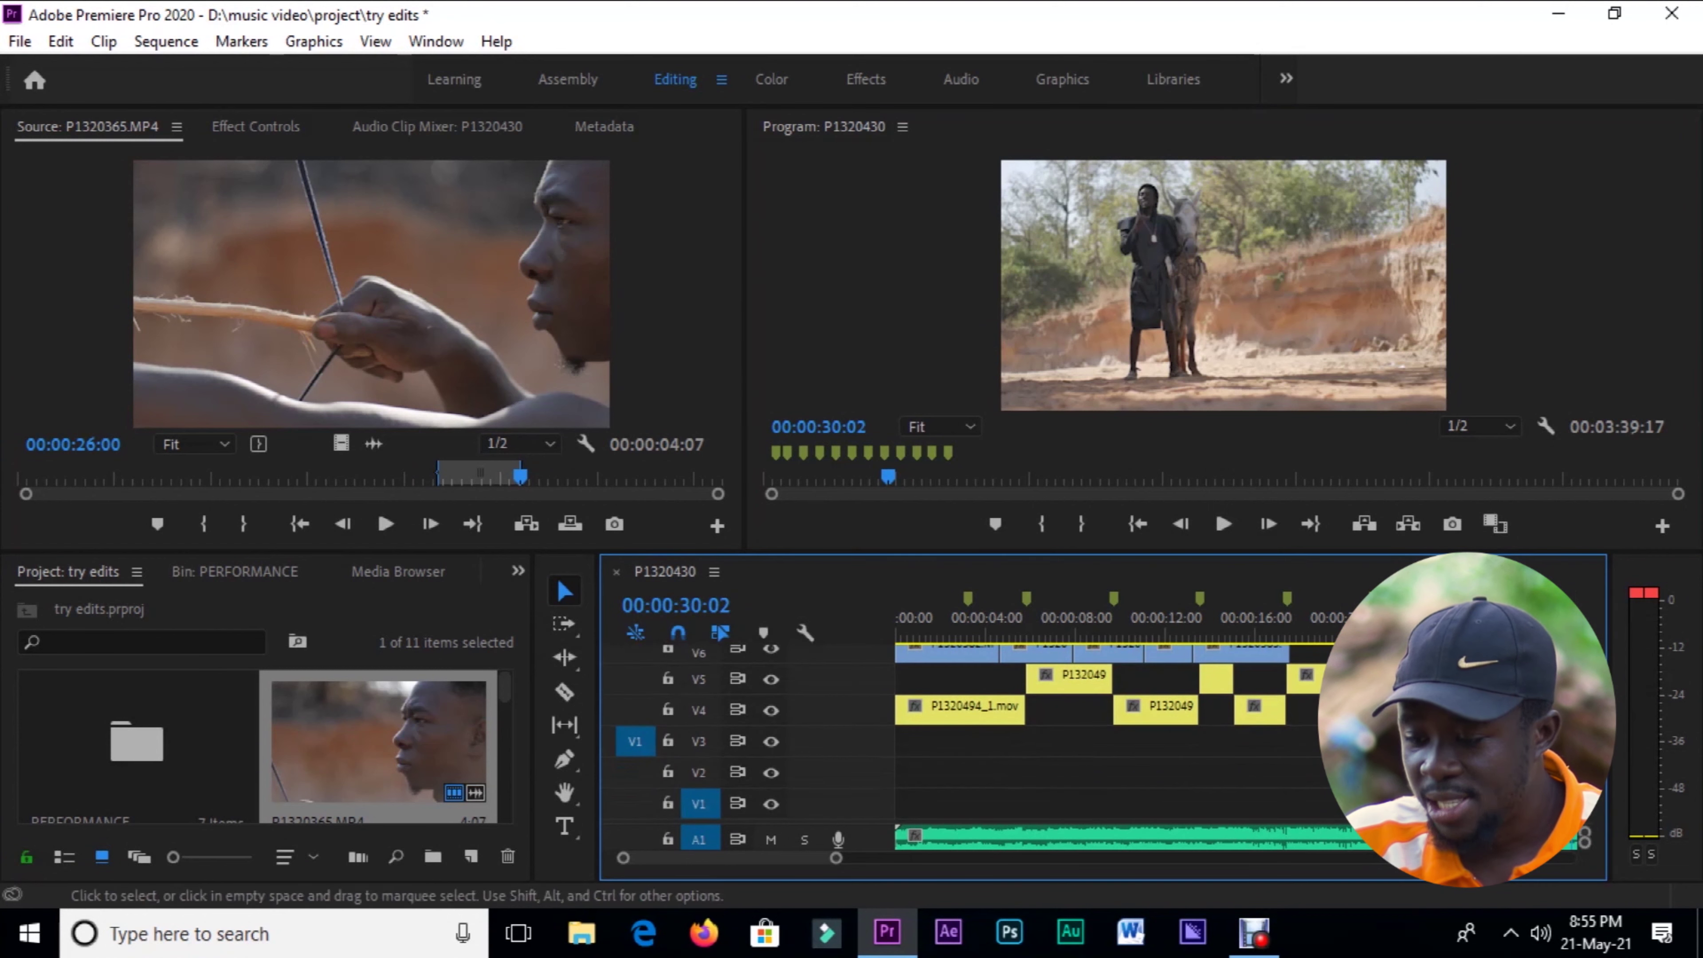
{"action": "key", "text": "Up"}
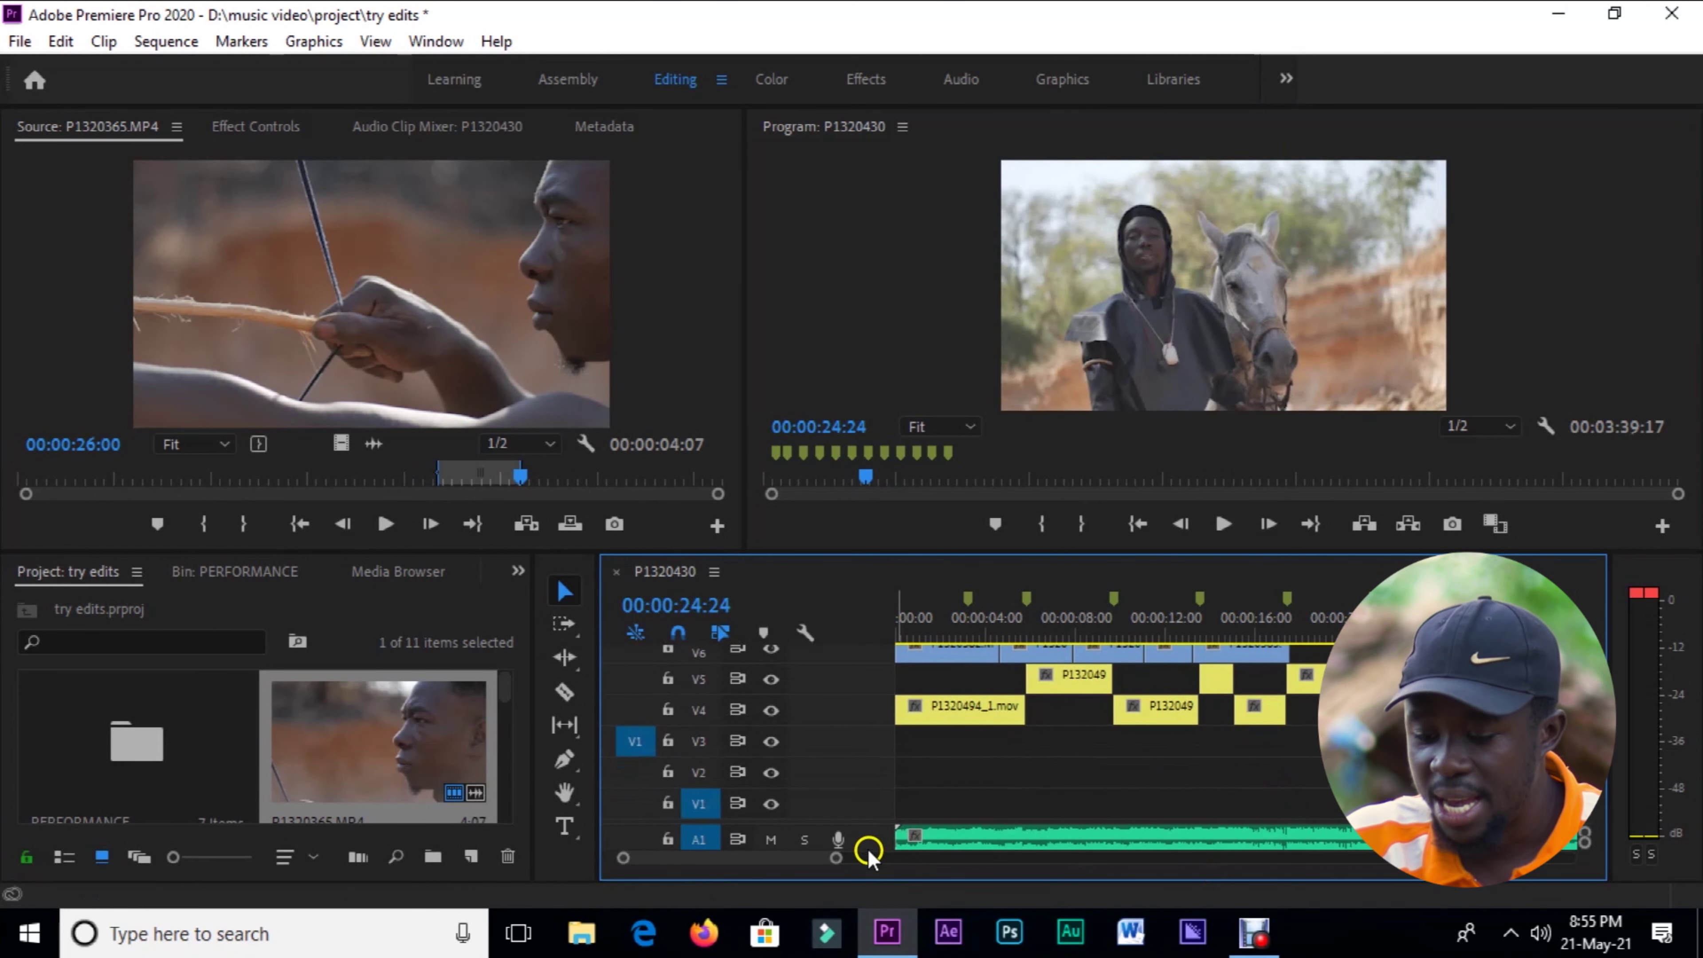
{"action": "left_click_drag", "start_coordinate": [782, 856], "coordinate": [795, 860]}
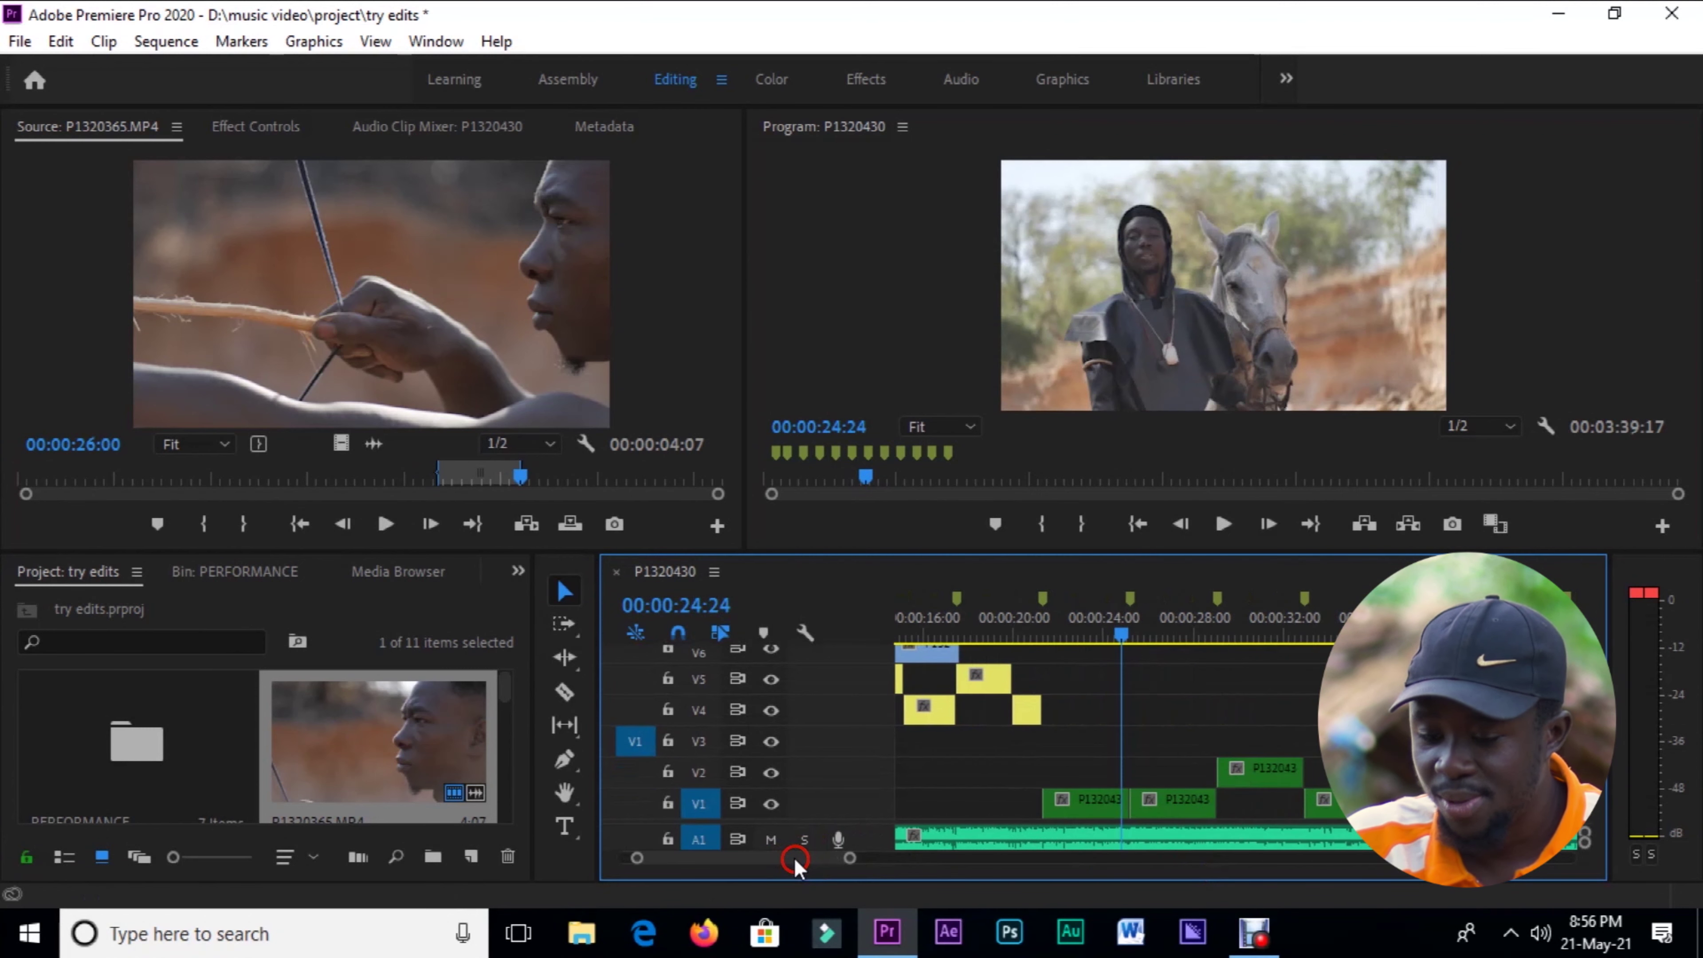
{"action": "left_click_drag", "start_coordinate": [511, 683], "coordinate": [499, 751]}
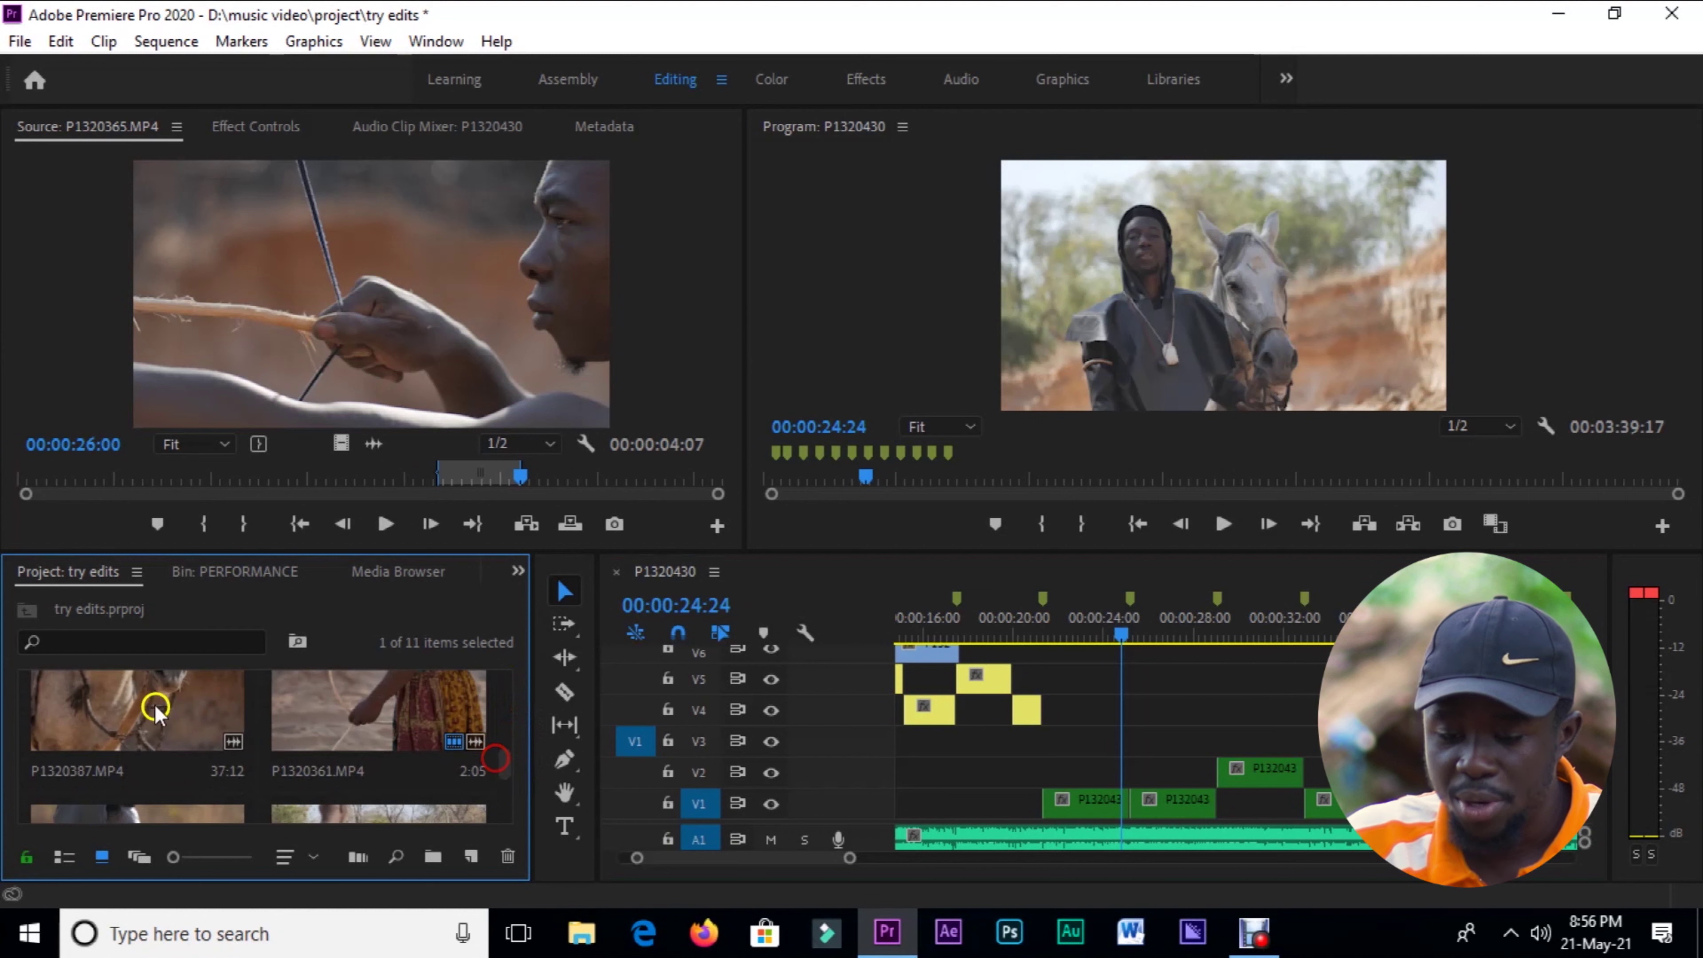
{"action": "double_click", "coordinate": [152, 704]}
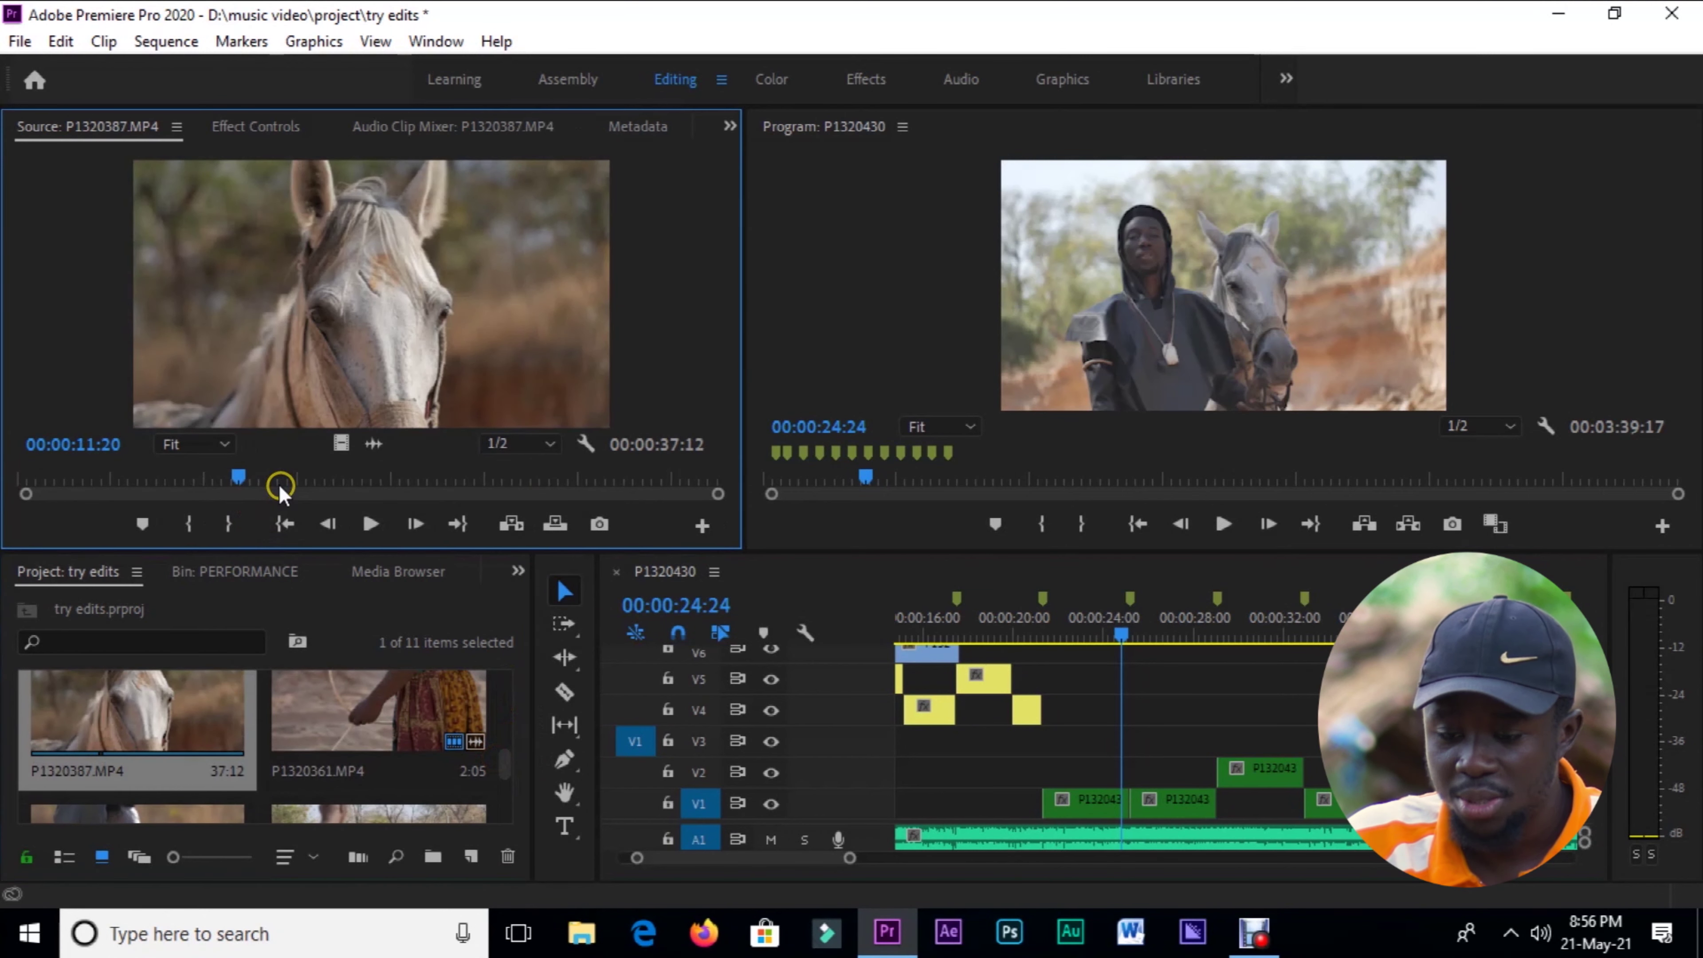
- Mark a 00:00:04:15 range of P1320387.MP4 ending at 00:00:08:09 and place its video on V2 at about 00:00:22:23
{"action": "left_click_drag", "start_coordinate": [162, 474], "coordinate": [54, 477]}
{"action": "key", "text": "space"}
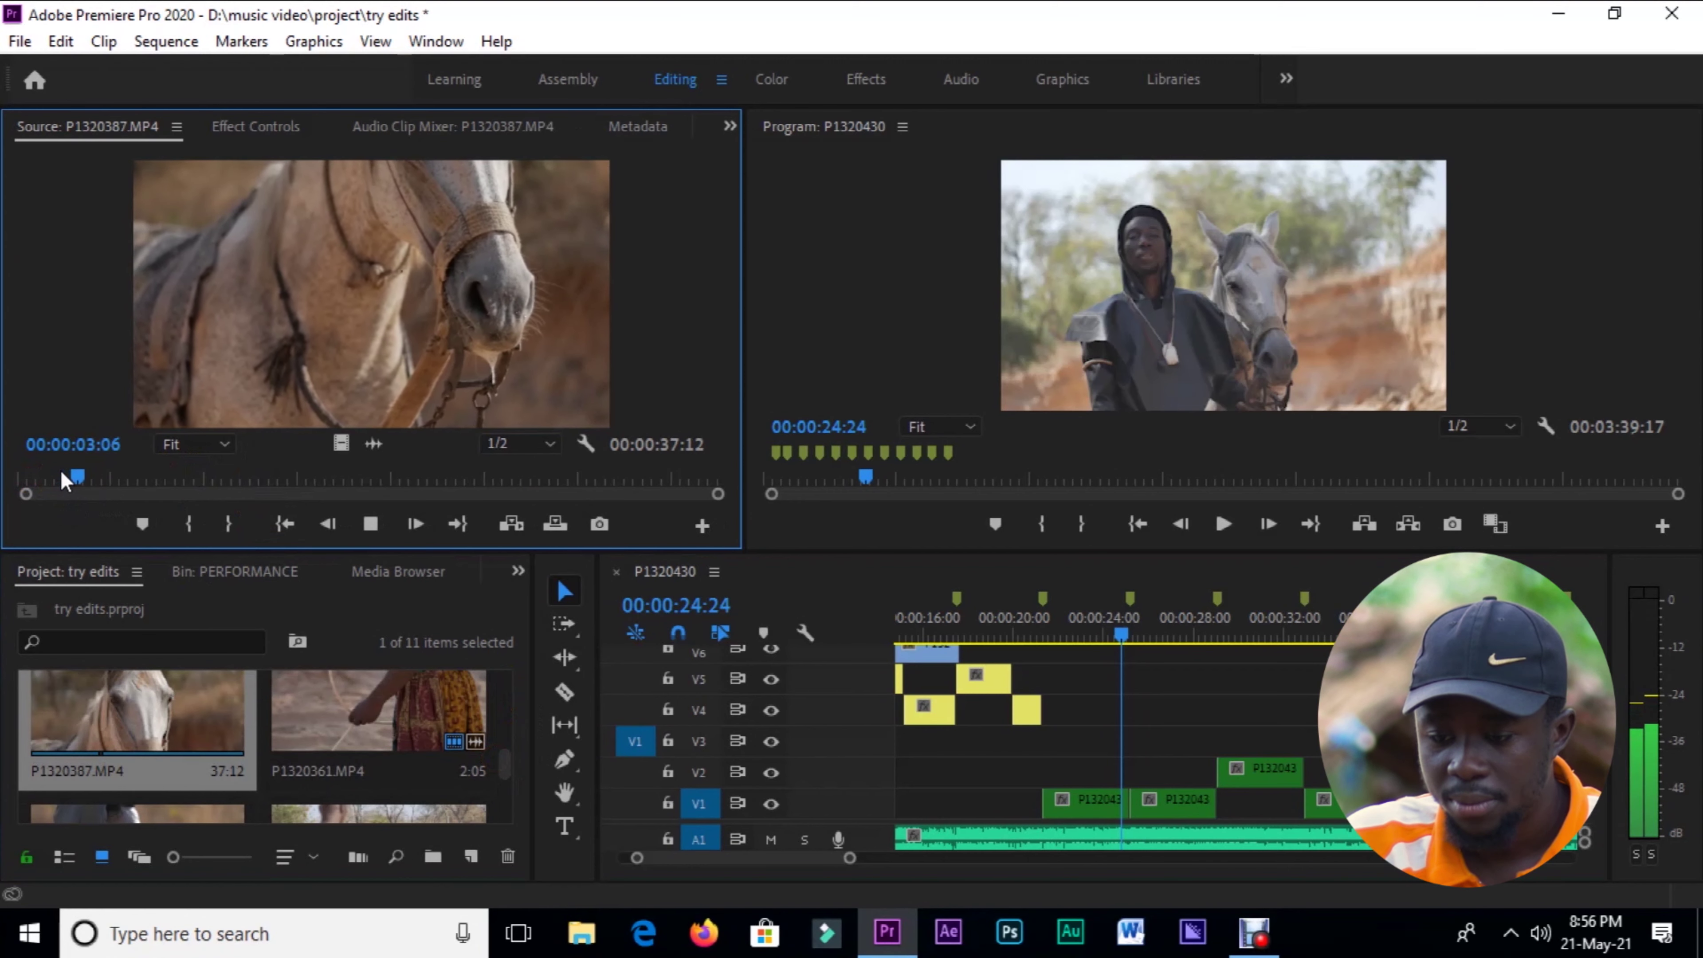
{"action": "key", "text": "i"}
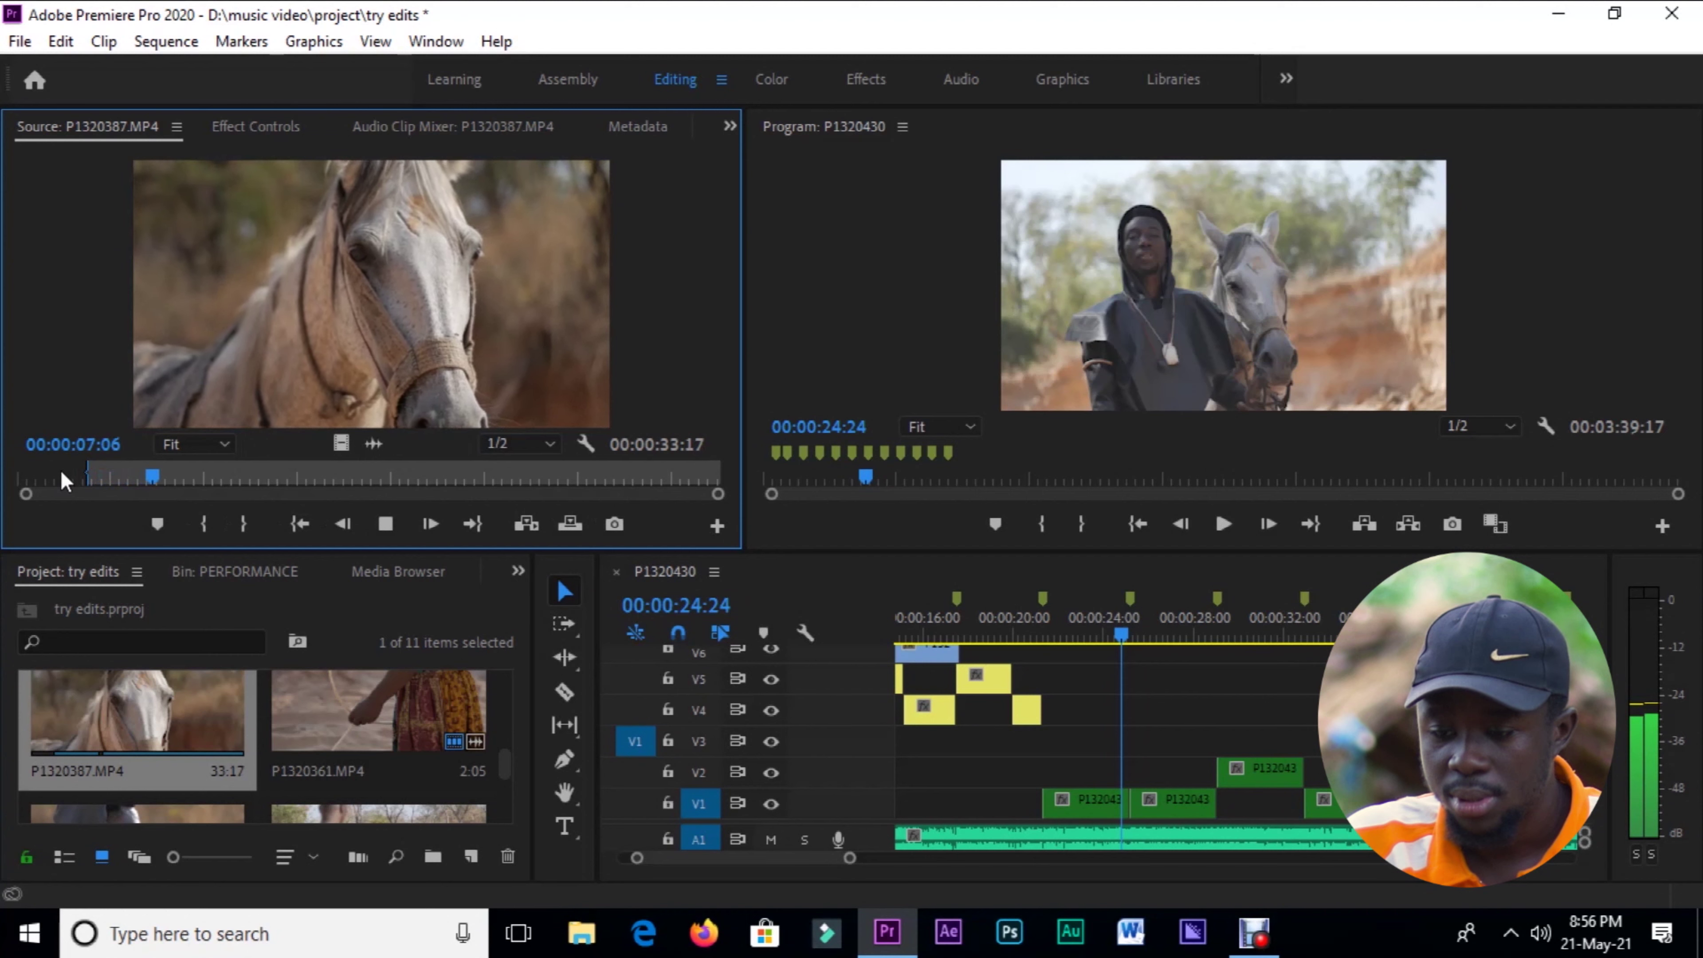
{"action": "key", "text": "space"}
{"action": "key", "text": "space"}
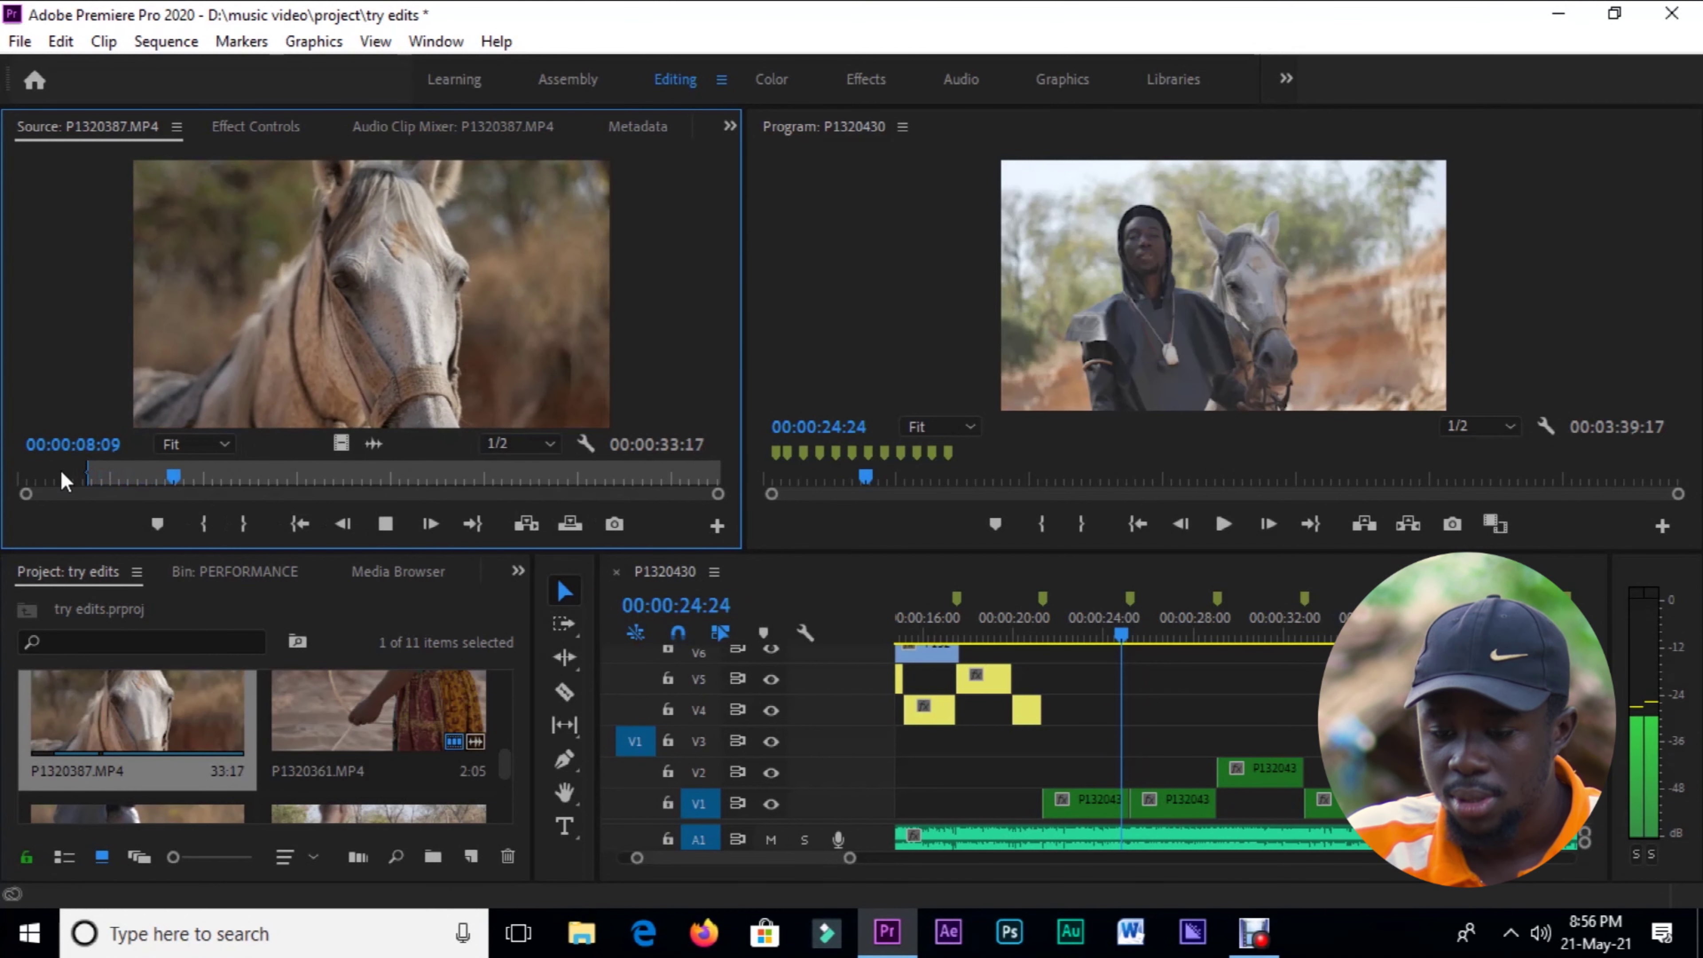
{"action": "key", "text": "space"}
{"action": "key", "text": "o"}
{"action": "left_click_drag", "start_coordinate": [343, 445], "coordinate": [1102, 758]}
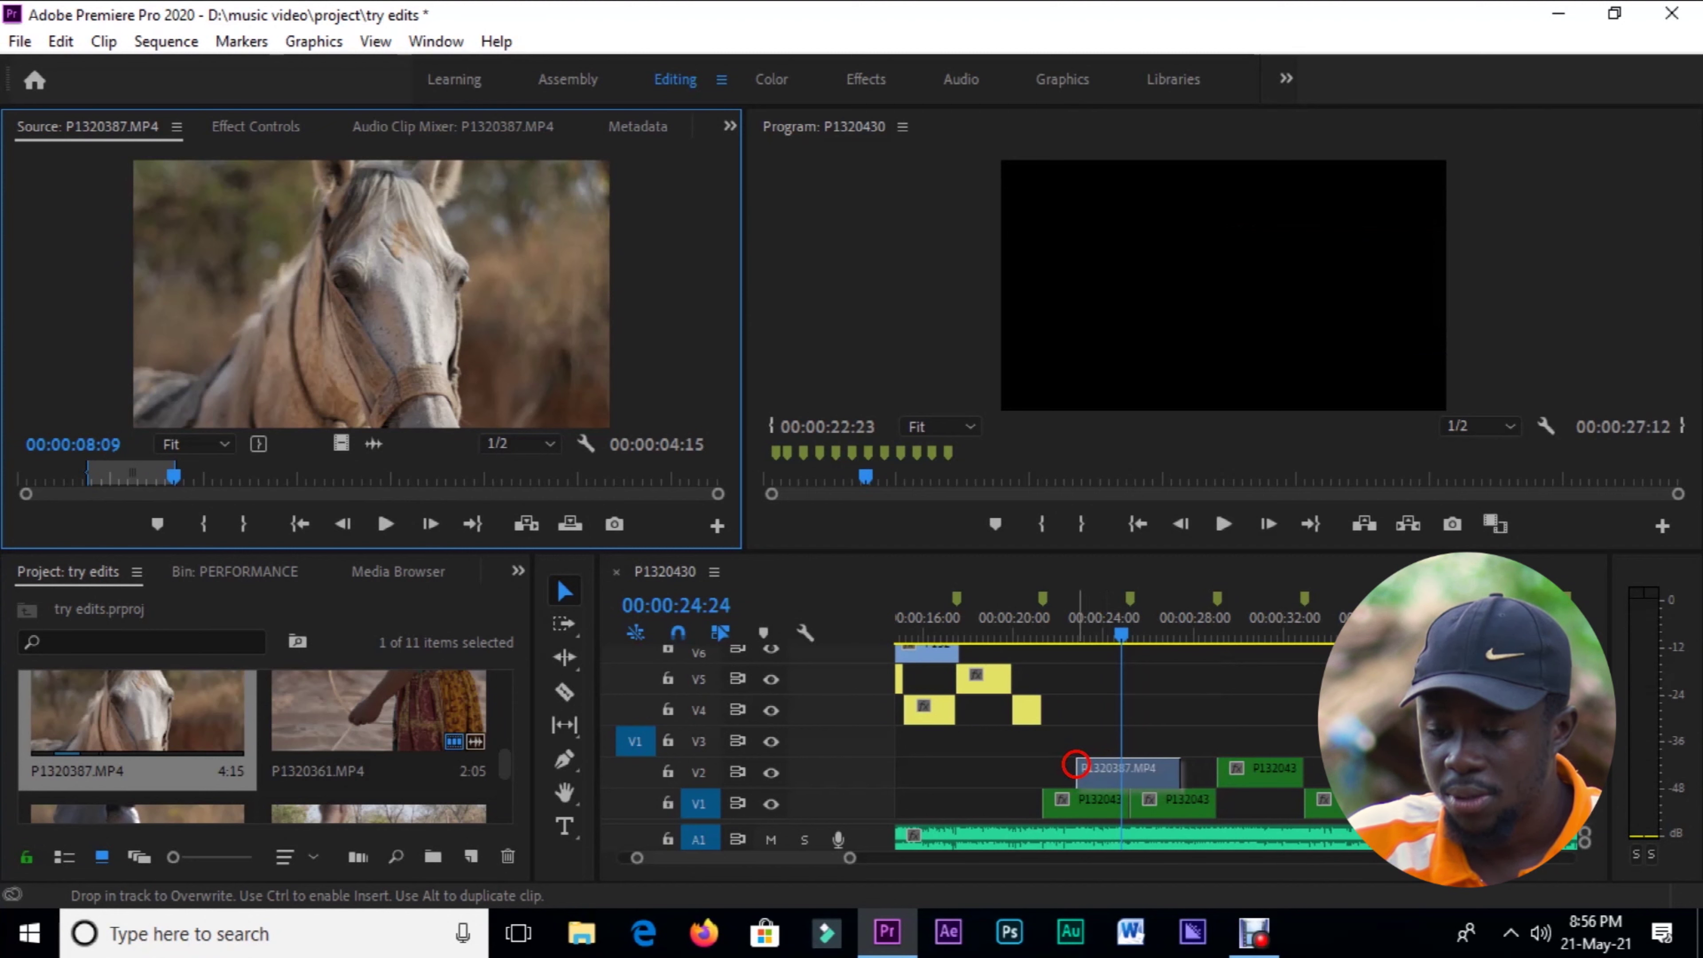
{"action": "left_click_drag", "start_coordinate": [1076, 764], "coordinate": [1076, 764]}
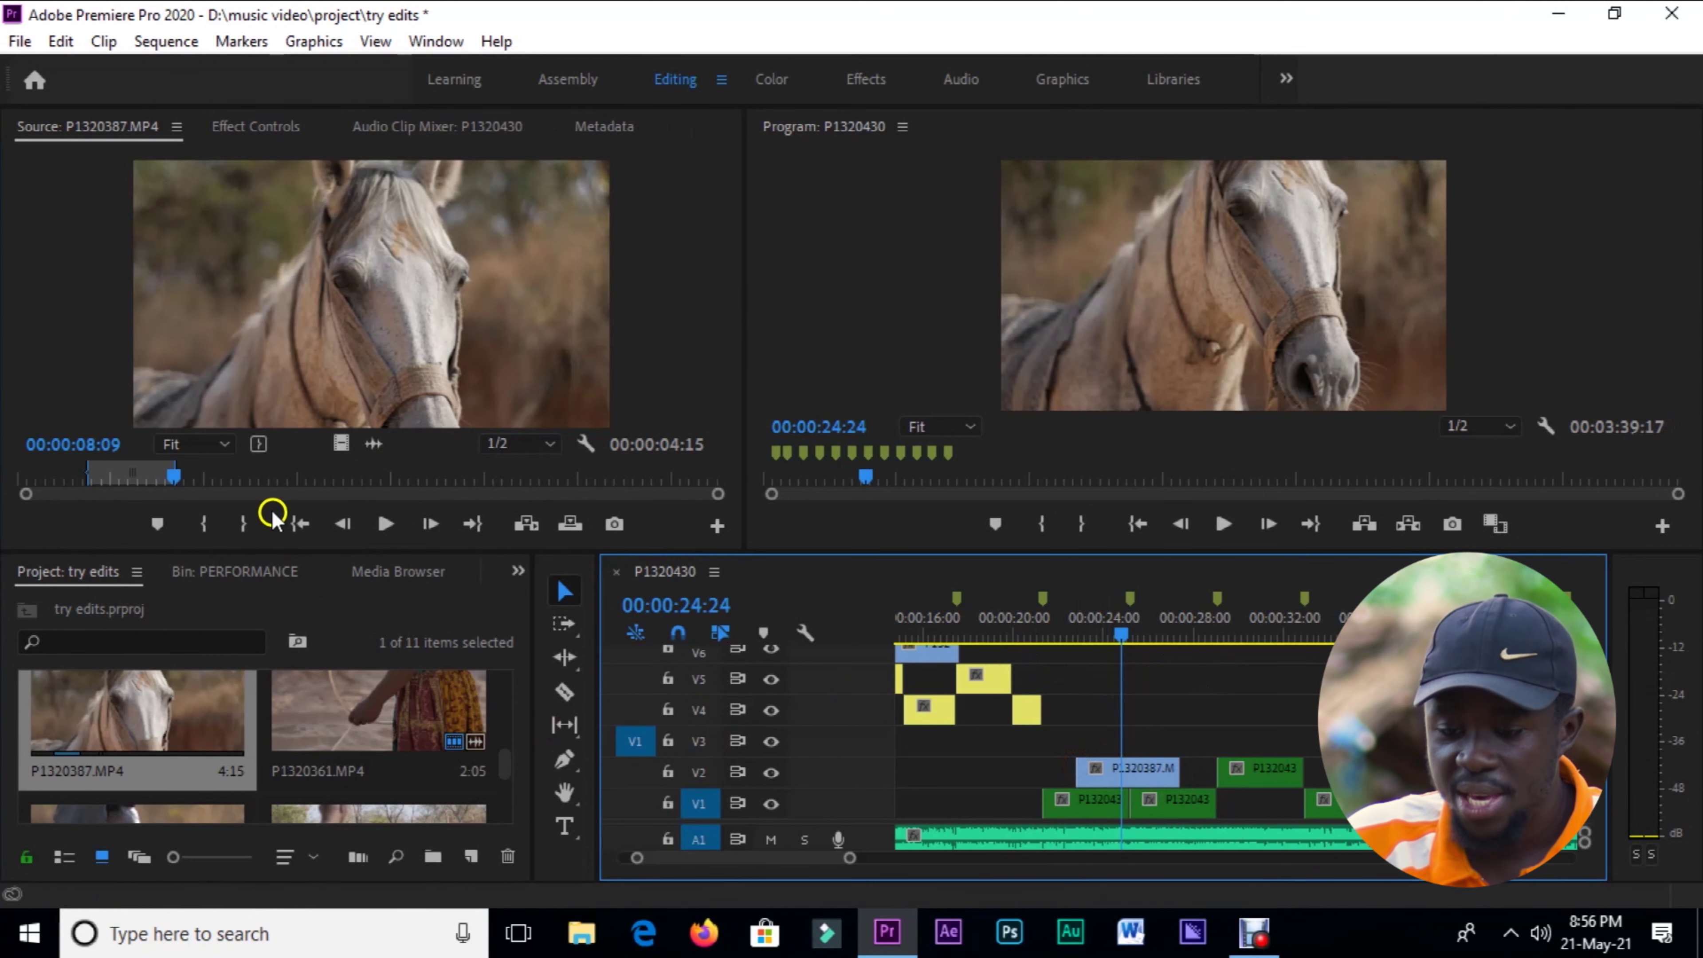
- Mark a new range of P1320387.MP4 from 00:00:15:21 to 00:00:18:23
{"action": "mouse_move", "coordinate": [318, 479]}
{"action": "left_mouse_down"}
{"action": "mouse_move", "coordinate": [333, 481]}
{"action": "mouse_move", "coordinate": [317, 483]}
{"action": "left_mouse_up"}
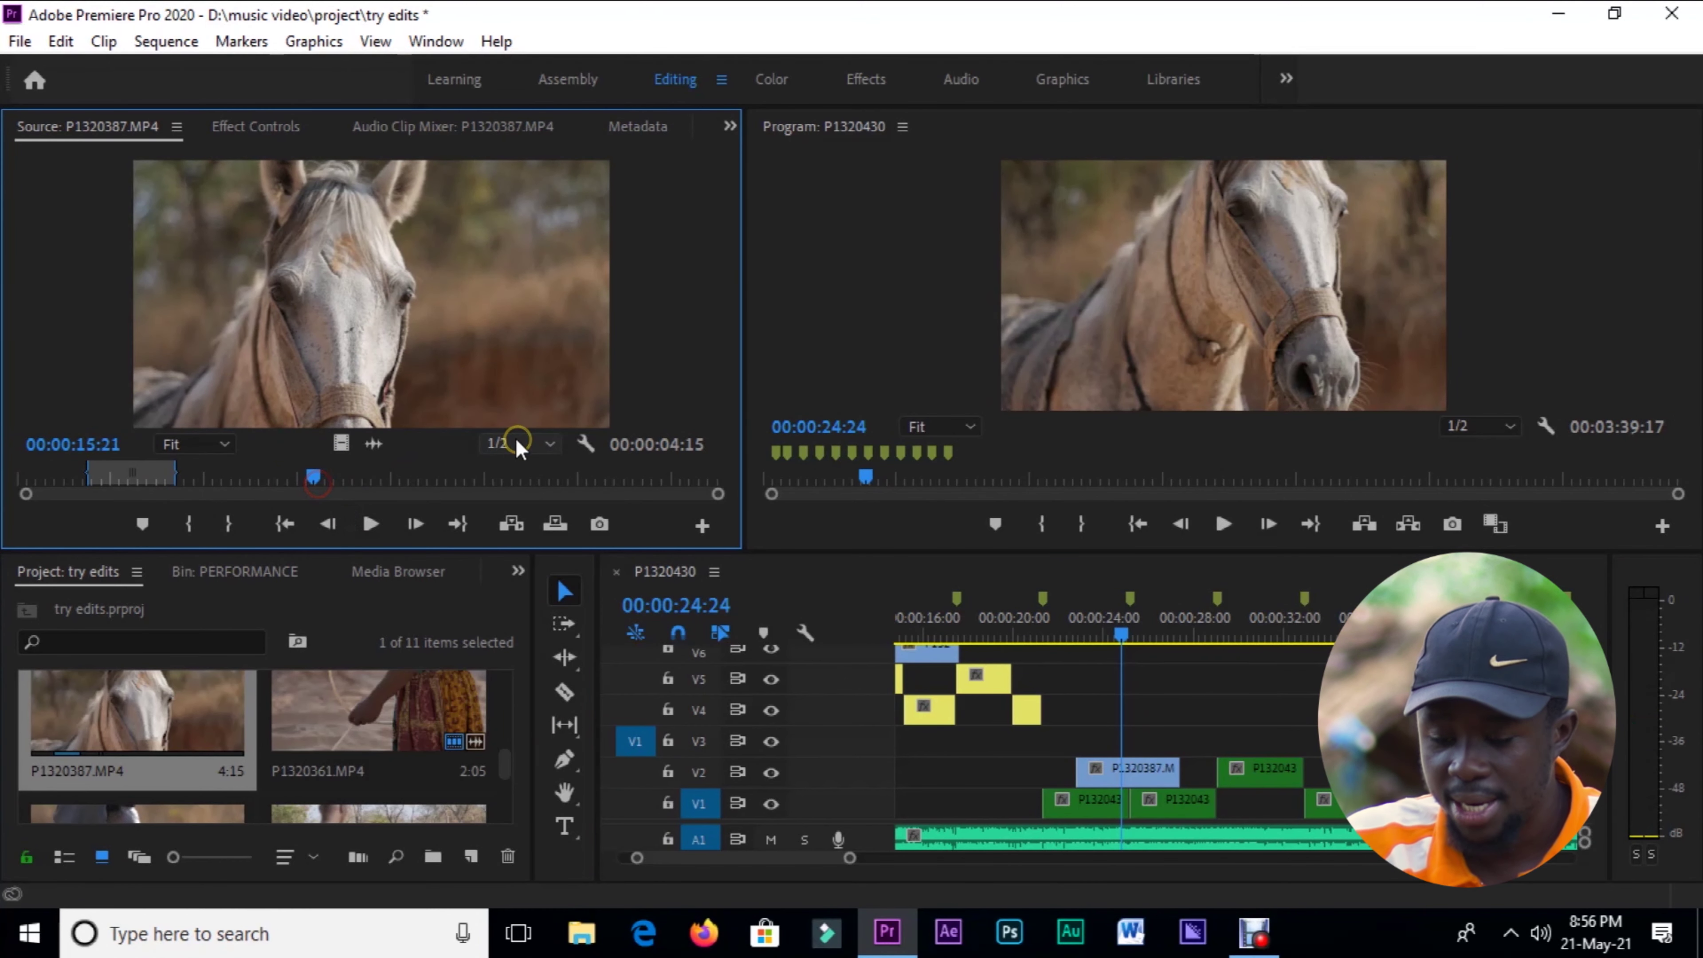
{"action": "key", "text": "i"}
{"action": "key", "text": "space"}
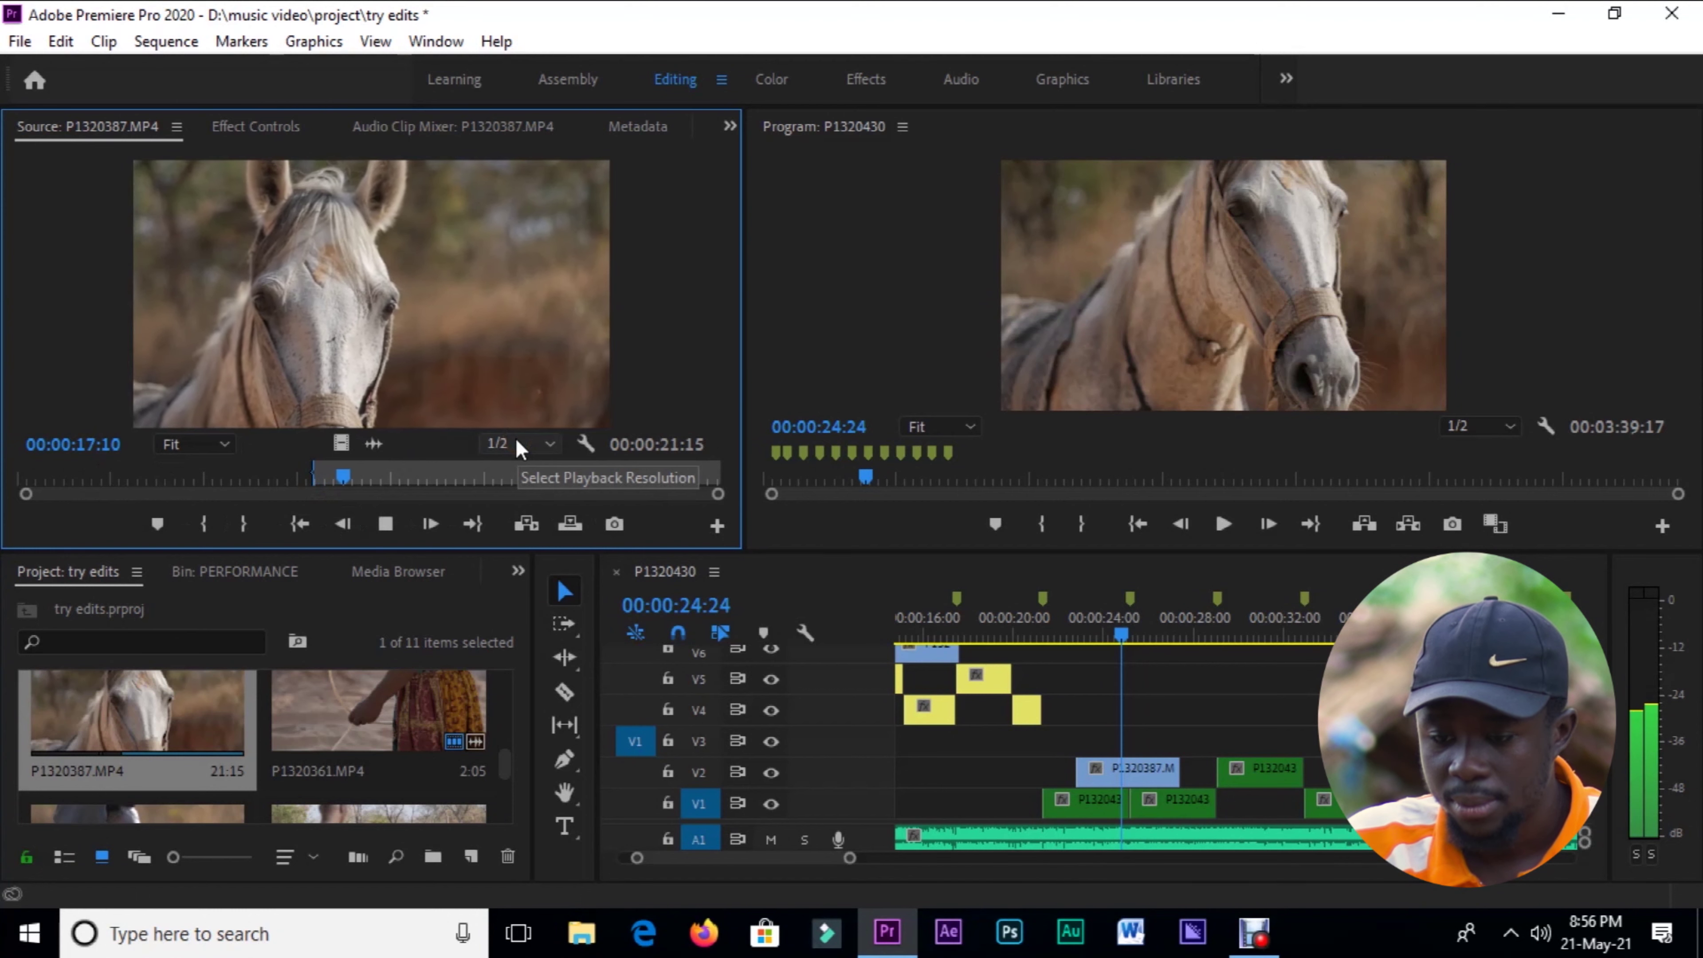
{"action": "key", "text": "o"}
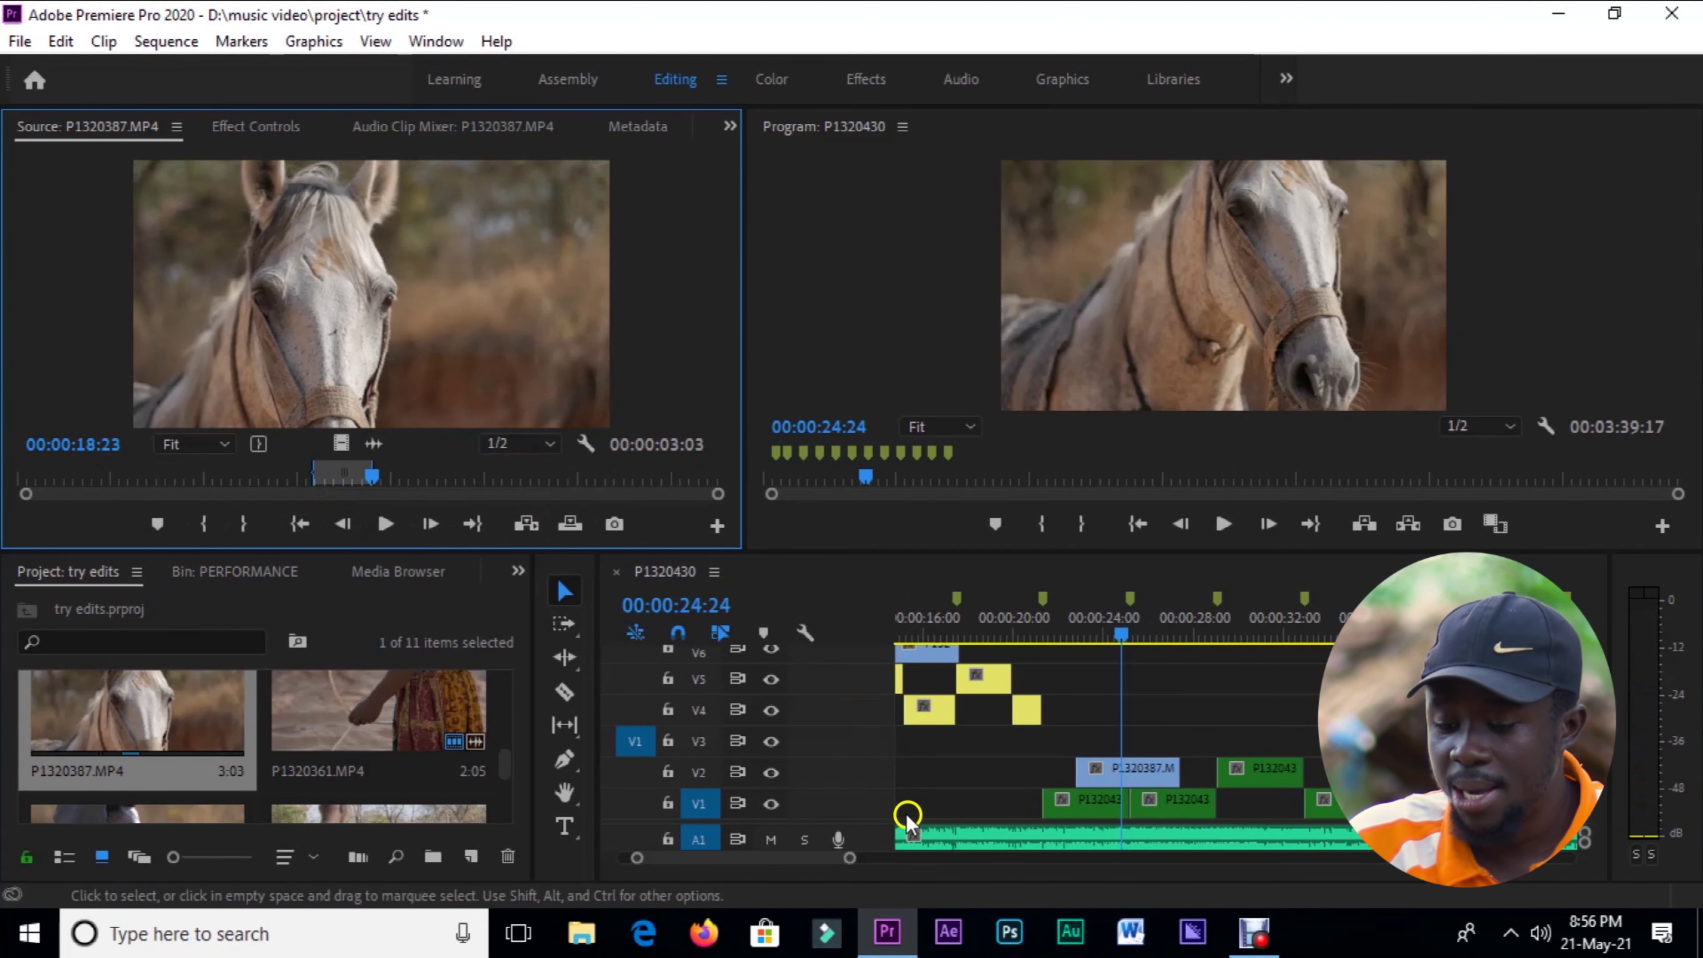
- Replace the second V6 clip, the full-body horse shot around 00:00:06:20, with the marked video of P1320387.MP4 directly after P1320382.MP4
{"action": "left_click_drag", "start_coordinate": [743, 855], "coordinate": [715, 870]}
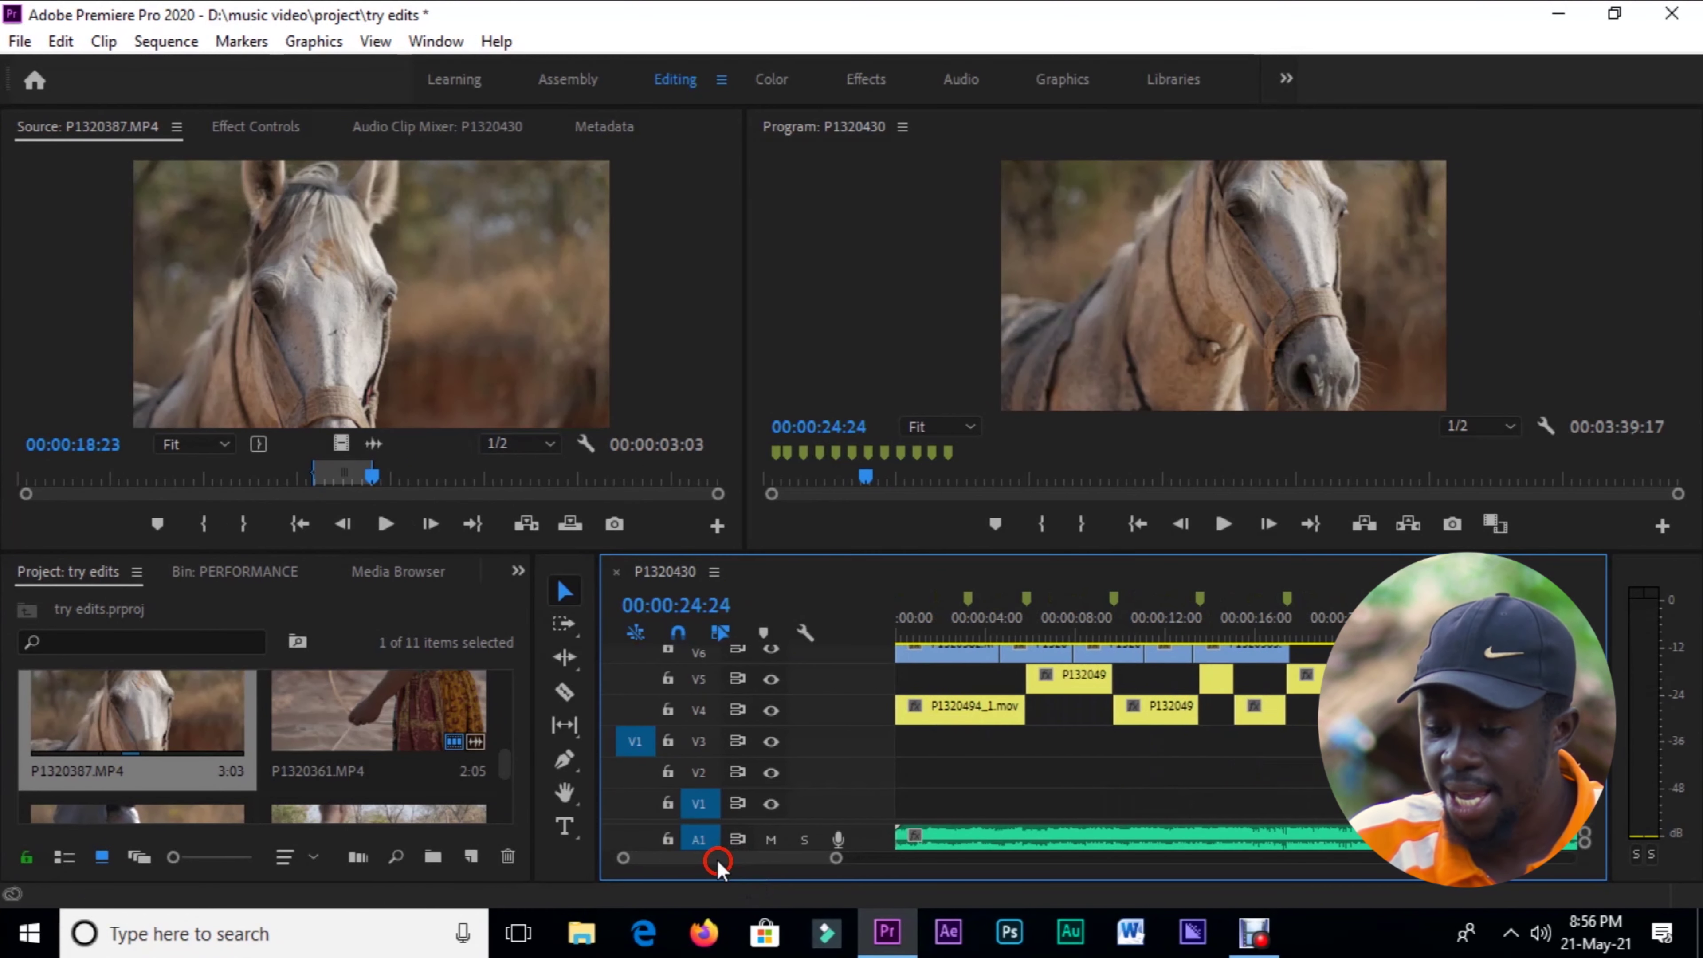
{"action": "left_click", "coordinate": [976, 630]}
{"action": "left_click_drag", "start_coordinate": [977, 631], "coordinate": [1046, 661]}
{"action": "scroll", "coordinate": [1072, 738], "scroll_direction": "up", "scroll_amount": 2}
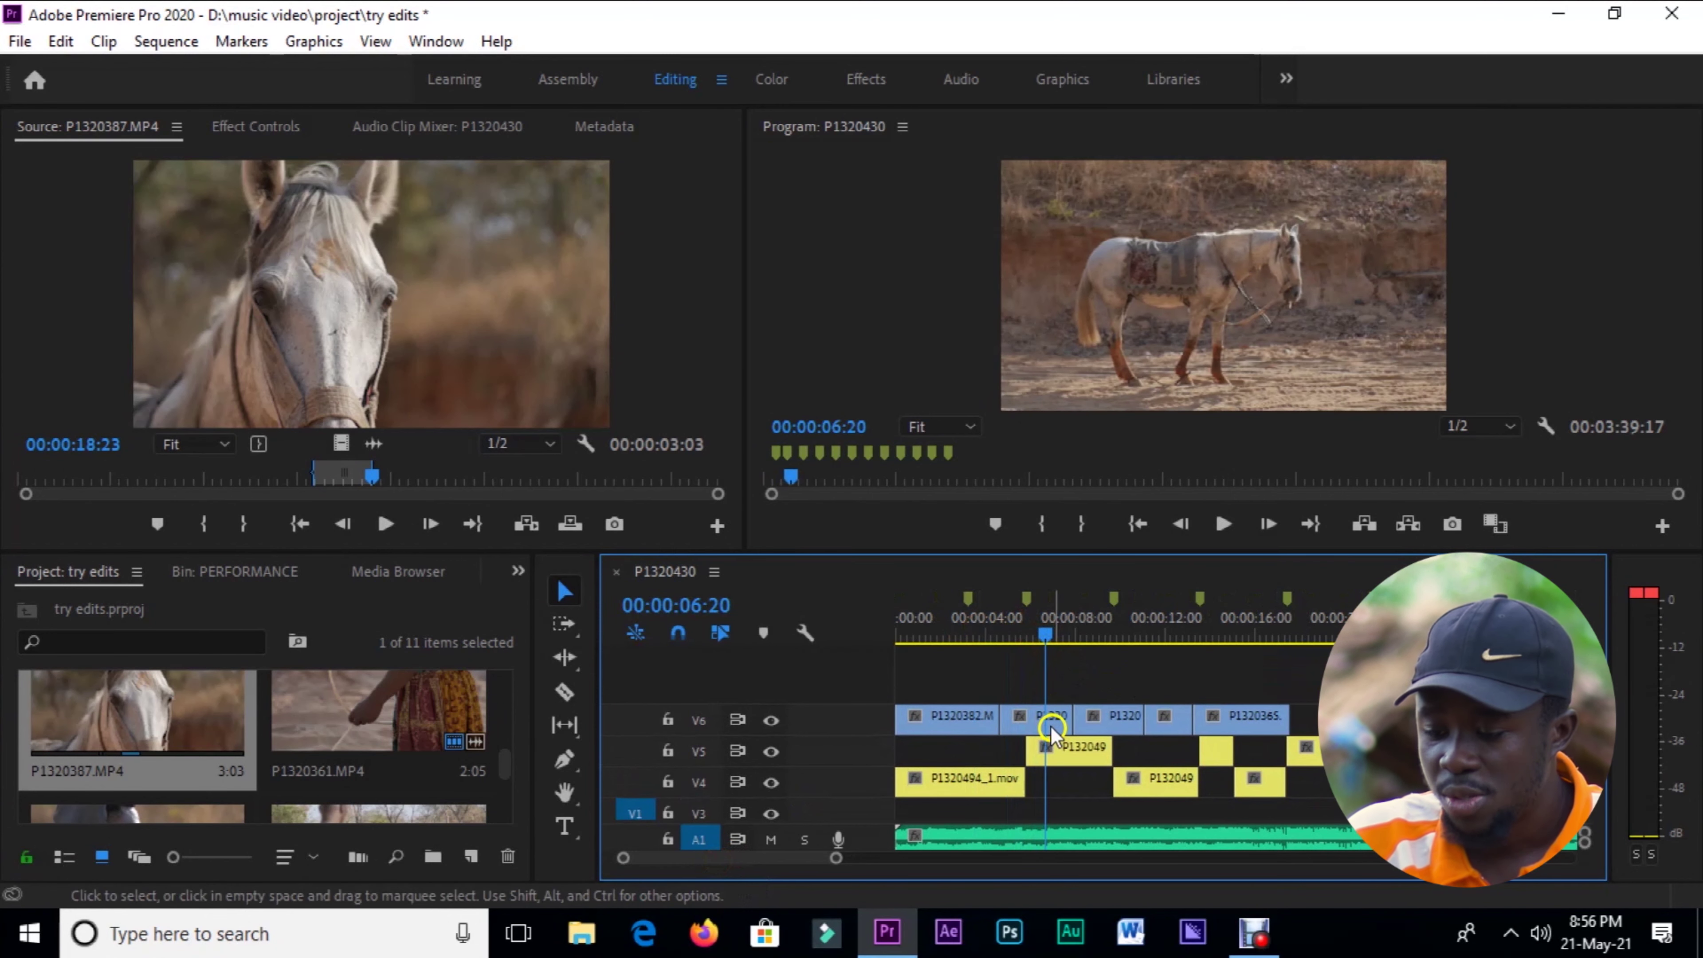
{"action": "key", "text": "Delete"}
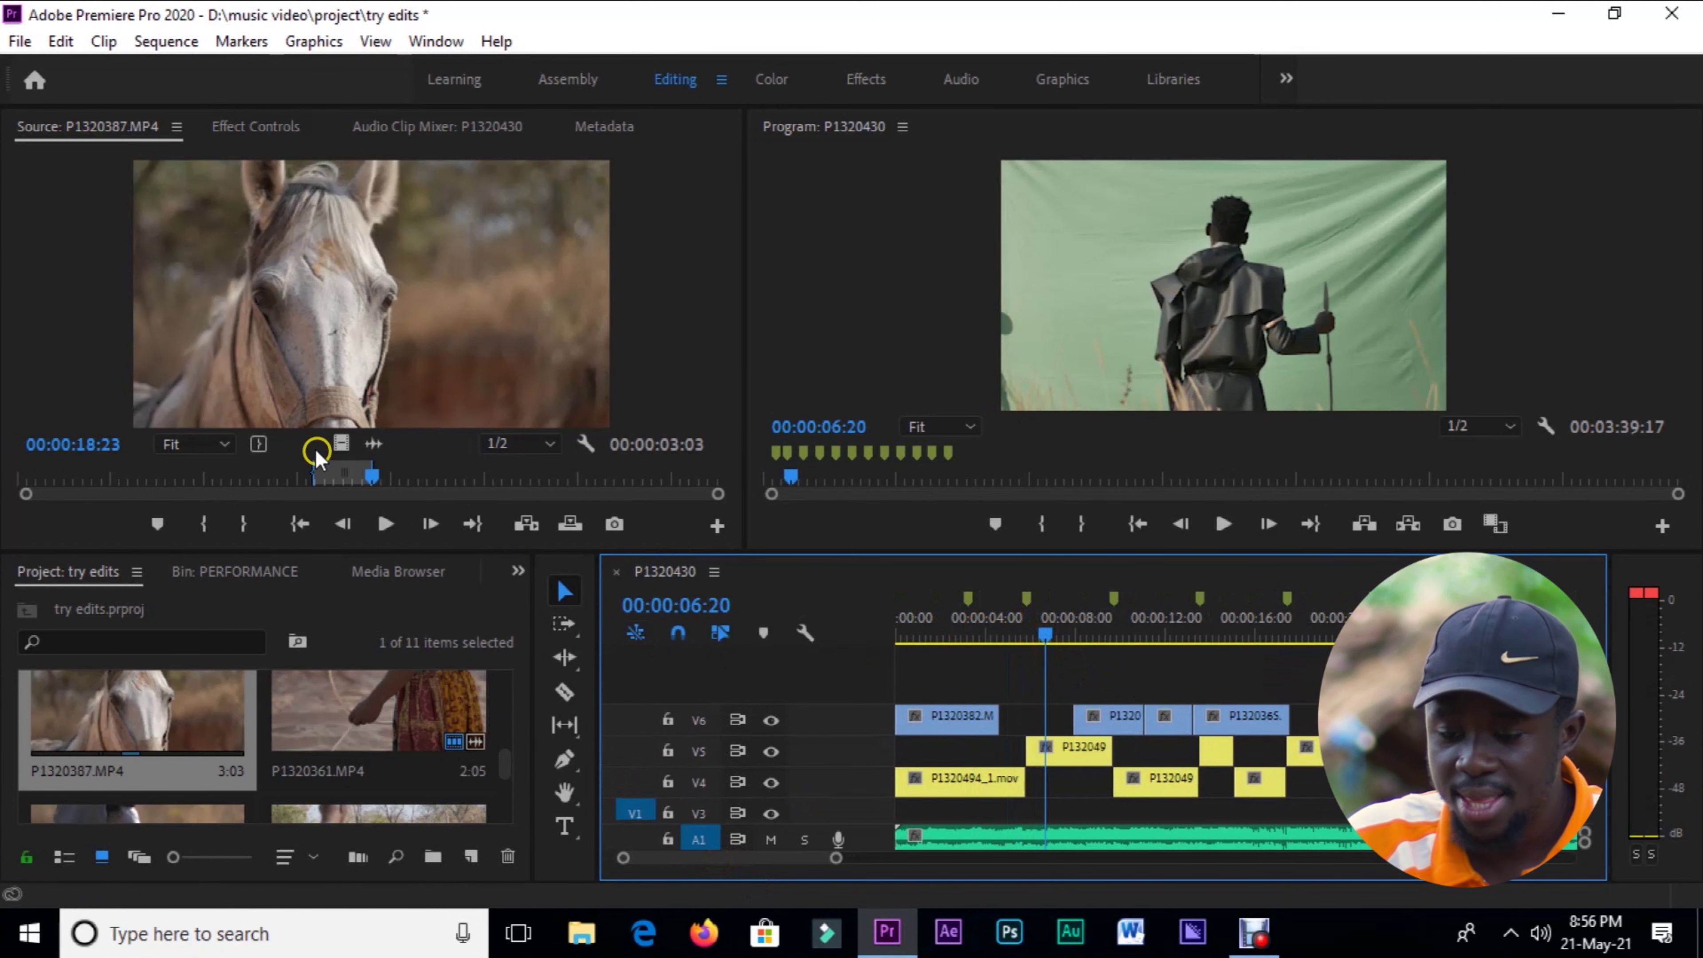
{"action": "left_click_drag", "start_coordinate": [341, 443], "coordinate": [999, 723]}
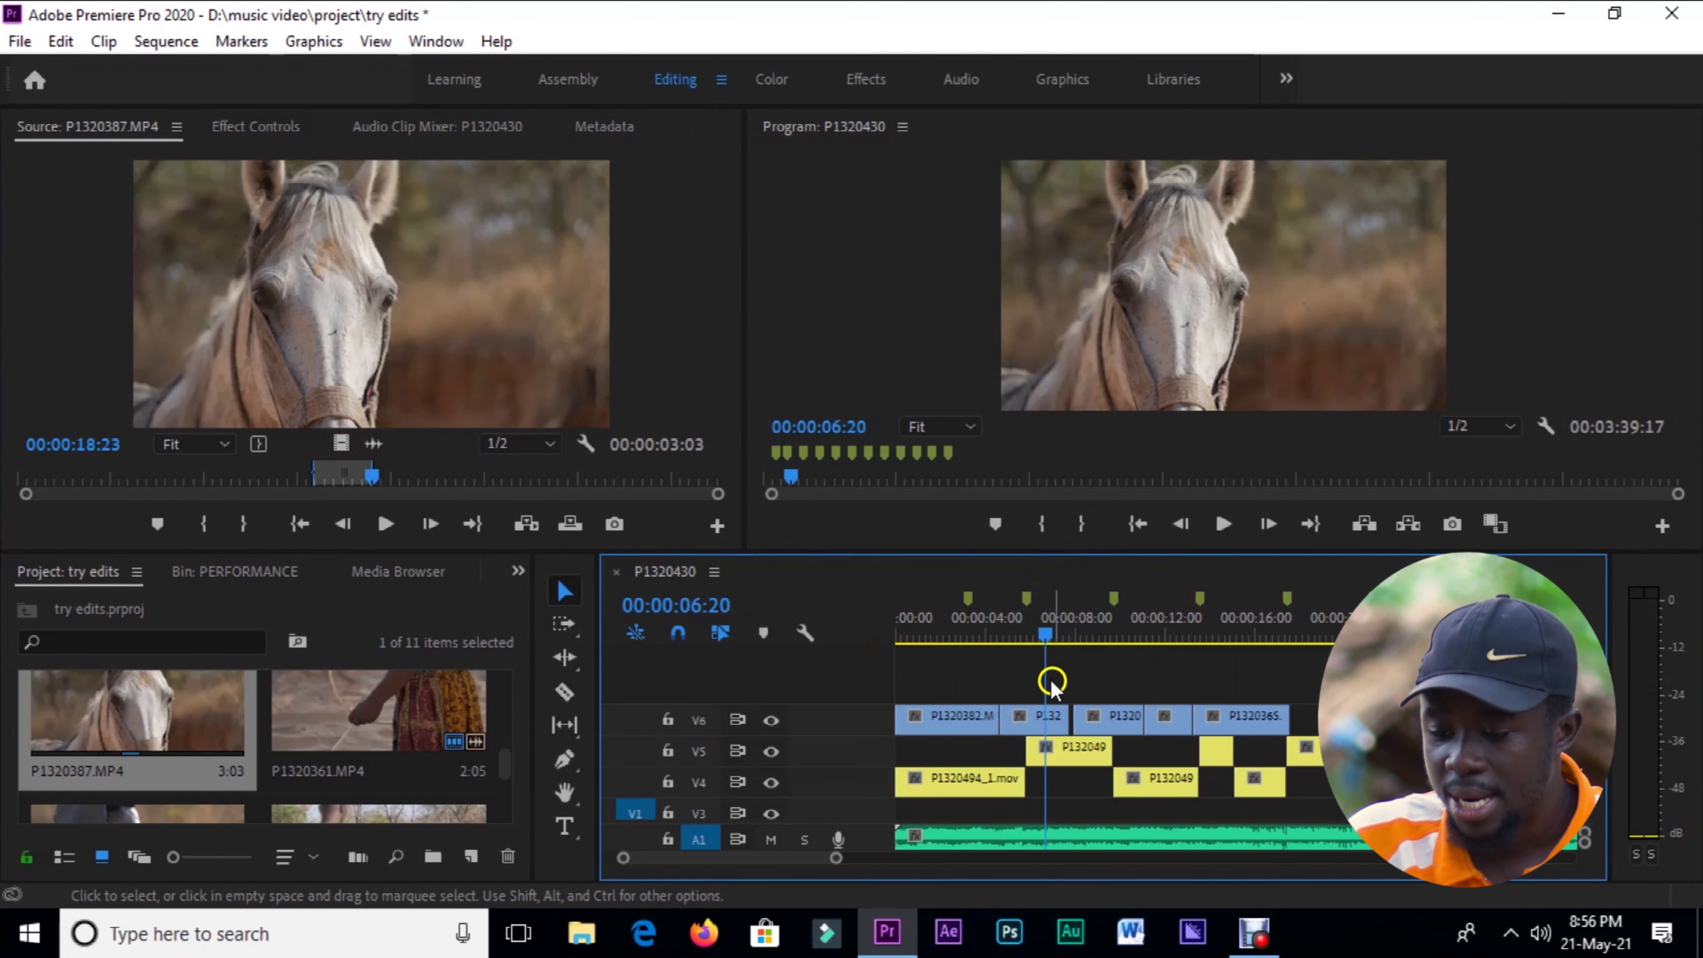
- Return the playhead to 00:00:00:00 and play the edit through the newly added horse shots on V6 and V2
{"action": "left_click", "coordinate": [1102, 715]}
{"action": "left_click_drag", "start_coordinate": [944, 645], "coordinate": [791, 647]}
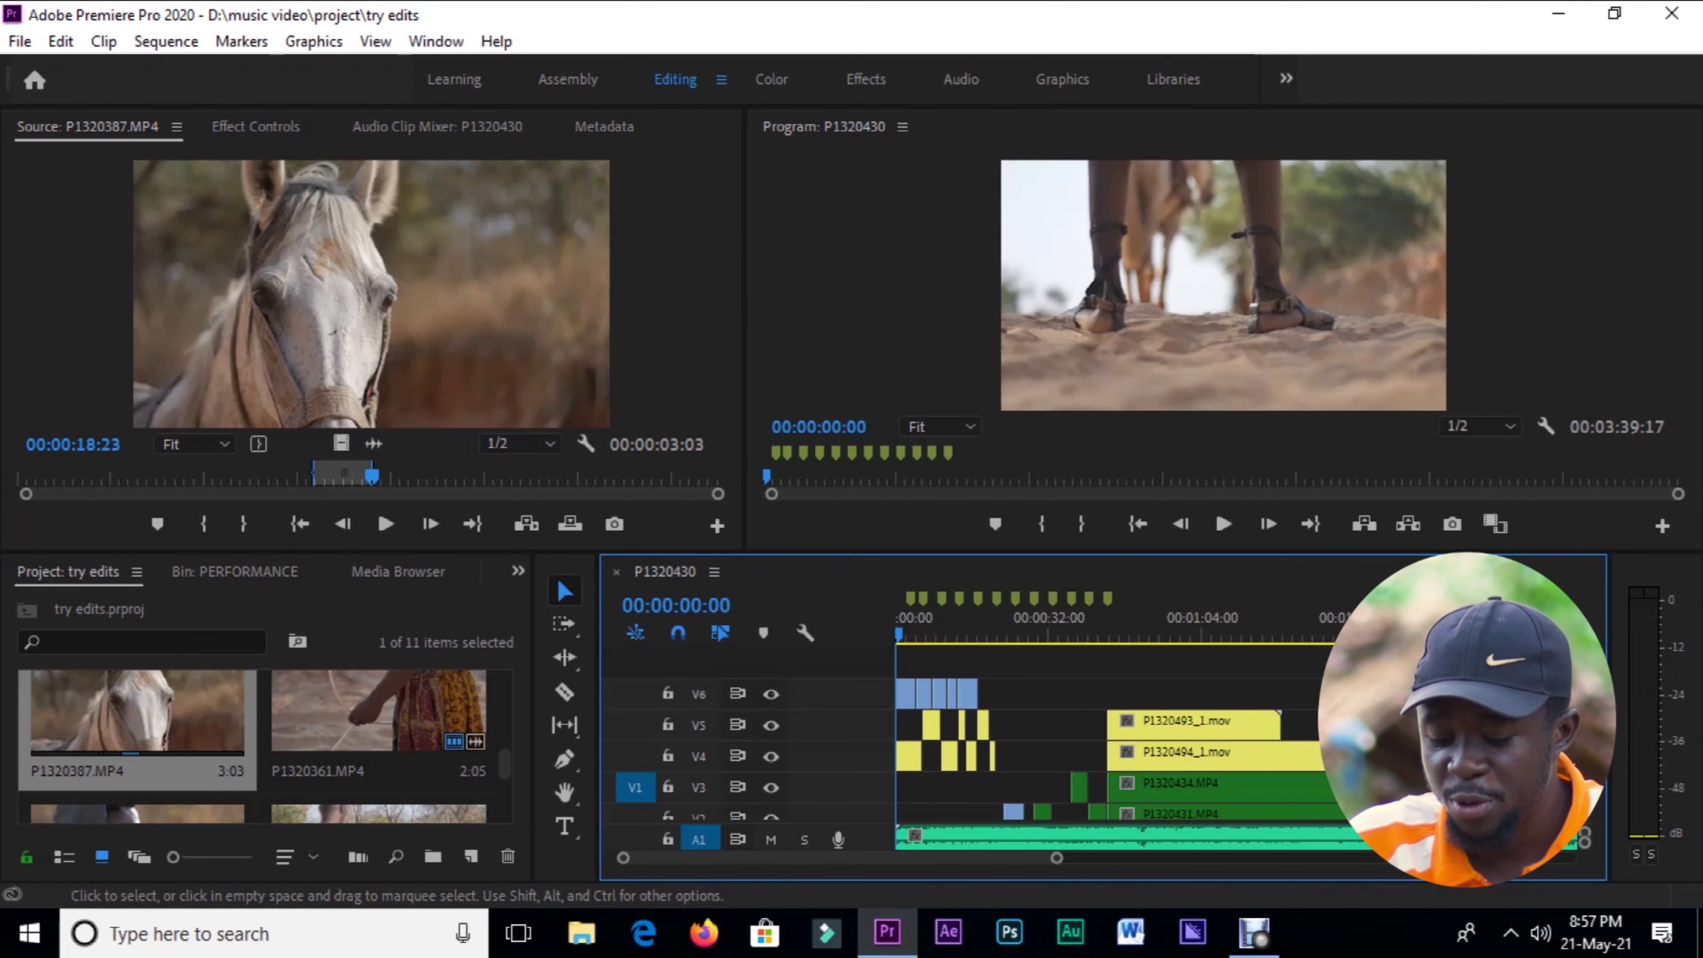
{"action": "key", "text": "space"}
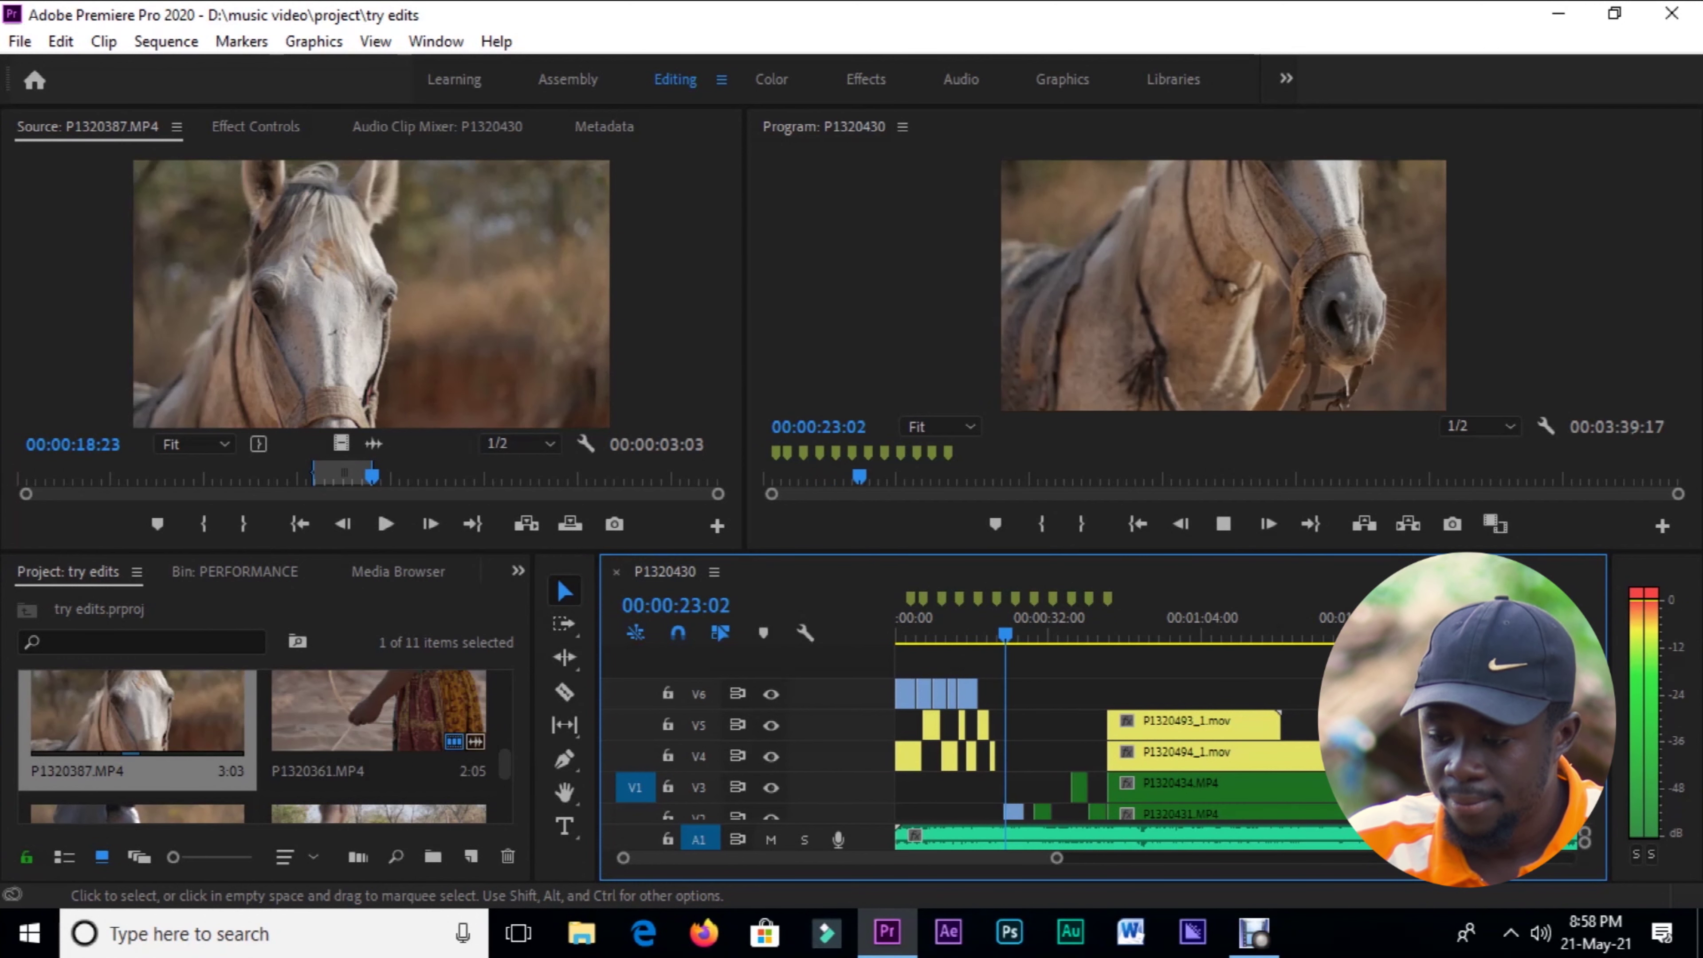
{"action": "scroll", "coordinate": [772, 738], "scroll_direction": "down", "scroll_amount": 2}
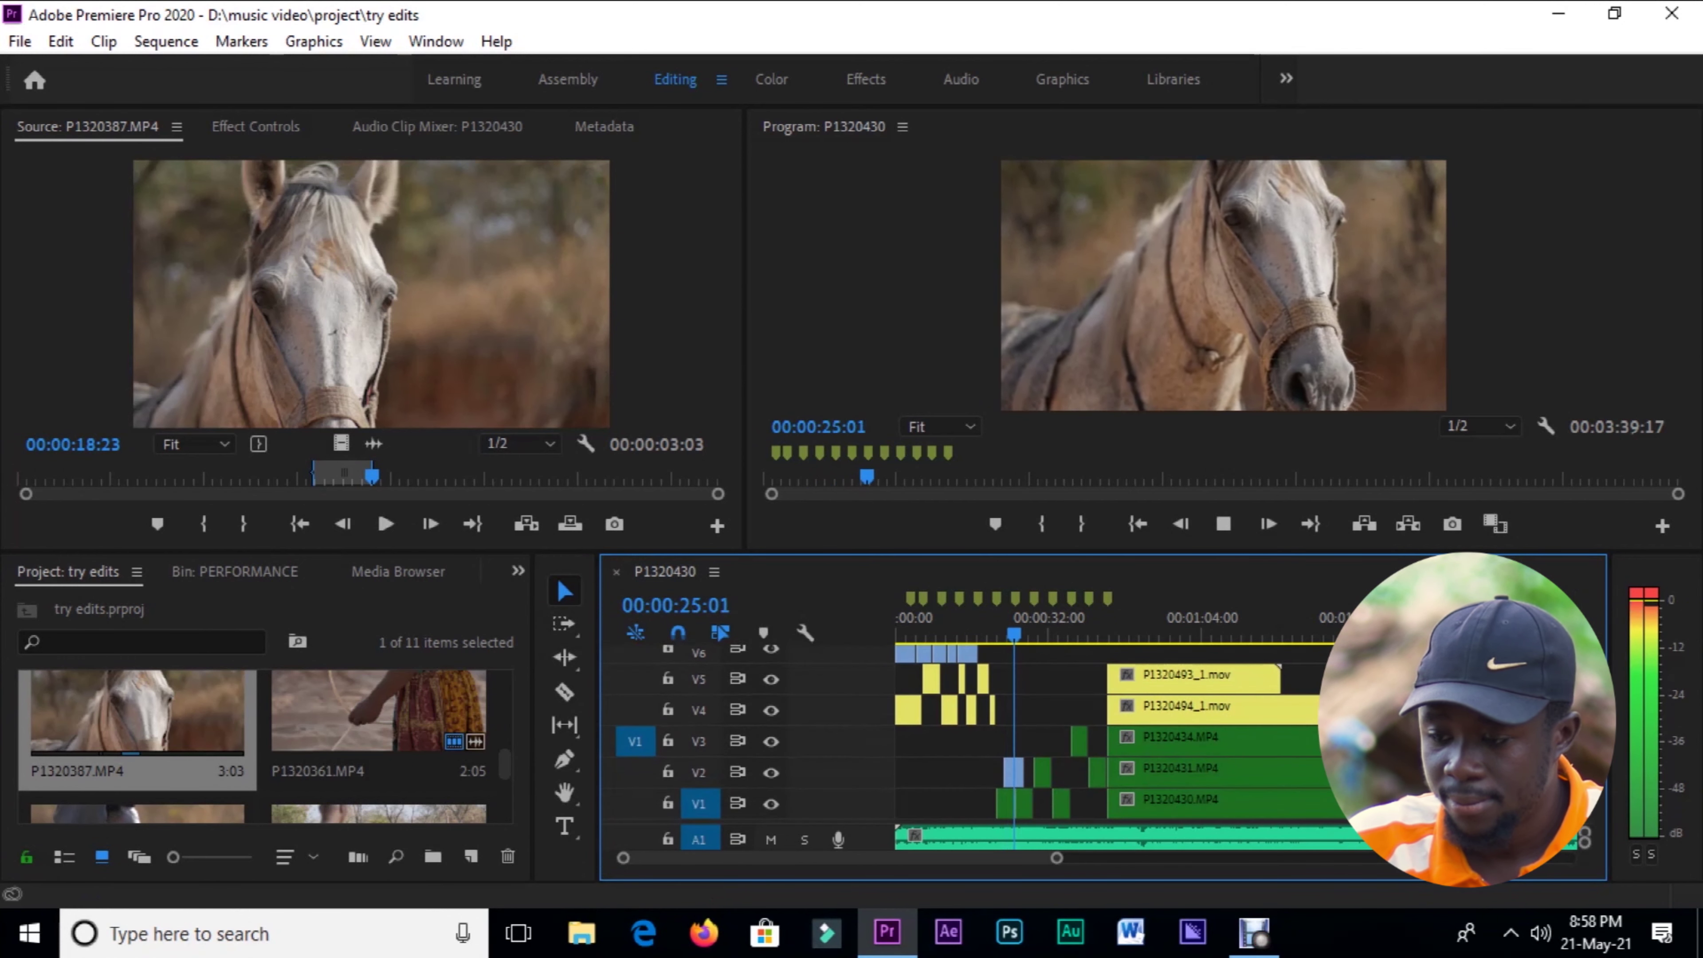